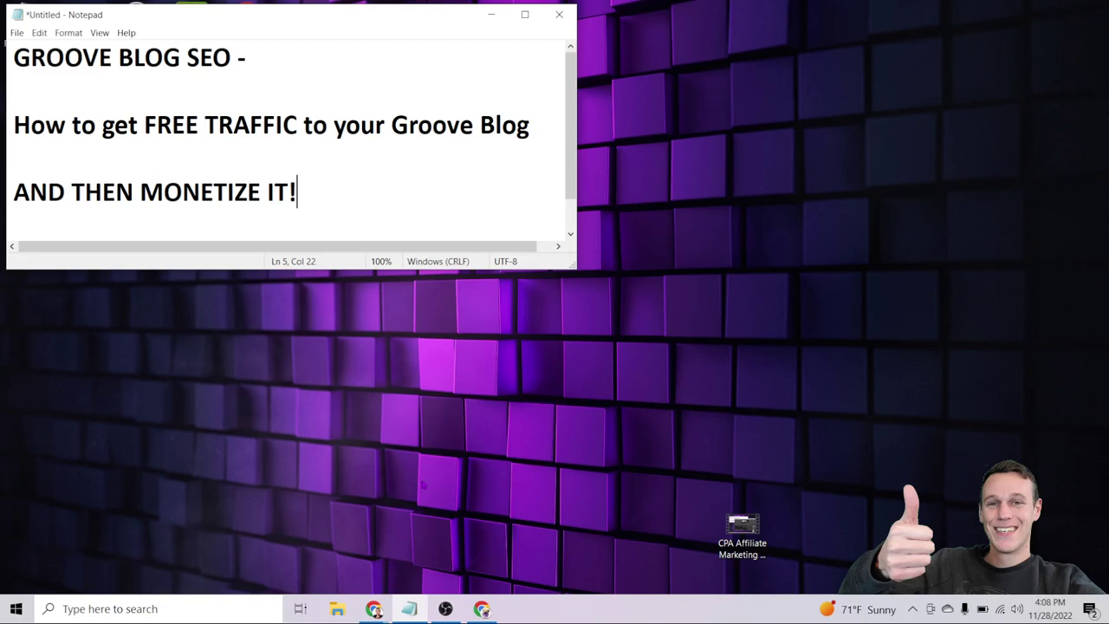
Step: Switch to Chrome, view the Search Console performance report for husslemarketing.com, and return to the new GrooveBlog post
{"action": "mouse_move", "coordinate": [374, 608]}
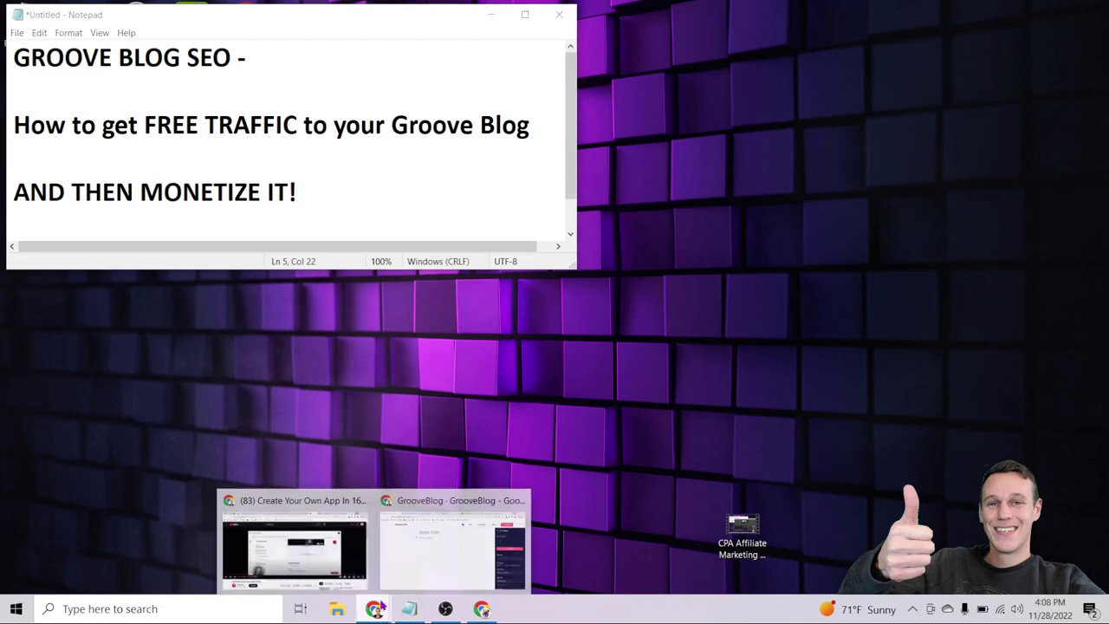
{"action": "left_click", "coordinate": [461, 534]}
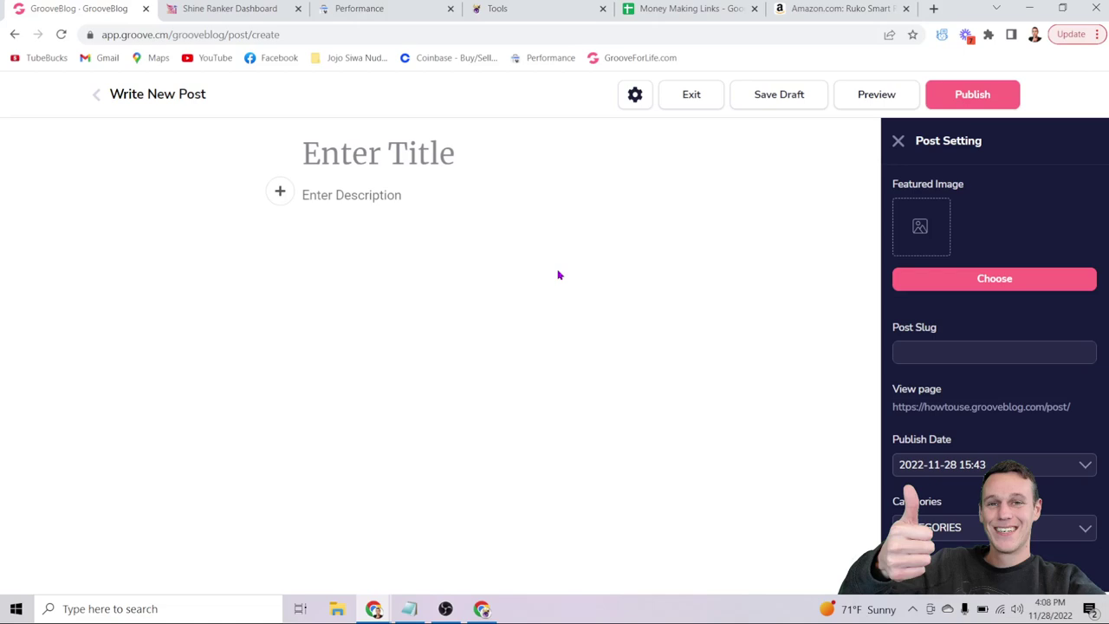
{"action": "left_click", "coordinate": [368, 8]}
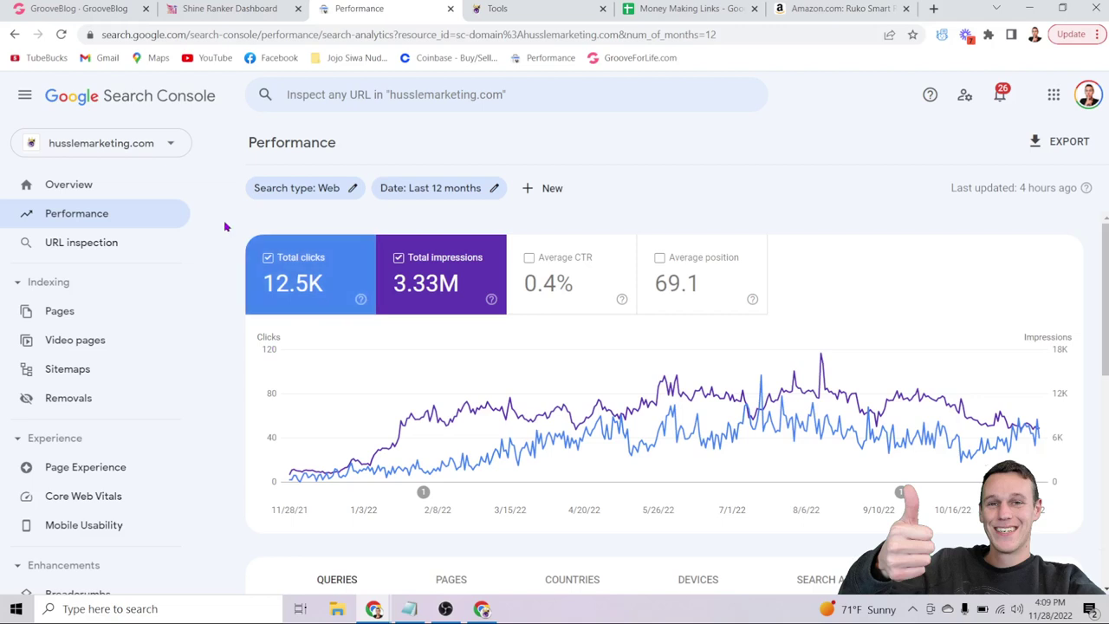
{"action": "left_click", "coordinate": [94, 9]}
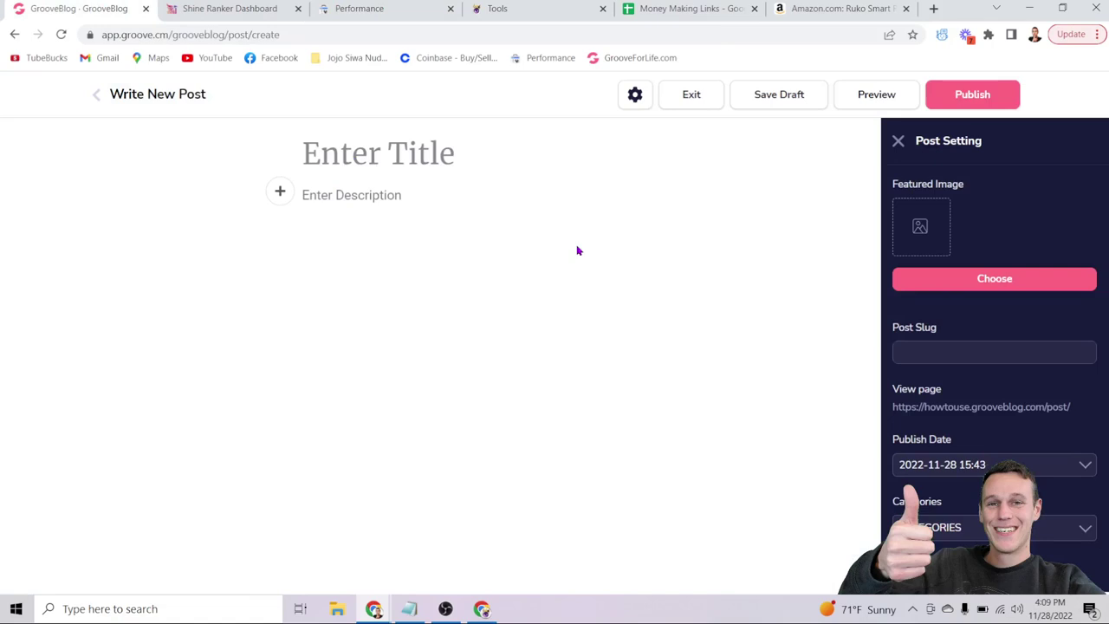
Step: Paste the copied article about artificial intelligence toys into the new post's description and look through it
{"action": "right_click", "coordinate": [340, 197]}
{"action": "left_click", "coordinate": [376, 314]}
{"action": "scroll", "coordinate": [556, 271], "scroll_direction": "down", "scroll_amount": 10}
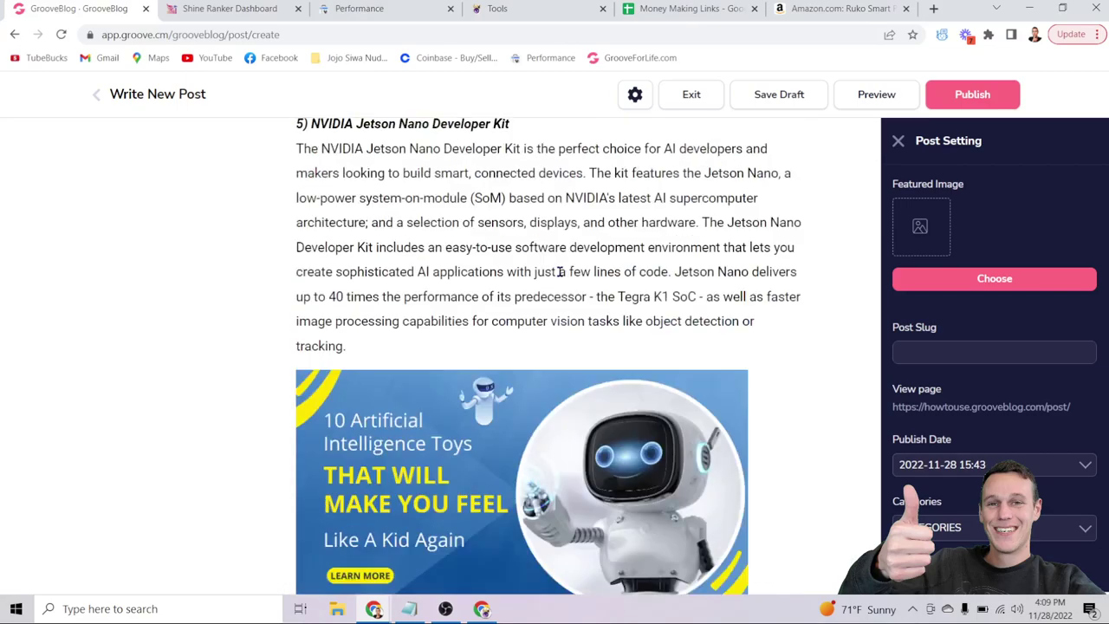
{"action": "scroll", "coordinate": [558, 271], "scroll_direction": "up", "scroll_amount": 10}
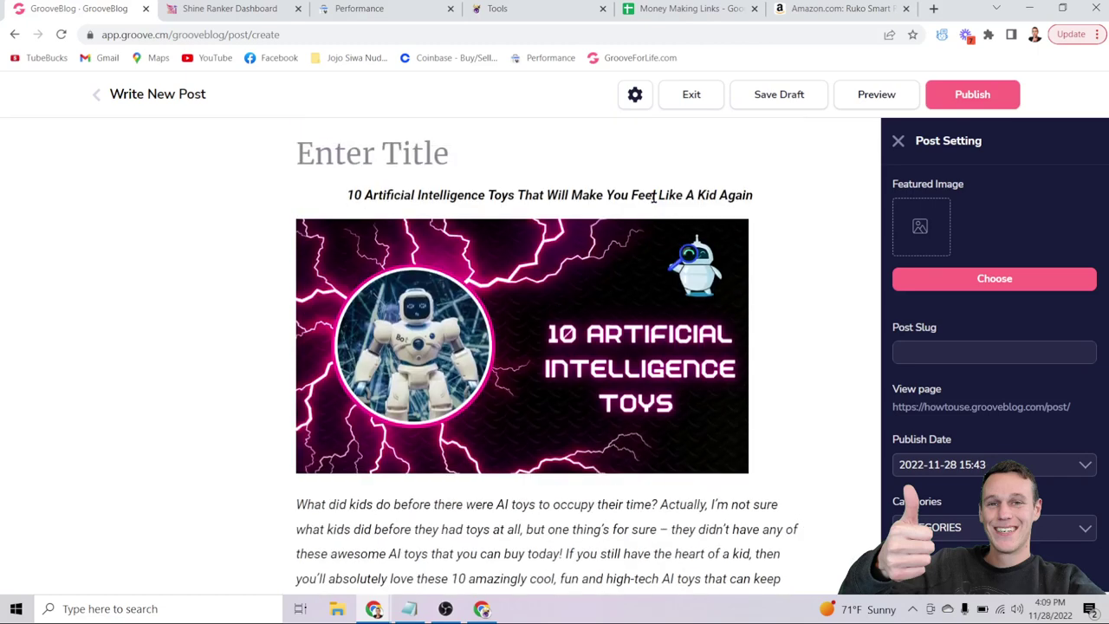
{"action": "scroll", "coordinate": [654, 199], "scroll_direction": "down", "scroll_amount": 5}
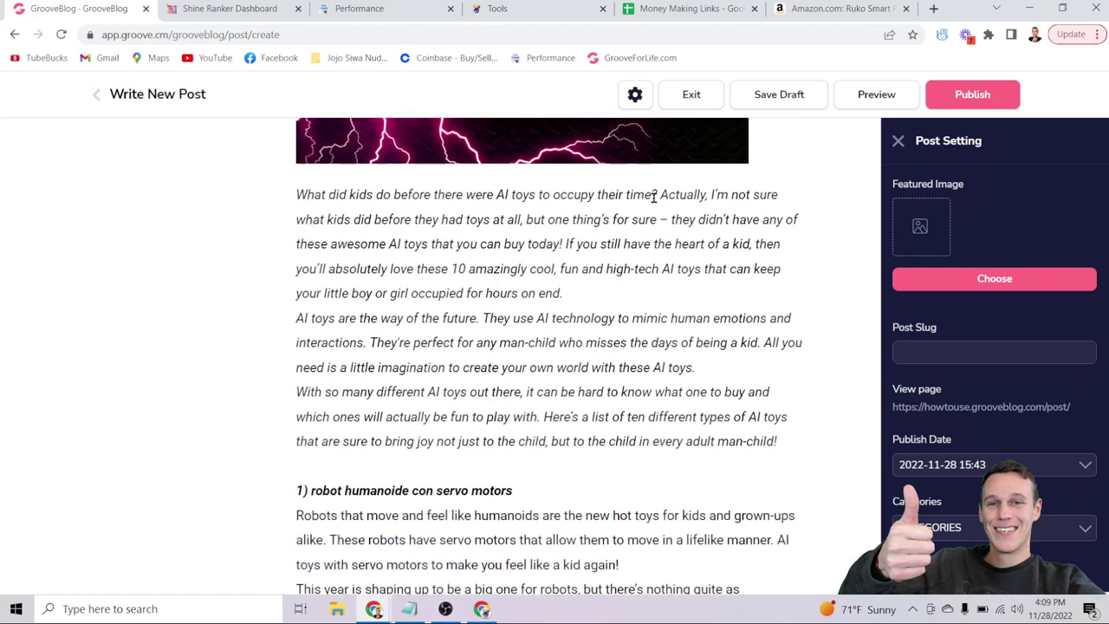
{"action": "scroll", "coordinate": [655, 198], "scroll_direction": "up", "scroll_amount": 1}
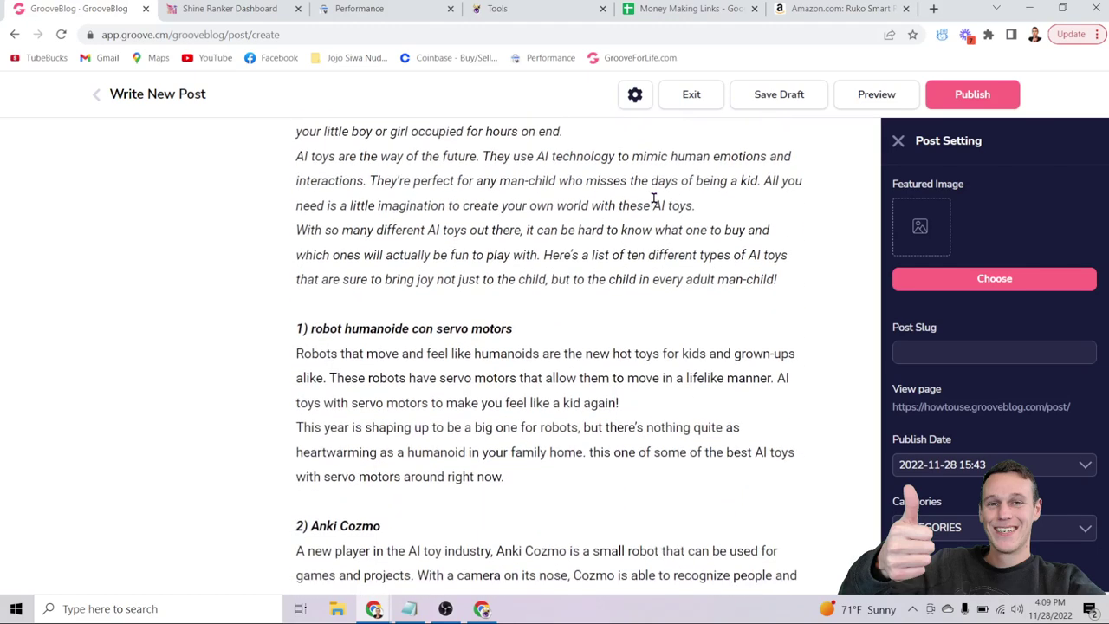
{"action": "scroll", "coordinate": [654, 198], "scroll_direction": "up", "scroll_amount": 5}
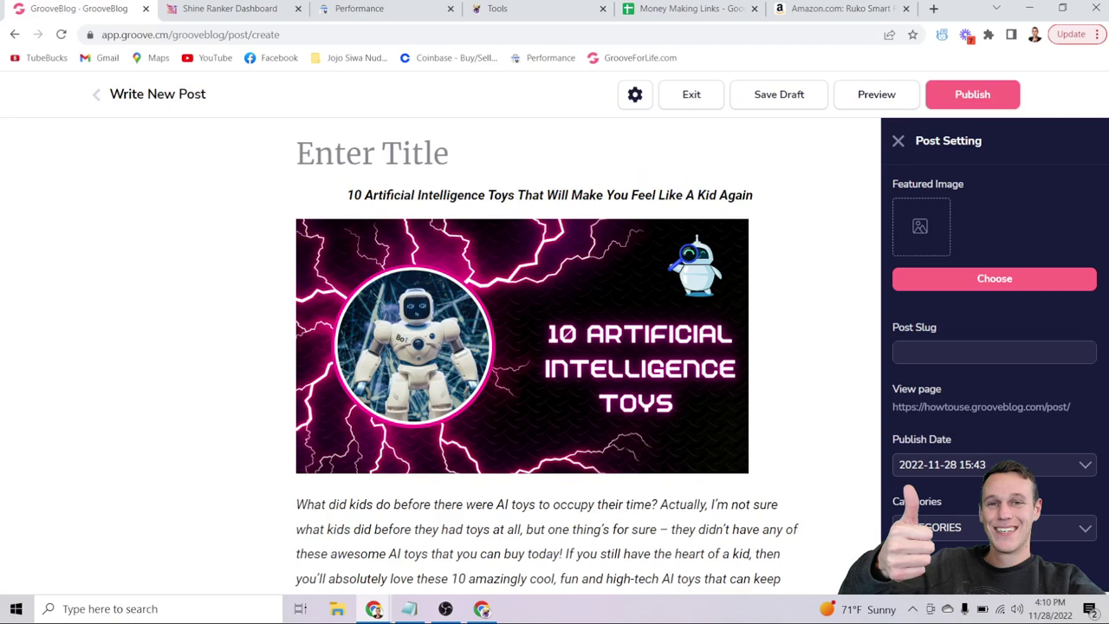
Step: Copy the body headline "10 Artificial Intelligence Toys That Will Make You Feel Like A Kid Again" into the post title and save the draft
{"action": "left_click", "coordinate": [777, 99]}
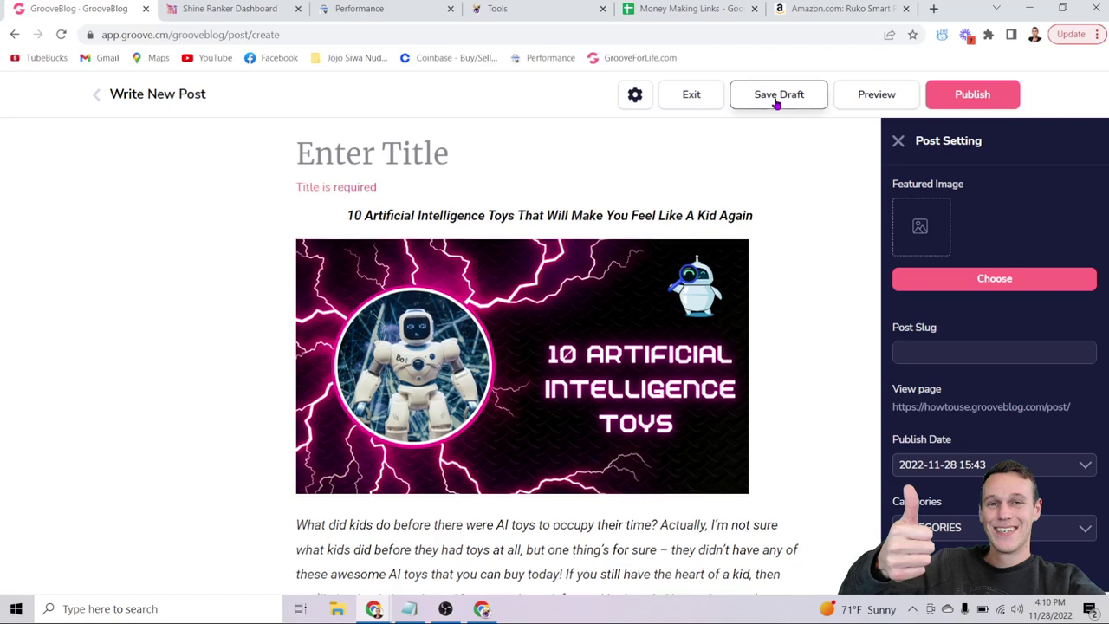
{"action": "triple_click", "coordinate": [412, 215]}
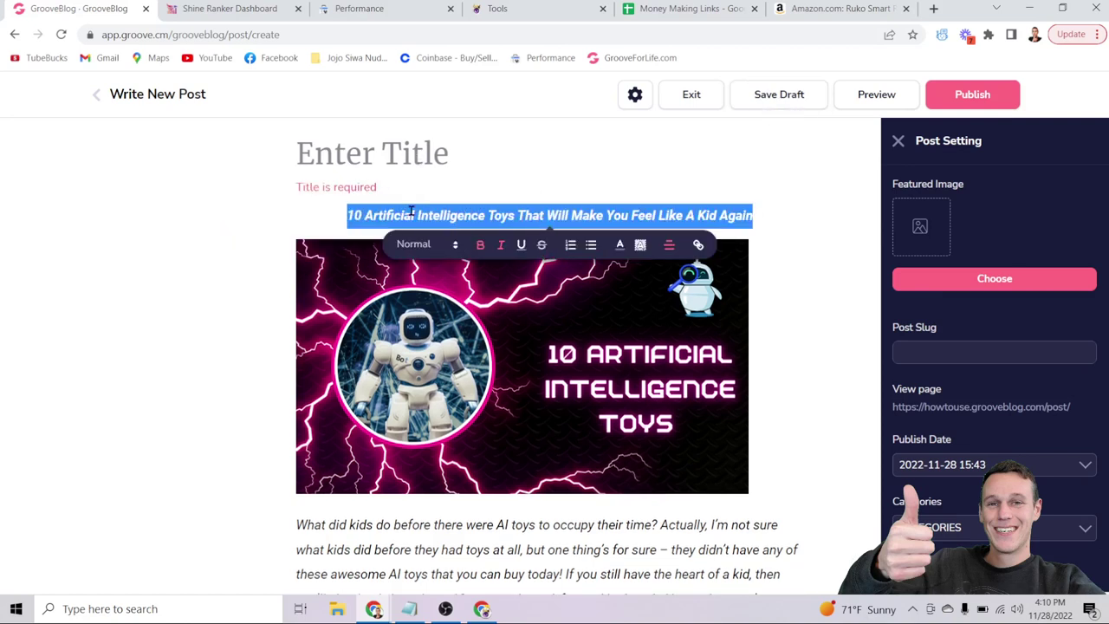
{"action": "right_click", "coordinate": [420, 213]}
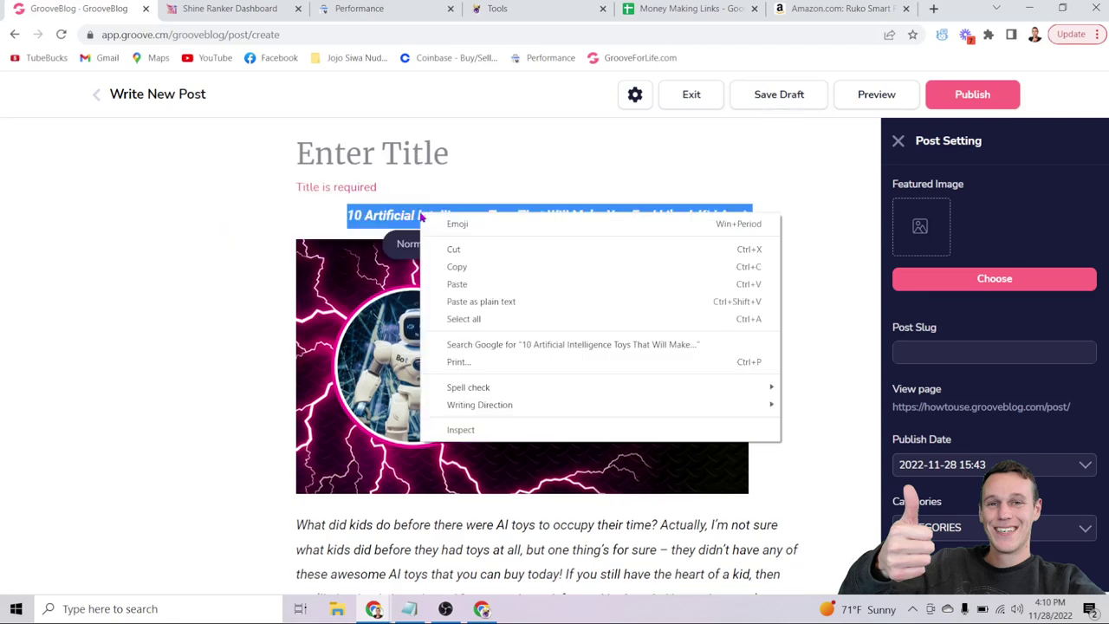
{"action": "left_click", "coordinate": [450, 266]}
{"action": "left_click", "coordinate": [338, 156]}
{"action": "right_click", "coordinate": [338, 157]}
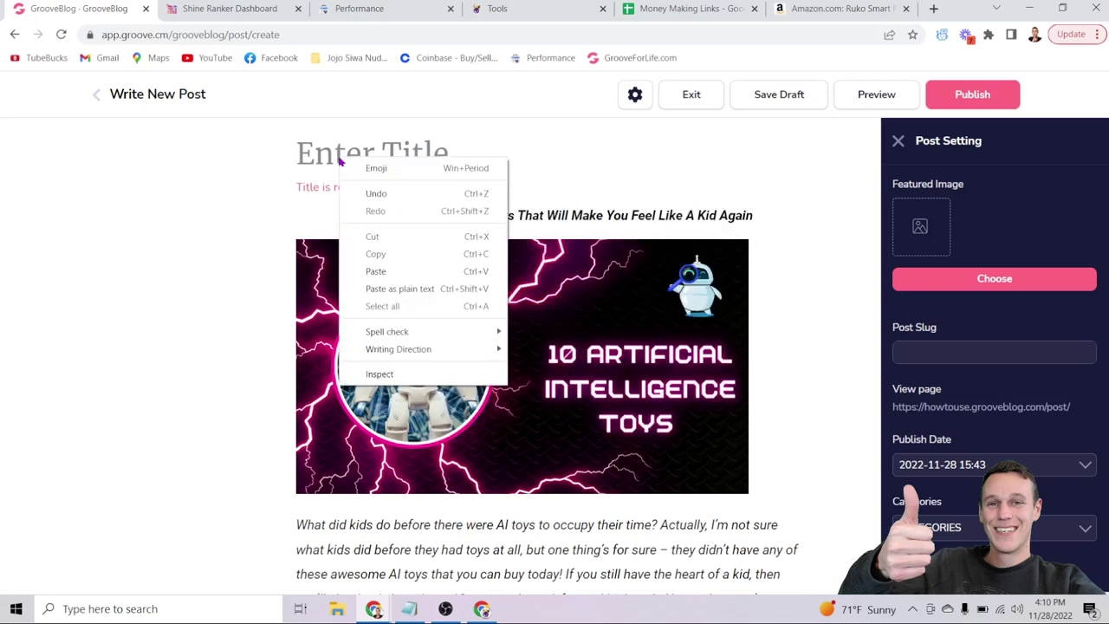
{"action": "left_click", "coordinate": [390, 271]}
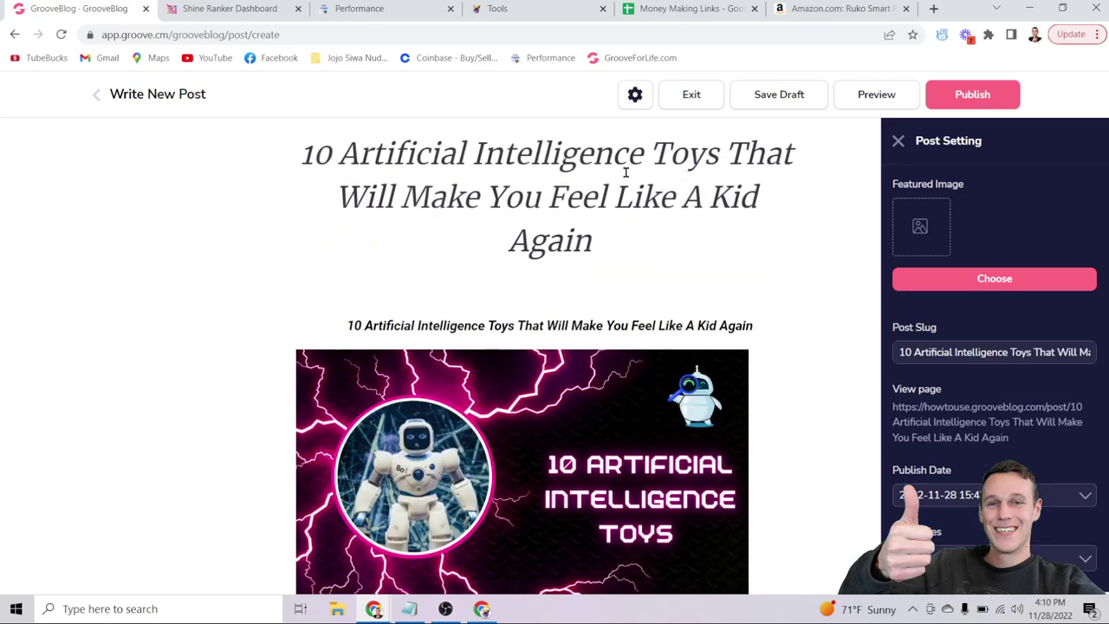
{"action": "left_click", "coordinate": [754, 95]}
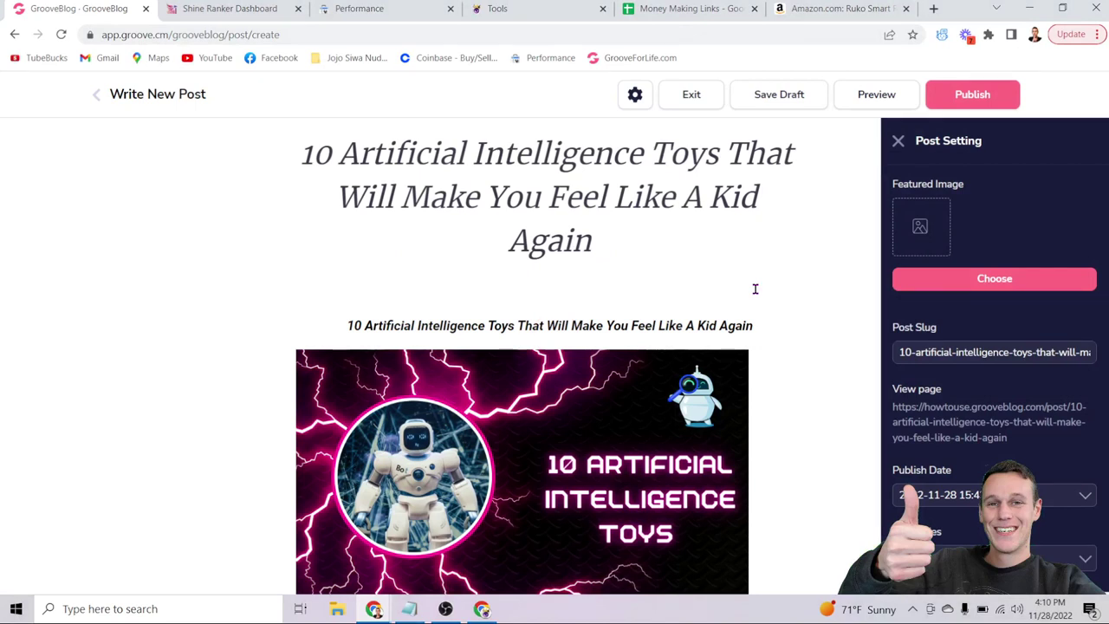
Step: Look over the article and highlight the keyword phrase "Artificial Intelligence Toys" in the post title
{"action": "scroll", "coordinate": [755, 288], "scroll_direction": "down", "scroll_amount": 10}
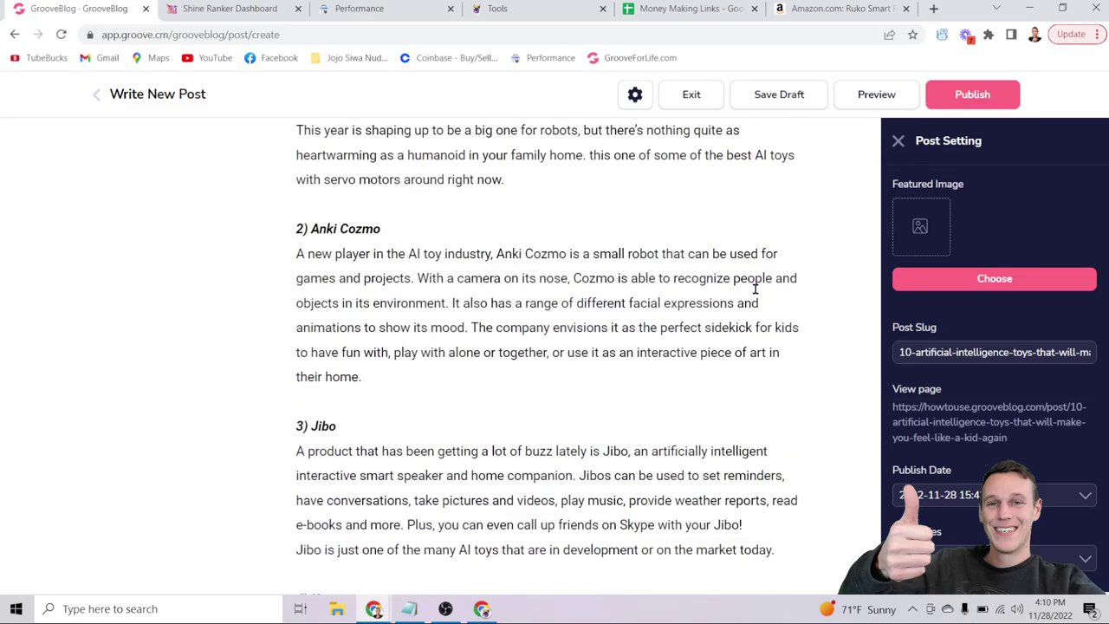
{"action": "scroll", "coordinate": [754, 288], "scroll_direction": "up", "scroll_amount": 10}
{"action": "scroll", "coordinate": [754, 289], "scroll_direction": "up", "scroll_amount": 1}
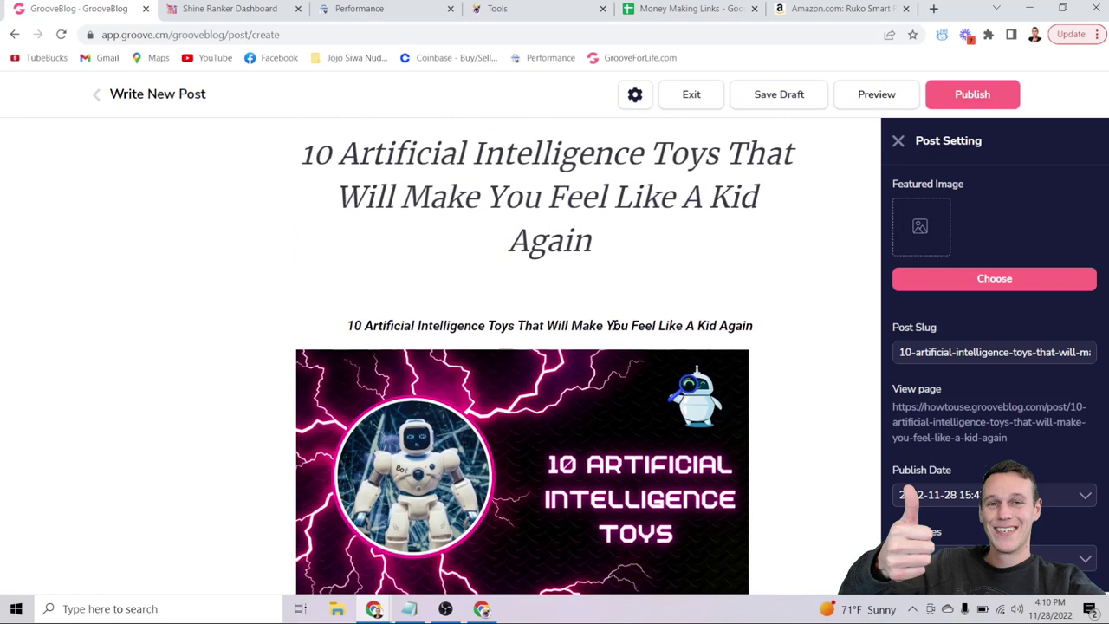
{"action": "left_click_drag", "start_coordinate": [645, 154], "coordinate": [343, 161]}
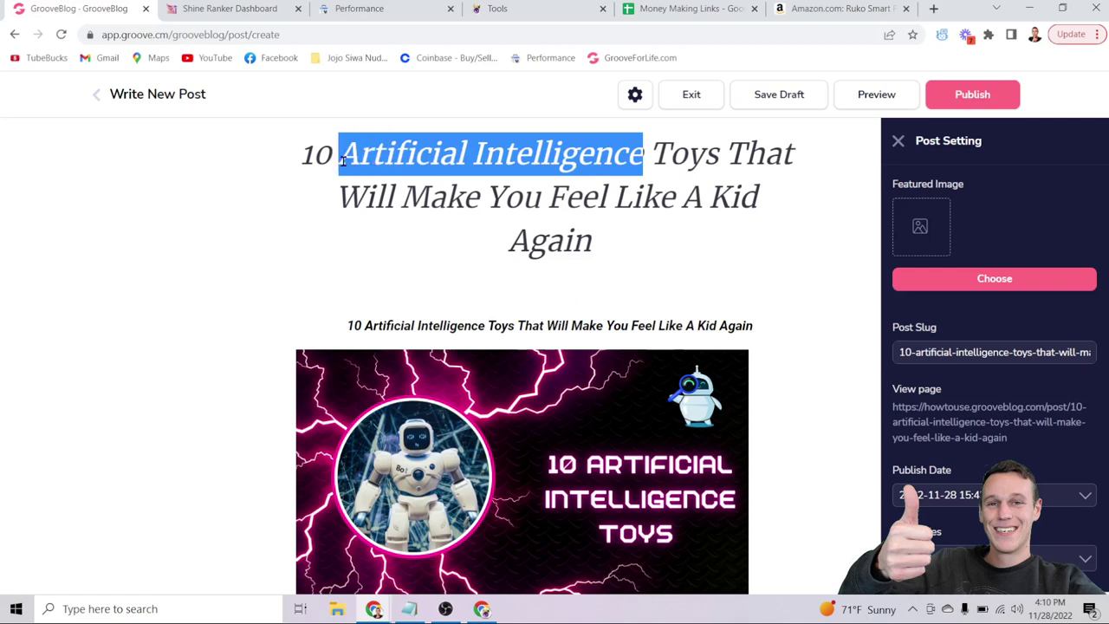
{"action": "left_click_drag", "start_coordinate": [719, 153], "coordinate": [340, 156]}
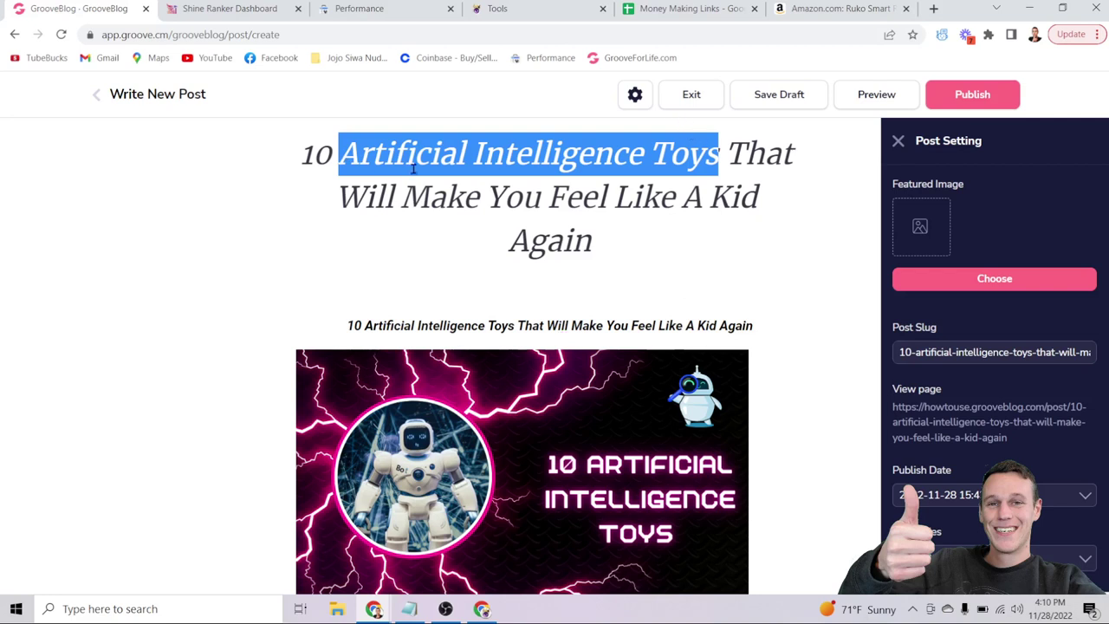
Step: Move the article's headline from above the robot banner image to a new line between the image and the intro paragraph
{"action": "triple_click", "coordinate": [465, 326]}
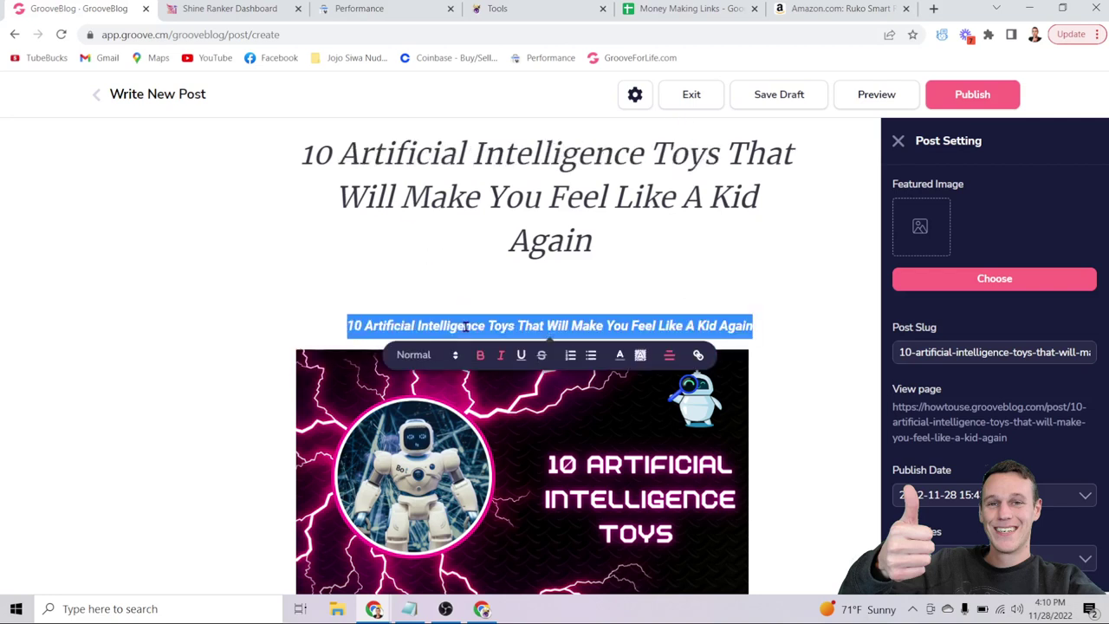
{"action": "right_click", "coordinate": [466, 326]}
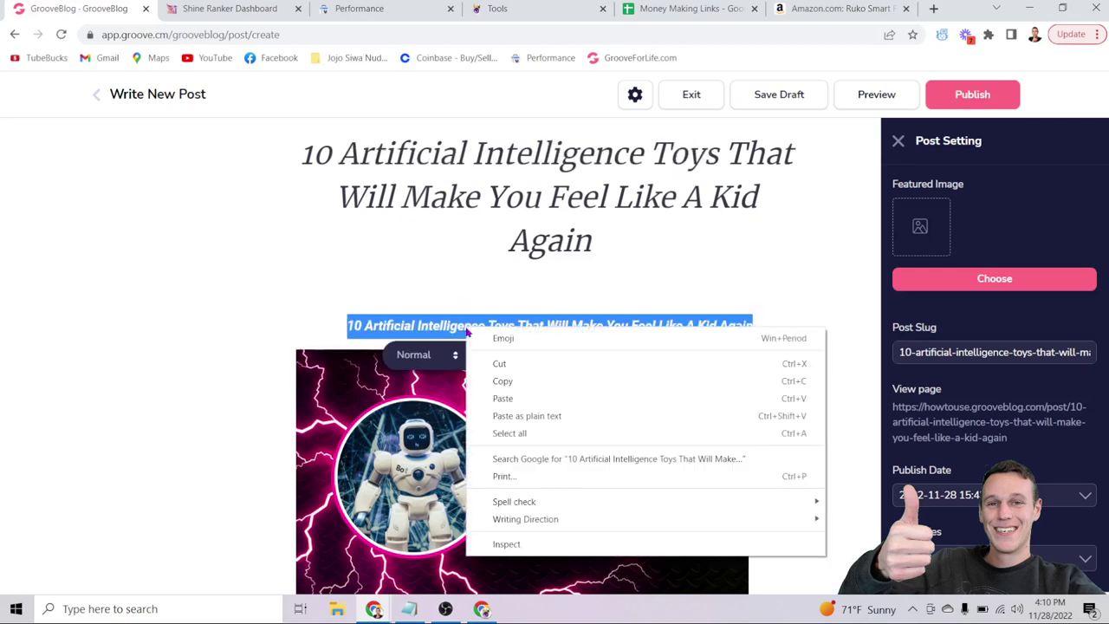
{"action": "left_click", "coordinate": [502, 381]}
{"action": "key", "text": "BackSpace"}
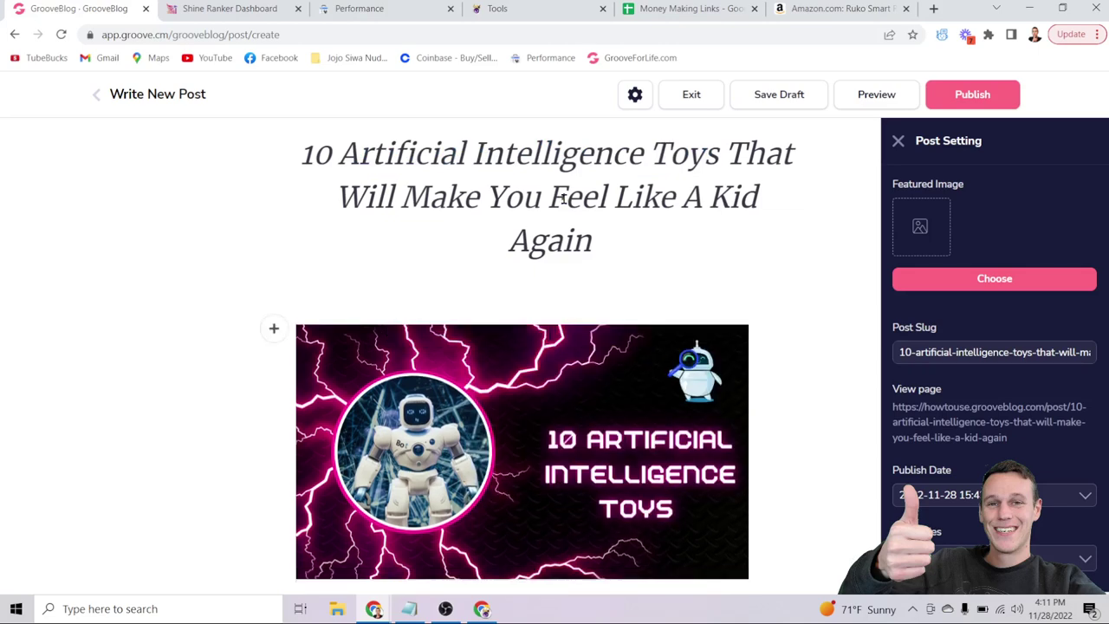
{"action": "scroll", "coordinate": [562, 199], "scroll_direction": "down", "scroll_amount": 4}
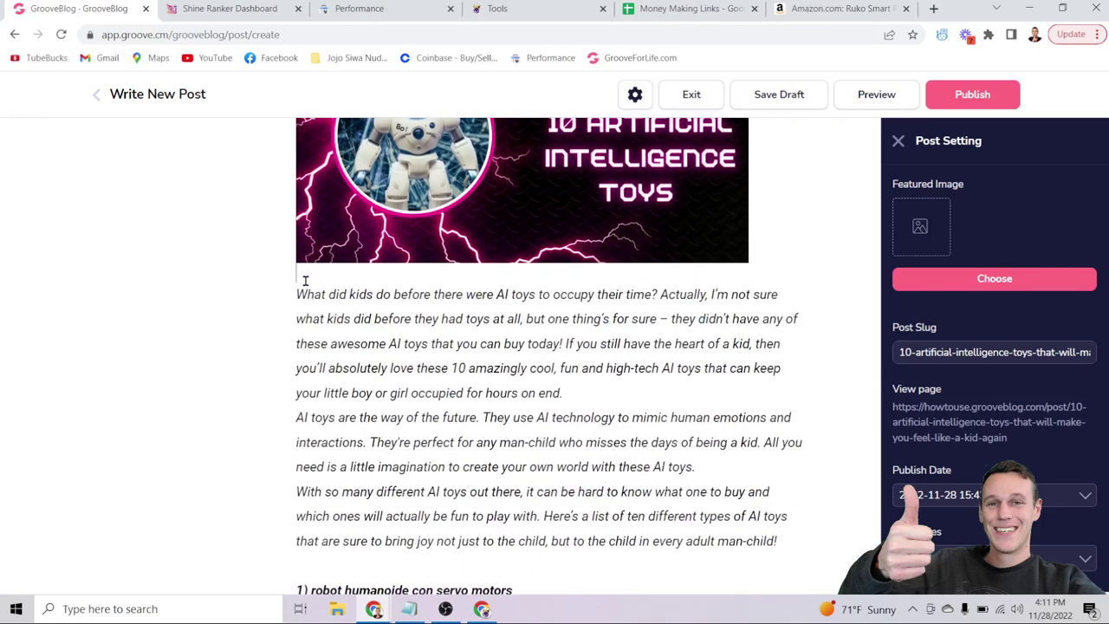
{"action": "scroll", "coordinate": [305, 280], "scroll_direction": "up", "scroll_amount": 1}
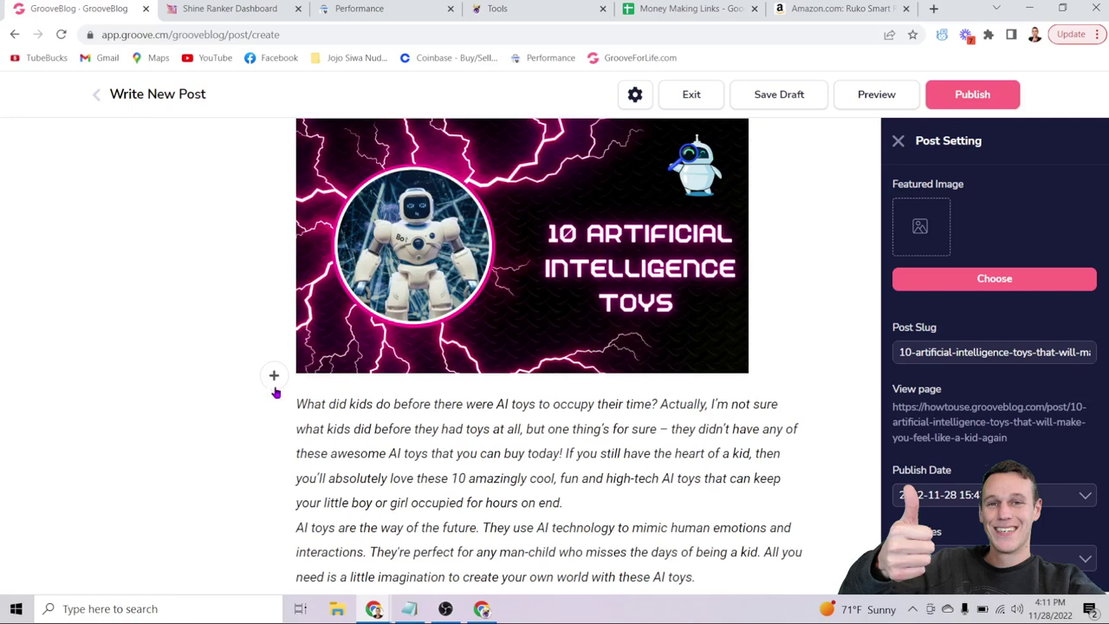
{"action": "left_click", "coordinate": [298, 402]}
{"action": "key", "text": "Return"}
{"action": "key", "text": "Return"}
{"action": "left_click", "coordinate": [299, 400]}
{"action": "right_click", "coordinate": [302, 406]}
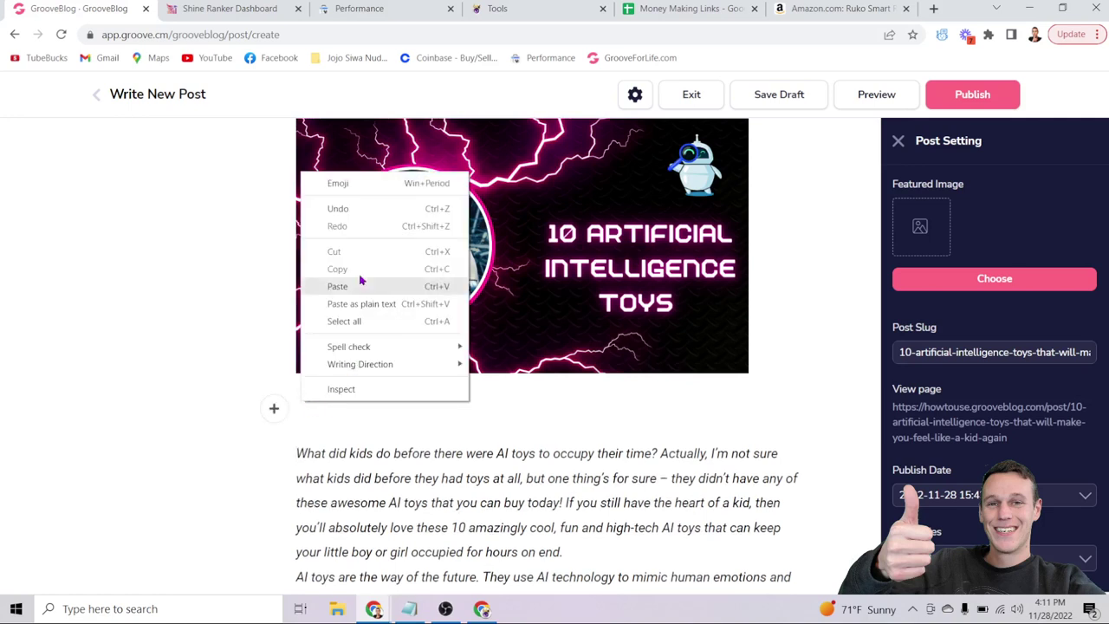
{"action": "left_click", "coordinate": [355, 285]}
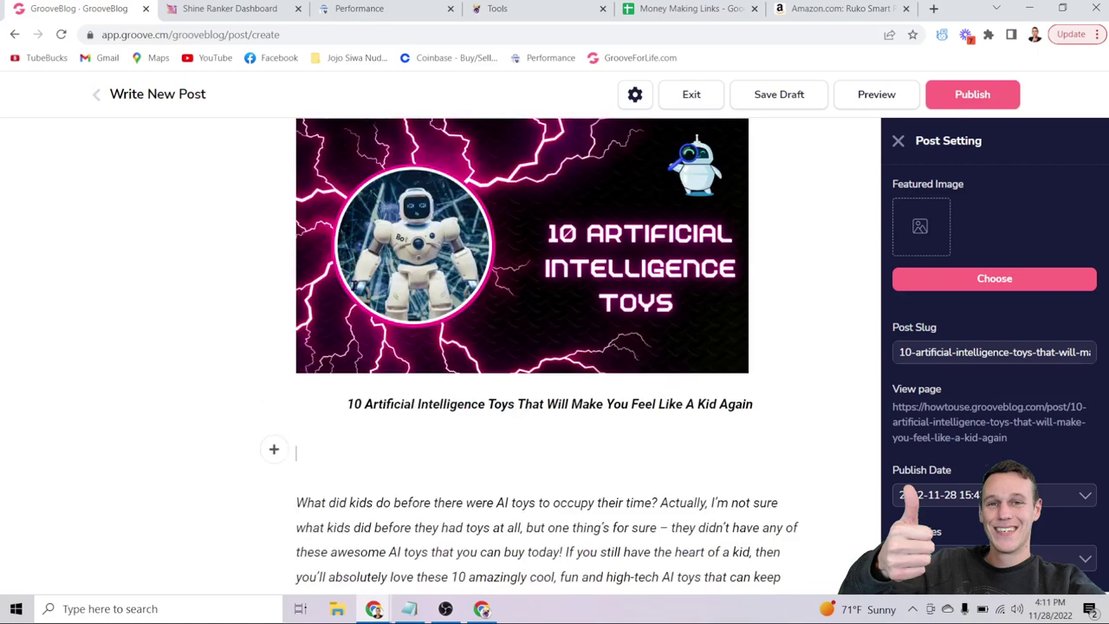
Step: Format the headline below the banner image as Heading 1
{"action": "triple_click", "coordinate": [479, 405]}
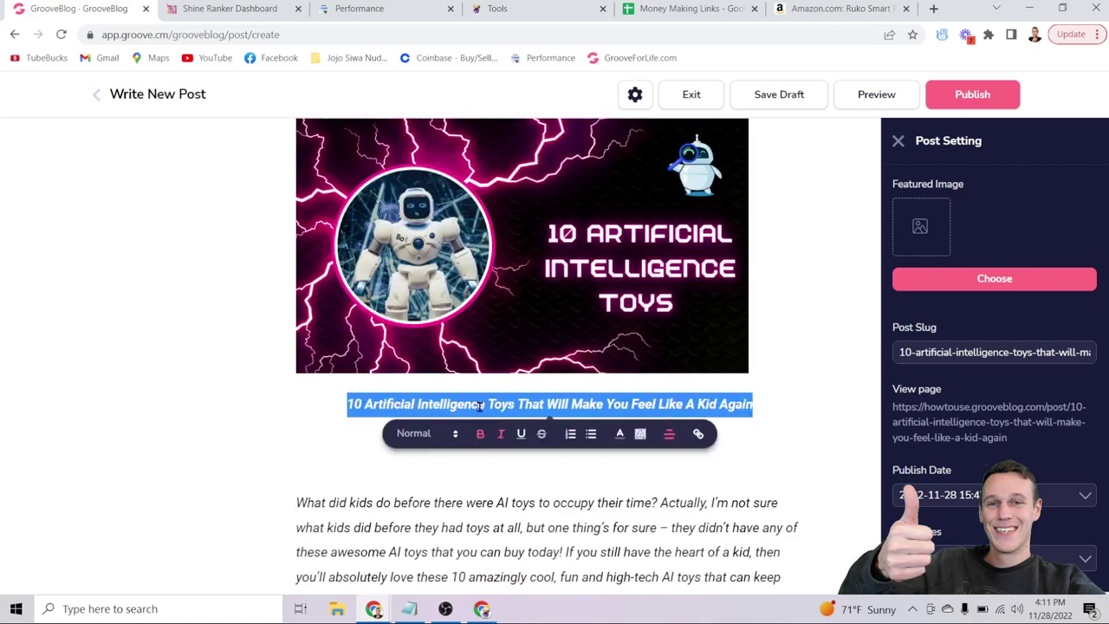
{"action": "left_click", "coordinate": [430, 439]}
{"action": "scroll", "coordinate": [455, 436], "scroll_direction": "down", "scroll_amount": 2}
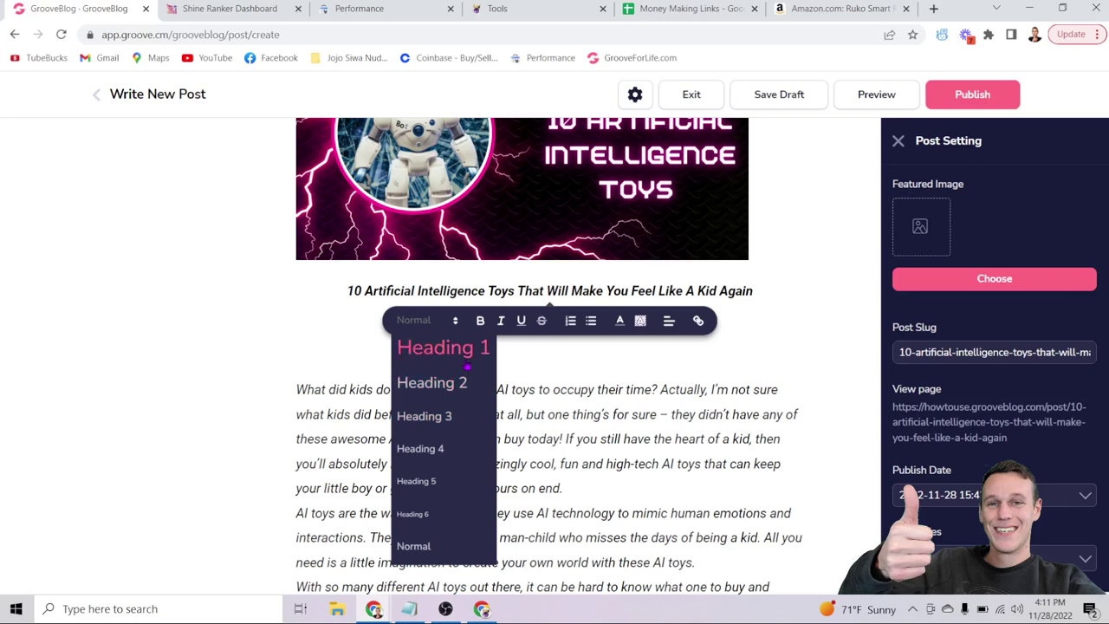
{"action": "left_click", "coordinate": [466, 358]}
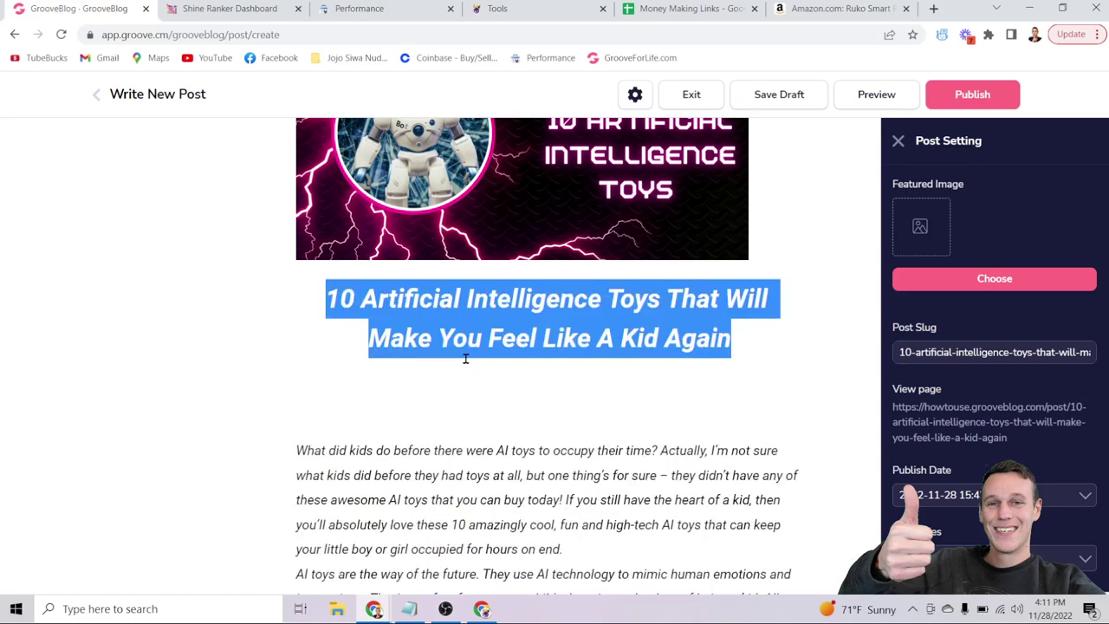
Step: Compare the post title with the heading below the banner, highlighting the keyword "Artificial Intelligence" in the heading
{"action": "scroll", "coordinate": [628, 408], "scroll_direction": "up", "scroll_amount": 5}
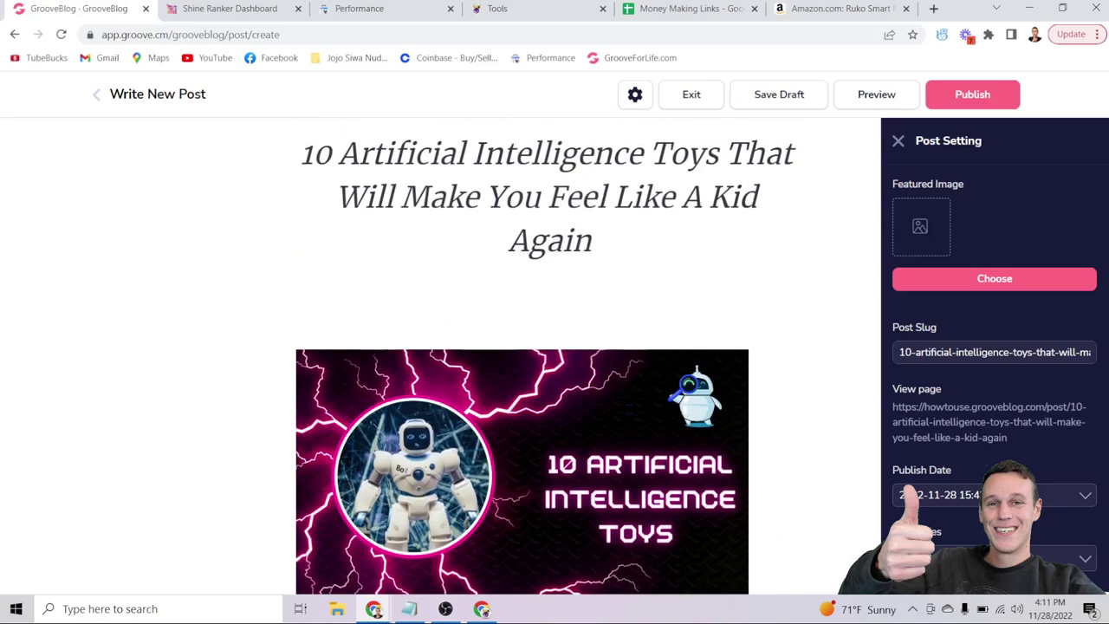
{"action": "scroll", "coordinate": [616, 440], "scroll_direction": "down", "scroll_amount": 3}
{"action": "scroll", "coordinate": [615, 439], "scroll_direction": "up", "scroll_amount": 3}
{"action": "scroll", "coordinate": [665, 377], "scroll_direction": "down", "scroll_amount": 4}
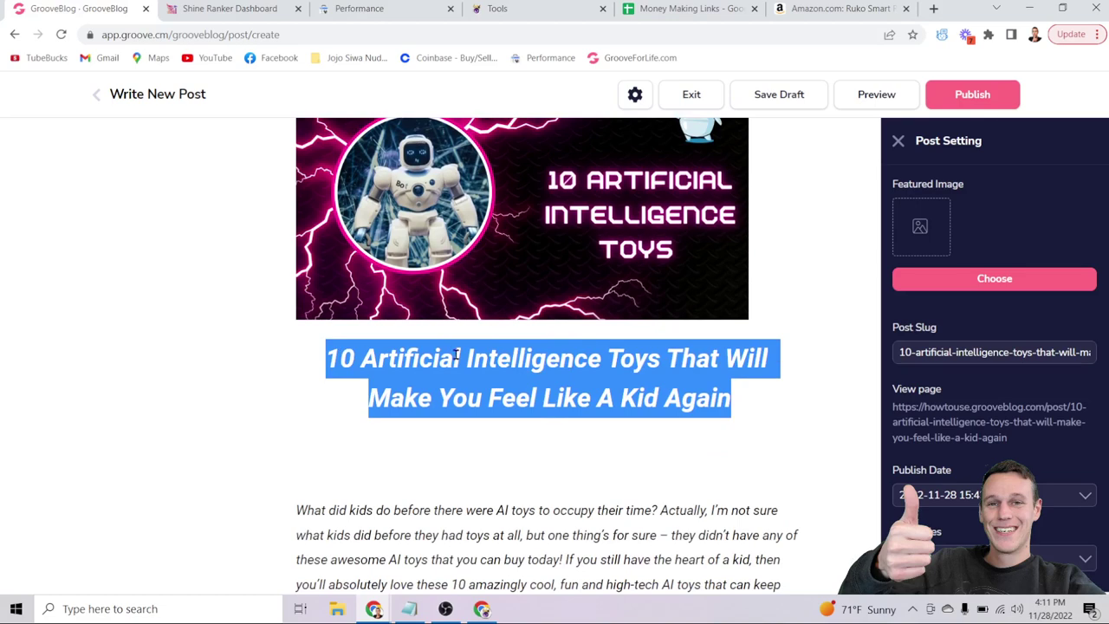
{"action": "left_click", "coordinate": [654, 382]}
{"action": "left_click_drag", "start_coordinate": [599, 362], "coordinate": [360, 357]}
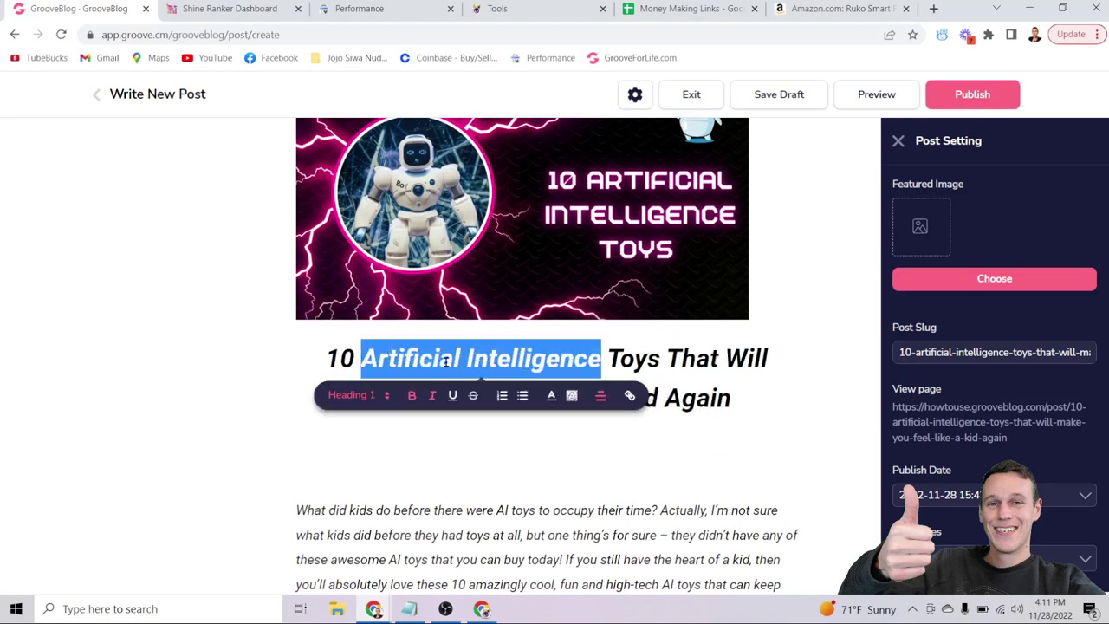
{"action": "scroll", "coordinate": [563, 351], "scroll_direction": "up", "scroll_amount": 3}
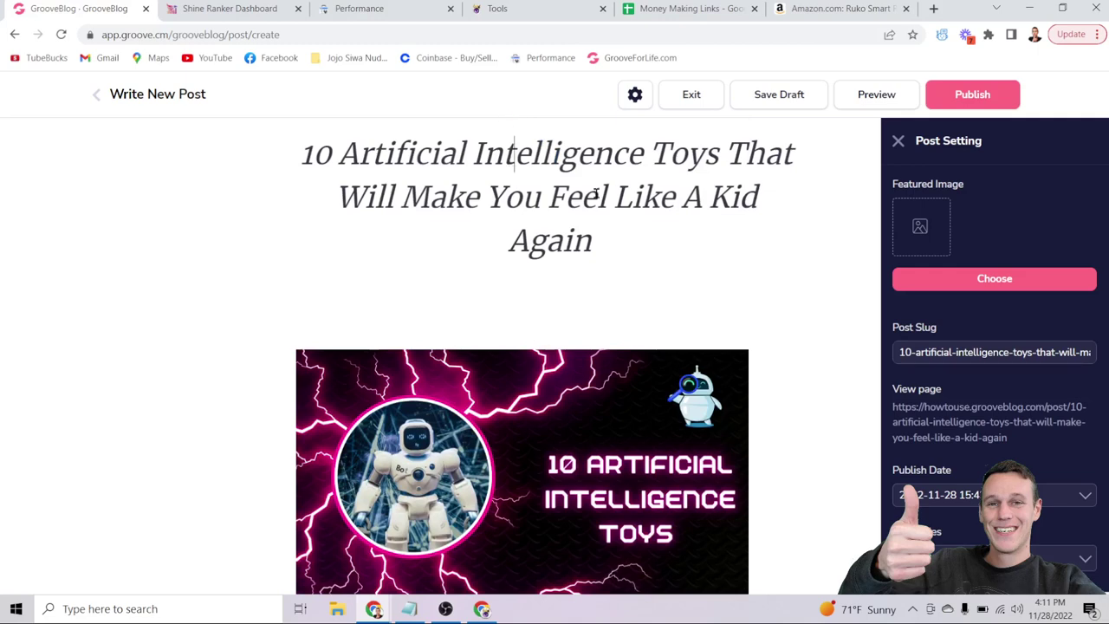
{"action": "scroll", "coordinate": [606, 199], "scroll_direction": "down", "scroll_amount": 4}
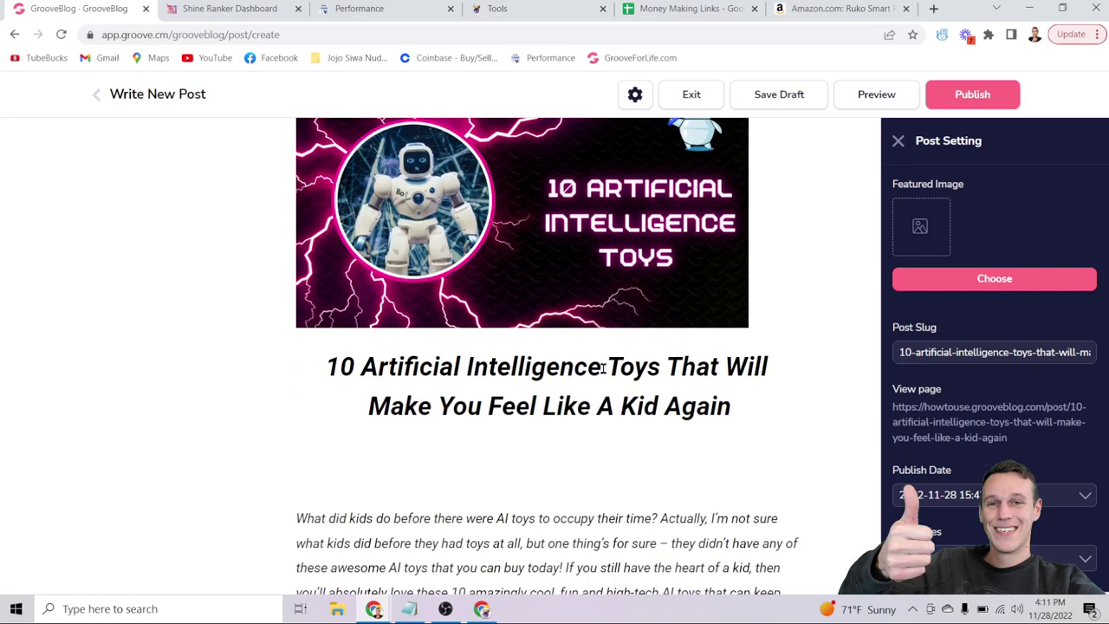
{"action": "left_click_drag", "start_coordinate": [602, 367], "coordinate": [362, 366]}
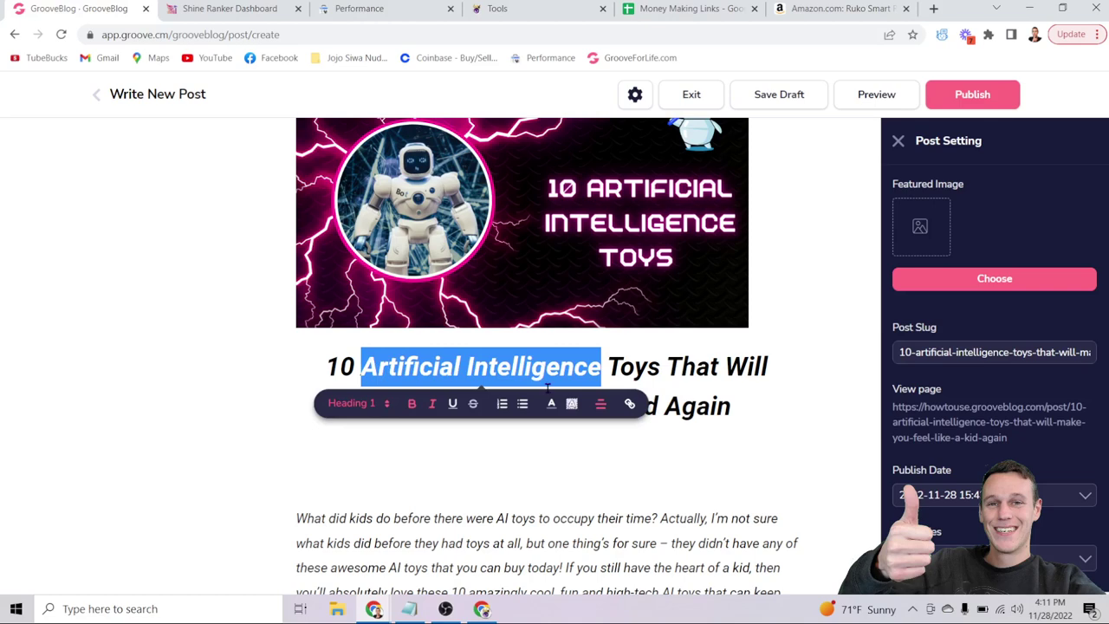
Step: Highlight the full post slug and compare it with the post title and the heading below the banner
{"action": "scroll", "coordinate": [548, 387], "scroll_direction": "up", "scroll_amount": 3}
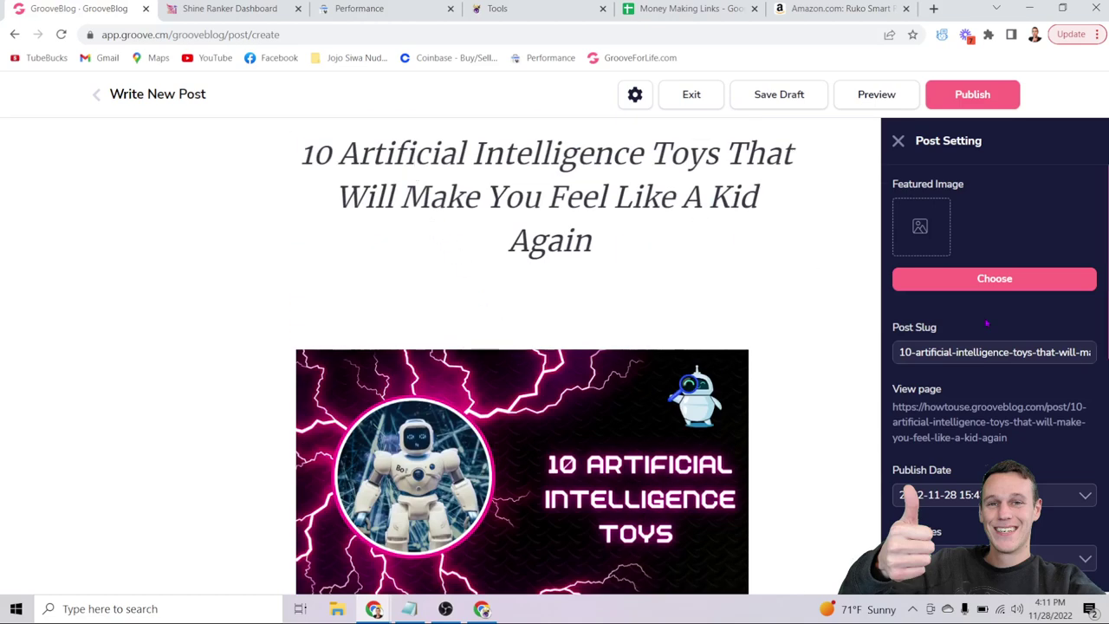
{"action": "left_click", "coordinate": [985, 352]}
{"action": "left_click_drag", "start_coordinate": [901, 352], "coordinate": [1093, 352]}
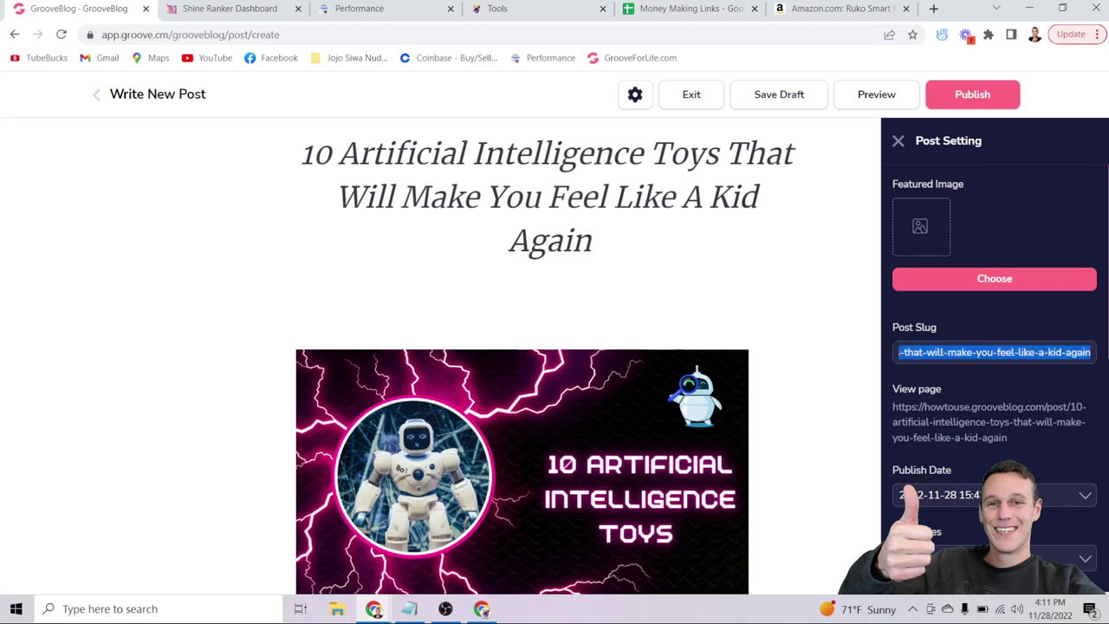
{"action": "left_click_drag", "start_coordinate": [997, 352], "coordinate": [814, 353]}
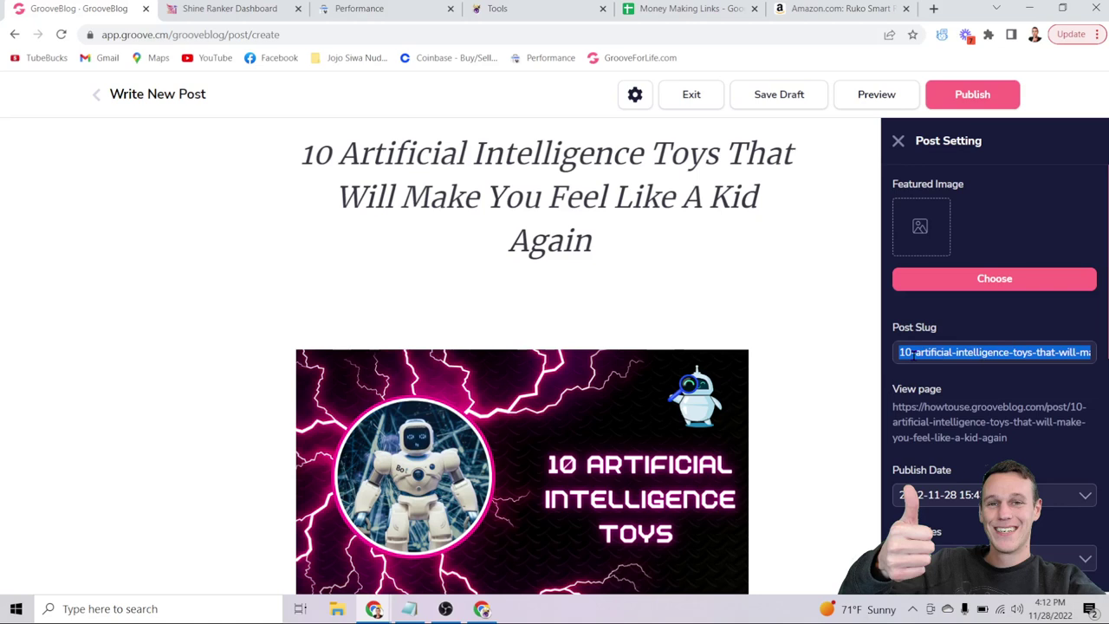
{"action": "left_click", "coordinate": [1001, 318]}
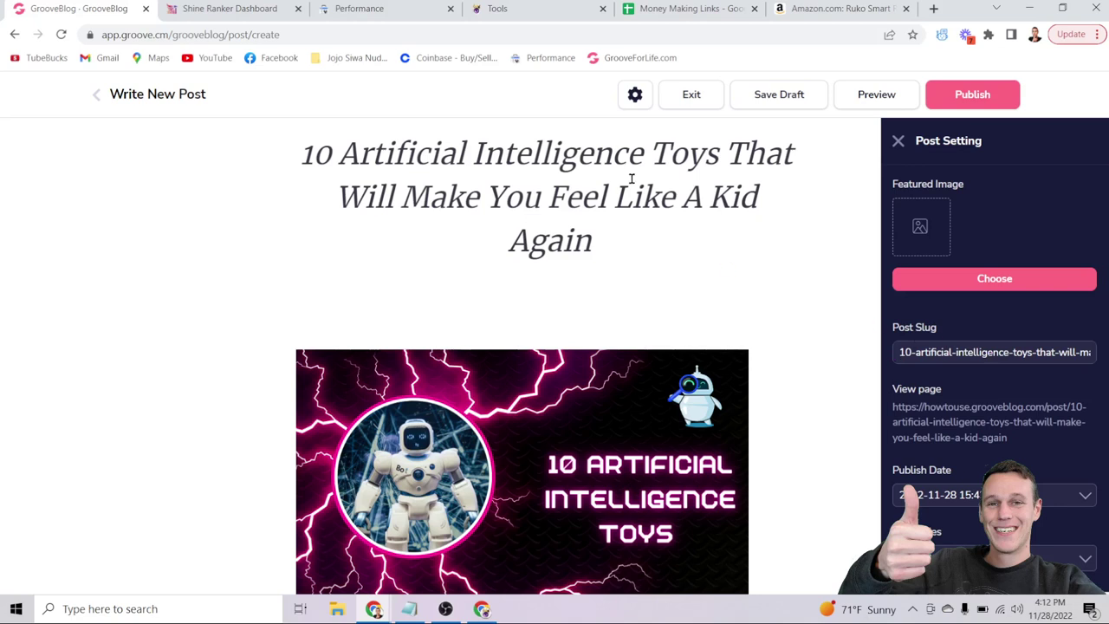
{"action": "scroll", "coordinate": [524, 282], "scroll_direction": "down", "scroll_amount": 3}
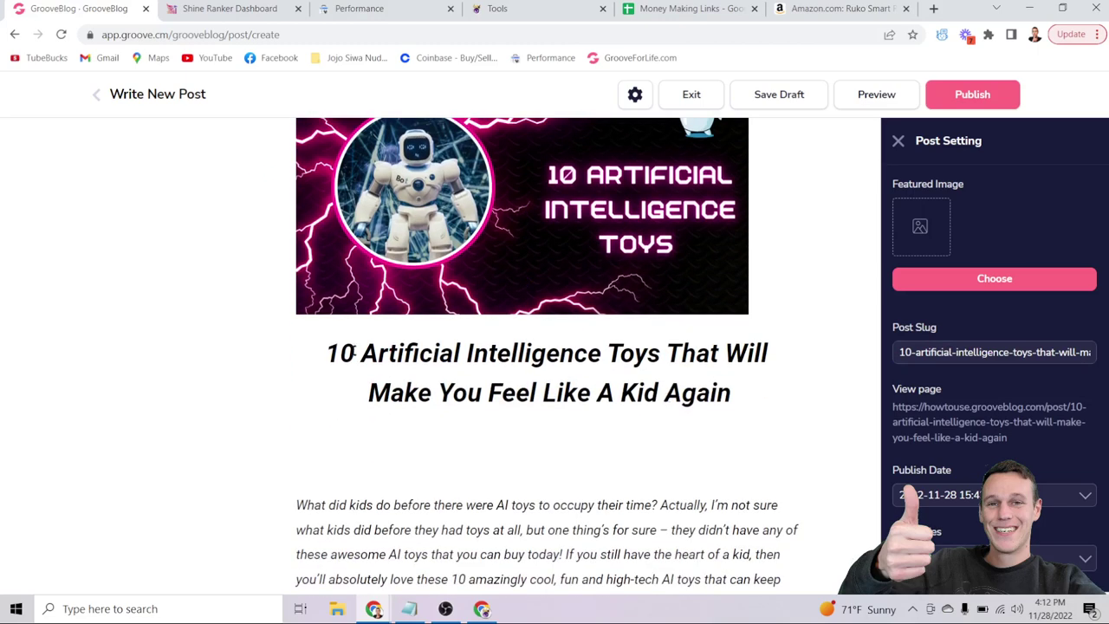
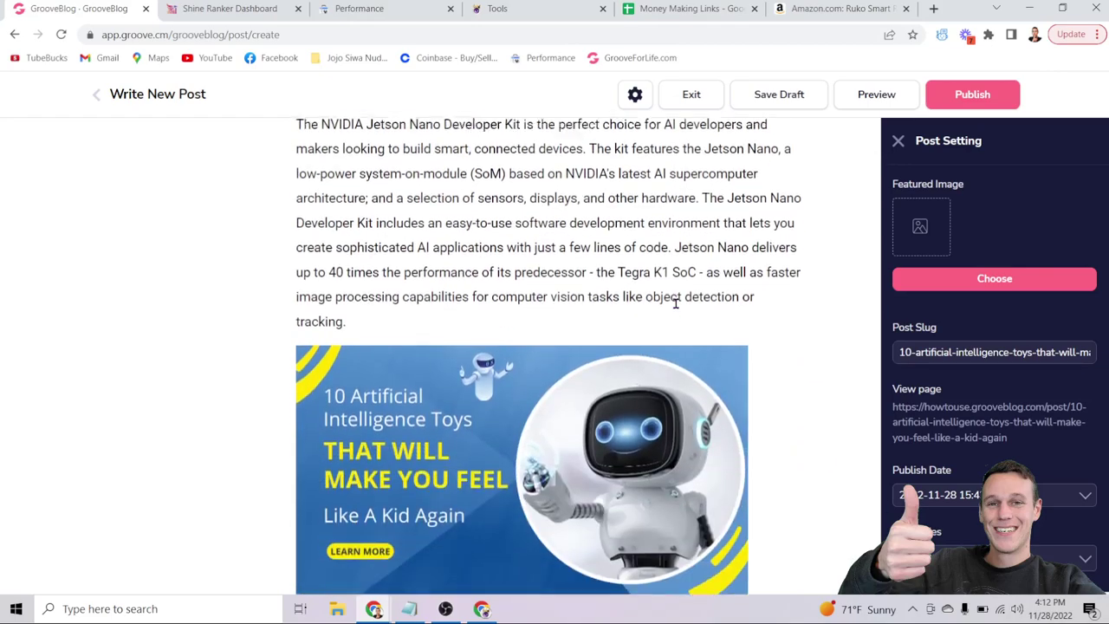
Step: Insert a blank line after the first paragraph of the Wonder Workshop Dash Robot section
{"action": "scroll", "coordinate": [675, 303], "scroll_direction": "up", "scroll_amount": 1}
{"action": "scroll", "coordinate": [676, 303], "scroll_direction": "down", "scroll_amount": 14}
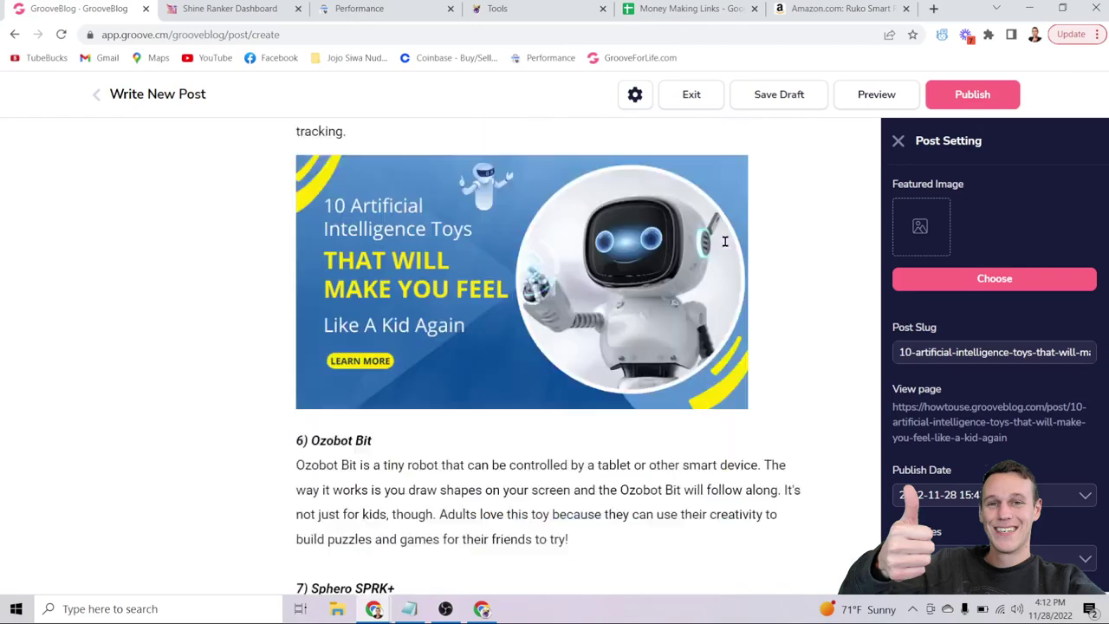
{"action": "scroll", "coordinate": [719, 243], "scroll_direction": "down", "scroll_amount": 4}
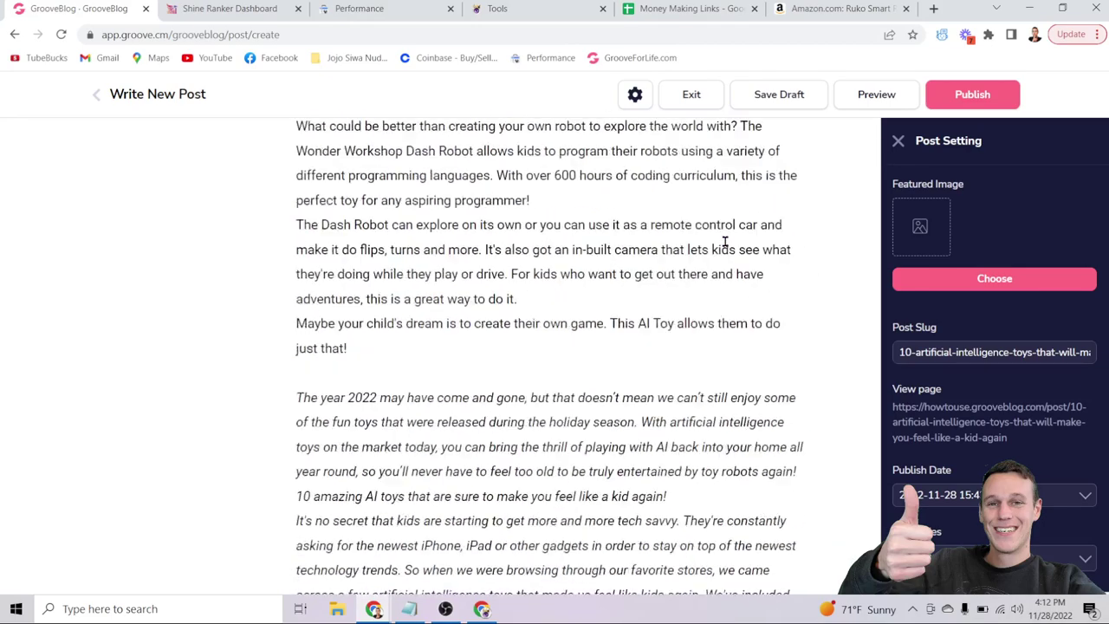
{"action": "scroll", "coordinate": [575, 228], "scroll_direction": "up", "scroll_amount": 1}
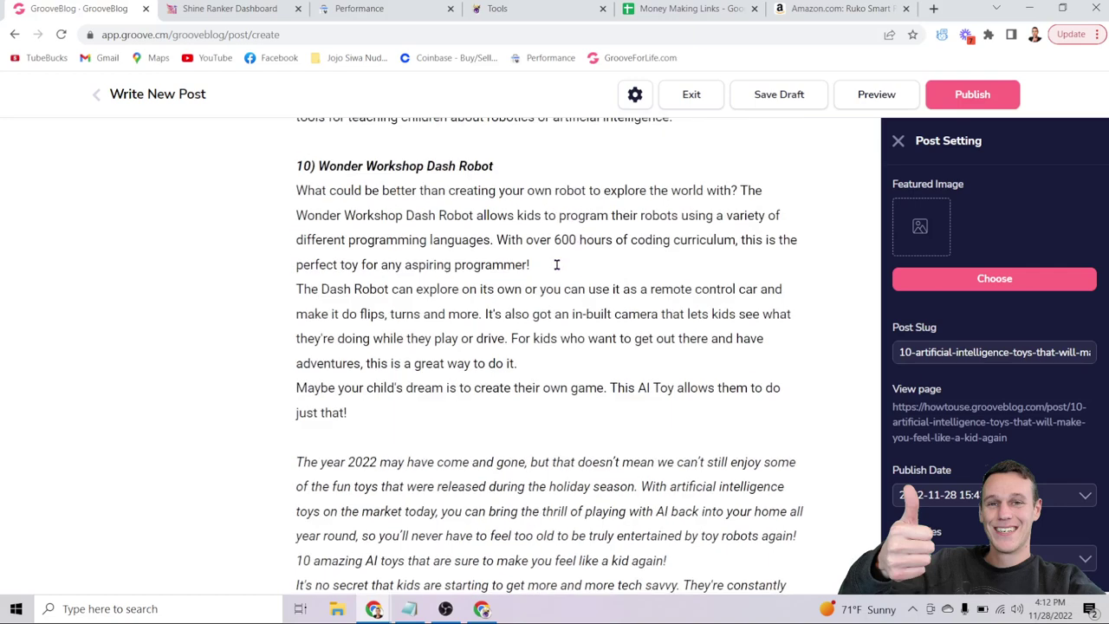
{"action": "key", "text": "Return"}
Step: Separate the italic closing paragraphs at the article's end with blank lines and save the draft
{"action": "scroll", "coordinate": [555, 261], "scroll_direction": "down", "scroll_amount": 3}
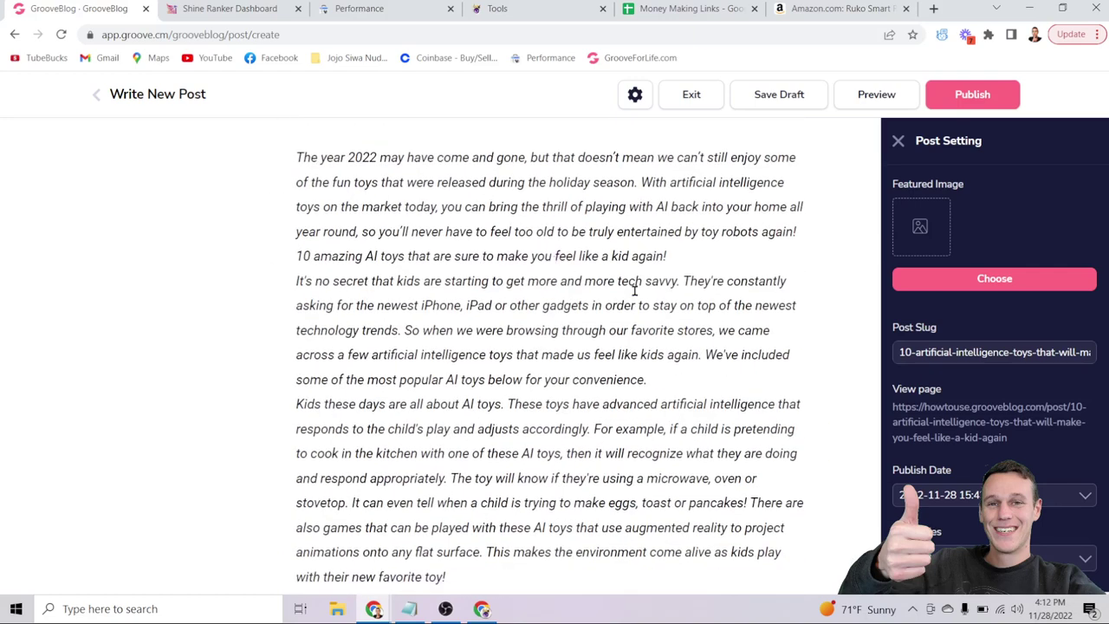
{"action": "key", "text": "Return"}
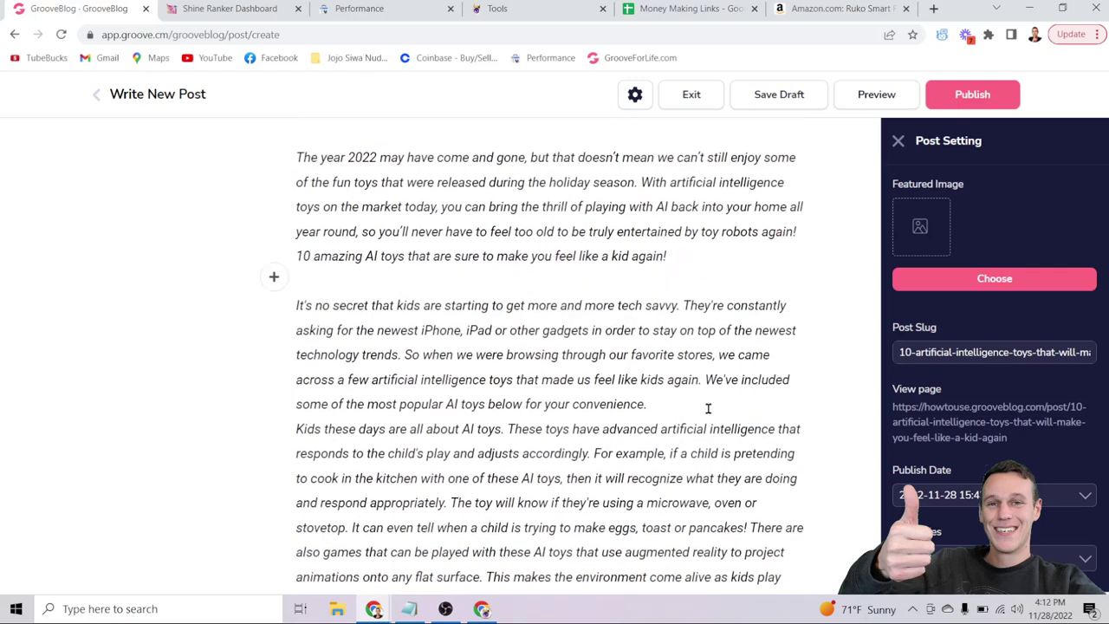
{"action": "key", "text": "Return"}
{"action": "scroll", "coordinate": [708, 408], "scroll_direction": "down", "scroll_amount": 3}
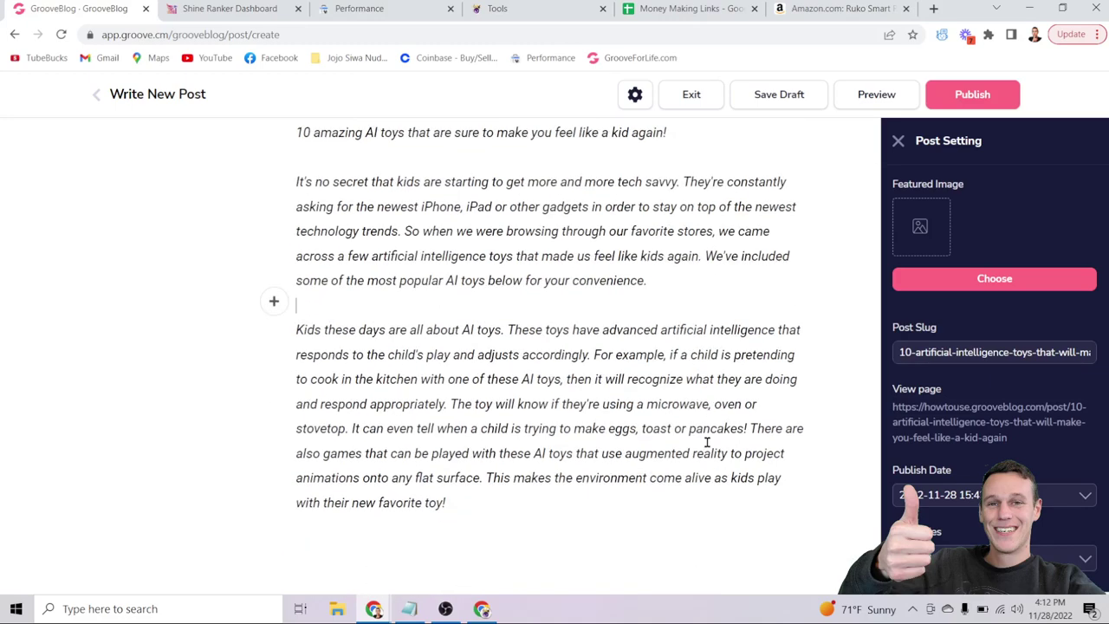
{"action": "left_click", "coordinate": [773, 93]}
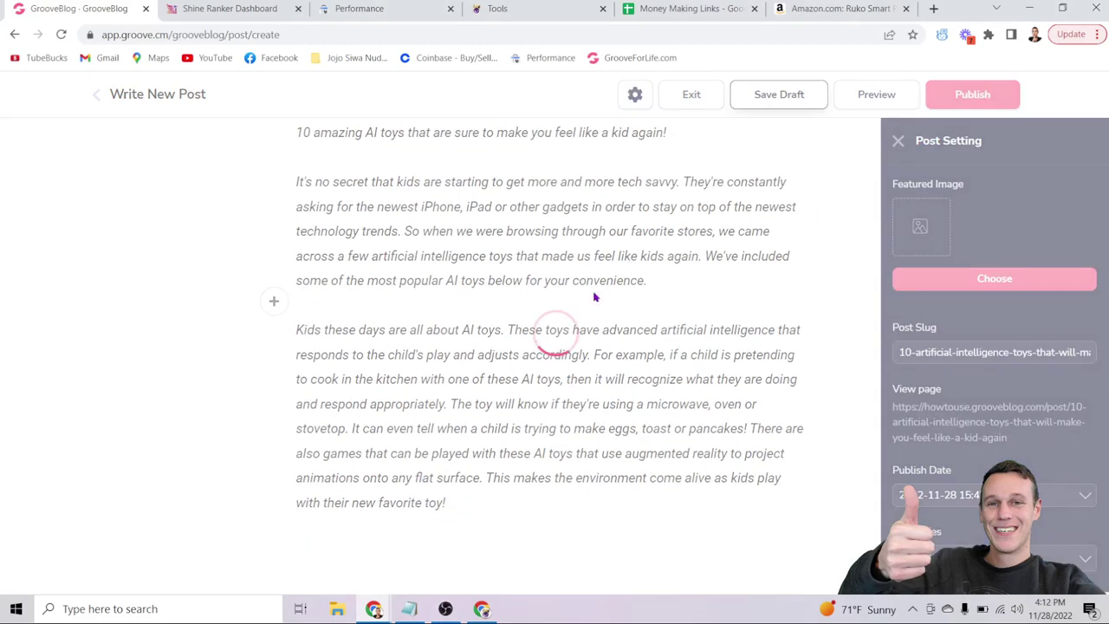
Step: Inspect the heading levels available for the headline below the banner image, leaving its format as it is
{"action": "scroll", "coordinate": [532, 376], "scroll_direction": "up", "scroll_amount": 2}
{"action": "scroll", "coordinate": [532, 376], "scroll_direction": "up", "scroll_amount": 20}
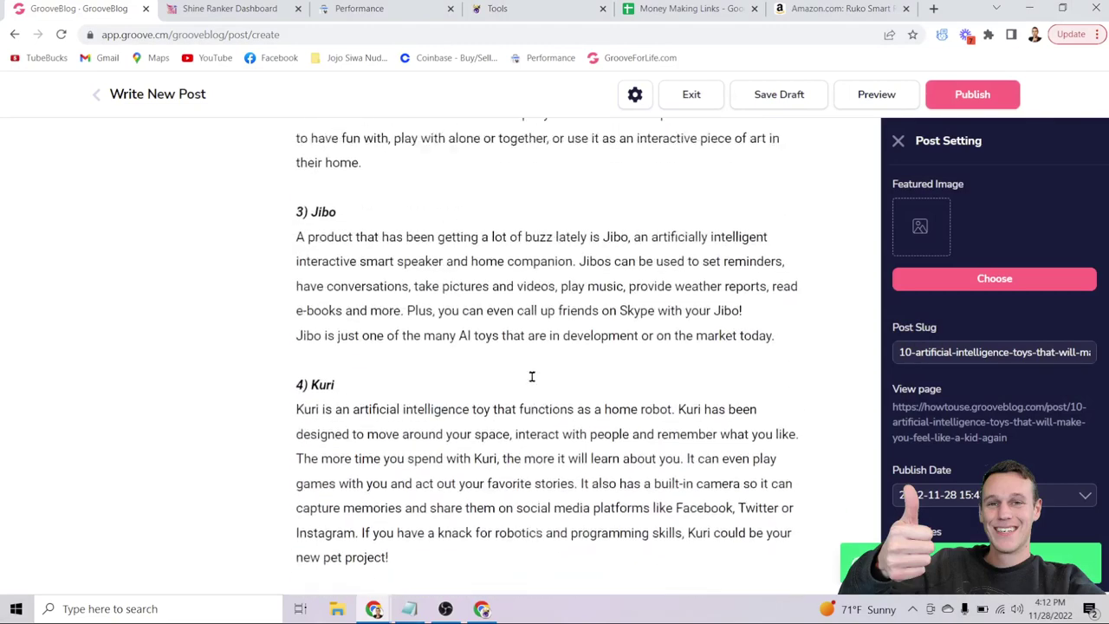
{"action": "scroll", "coordinate": [532, 376], "scroll_direction": "up", "scroll_amount": 2}
{"action": "scroll", "coordinate": [519, 251], "scroll_direction": "up", "scroll_amount": 3}
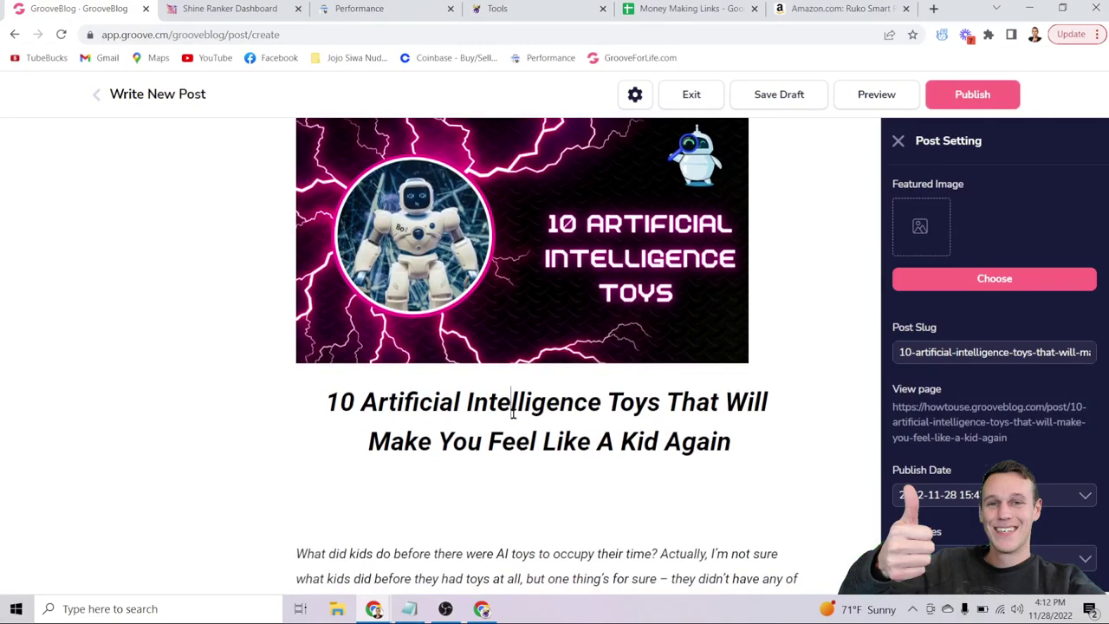
{"action": "triple_click", "coordinate": [513, 414]}
{"action": "left_click", "coordinate": [453, 480]}
{"action": "scroll", "coordinate": [454, 491], "scroll_direction": "down", "scroll_amount": 2}
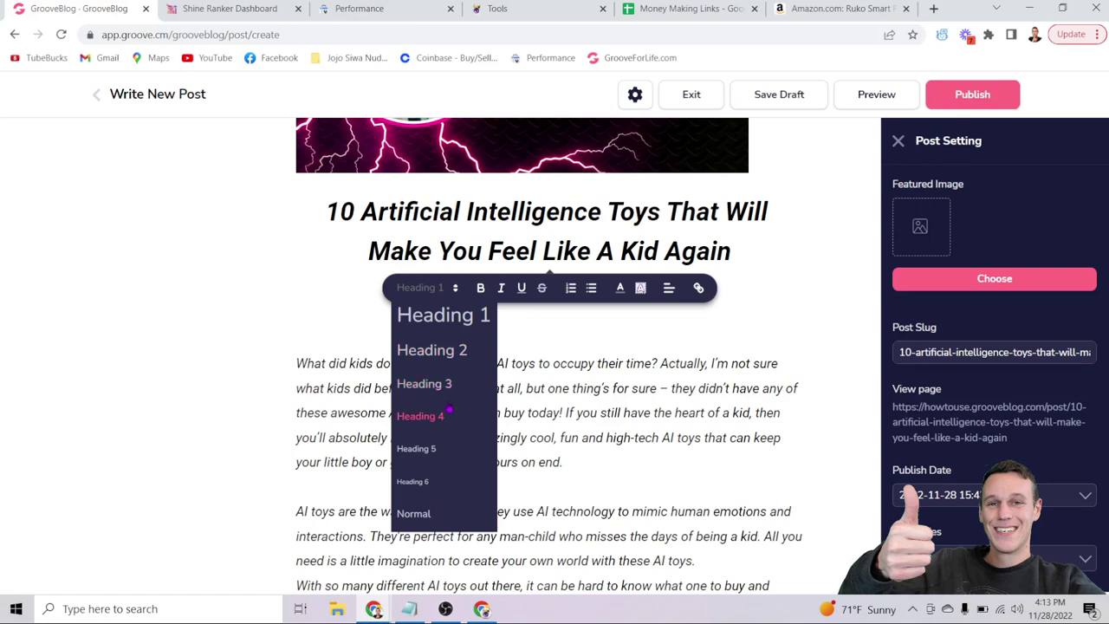
{"action": "left_click", "coordinate": [625, 412]}
Step: Add the line "Best AI Toys Of 2023" between the intro paragraphs and the first toy, with blank lines around it
{"action": "scroll", "coordinate": [625, 412], "scroll_direction": "down", "scroll_amount": 4}
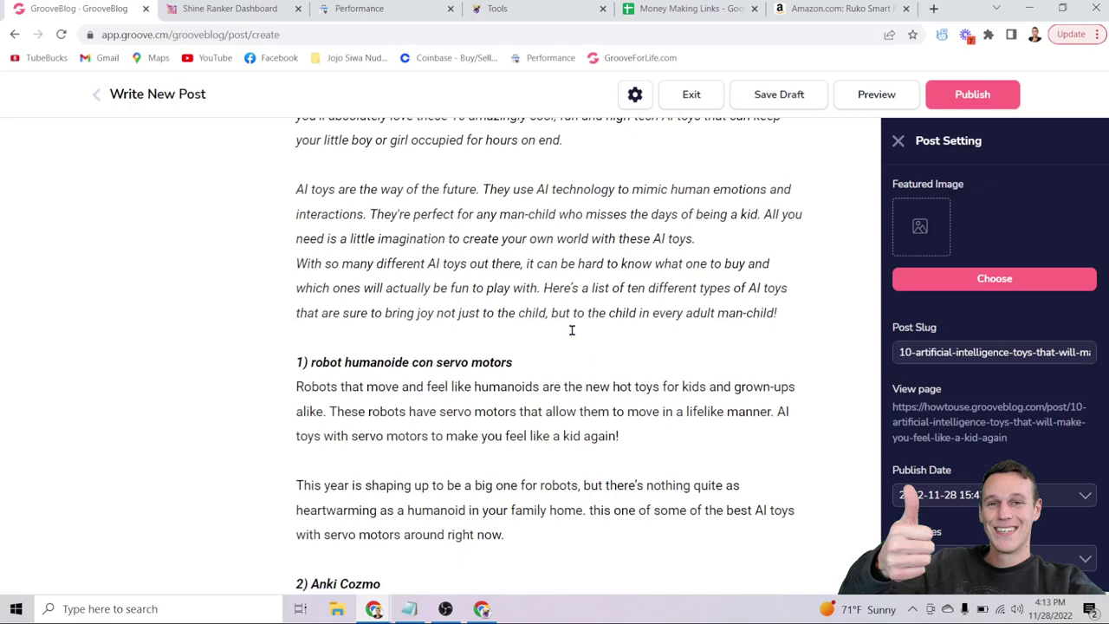
{"action": "scroll", "coordinate": [572, 330], "scroll_direction": "down", "scroll_amount": 5}
{"action": "scroll", "coordinate": [571, 330], "scroll_direction": "up", "scroll_amount": 9}
{"action": "scroll", "coordinate": [572, 330], "scroll_direction": "up", "scroll_amount": 1}
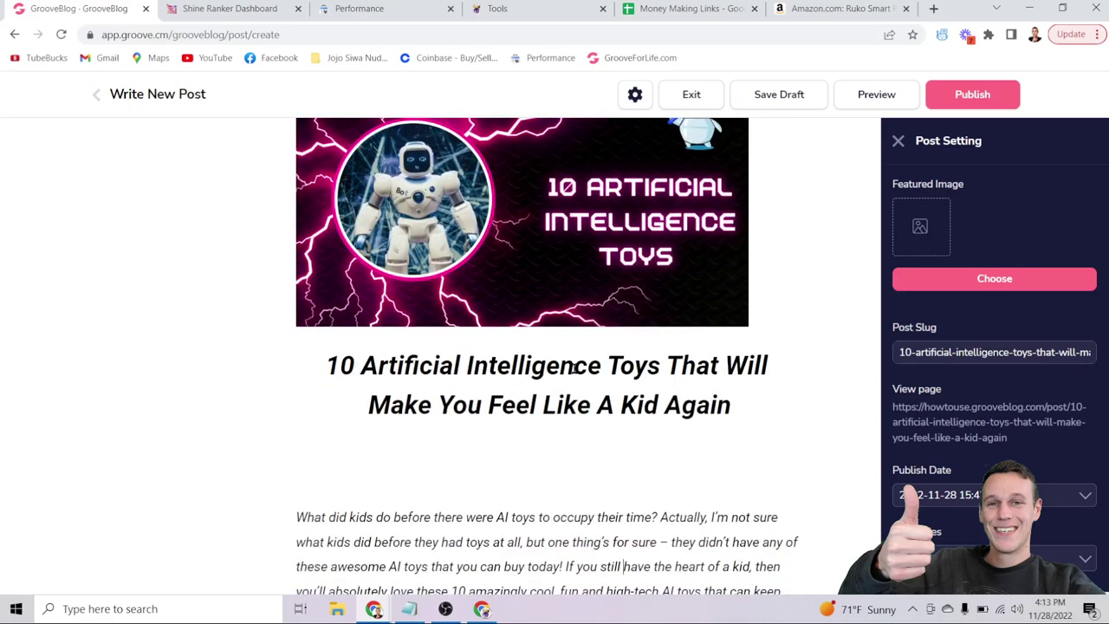
{"action": "scroll", "coordinate": [573, 368], "scroll_direction": "down", "scroll_amount": 4}
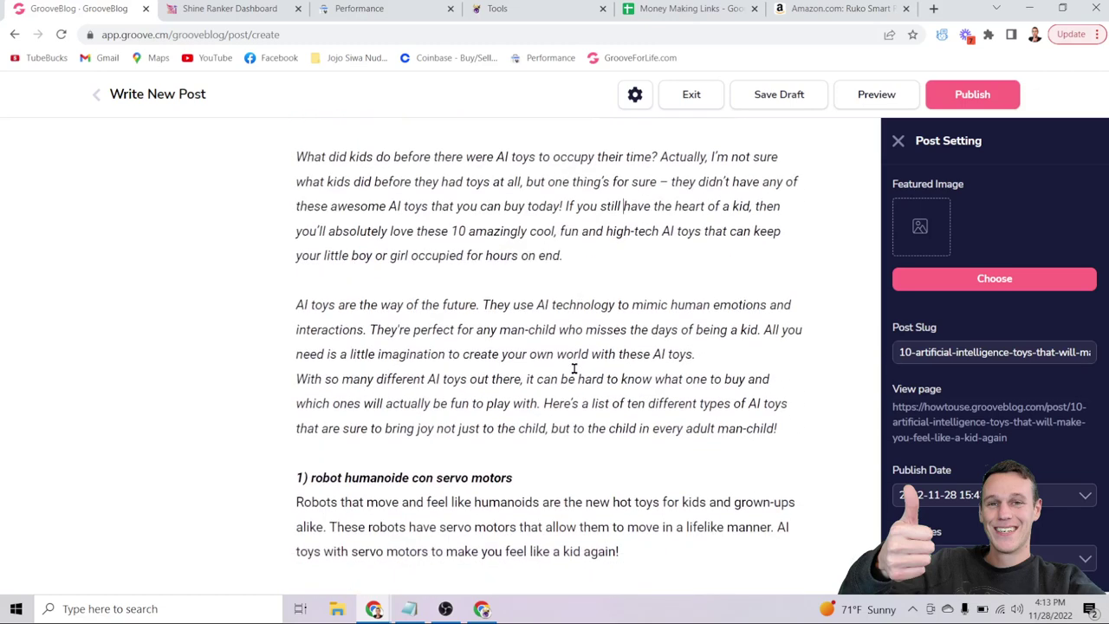
{"action": "scroll", "coordinate": [573, 368], "scroll_direction": "down", "scroll_amount": 1}
{"action": "key", "text": "Return"}
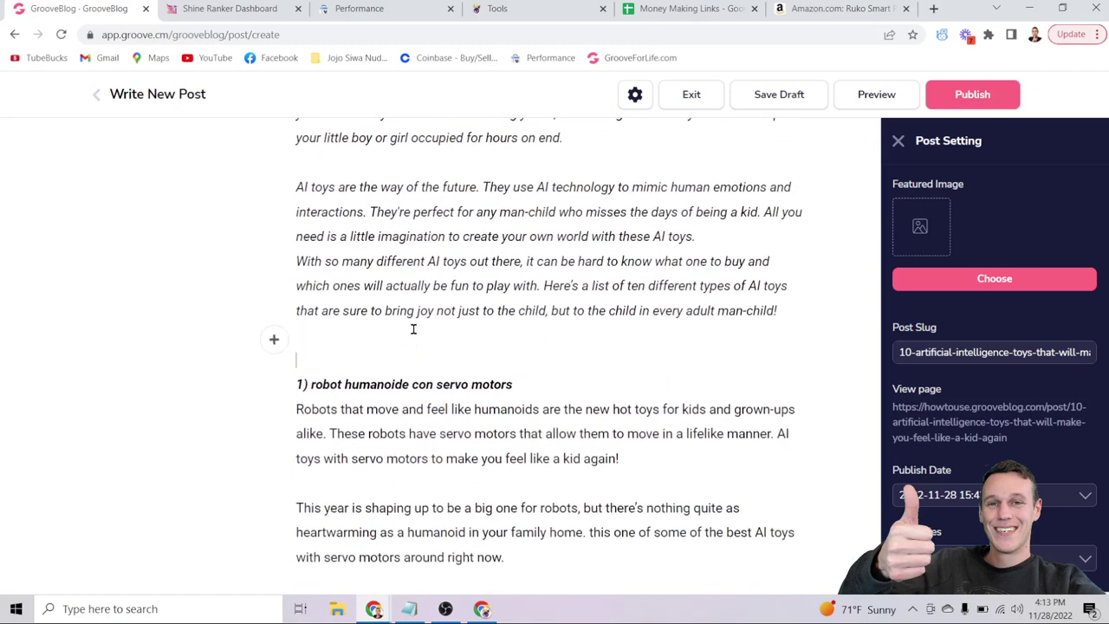
{"action": "key", "text": "Return"}
{"action": "type", "text": "BEst"}
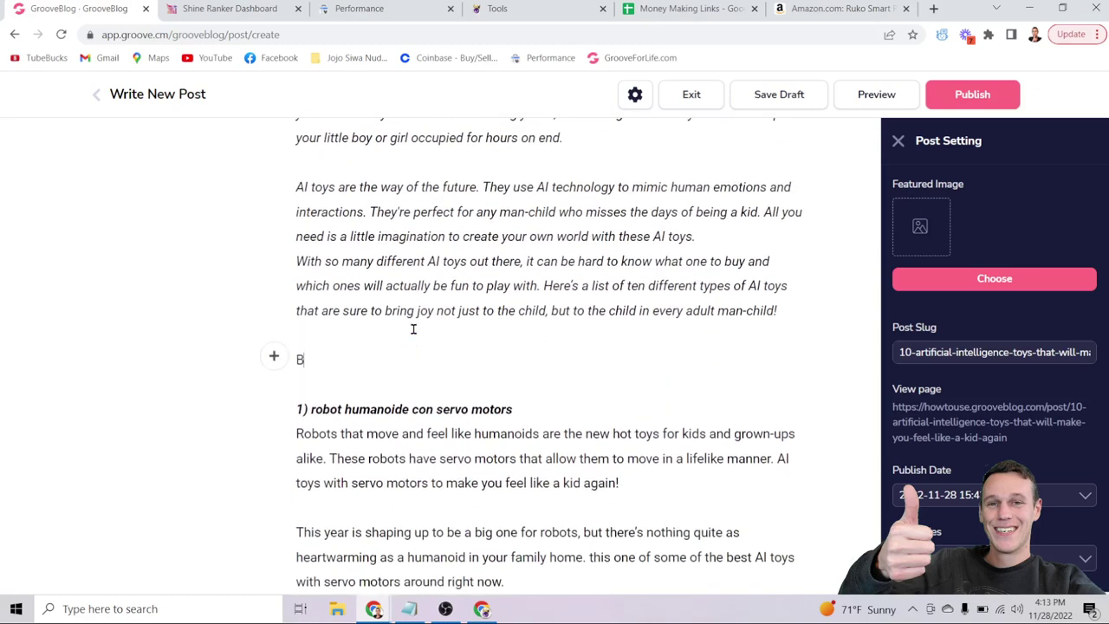
{"action": "key", "text": "BackSpace"}
{"action": "key", "text": "BackSpace"}
{"action": "key", "text": "BackSpace"}
{"action": "type", "text": "est AI Toys Of 2023"}
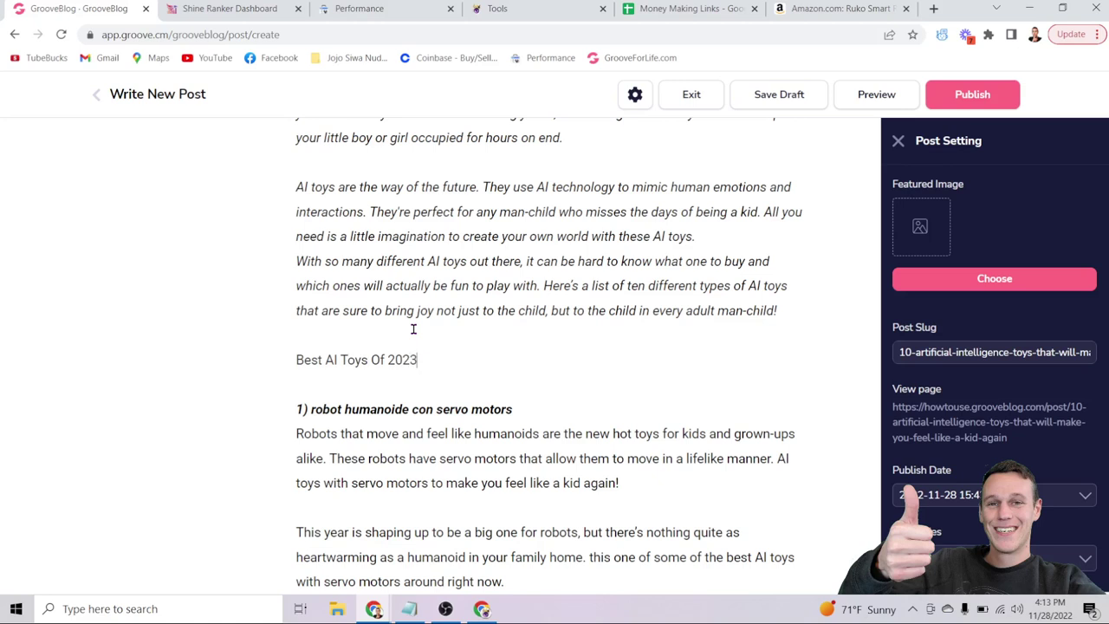
Step: Make the "Best AI Toys Of 2023" line bold and format it as Heading 2
{"action": "triple_click", "coordinate": [382, 352]}
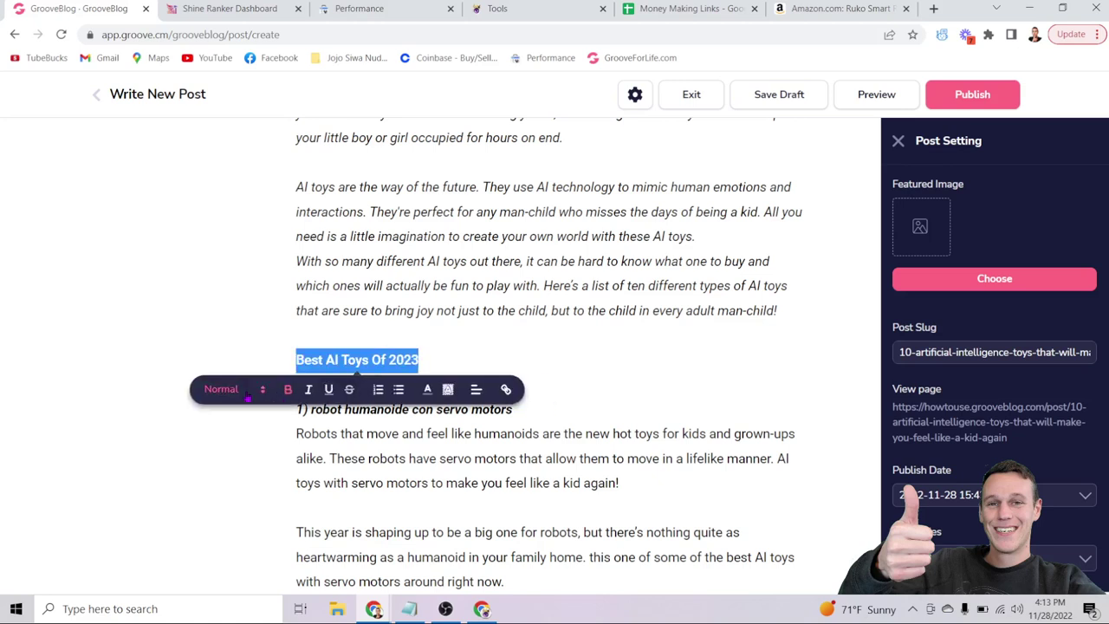
{"action": "left_click", "coordinate": [220, 389]}
{"action": "left_click", "coordinate": [241, 463]}
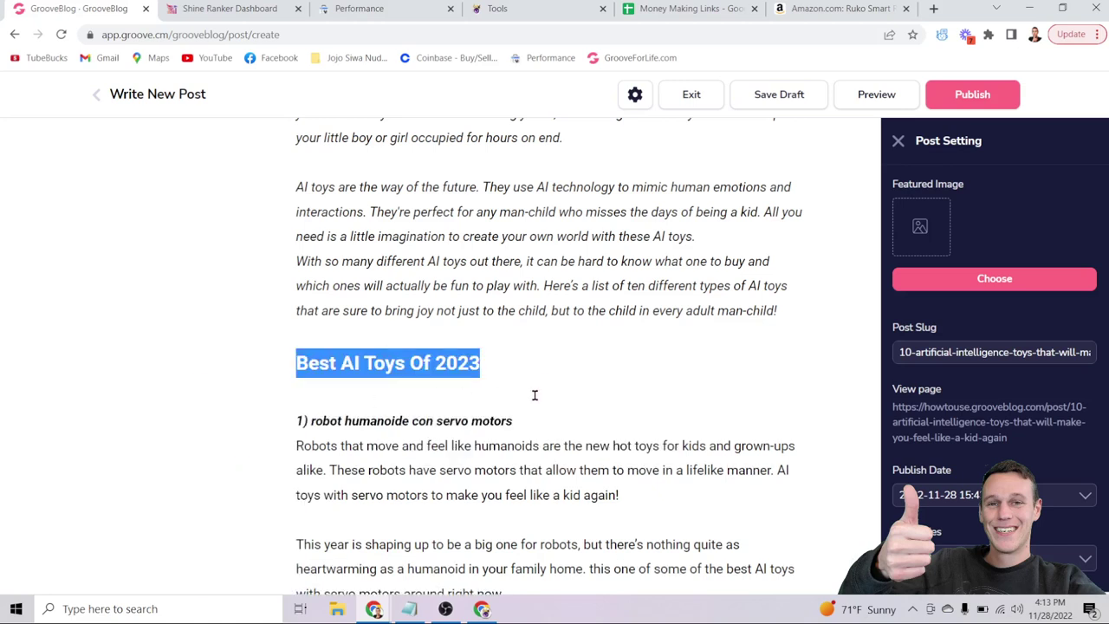
{"action": "double_click", "coordinate": [435, 375]}
{"action": "triple_click", "coordinate": [387, 364]}
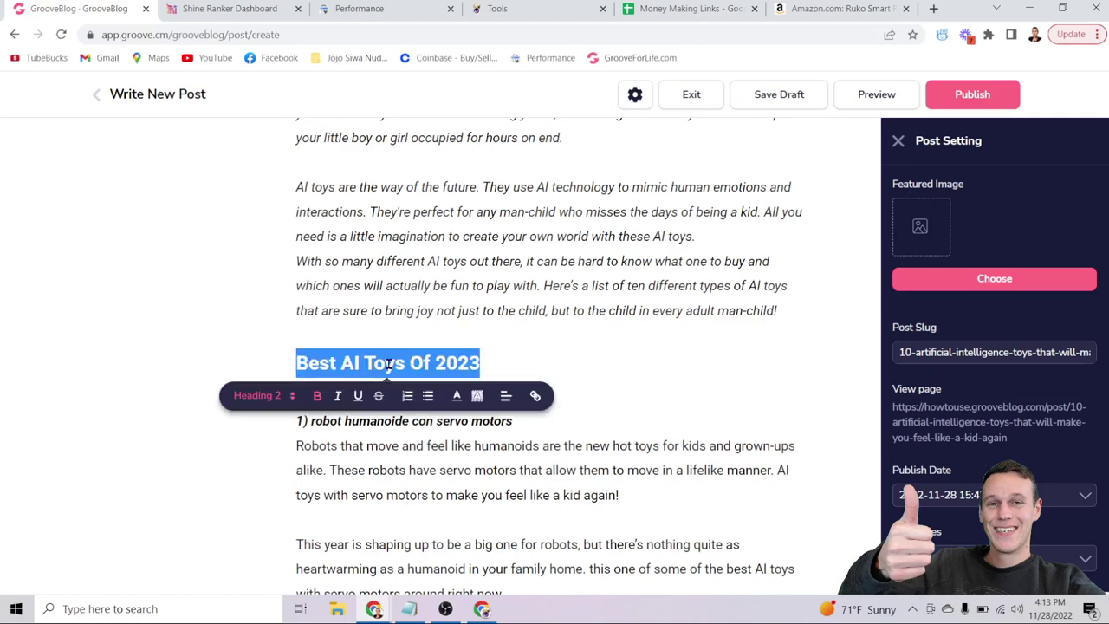
{"action": "left_click", "coordinate": [260, 397]}
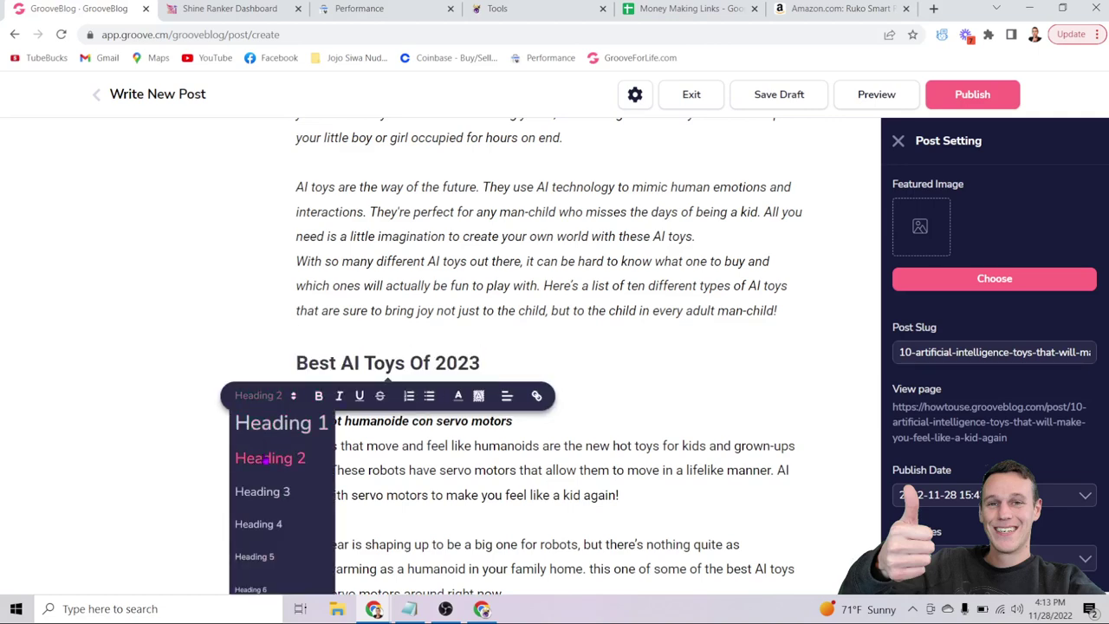
{"action": "left_click", "coordinate": [265, 457]}
Step: Review the article's heading structure from the post title through the "Best AI Toys Of 2023" subheading to the numbered toy sections
{"action": "scroll", "coordinate": [547, 397], "scroll_direction": "up", "scroll_amount": 10}
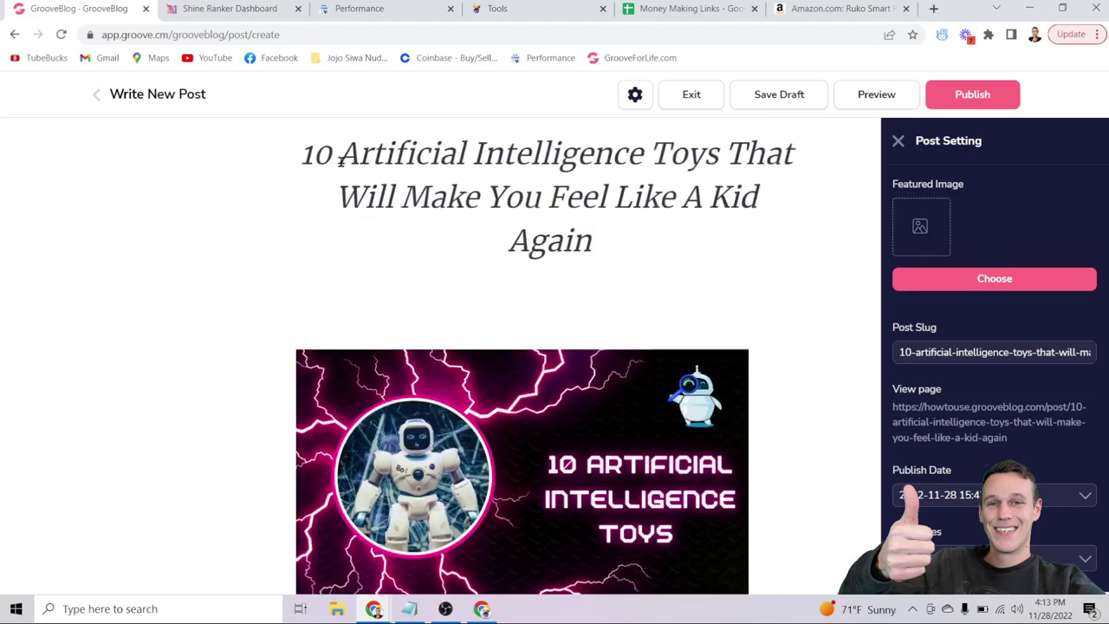
{"action": "scroll", "coordinate": [379, 173], "scroll_direction": "down", "scroll_amount": 3}
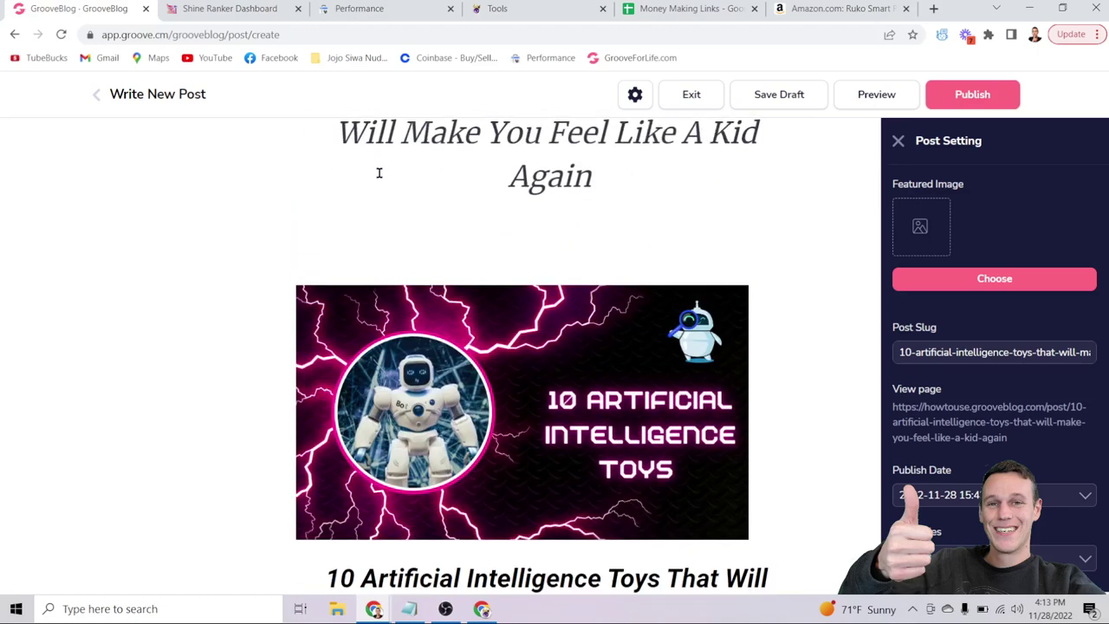
{"action": "scroll", "coordinate": [379, 174], "scroll_direction": "down", "scroll_amount": 3}
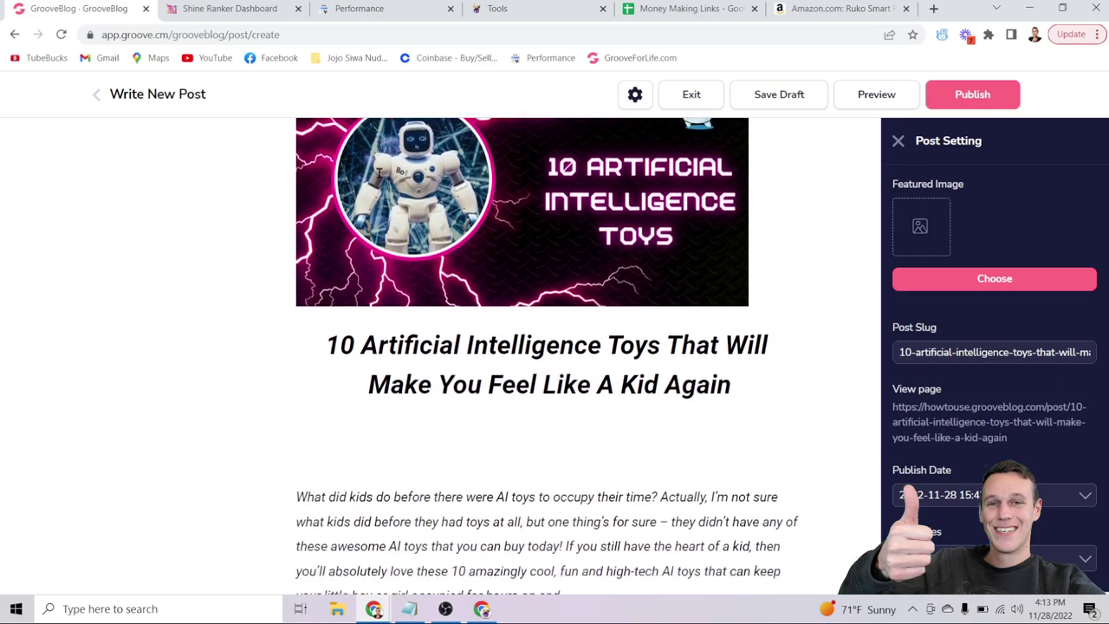
{"action": "scroll", "coordinate": [556, 215], "scroll_direction": "down", "scroll_amount": 4}
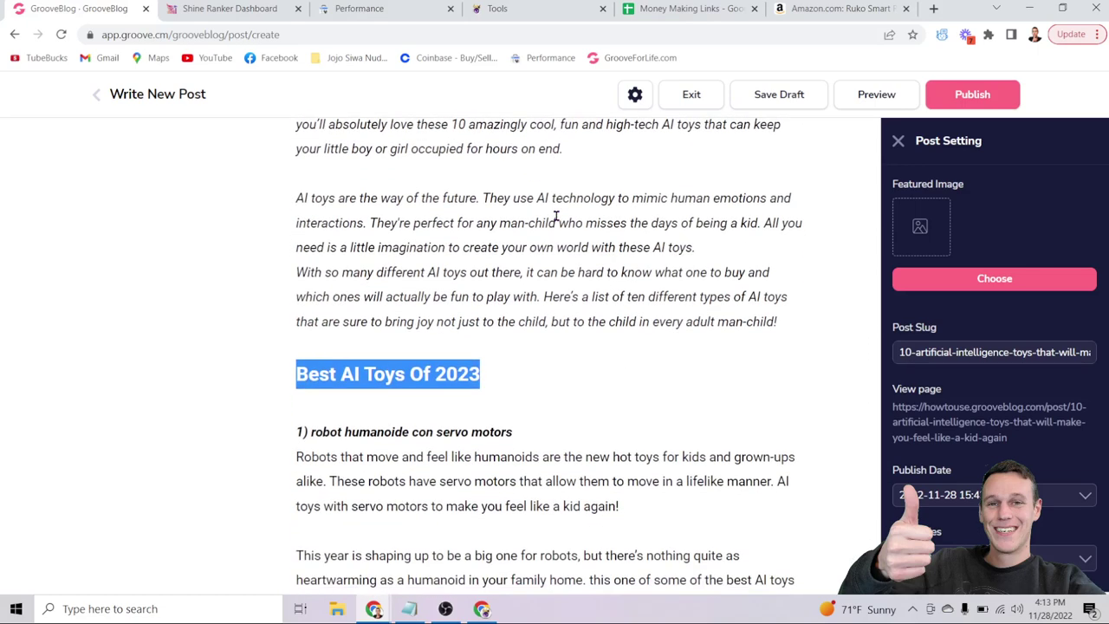
{"action": "left_click", "coordinate": [496, 374]}
{"action": "scroll", "coordinate": [356, 327], "scroll_direction": "down", "scroll_amount": 1}
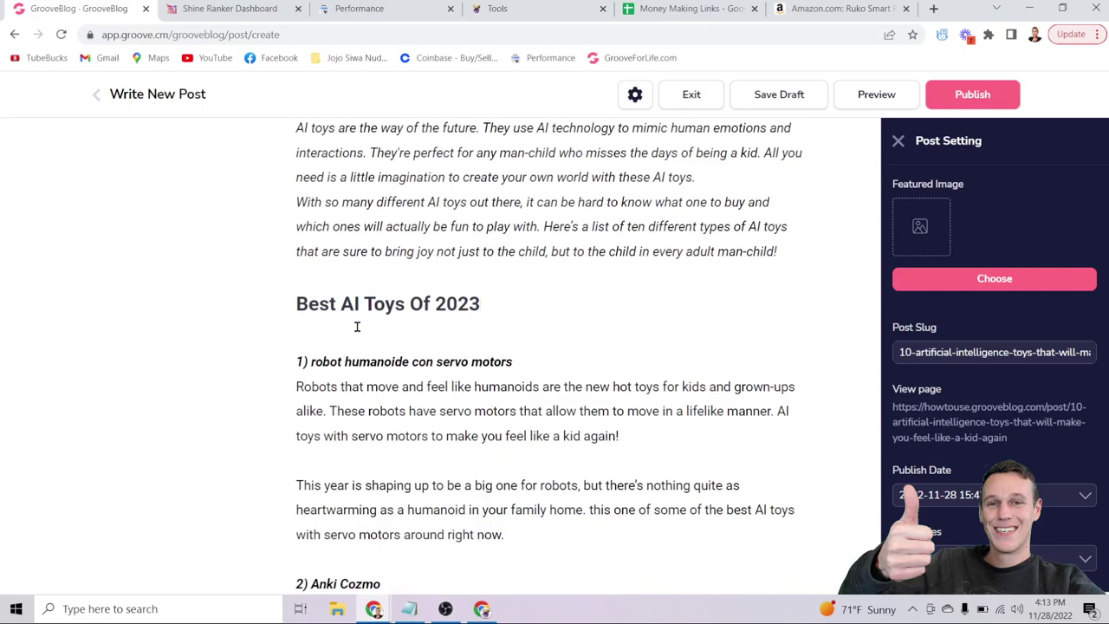
{"action": "scroll", "coordinate": [356, 327], "scroll_direction": "up", "scroll_amount": 7}
{"action": "scroll", "coordinate": [354, 324], "scroll_direction": "down", "scroll_amount": 1}
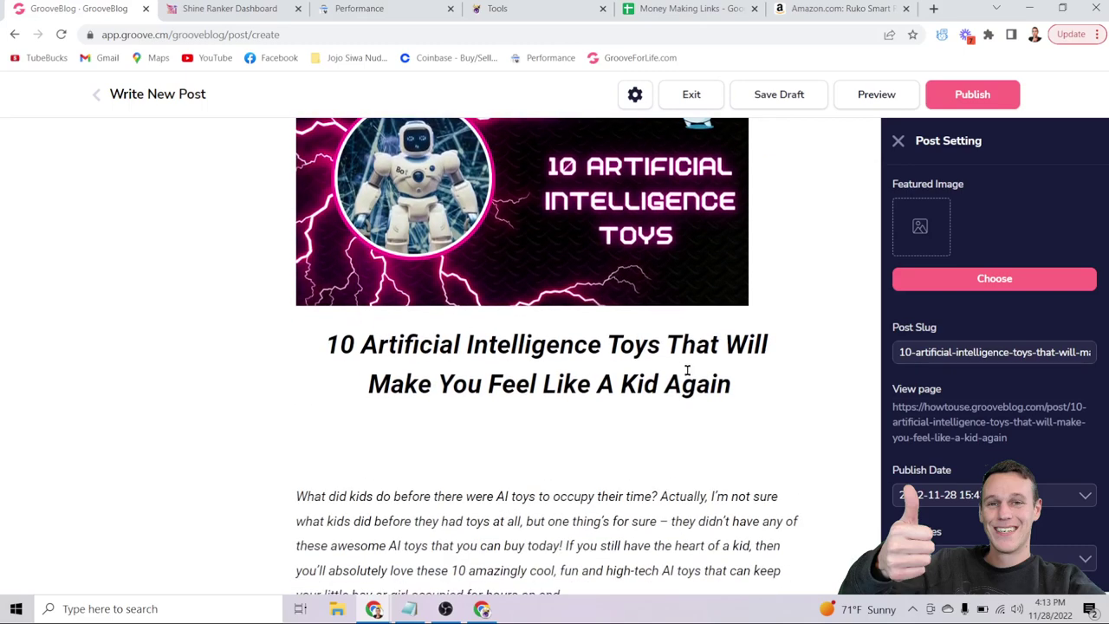
{"action": "scroll", "coordinate": [687, 372], "scroll_direction": "down", "scroll_amount": 3}
{"action": "scroll", "coordinate": [424, 481], "scroll_direction": "down", "scroll_amount": 12}
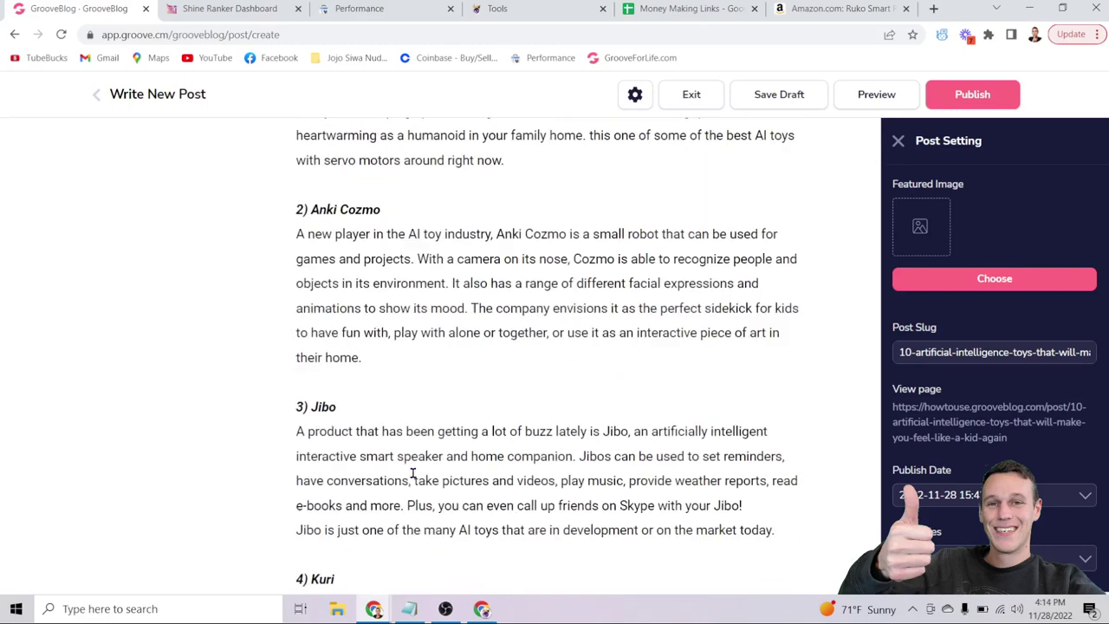
{"action": "scroll", "coordinate": [412, 472], "scroll_direction": "down", "scroll_amount": 15}
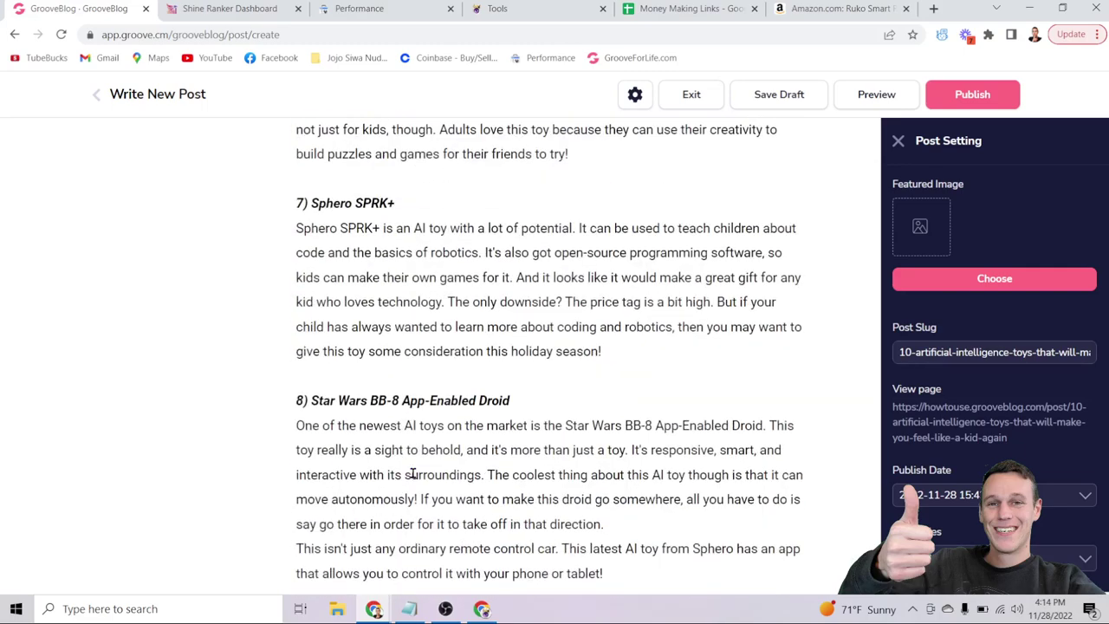
{"action": "scroll", "coordinate": [412, 472], "scroll_direction": "down", "scroll_amount": 5}
{"action": "scroll", "coordinate": [413, 472], "scroll_direction": "up", "scroll_amount": 1}
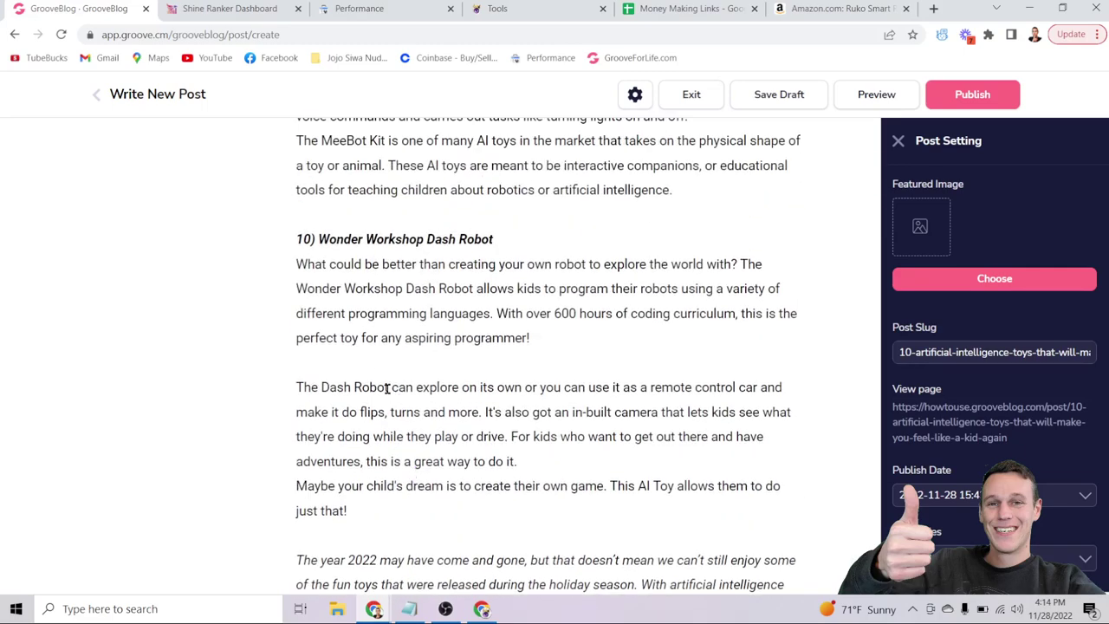
Step: Add the line "How do AI toys work?" after the first paragraph of the Wonder Workshop Dash Robot section, with blank lines around it
{"action": "left_click", "coordinate": [378, 360]}
{"action": "key", "text": "Return"}
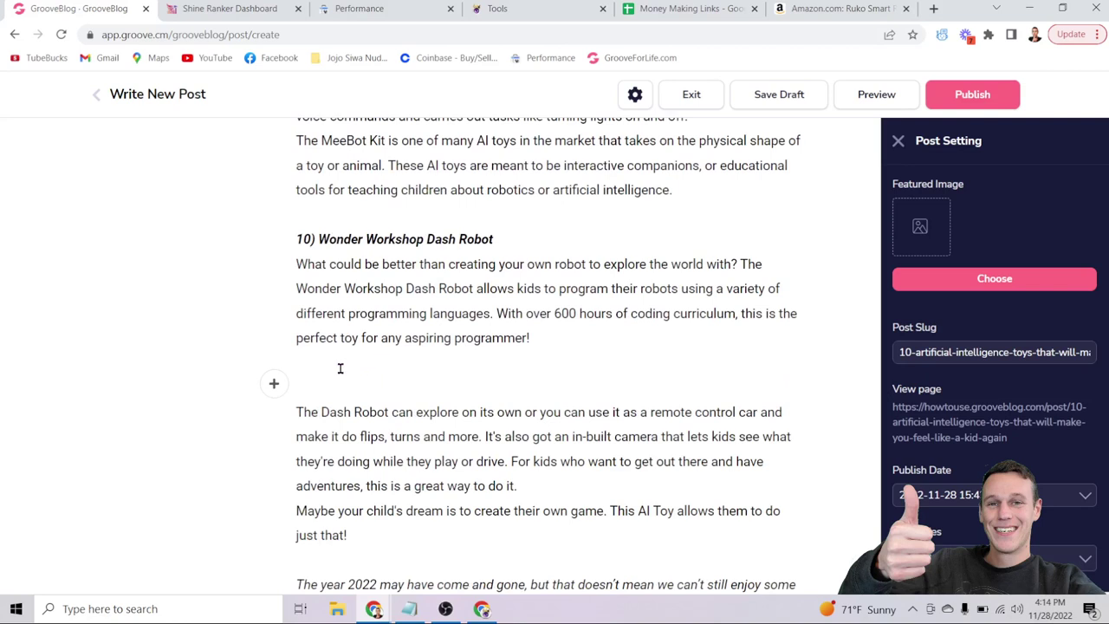
{"action": "key", "text": "Return"}
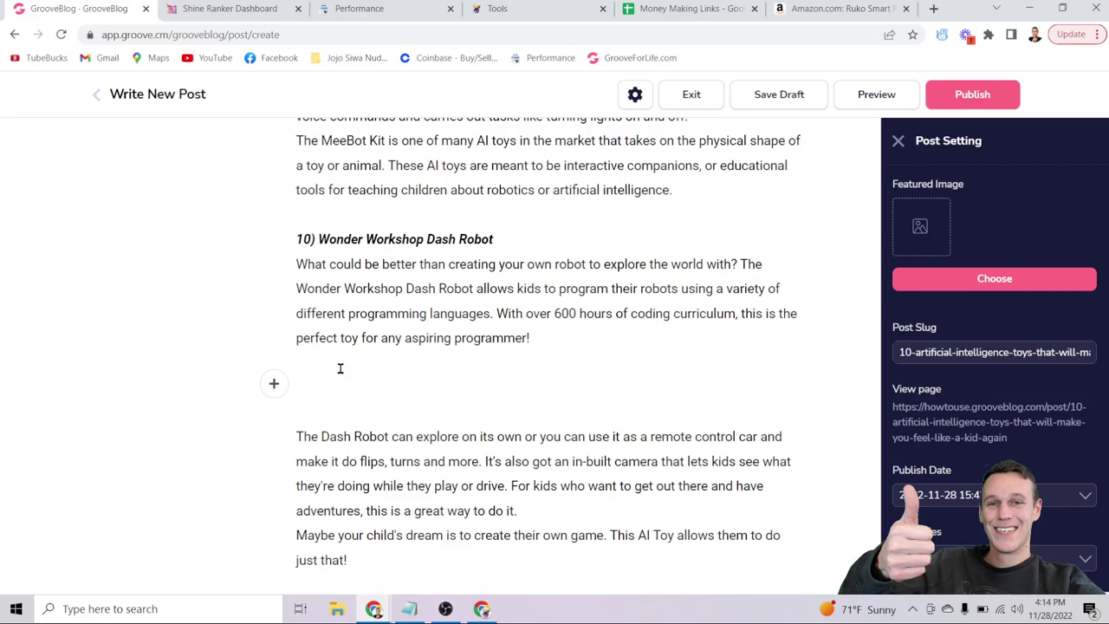
{"action": "scroll", "coordinate": [339, 368], "scroll_direction": "up", "scroll_amount": 20}
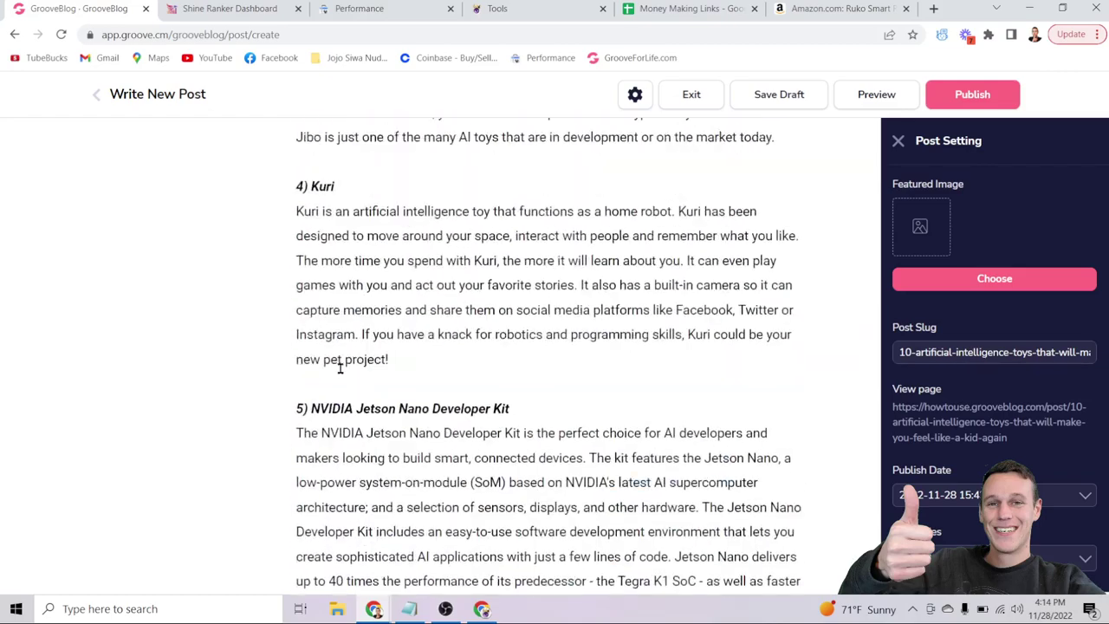
{"action": "scroll", "coordinate": [340, 368], "scroll_direction": "up", "scroll_amount": 5}
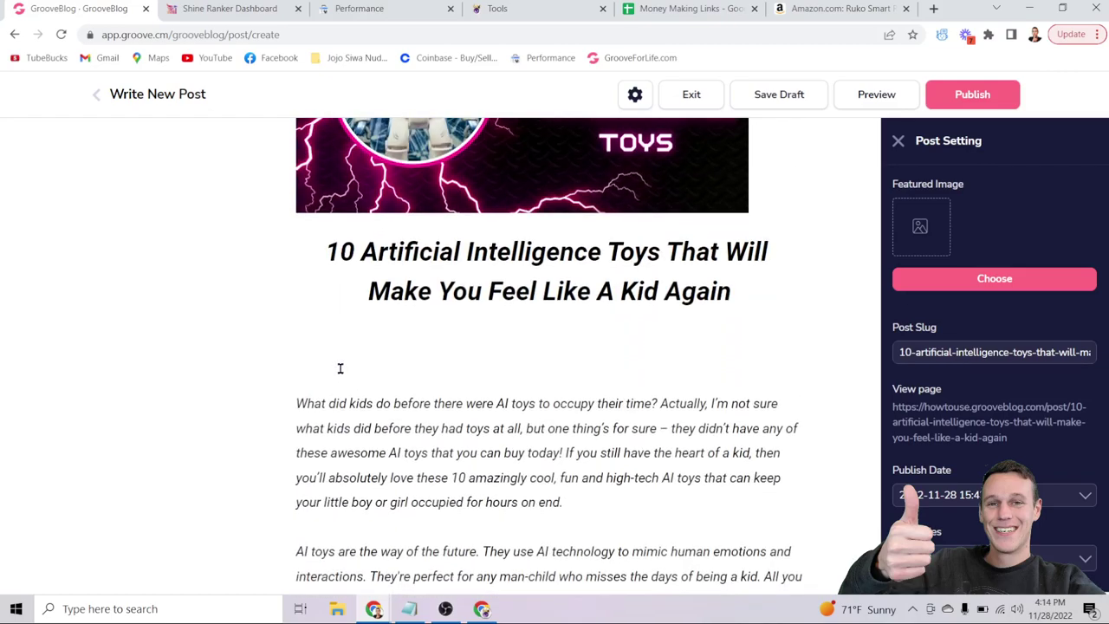
{"action": "scroll", "coordinate": [339, 368], "scroll_direction": "down", "scroll_amount": 3}
{"action": "scroll", "coordinate": [339, 368], "scroll_direction": "down", "scroll_amount": 15}
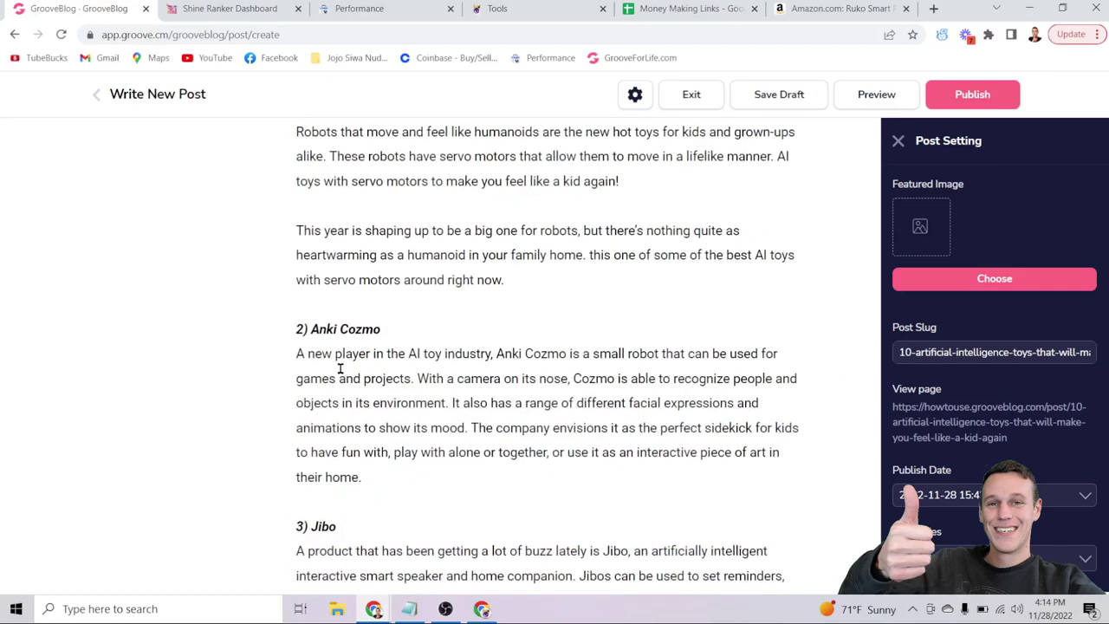
{"action": "scroll", "coordinate": [339, 368], "scroll_direction": "down", "scroll_amount": 15}
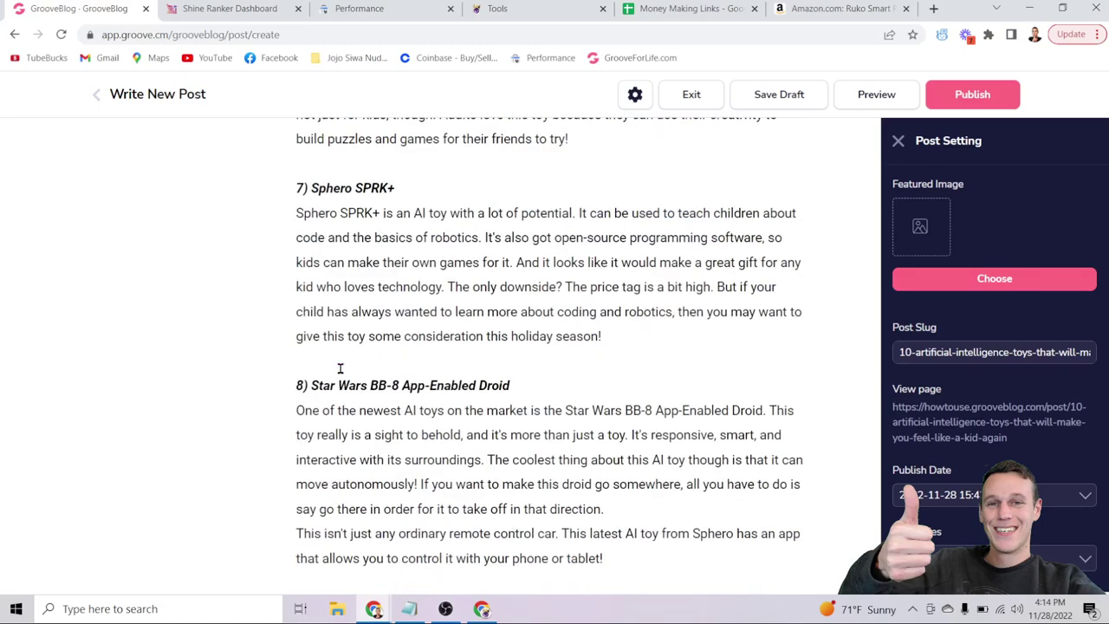
{"action": "scroll", "coordinate": [339, 368], "scroll_direction": "down", "scroll_amount": 3}
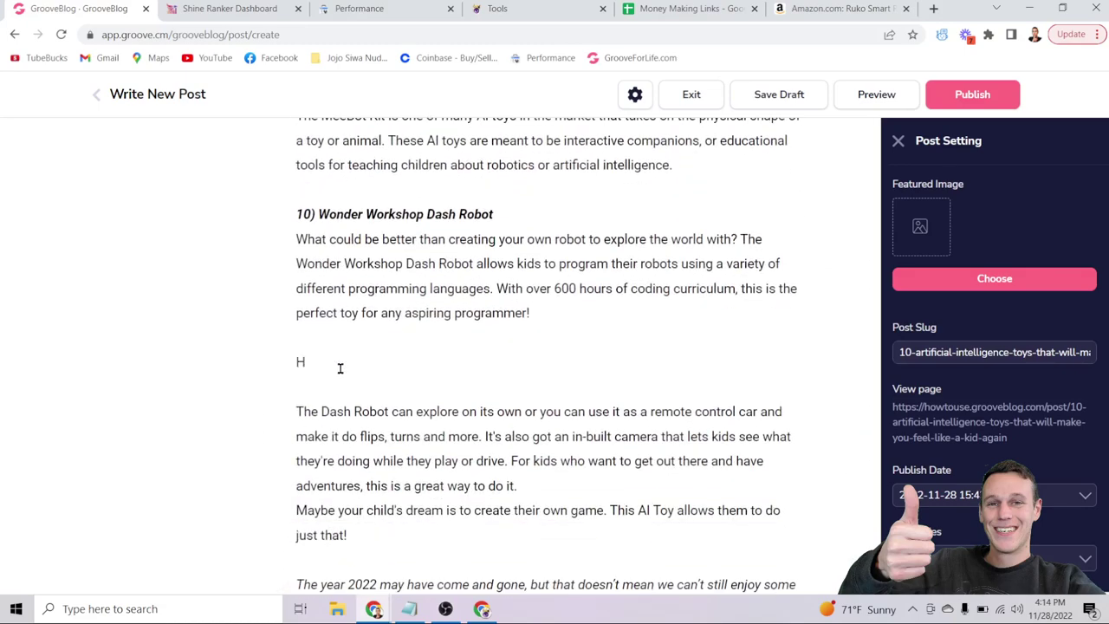
{"action": "type", "text": "ow do AI toys work"}
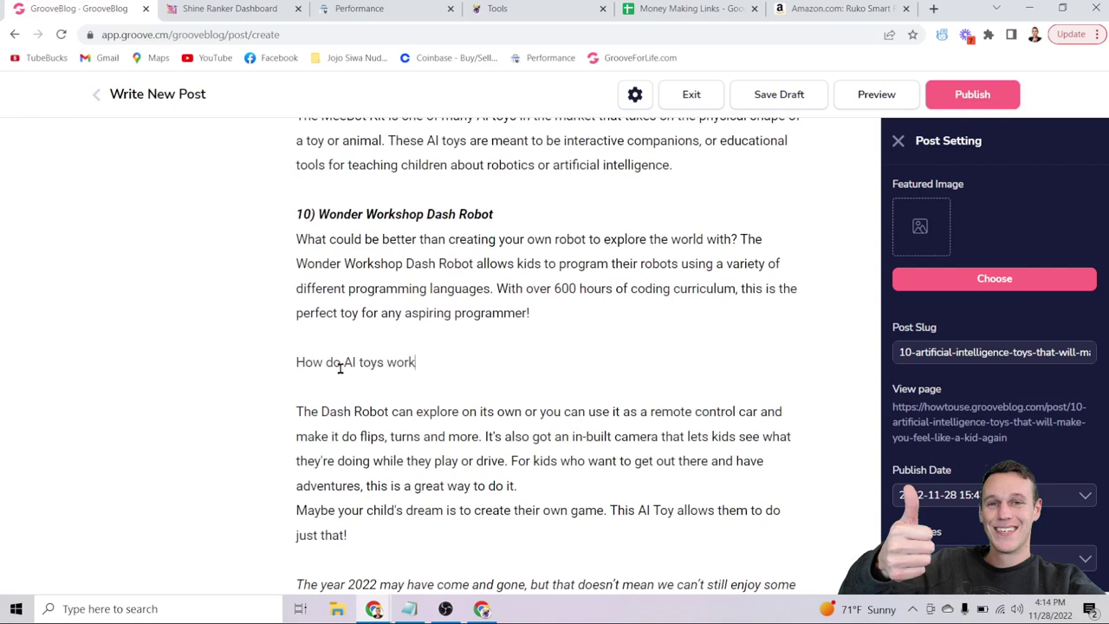
{"action": "type", "text": "?"}
Step: Format the "How do AI toys work?" line as Heading 3 and make it bold
{"action": "triple_click", "coordinate": [339, 362]}
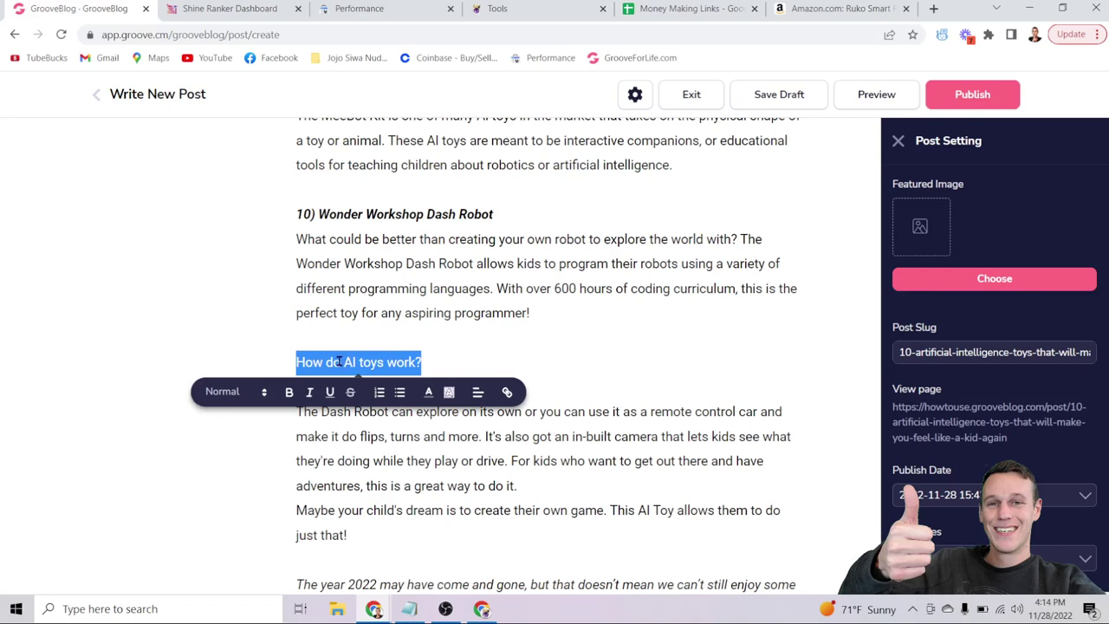
{"action": "left_click", "coordinate": [232, 400]}
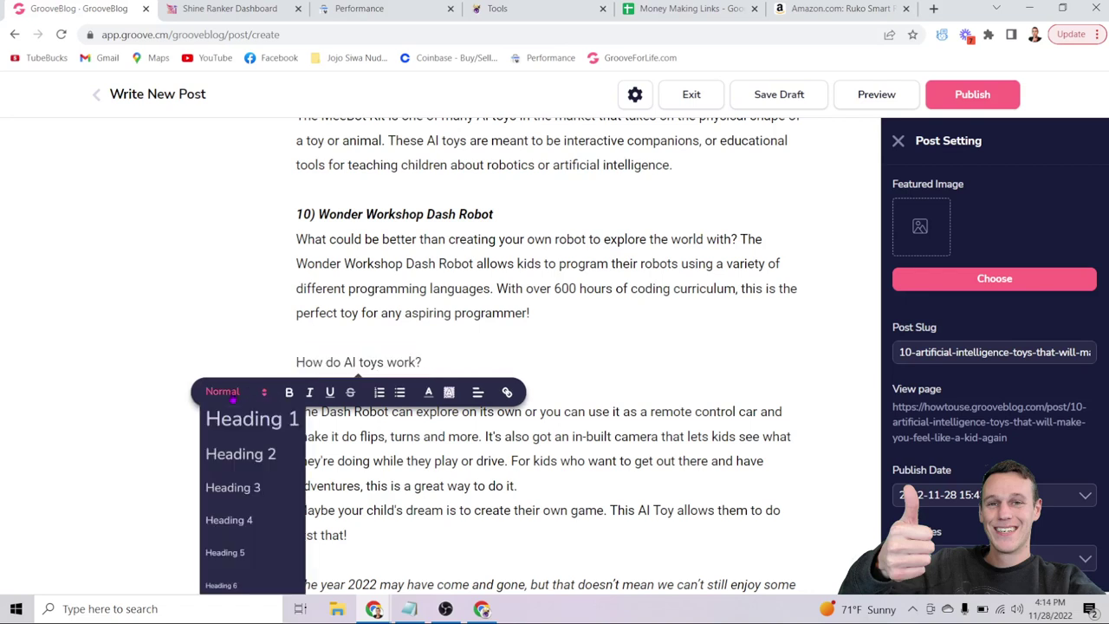
{"action": "left_click", "coordinate": [246, 495]}
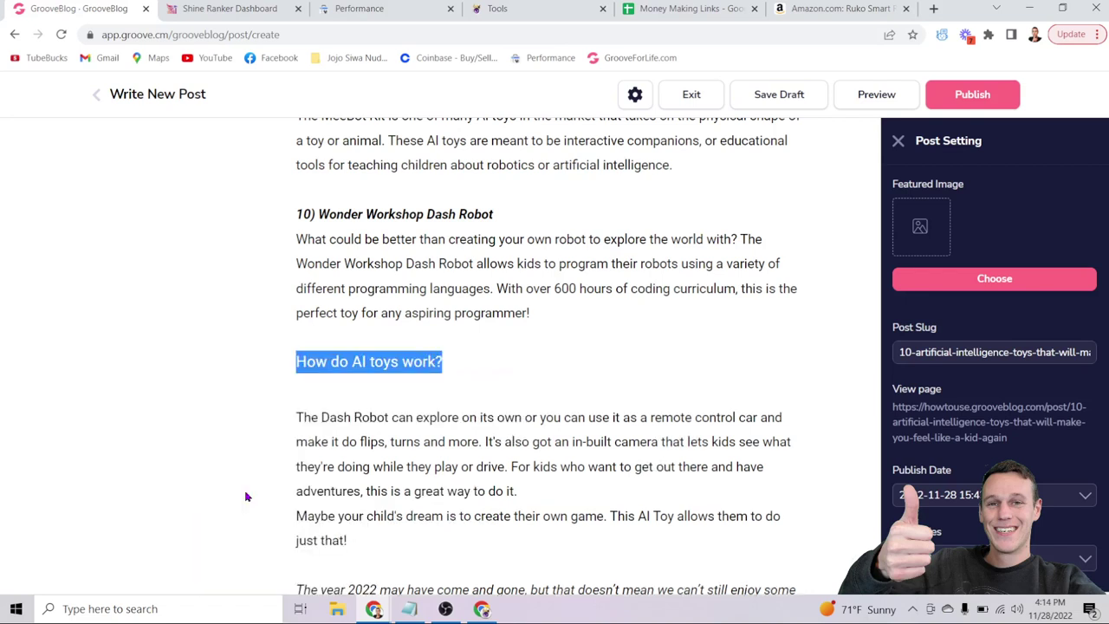
{"action": "triple_click", "coordinate": [389, 361]}
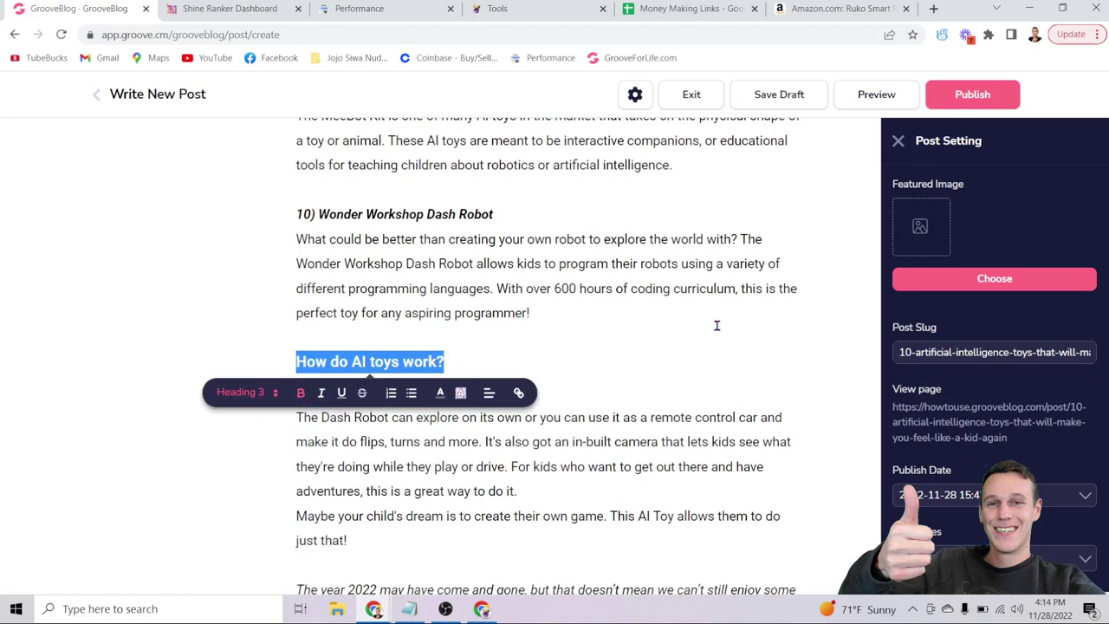
{"action": "left_click", "coordinate": [669, 356]}
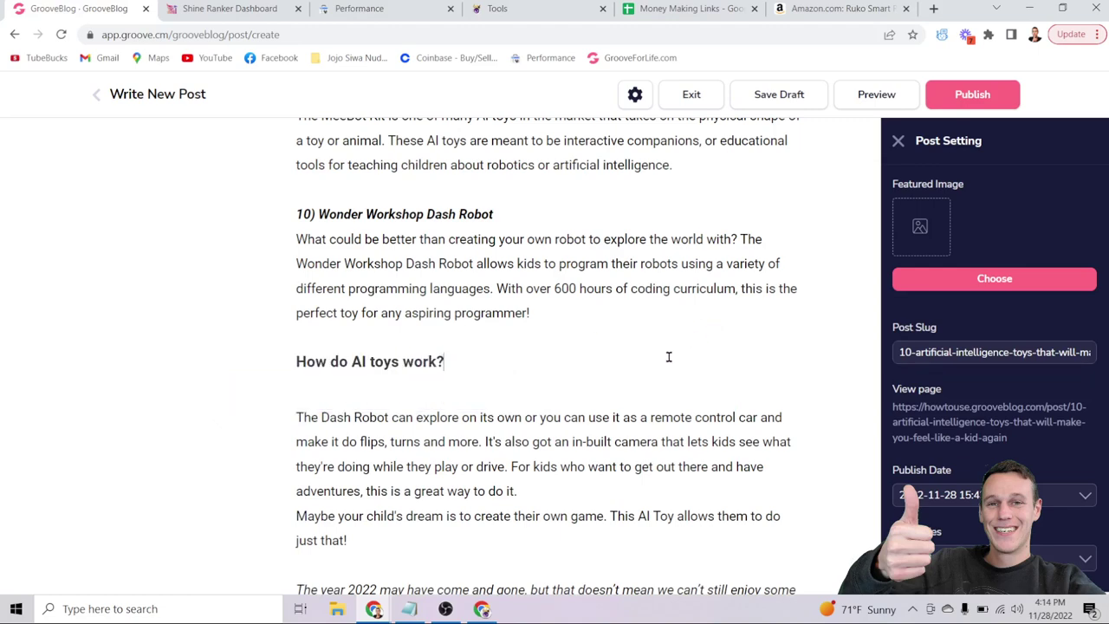
Step: Review the article's heading hierarchy from the main headline through "Best AI Toys Of 2023" and the numbered toy sections
{"action": "scroll", "coordinate": [669, 357], "scroll_direction": "up", "scroll_amount": 2}
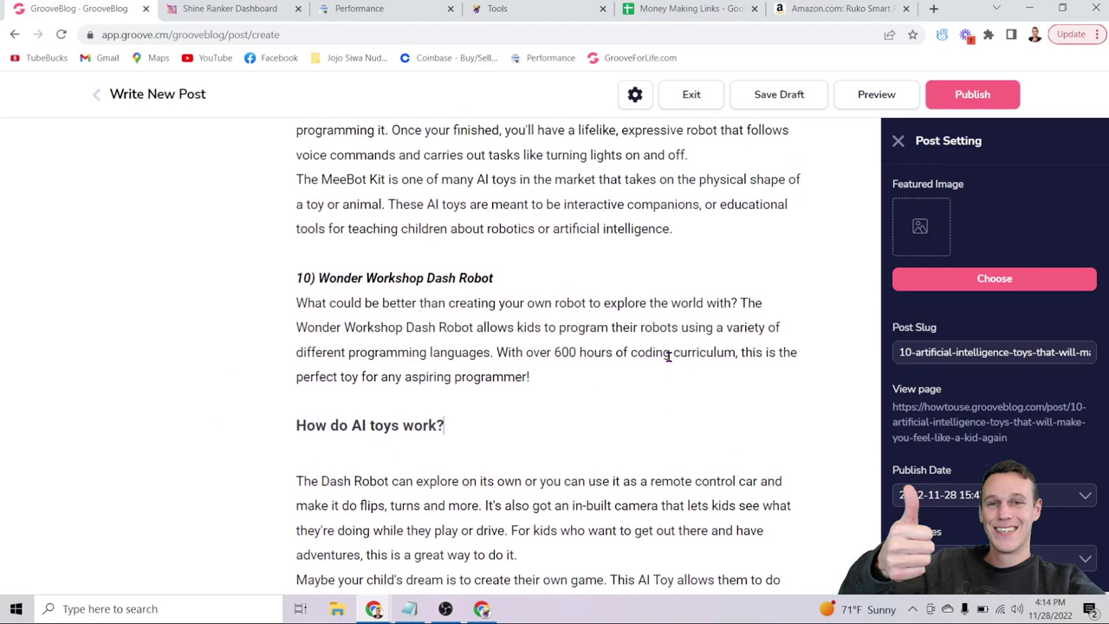
{"action": "scroll", "coordinate": [668, 357], "scroll_direction": "up", "scroll_amount": 15}
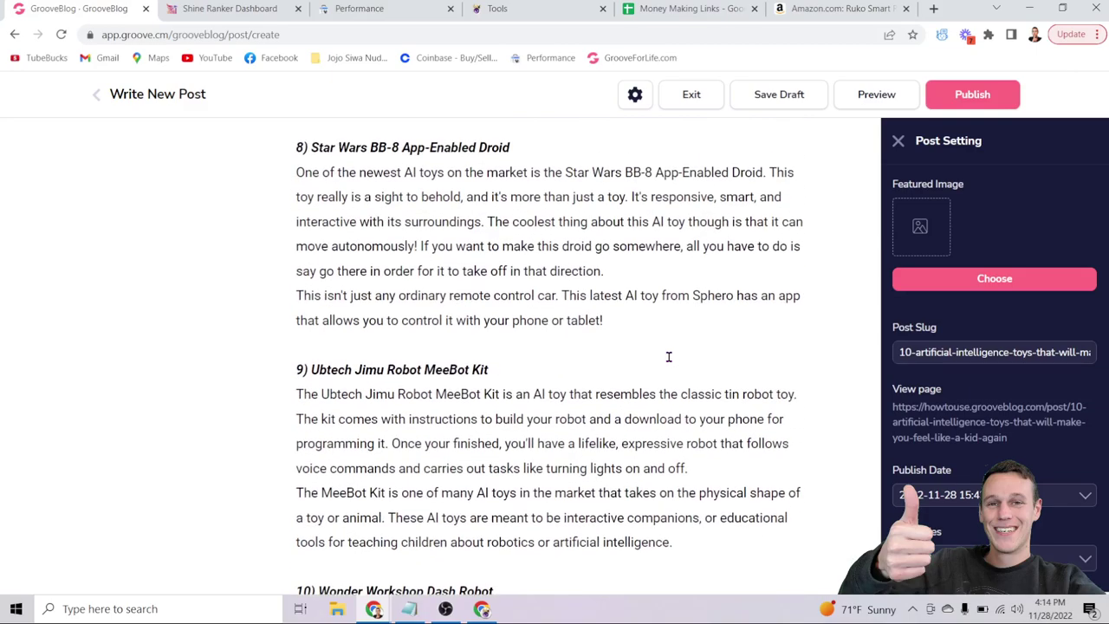
{"action": "scroll", "coordinate": [669, 357], "scroll_direction": "up", "scroll_amount": 15}
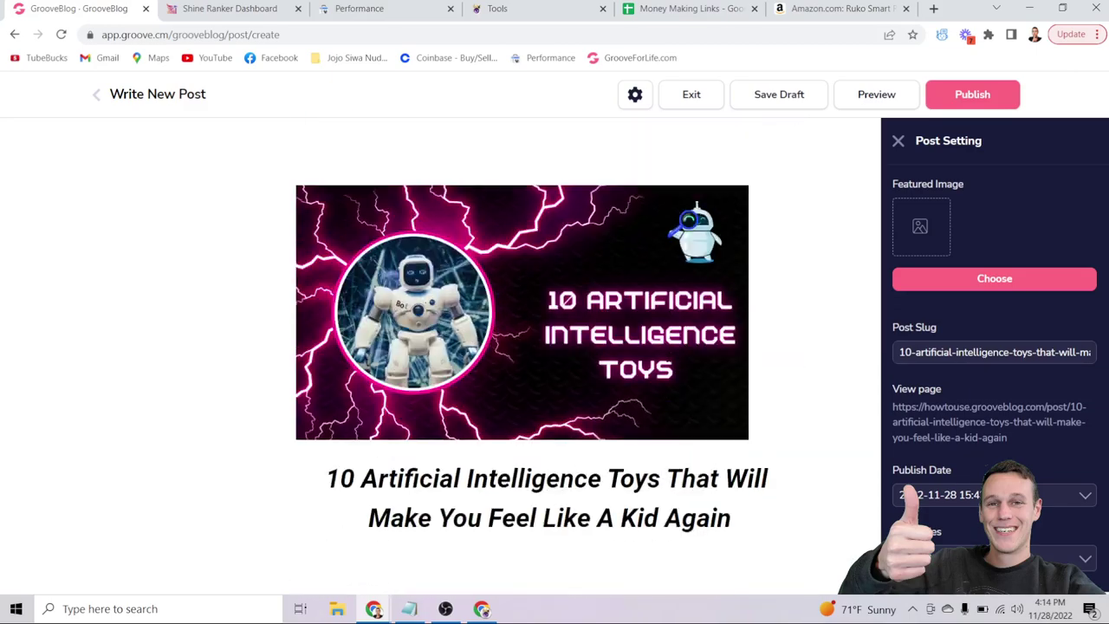
{"action": "scroll", "coordinate": [668, 357], "scroll_direction": "down", "scroll_amount": 5}
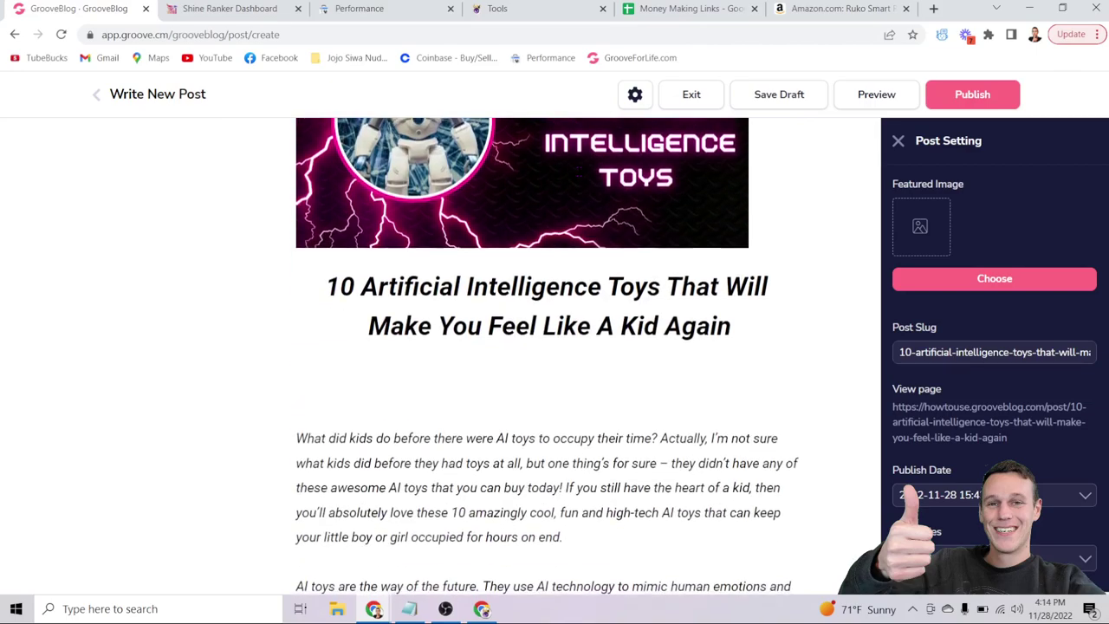
{"action": "scroll", "coordinate": [619, 339], "scroll_direction": "down", "scroll_amount": 8}
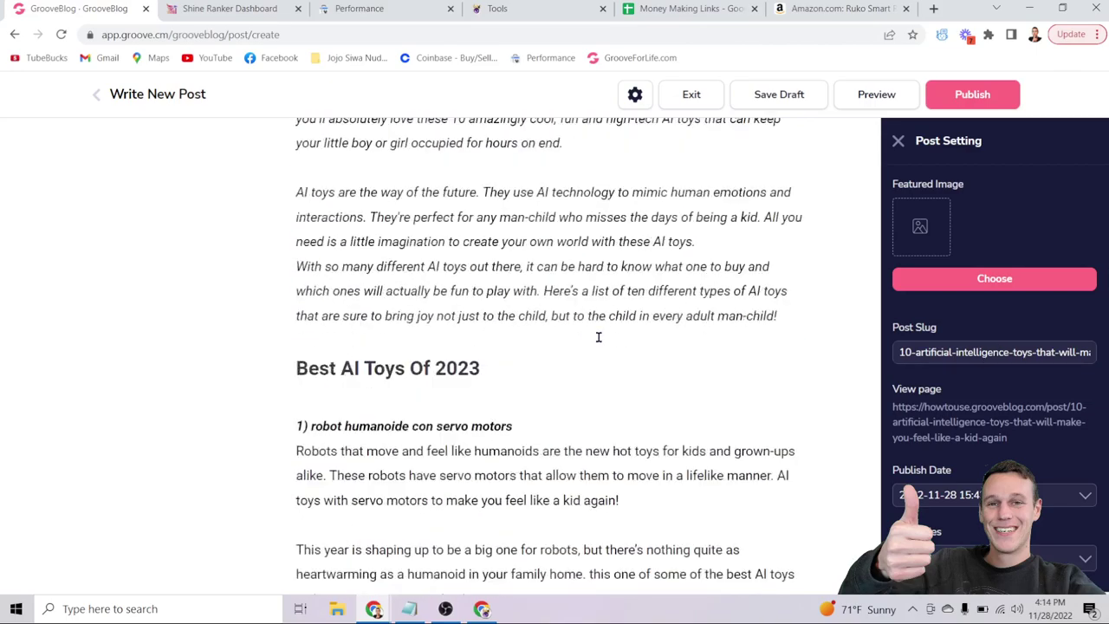
{"action": "scroll", "coordinate": [598, 337], "scroll_direction": "down", "scroll_amount": 4}
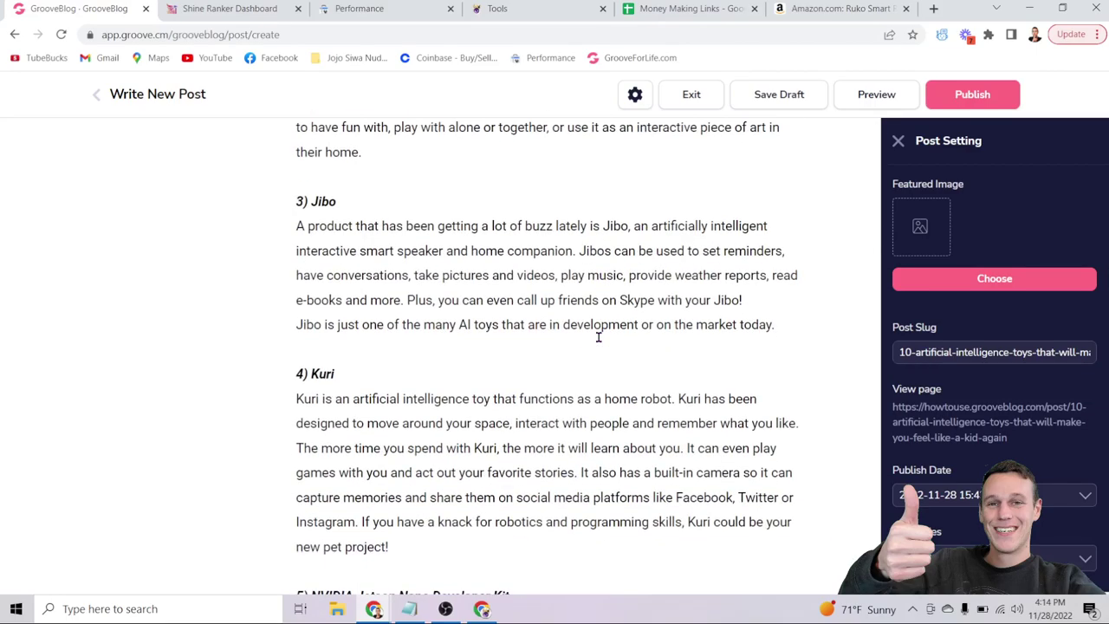
{"action": "scroll", "coordinate": [598, 337], "scroll_direction": "up", "scroll_amount": 8}
{"action": "scroll", "coordinate": [598, 337], "scroll_direction": "up", "scroll_amount": 4}
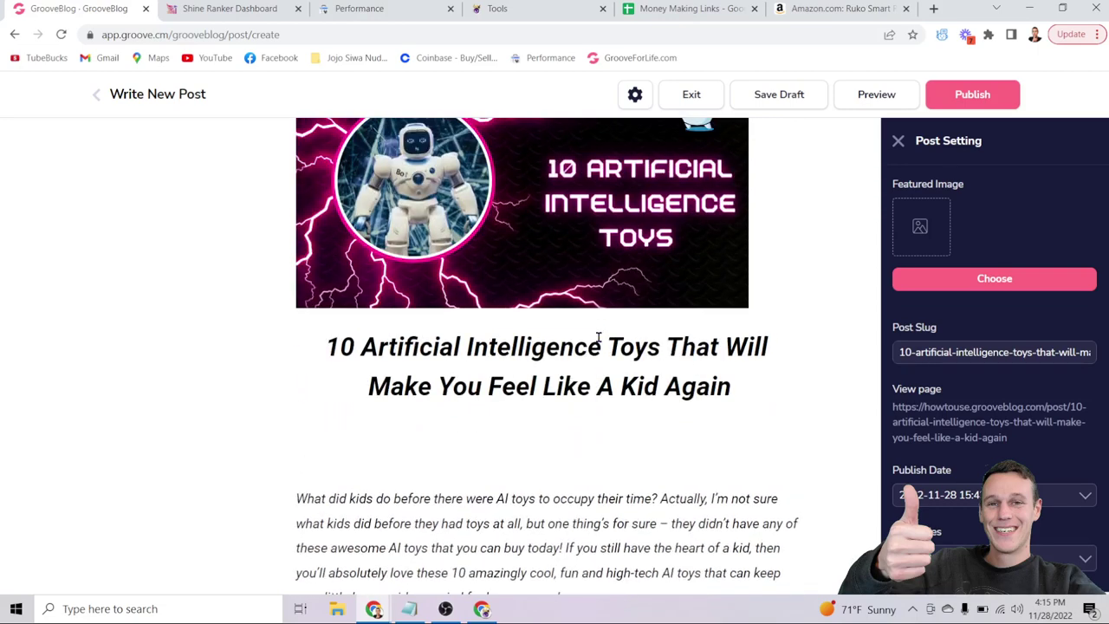
Step: Examine where the keyword "AI toys" is used in the intro paragraphs above "Best AI Toys Of 2023"
{"action": "scroll", "coordinate": [598, 337], "scroll_direction": "down", "scroll_amount": 1}
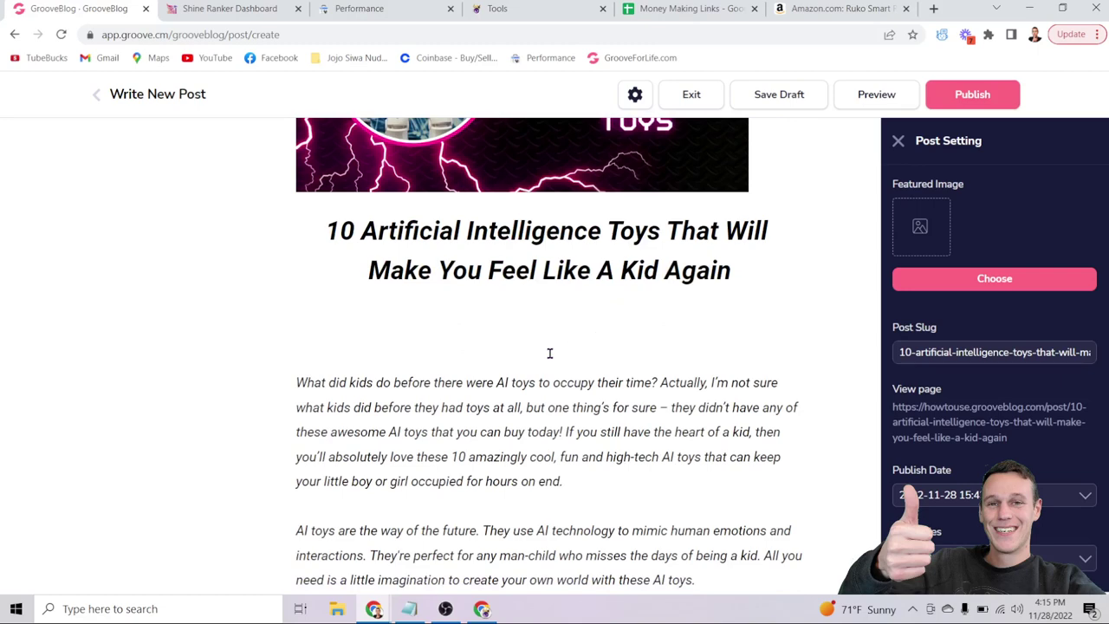
{"action": "scroll", "coordinate": [549, 352], "scroll_direction": "down", "scroll_amount": 1}
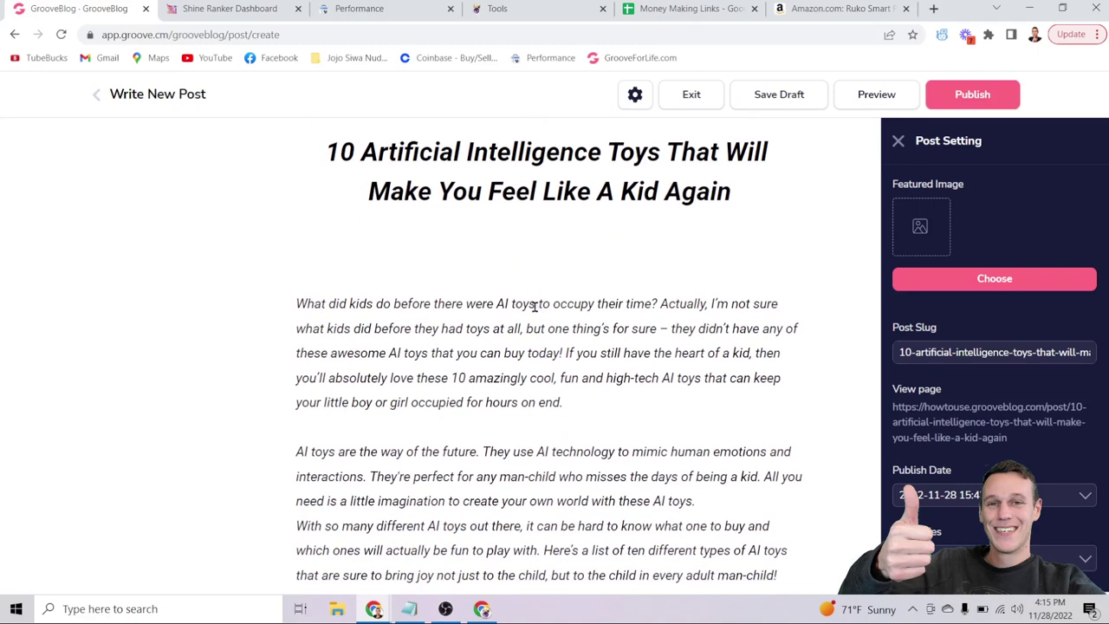
{"action": "left_click_drag", "start_coordinate": [534, 305], "coordinate": [497, 305]}
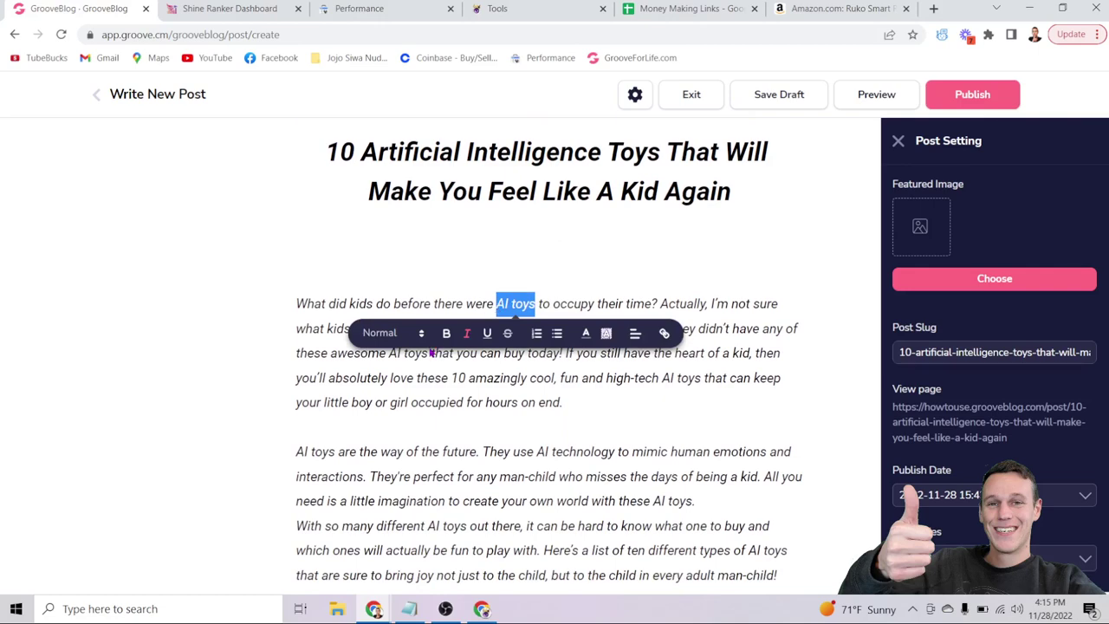
{"action": "left_click_drag", "start_coordinate": [428, 352], "coordinate": [388, 352]}
{"action": "left_click", "coordinate": [613, 522]}
{"action": "scroll", "coordinate": [551, 378], "scroll_direction": "down", "scroll_amount": 2}
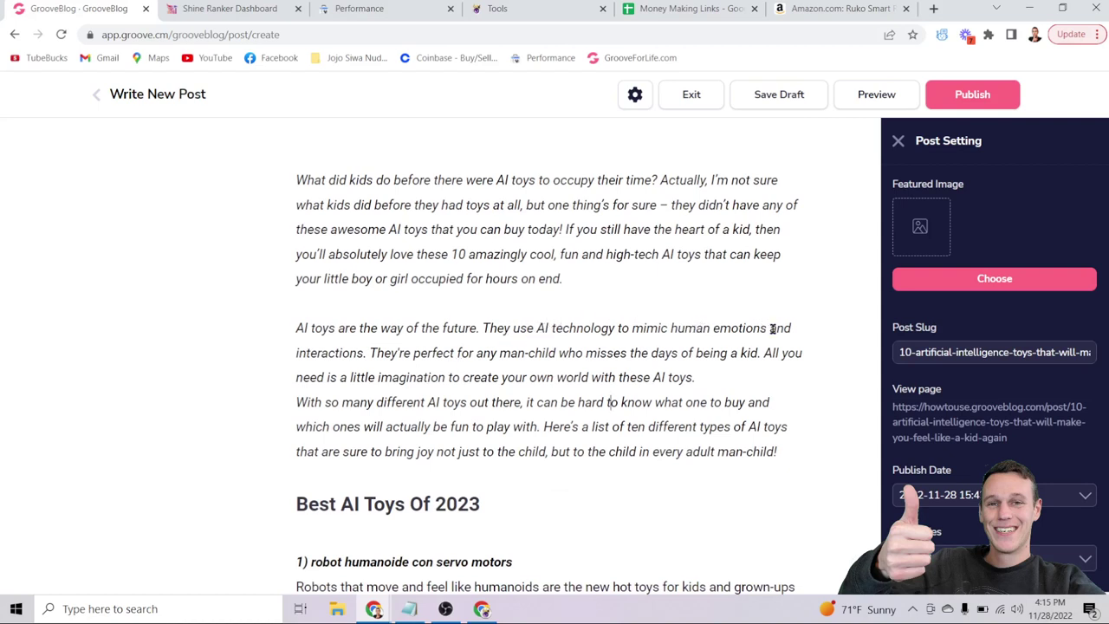
{"action": "scroll", "coordinate": [773, 328], "scroll_direction": "down", "scroll_amount": 2}
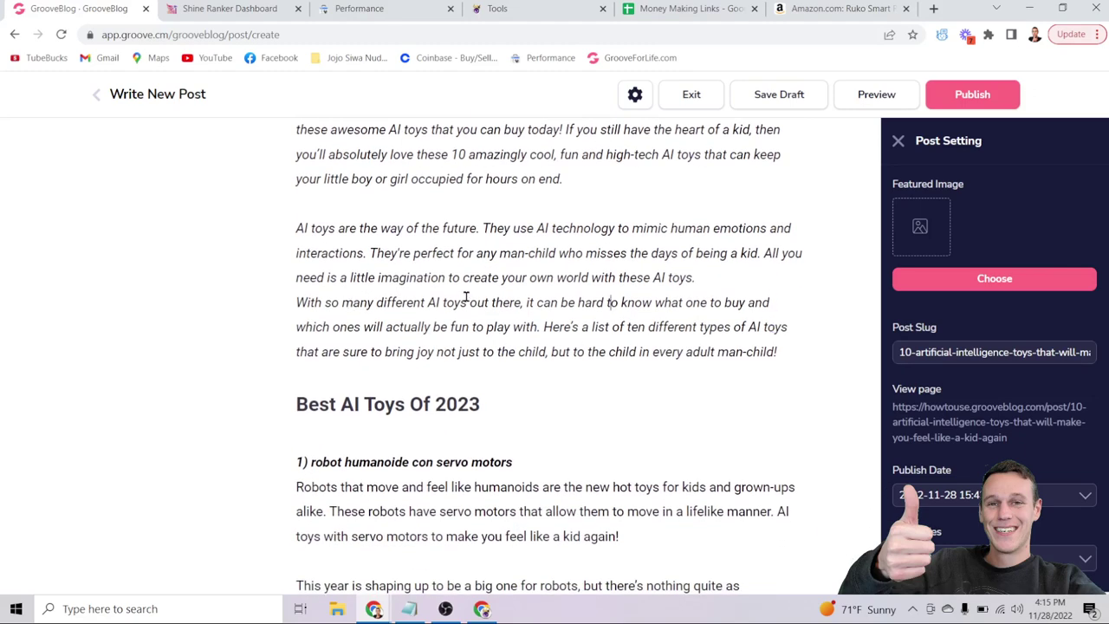
{"action": "scroll", "coordinate": [420, 292], "scroll_direction": "down", "scroll_amount": 2}
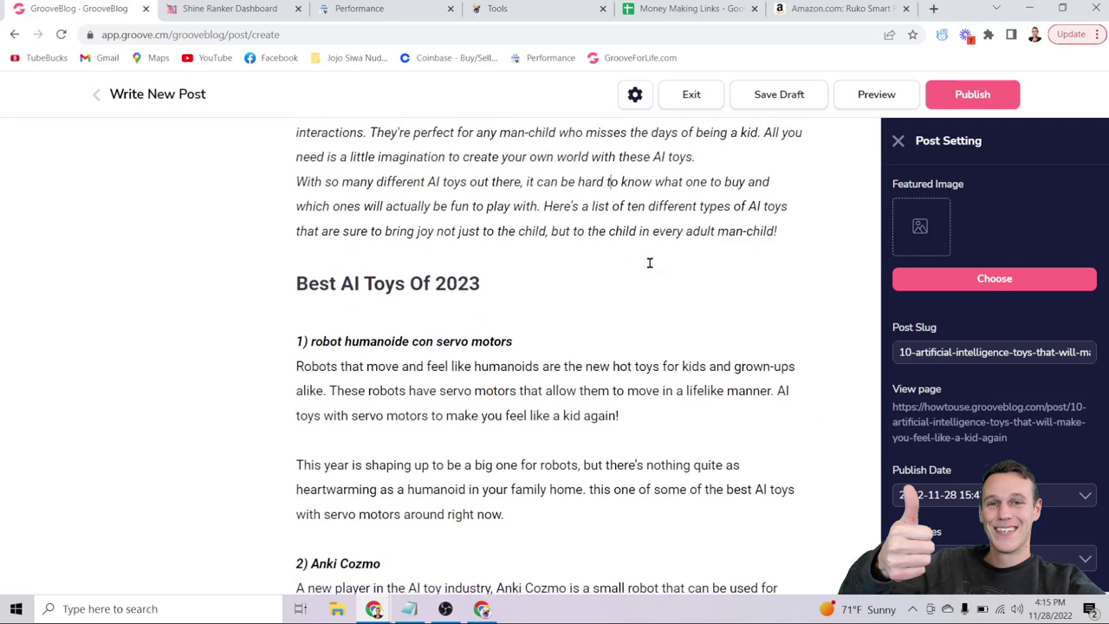
Step: Read through the numbered toy sections, the mid-article banner and the "How do AI toys work?" section to check the body content
{"action": "scroll", "coordinate": [649, 262], "scroll_direction": "down", "scroll_amount": 7}
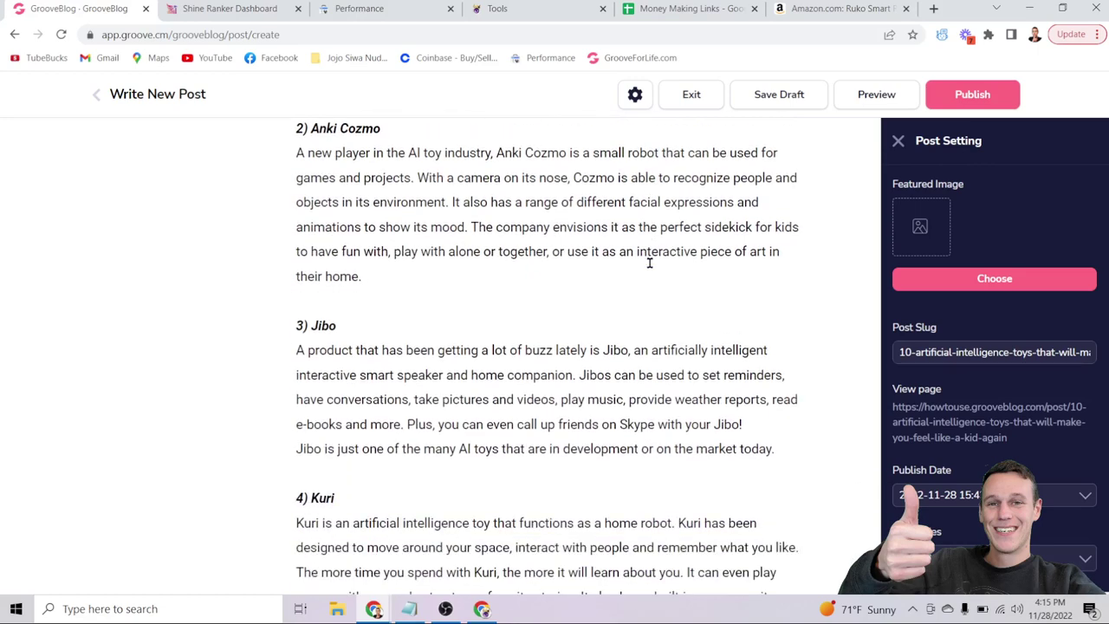
{"action": "scroll", "coordinate": [649, 262], "scroll_direction": "down", "scroll_amount": 1}
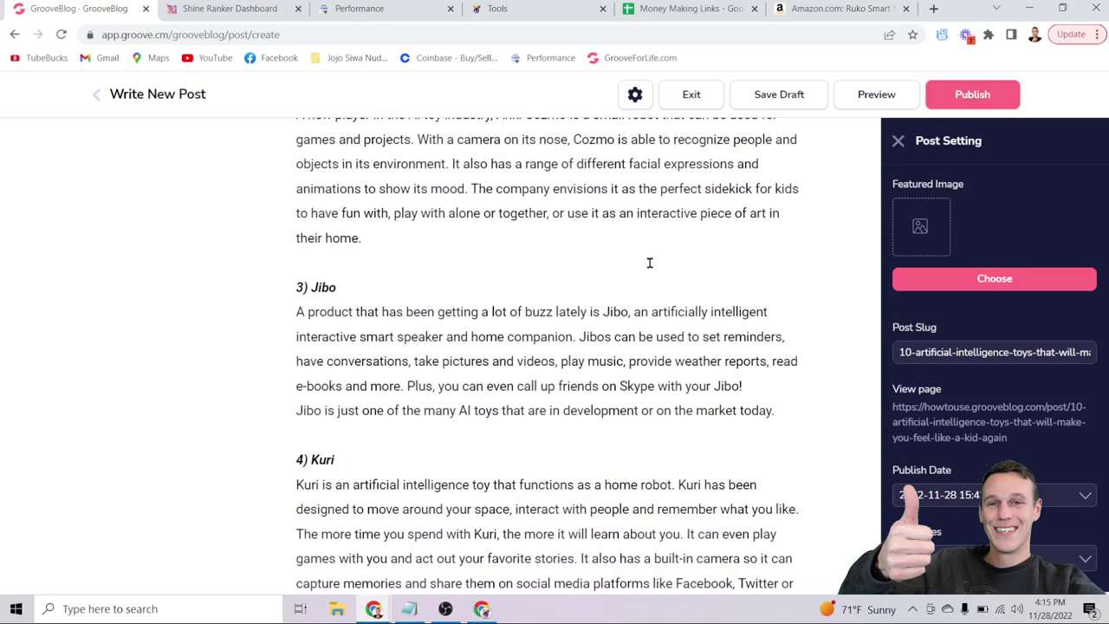
{"action": "scroll", "coordinate": [648, 262], "scroll_direction": "down", "scroll_amount": 6}
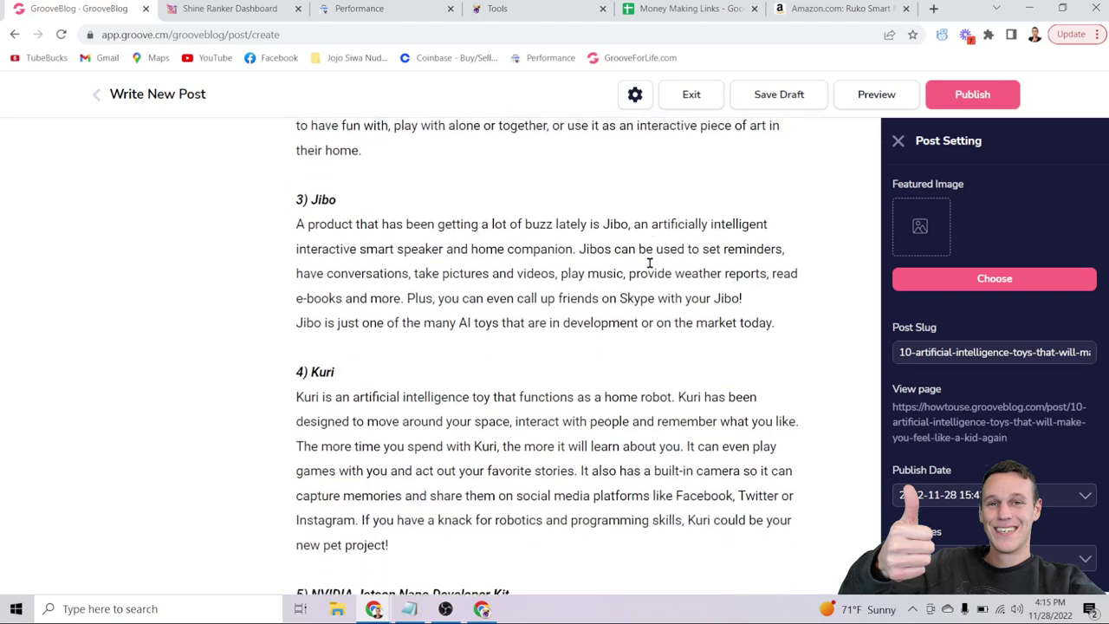
{"action": "scroll", "coordinate": [649, 263], "scroll_direction": "down", "scroll_amount": 3}
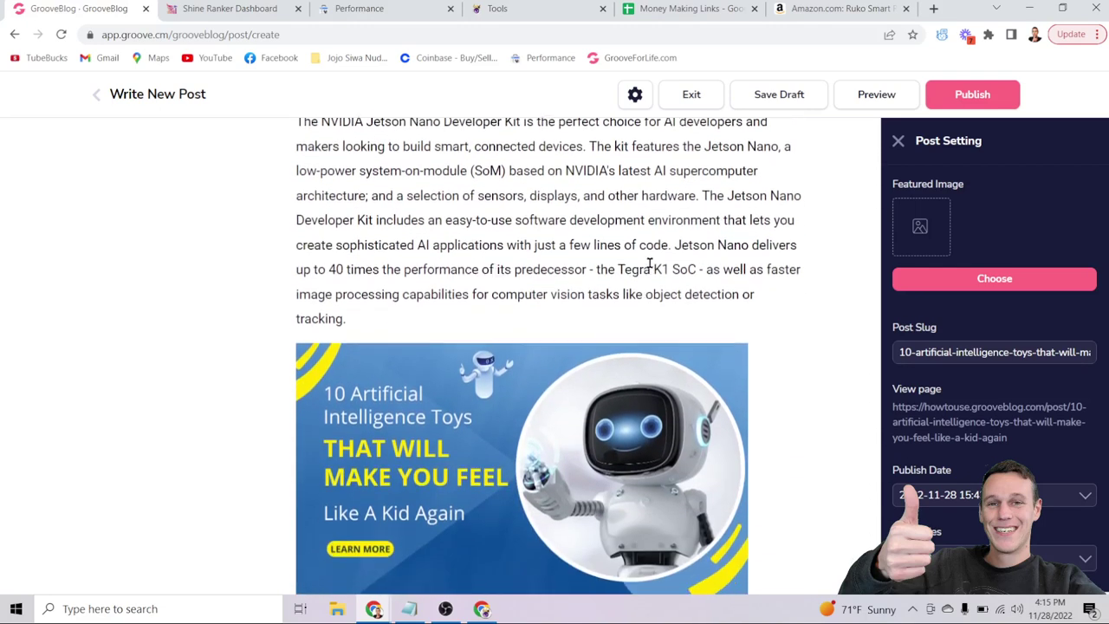
{"action": "scroll", "coordinate": [649, 263], "scroll_direction": "down", "scroll_amount": 3}
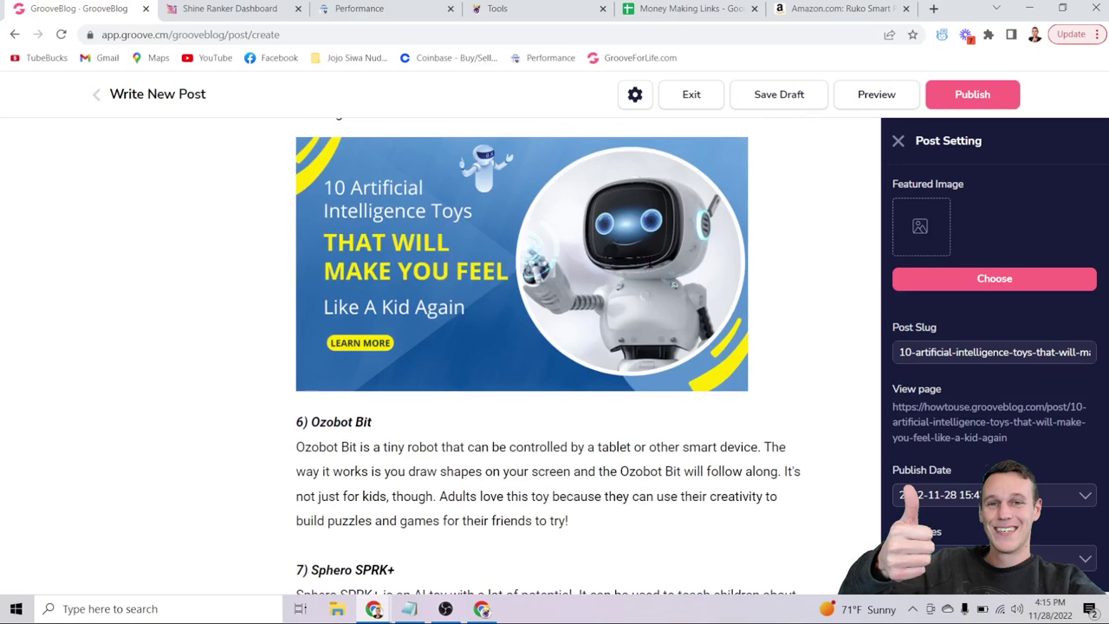
{"action": "scroll", "coordinate": [649, 263], "scroll_direction": "down", "scroll_amount": 6}
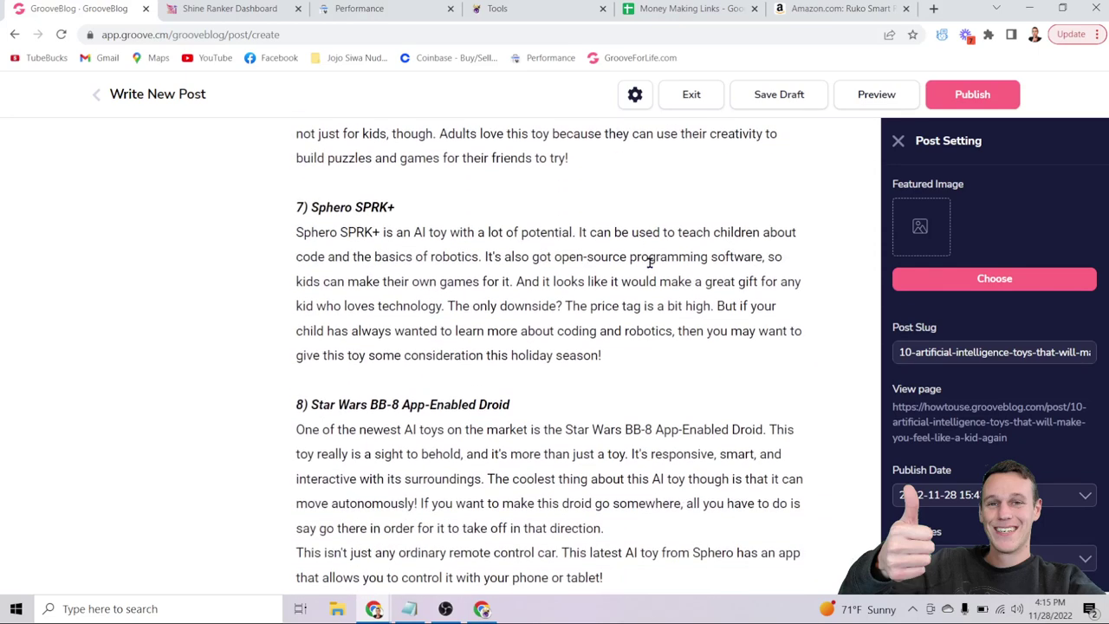
{"action": "scroll", "coordinate": [648, 262], "scroll_direction": "down", "scroll_amount": 4}
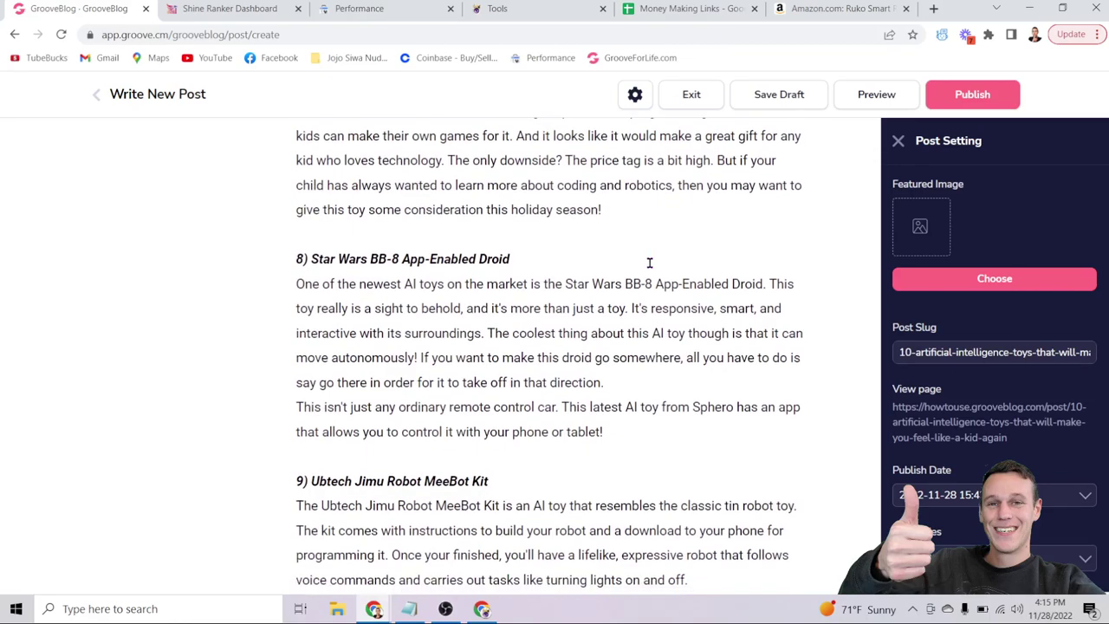
{"action": "scroll", "coordinate": [649, 262], "scroll_direction": "down", "scroll_amount": 9}
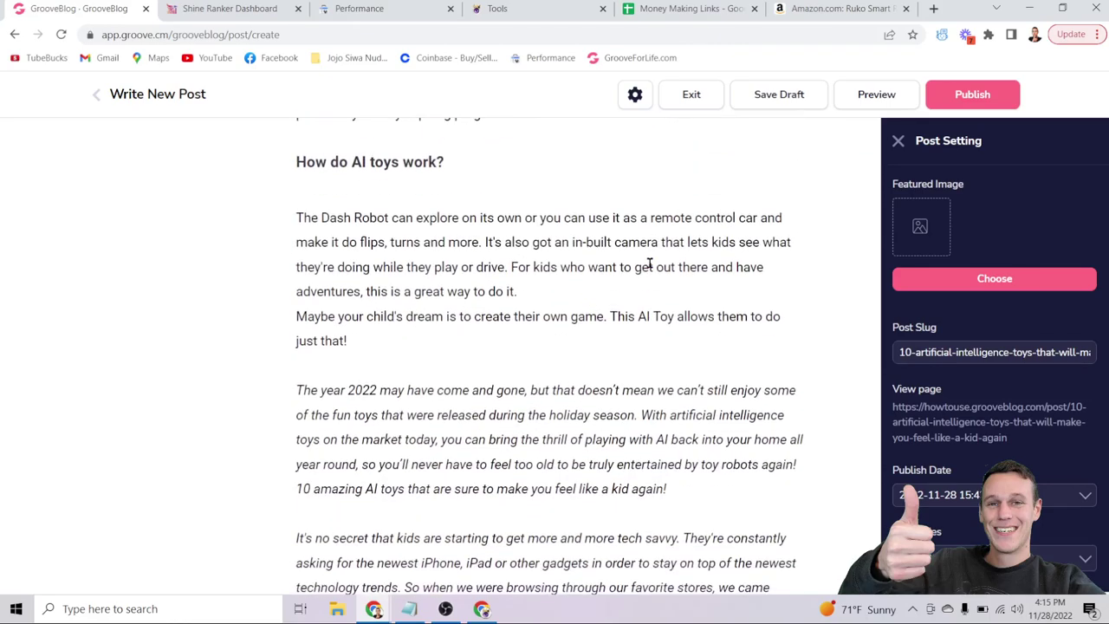
{"action": "scroll", "coordinate": [649, 263], "scroll_direction": "up", "scroll_amount": 15}
{"action": "scroll", "coordinate": [649, 263], "scroll_direction": "up", "scroll_amount": 9}
{"action": "scroll", "coordinate": [649, 262], "scroll_direction": "down", "scroll_amount": 8}
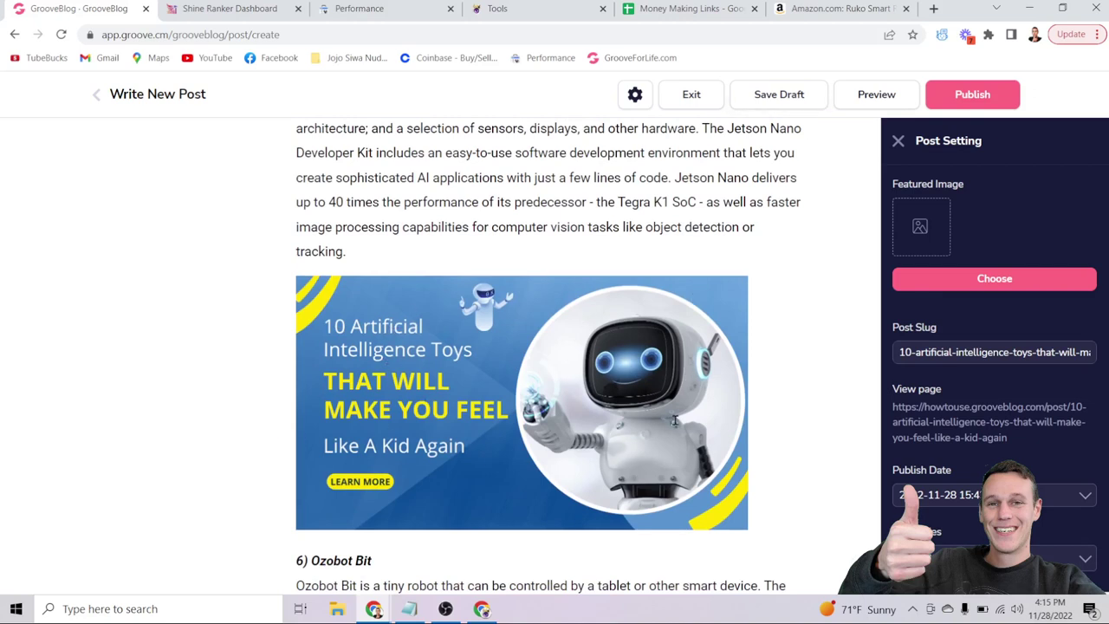
Step: Read through toy sections 5 to 10, the mid-article banner and the closing paragraphs to check their content and keyword use
{"action": "scroll", "coordinate": [651, 178], "scroll_direction": "up", "scroll_amount": 3}
{"action": "scroll", "coordinate": [654, 185], "scroll_direction": "down", "scroll_amount": 2}
{"action": "scroll", "coordinate": [654, 186], "scroll_direction": "down", "scroll_amount": 1}
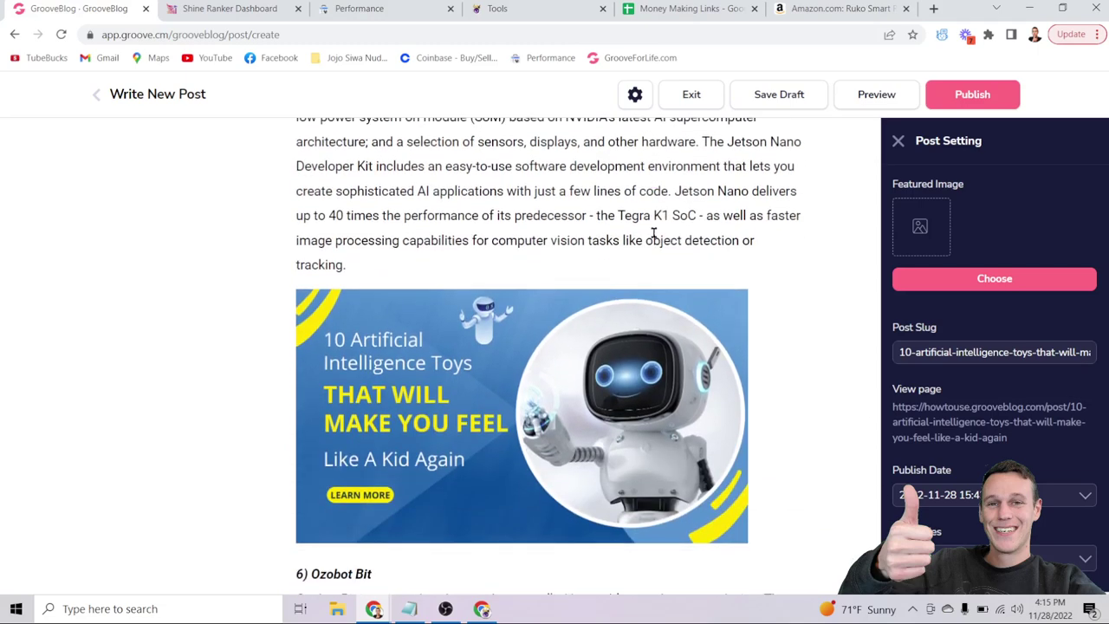
{"action": "scroll", "coordinate": [654, 234], "scroll_direction": "down", "scroll_amount": 2}
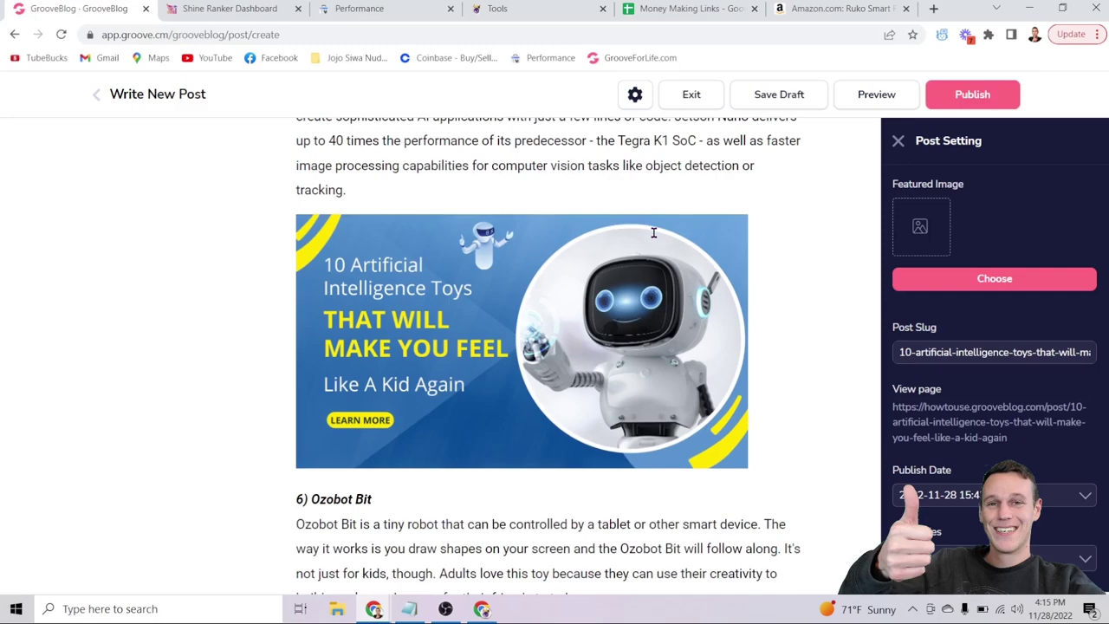
{"action": "scroll", "coordinate": [654, 232], "scroll_direction": "down", "scroll_amount": 6}
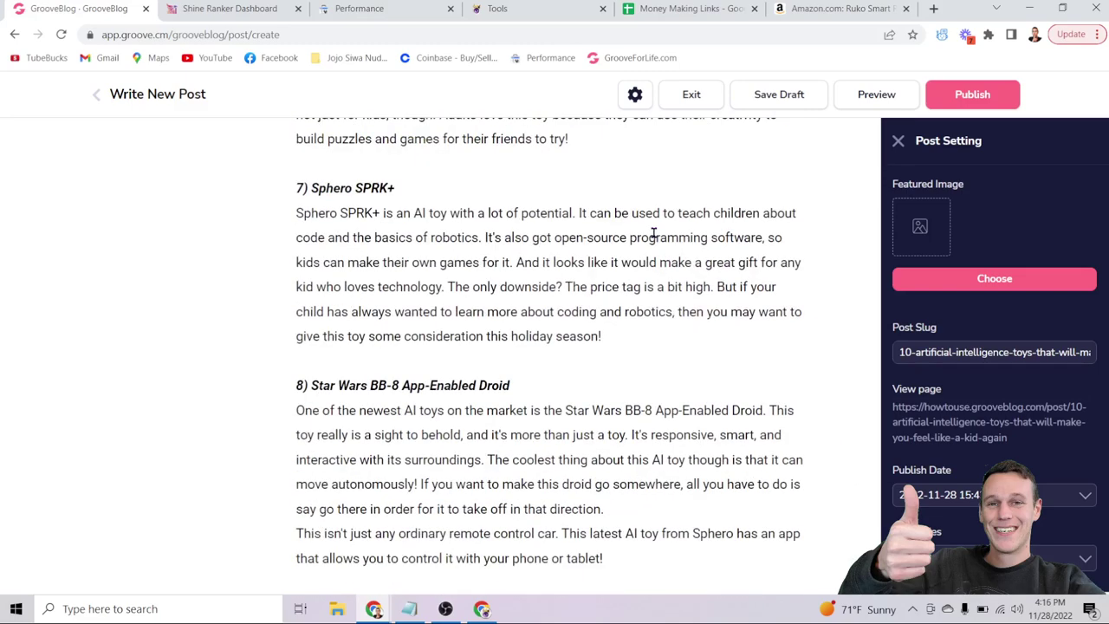
{"action": "scroll", "coordinate": [654, 233], "scroll_direction": "up", "scroll_amount": 10}
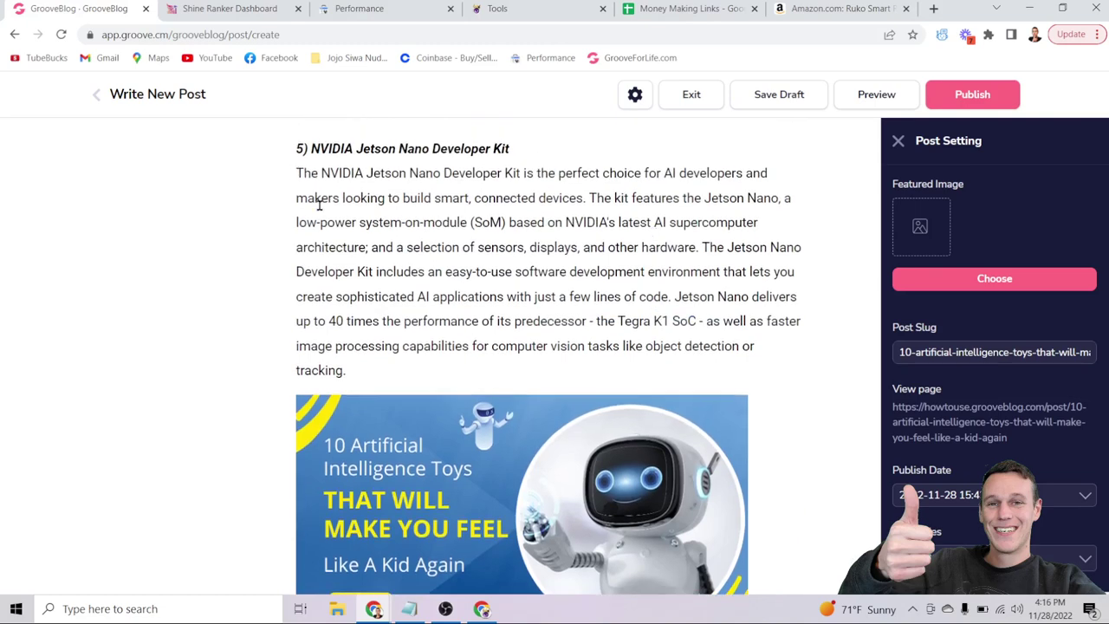
{"action": "scroll", "coordinate": [319, 206], "scroll_direction": "down", "scroll_amount": 4}
{"action": "scroll", "coordinate": [320, 205], "scroll_direction": "down", "scroll_amount": 4}
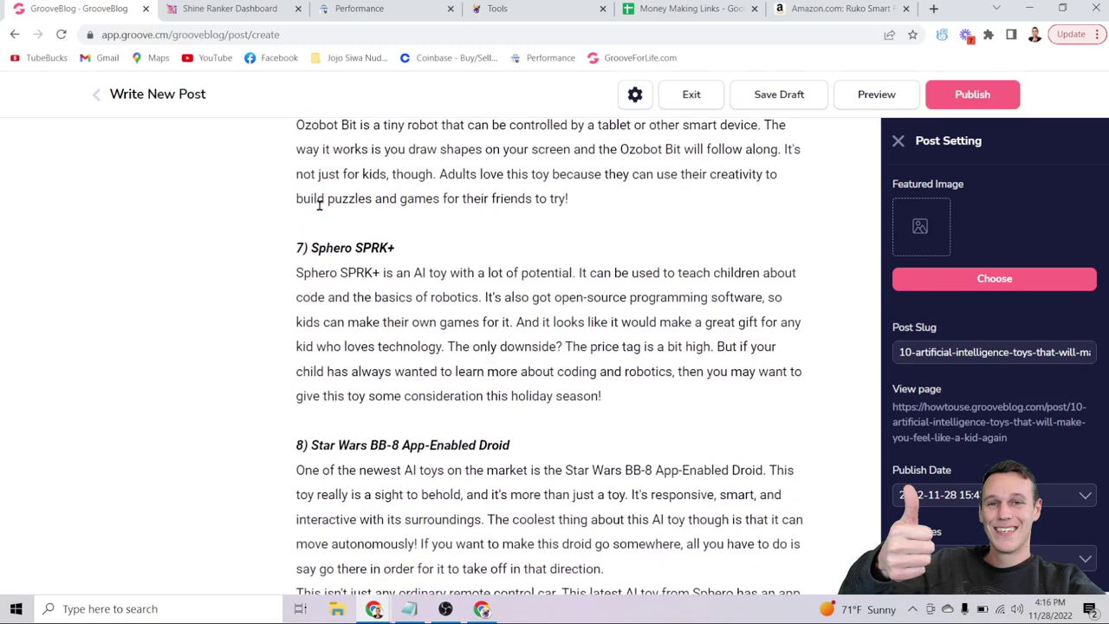
{"action": "scroll", "coordinate": [319, 206], "scroll_direction": "down", "scroll_amount": 10}
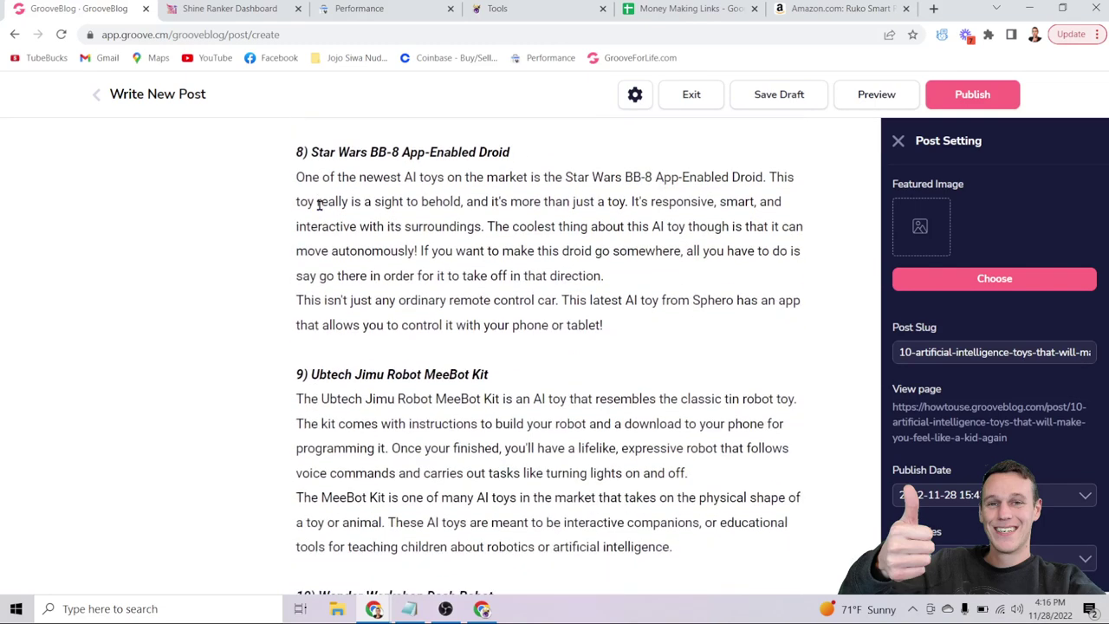
{"action": "scroll", "coordinate": [320, 205], "scroll_direction": "down", "scroll_amount": 3}
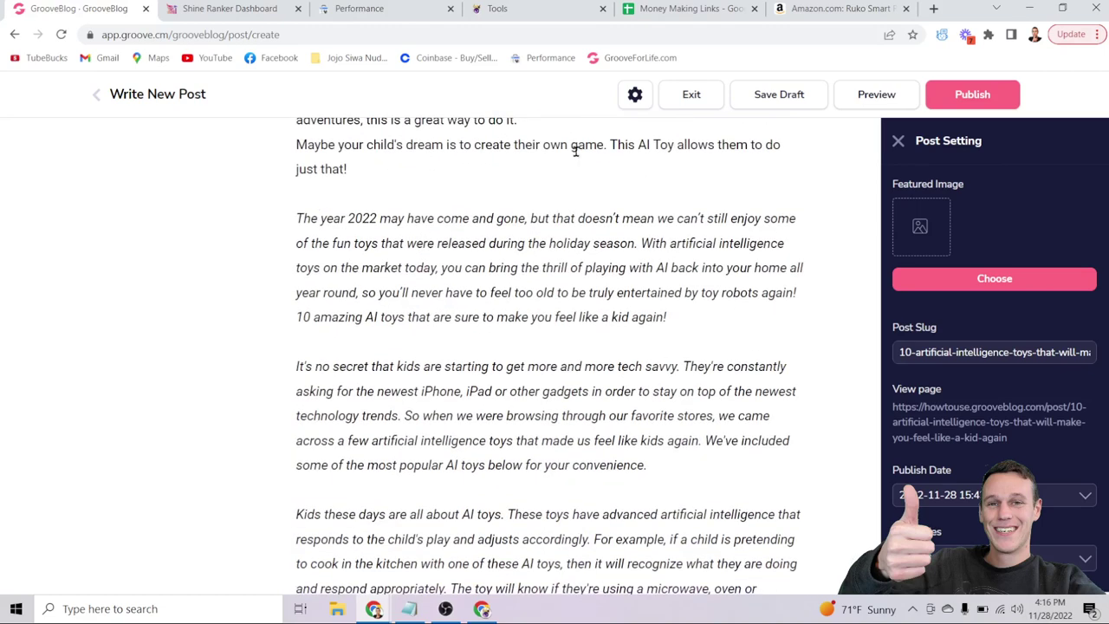
Step: Save the post as a draft
{"action": "left_click", "coordinate": [770, 97]}
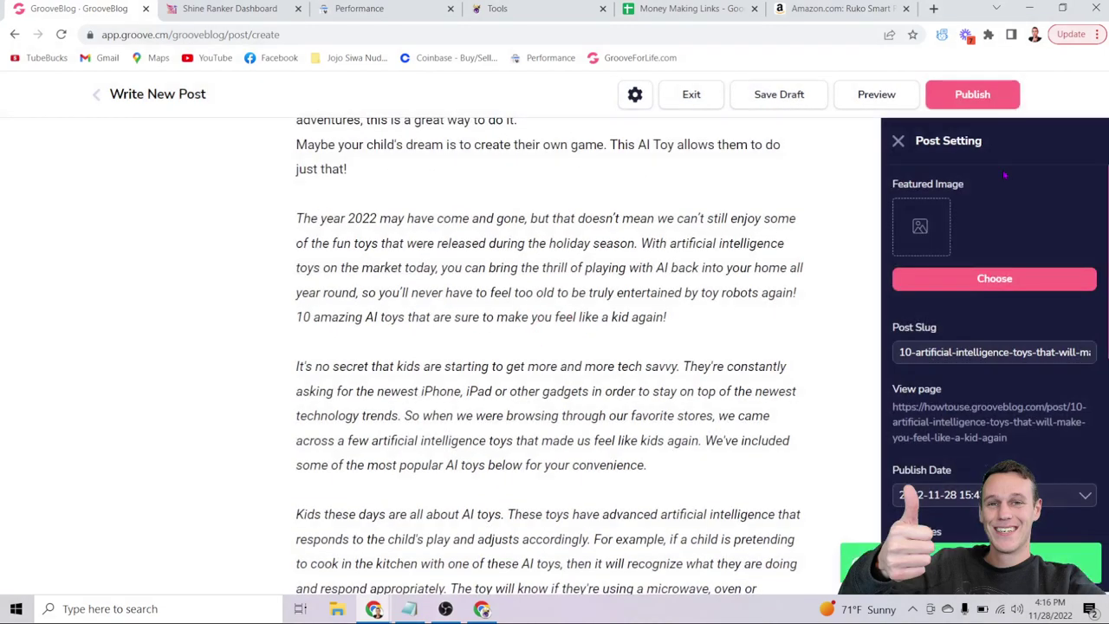
{"action": "scroll", "coordinate": [1005, 176], "scroll_direction": "down", "scroll_amount": 5}
{"action": "scroll", "coordinate": [1022, 260], "scroll_direction": "up", "scroll_amount": 5}
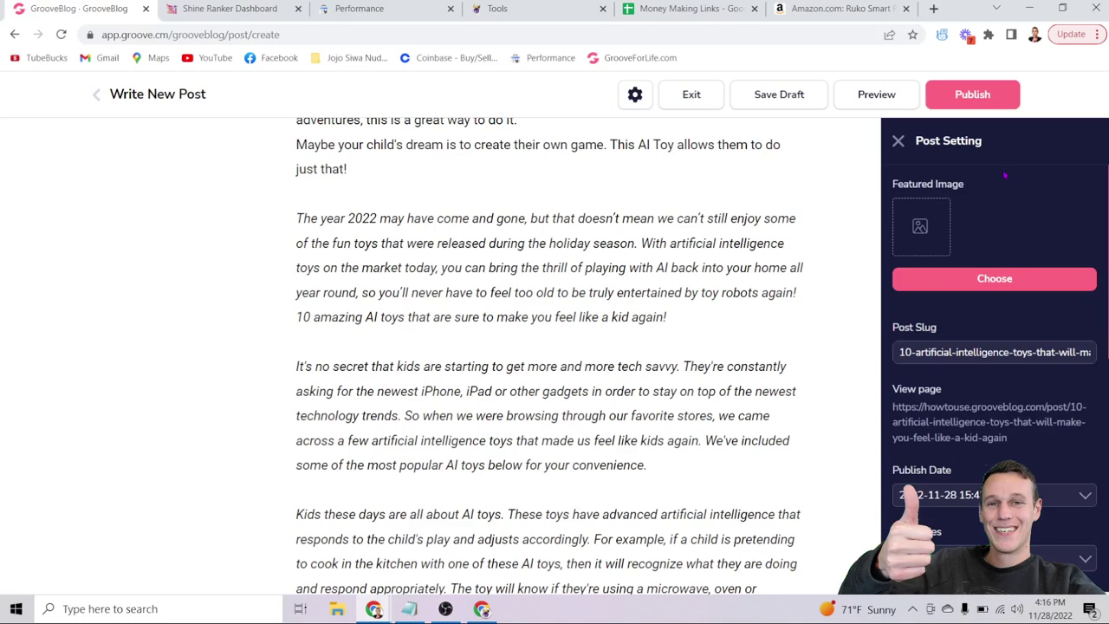
Step: Set the post's featured image to the stored picture of grey mannequin figures on a light background
{"action": "left_click", "coordinate": [1035, 284]}
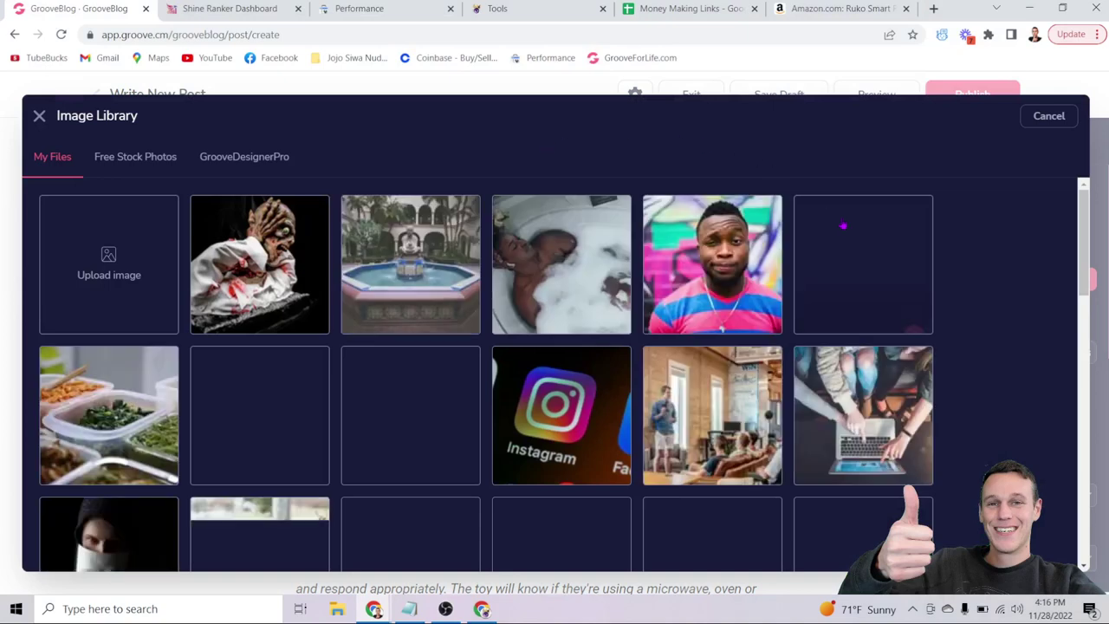
{"action": "mouse_move", "coordinate": [842, 226]}
{"action": "scroll", "coordinate": [842, 226], "scroll_direction": "down", "scroll_amount": 4}
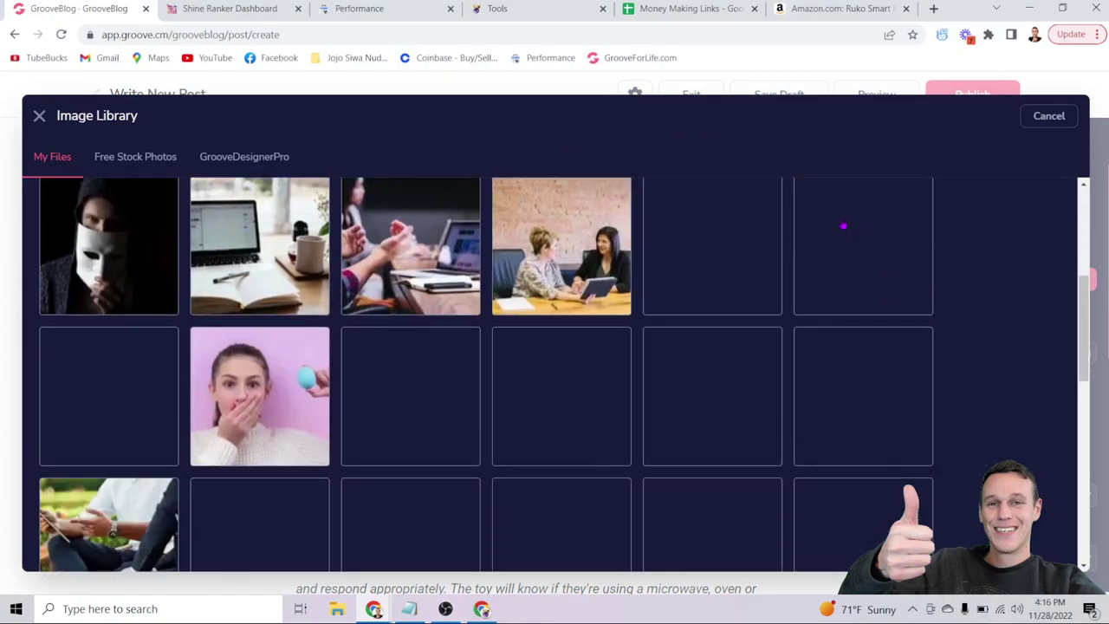
{"action": "scroll", "coordinate": [842, 226], "scroll_direction": "down", "scroll_amount": 3}
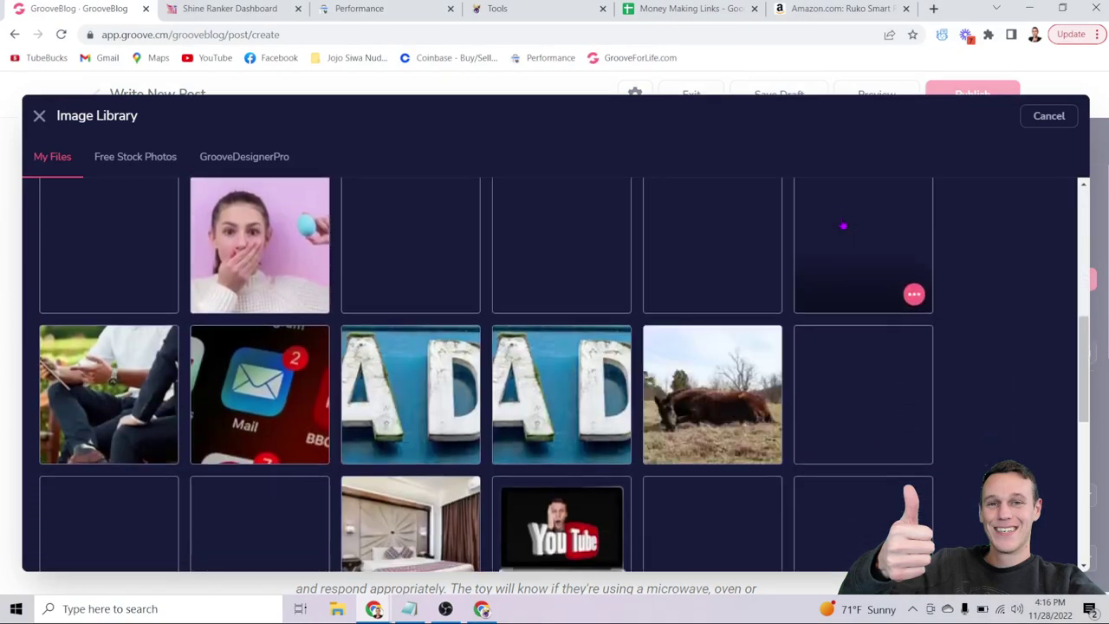
{"action": "scroll", "coordinate": [842, 226], "scroll_direction": "down", "scroll_amount": 5}
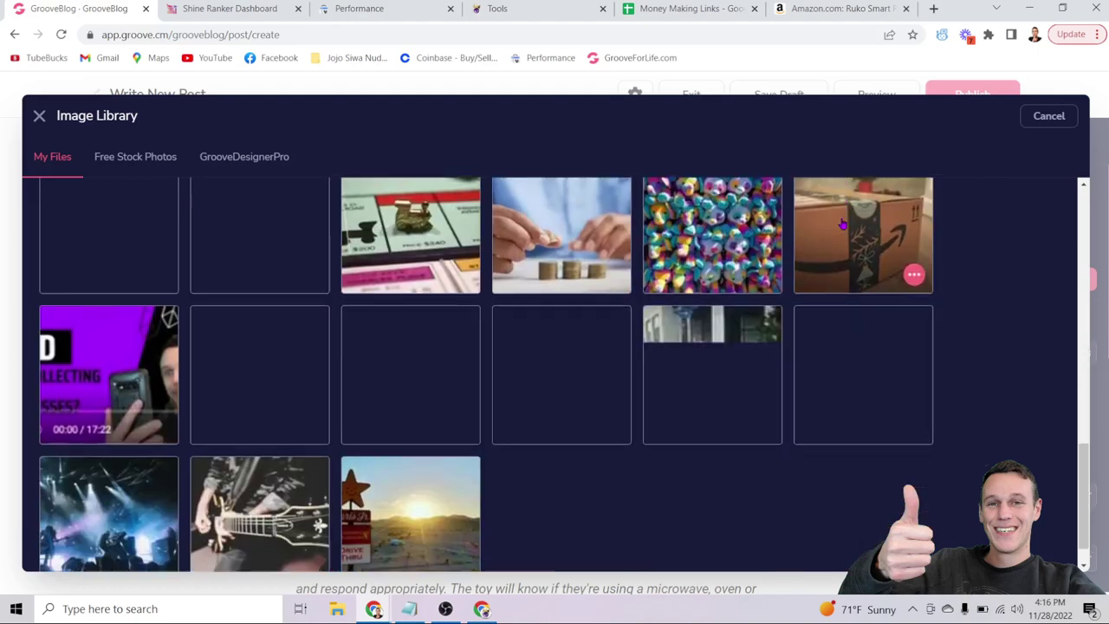
{"action": "scroll", "coordinate": [733, 266], "scroll_direction": "down", "scroll_amount": 2}
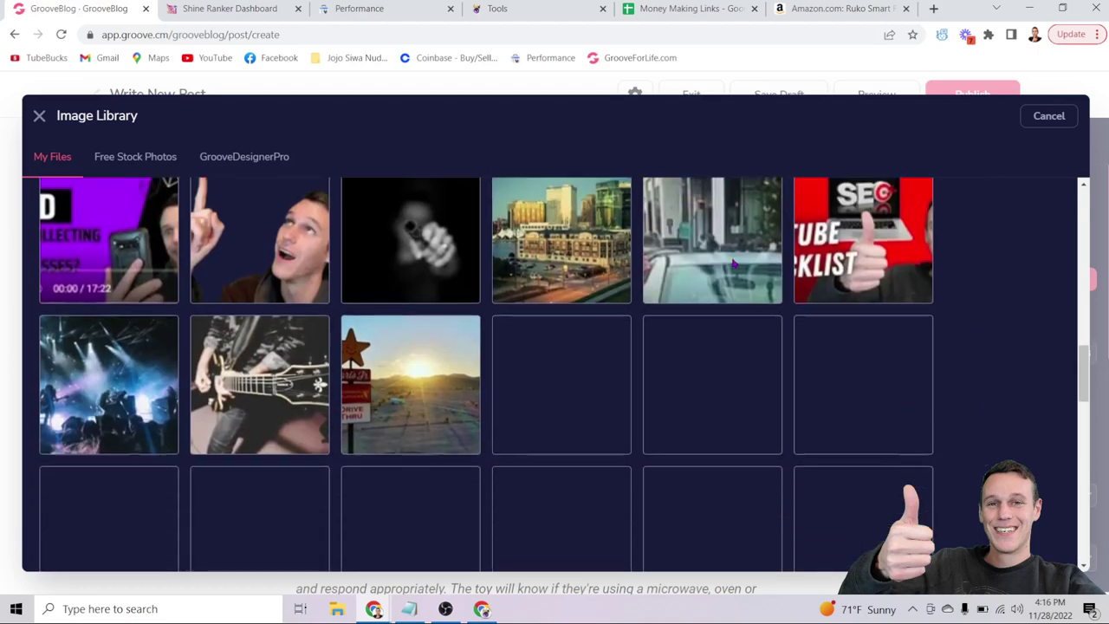
{"action": "scroll", "coordinate": [733, 266], "scroll_direction": "down", "scroll_amount": 2}
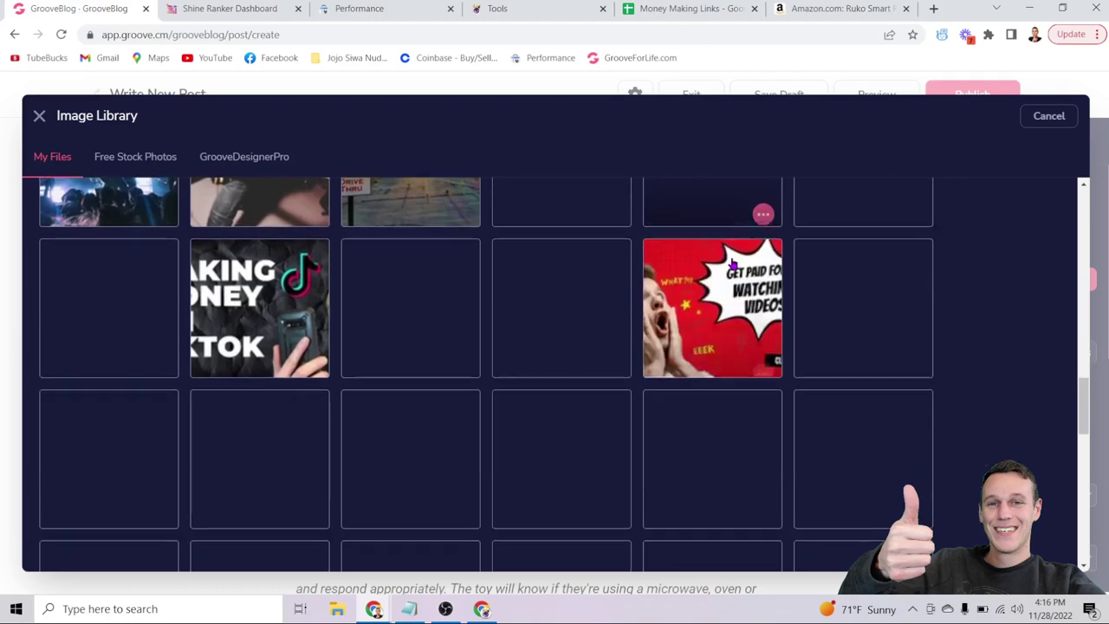
{"action": "scroll", "coordinate": [734, 264], "scroll_direction": "down", "scroll_amount": 2}
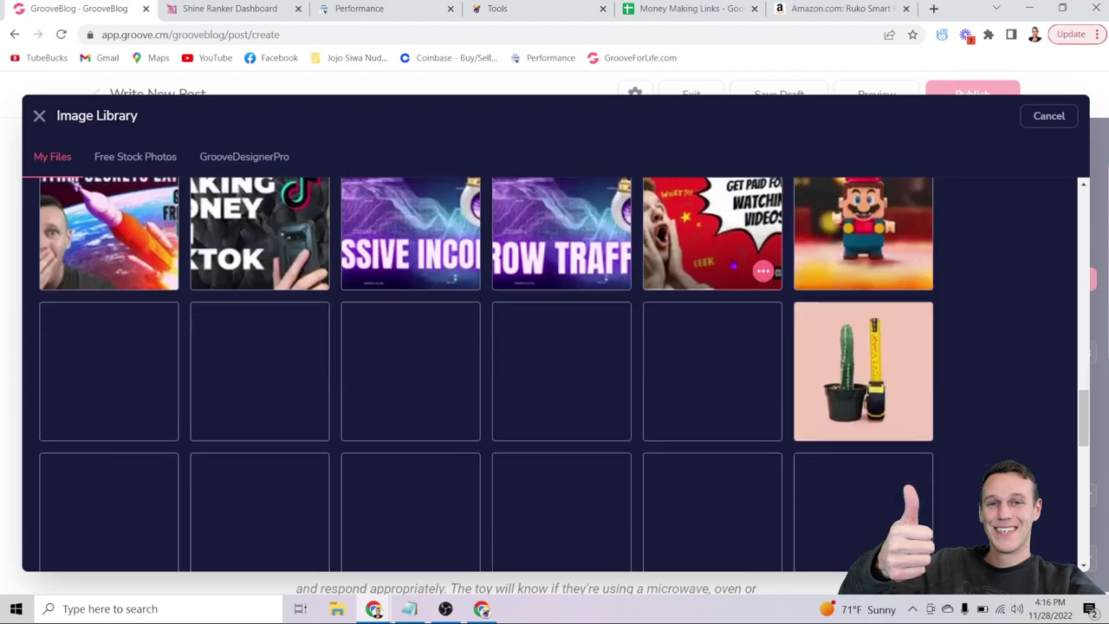
{"action": "scroll", "coordinate": [733, 266], "scroll_direction": "down", "scroll_amount": 2}
{"action": "left_click", "coordinate": [614, 247]}
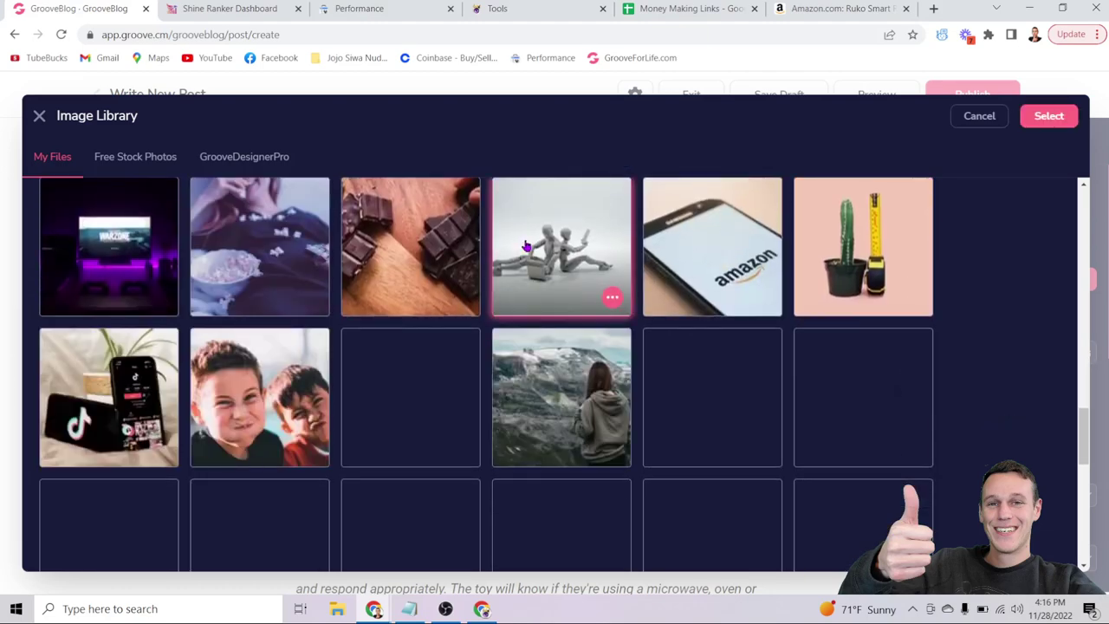
{"action": "left_click", "coordinate": [1049, 115]}
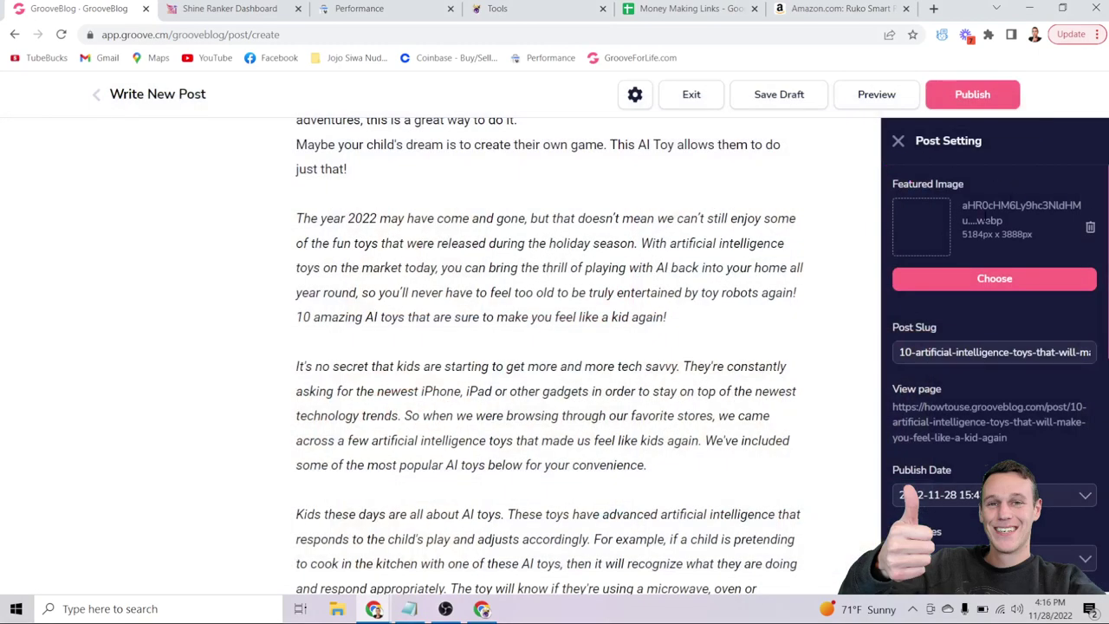
Step: Review the article's banner images, then check the post slug, page address, publish date and available categories
{"action": "scroll", "coordinate": [518, 195], "scroll_direction": "down", "scroll_amount": 20}
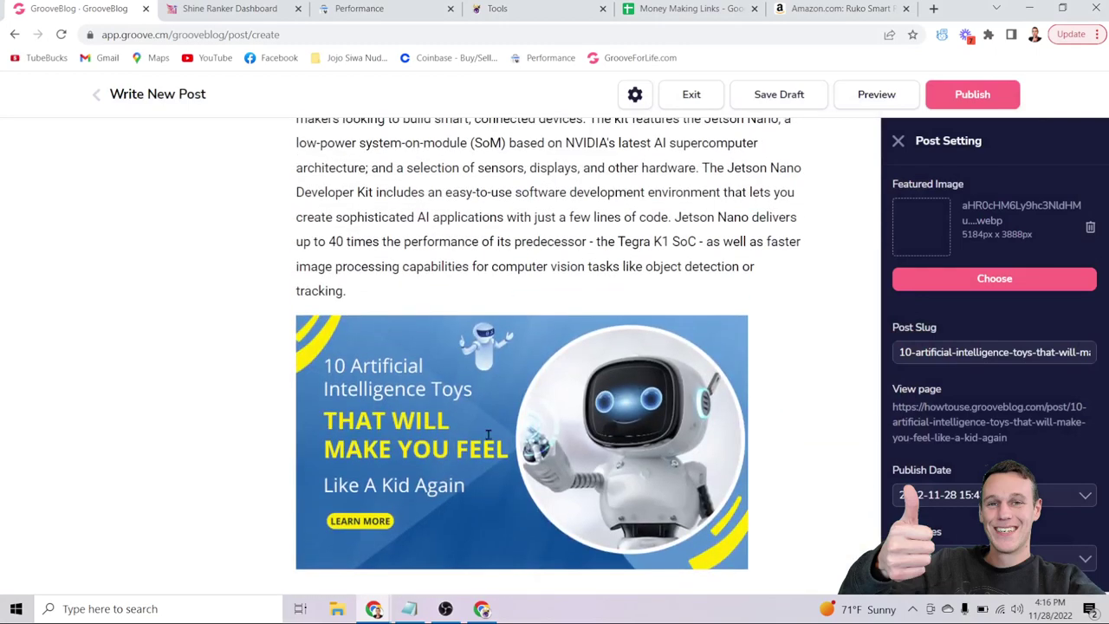
{"action": "scroll", "coordinate": [575, 242], "scroll_direction": "up", "scroll_amount": 20}
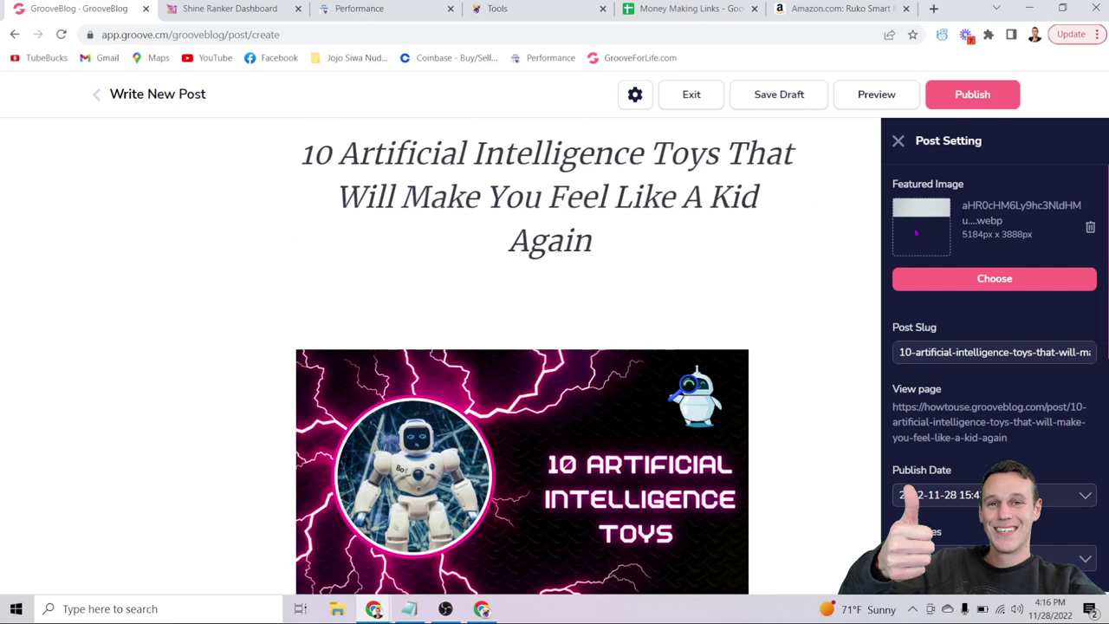
{"action": "scroll", "coordinate": [916, 232], "scroll_direction": "down", "scroll_amount": 3}
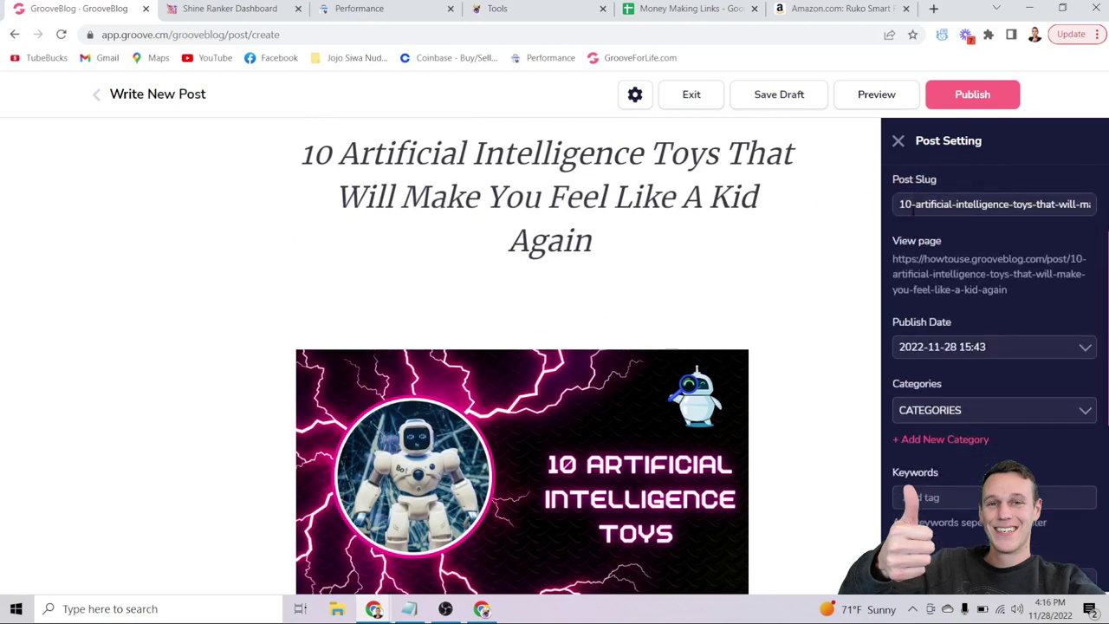
{"action": "scroll", "coordinate": [1061, 191], "scroll_direction": "down", "scroll_amount": 1}
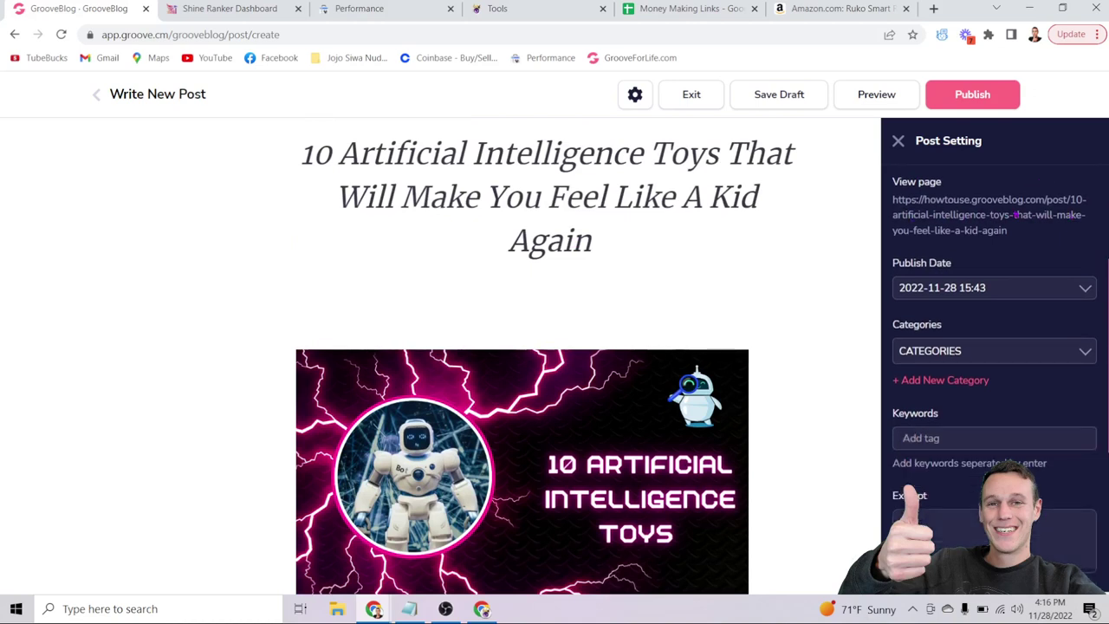
{"action": "scroll", "coordinate": [1033, 214], "scroll_direction": "down", "scroll_amount": 2}
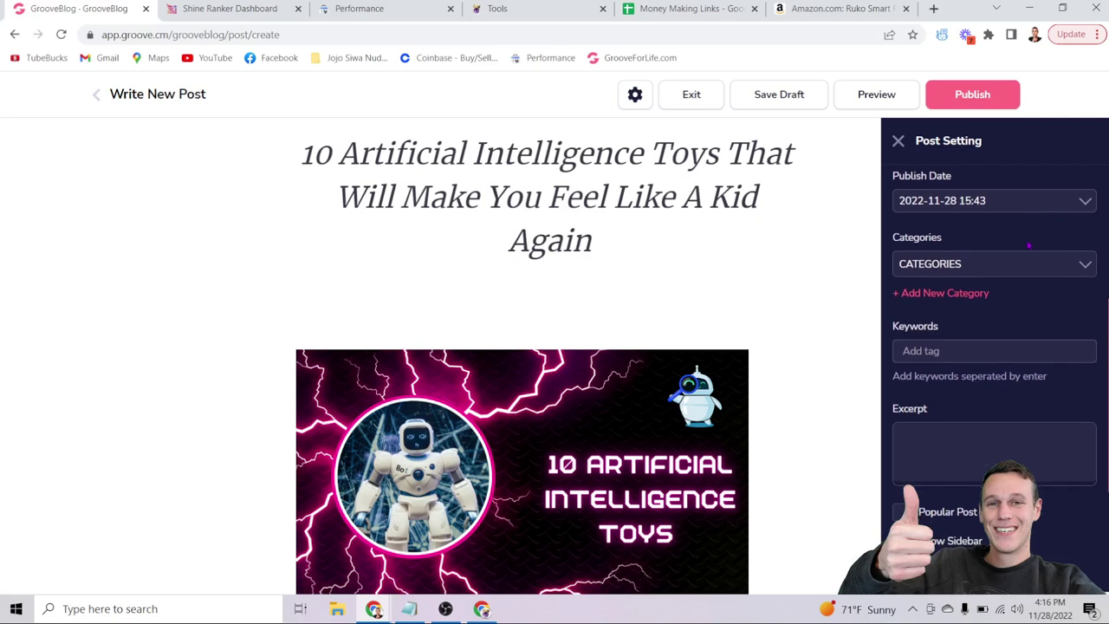
{"action": "left_click", "coordinate": [1005, 260]}
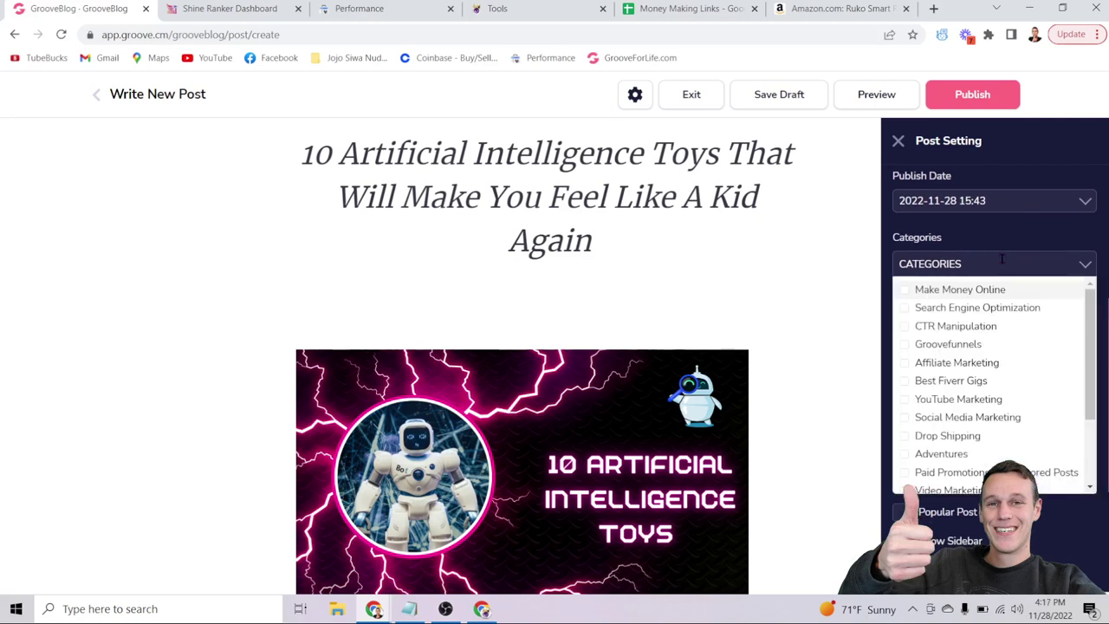
{"action": "left_click", "coordinate": [988, 253]}
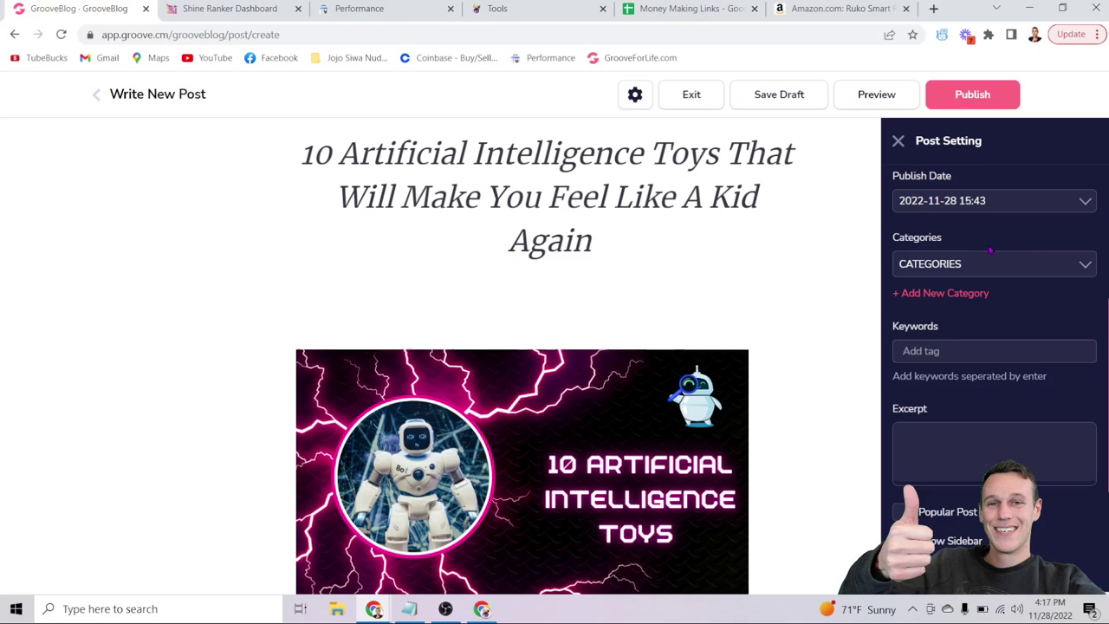
{"action": "left_click", "coordinate": [953, 295]}
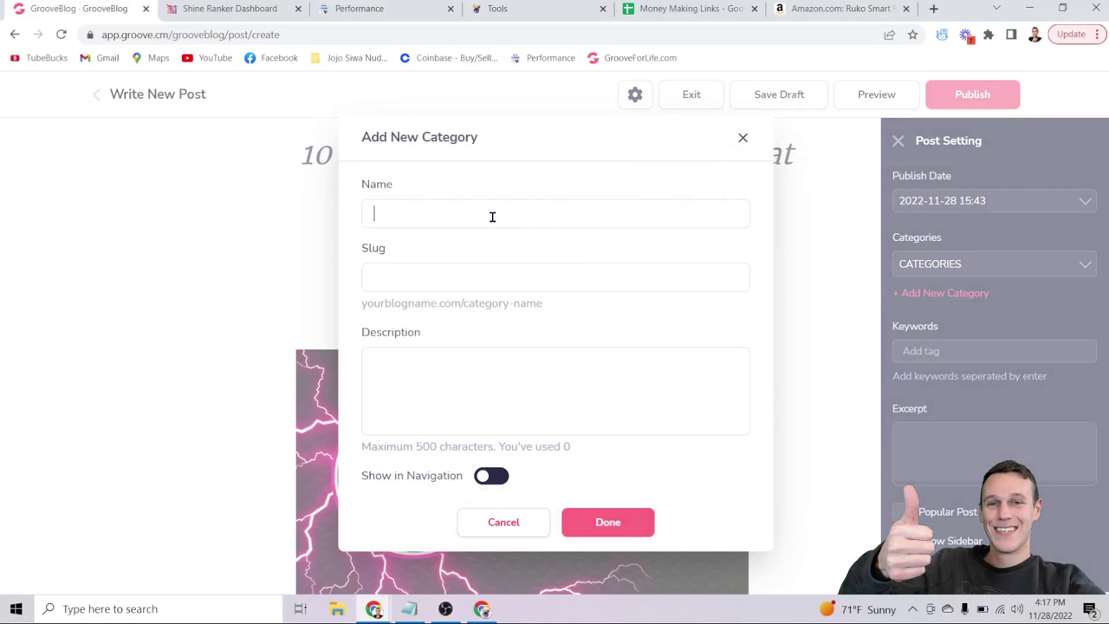
{"action": "type", "text": "Ai Toys"}
{"action": "left_click", "coordinate": [424, 283]}
{"action": "type", "text": "ai-toys"}
{"action": "left_click", "coordinate": [429, 355]}
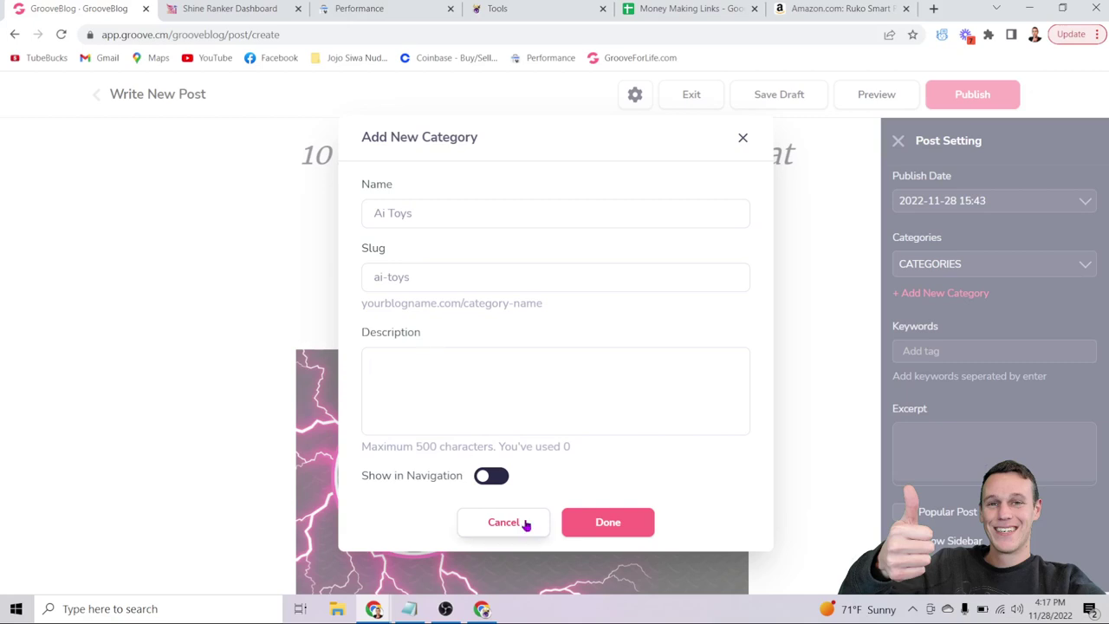
{"action": "left_click", "coordinate": [523, 524]}
Step: Assign the post to the existing News category
{"action": "left_click", "coordinate": [920, 264]}
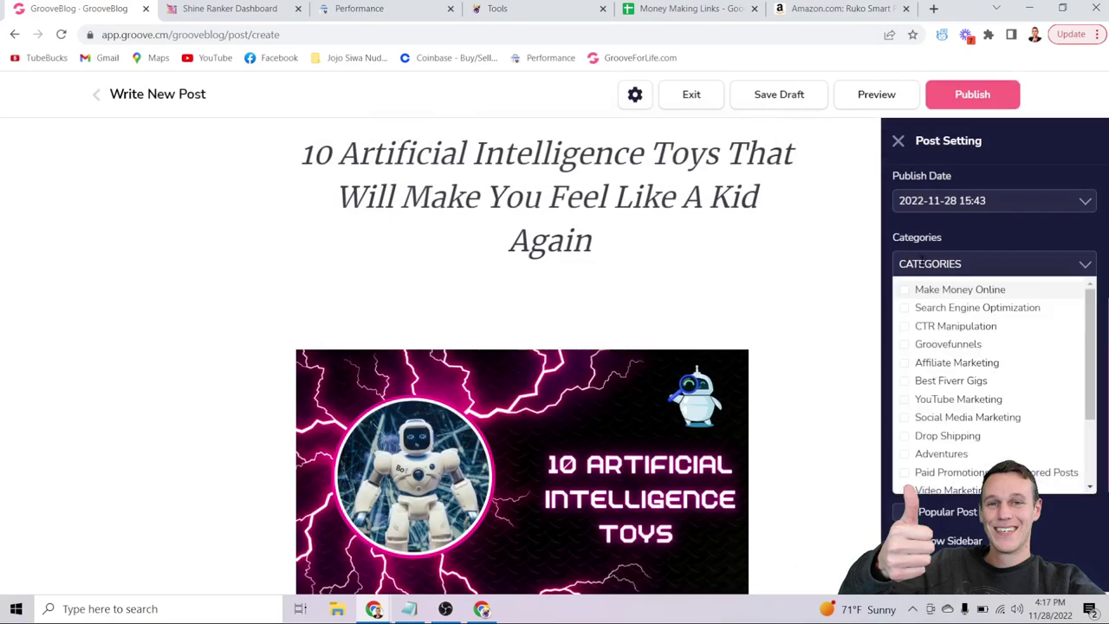
{"action": "scroll", "coordinate": [912, 292], "scroll_direction": "down", "scroll_amount": 5}
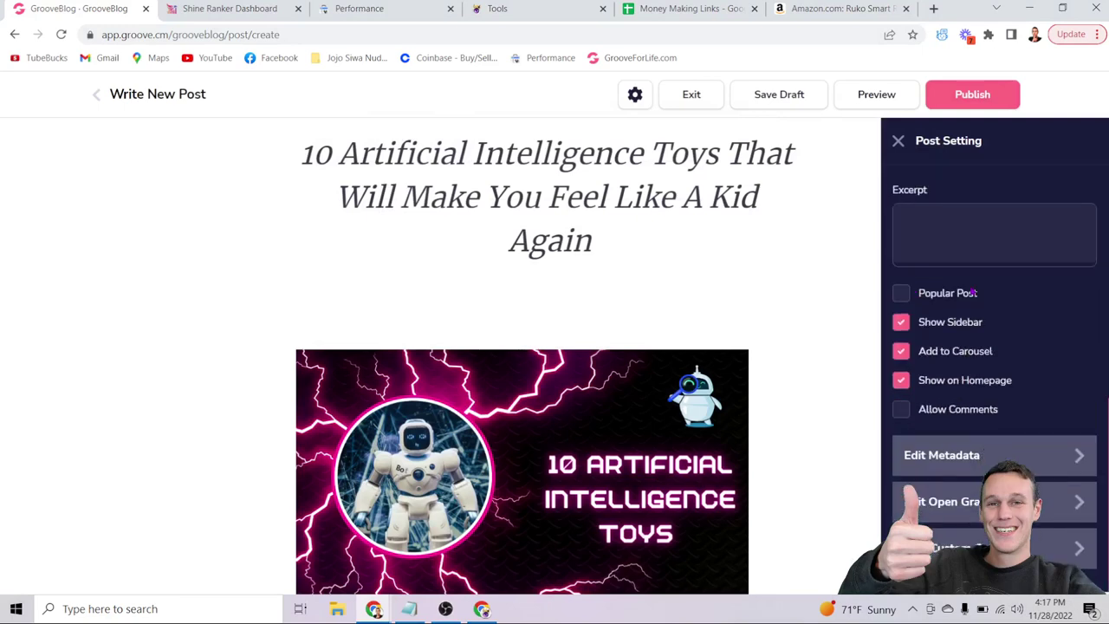
{"action": "scroll", "coordinate": [972, 291], "scroll_direction": "up", "scroll_amount": 2}
{"action": "scroll", "coordinate": [969, 286], "scroll_direction": "up", "scroll_amount": 2}
{"action": "left_click", "coordinate": [969, 279]}
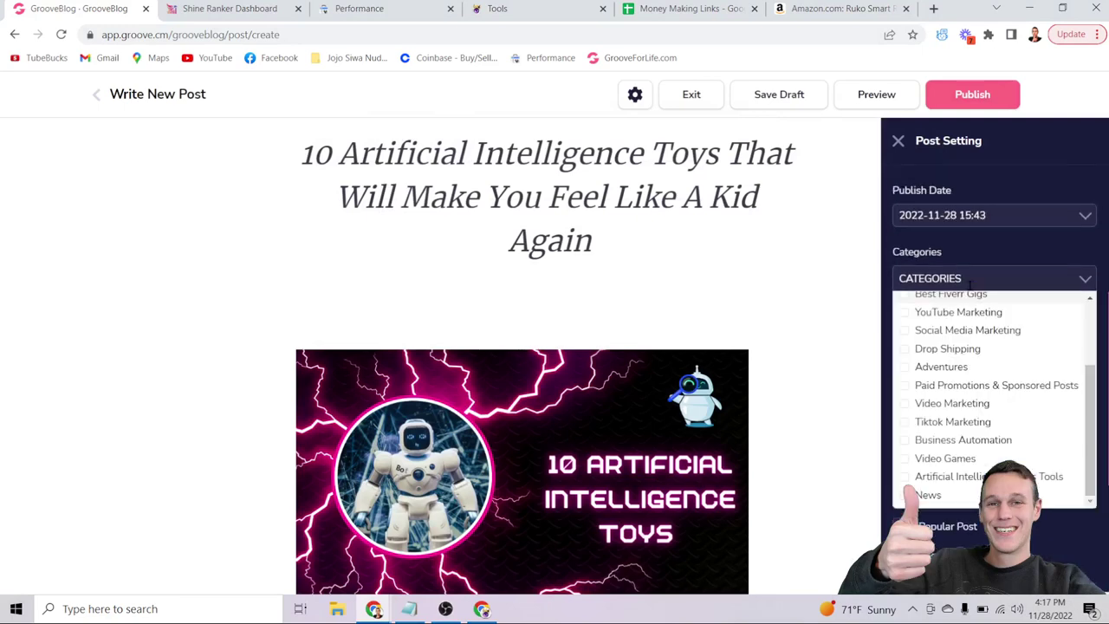
{"action": "left_click", "coordinate": [904, 495]}
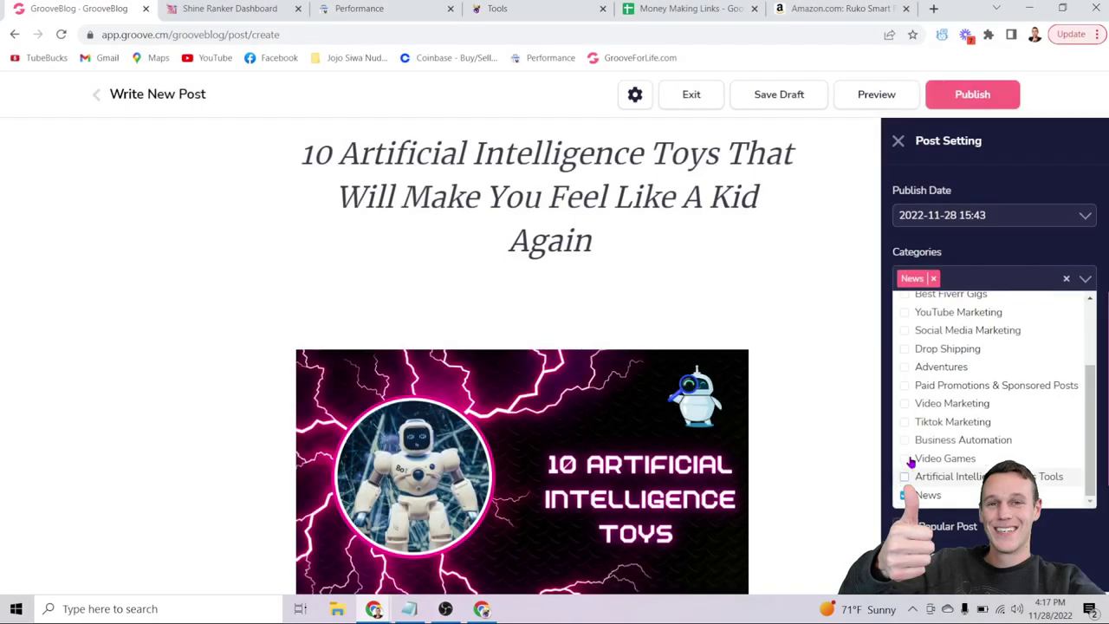
{"action": "left_click", "coordinate": [988, 260]}
Step: Review the keywords, excerpt and display options, along with the article's title, header banner, main headline and intro
{"action": "scroll", "coordinate": [988, 260], "scroll_direction": "down", "scroll_amount": 1}
{"action": "scroll", "coordinate": [988, 260], "scroll_direction": "down", "scroll_amount": 2}
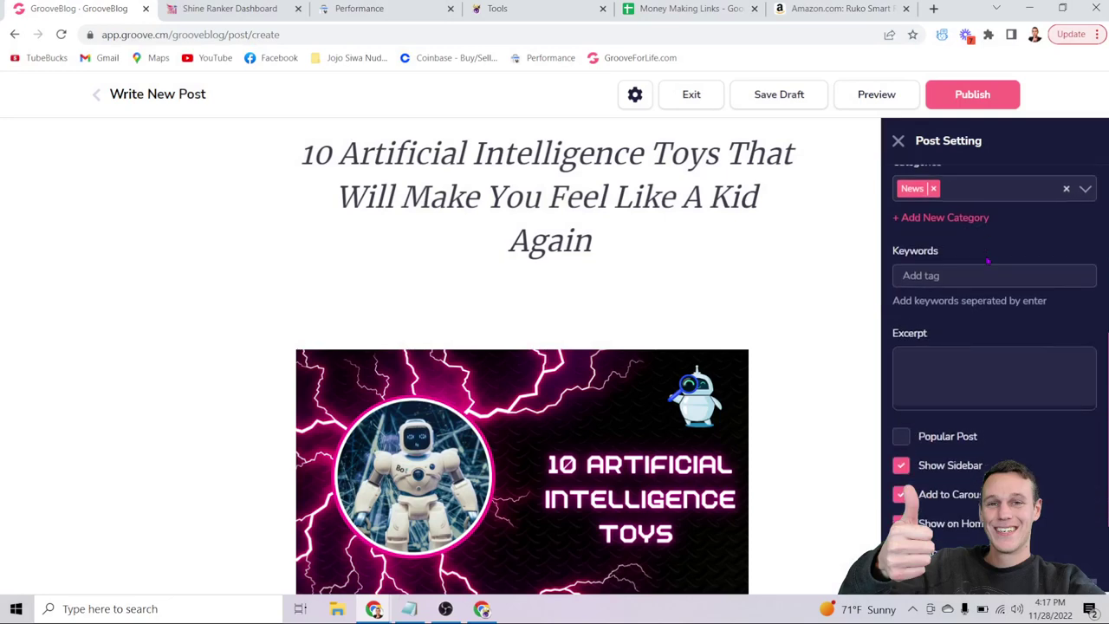
{"action": "scroll", "coordinate": [745, 250], "scroll_direction": "down", "scroll_amount": 1}
{"action": "scroll", "coordinate": [745, 250], "scroll_direction": "down", "scroll_amount": 4}
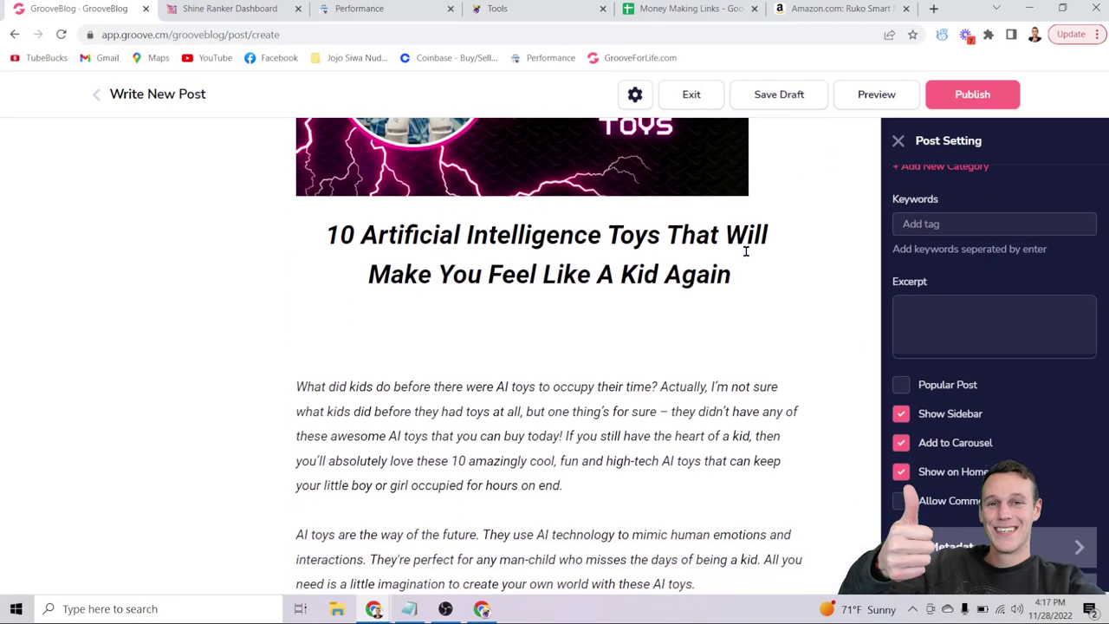
{"action": "scroll", "coordinate": [745, 250], "scroll_direction": "up", "scroll_amount": 1}
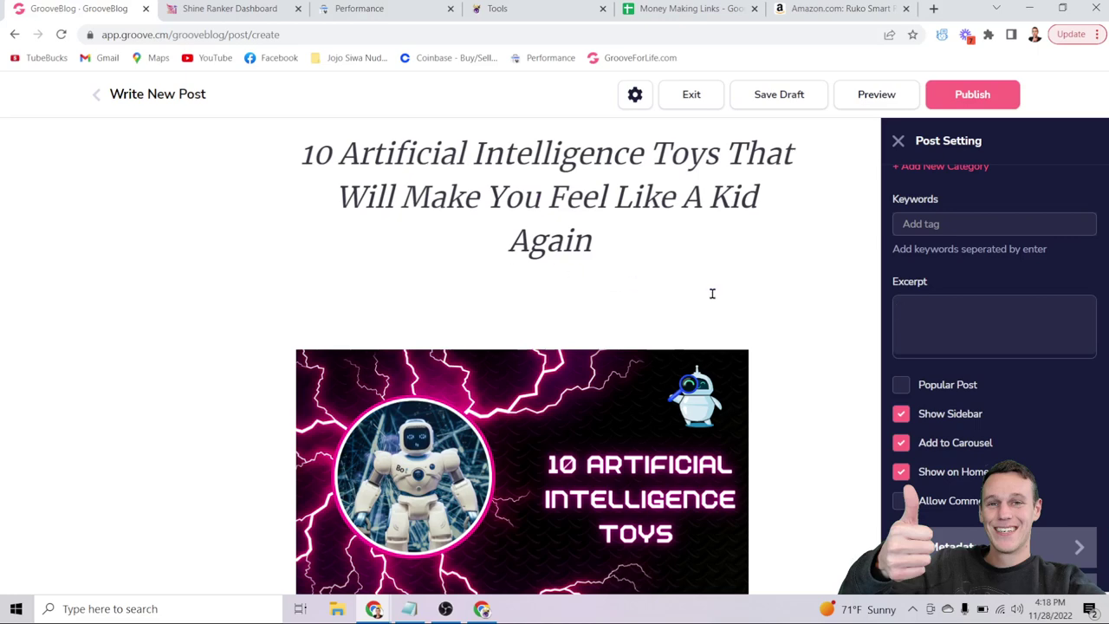
{"action": "scroll", "coordinate": [712, 293], "scroll_direction": "down", "scroll_amount": 5}
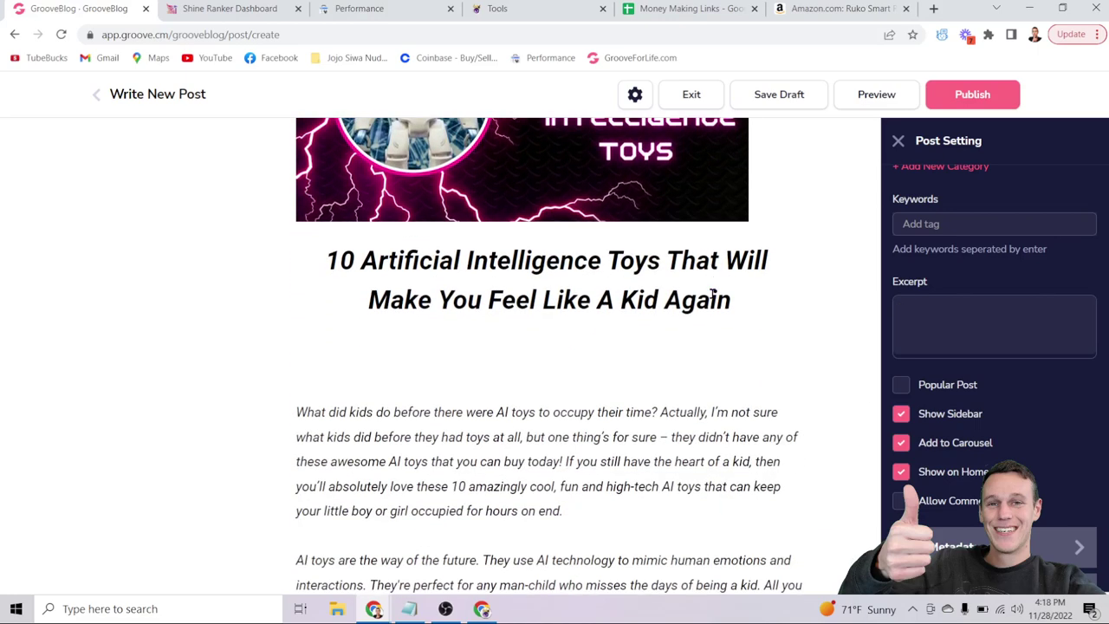
Step: Fill the post excerpt with the intro's two sentences from "They use AI technology" to "being a kid." and save the draft
{"action": "scroll", "coordinate": [712, 293], "scroll_direction": "down", "scroll_amount": 1}
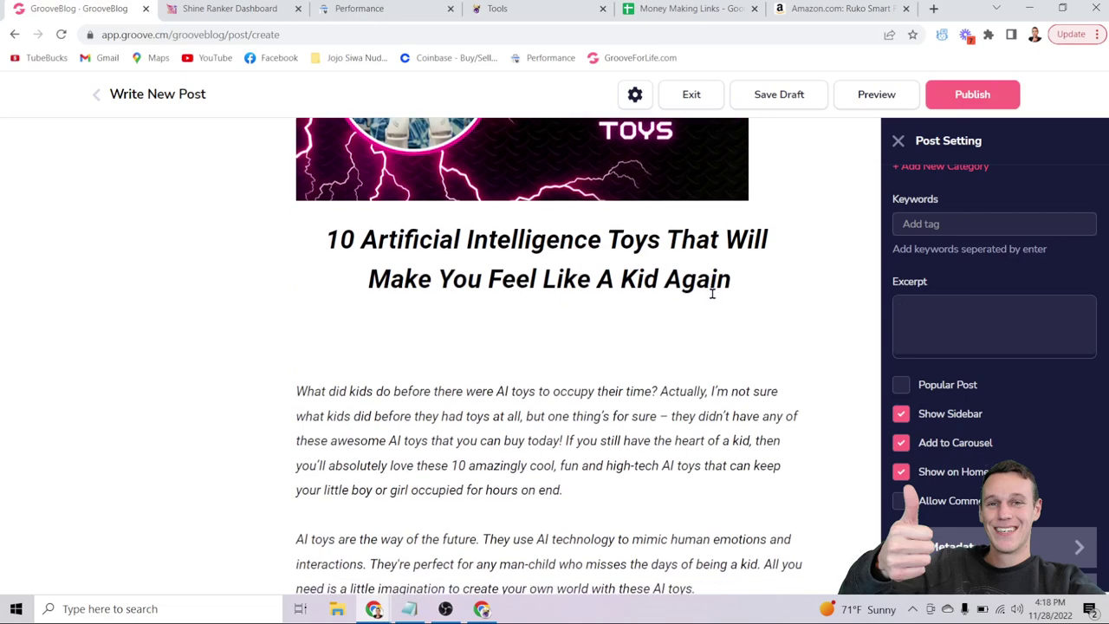
{"action": "scroll", "coordinate": [712, 294], "scroll_direction": "down", "scroll_amount": 1}
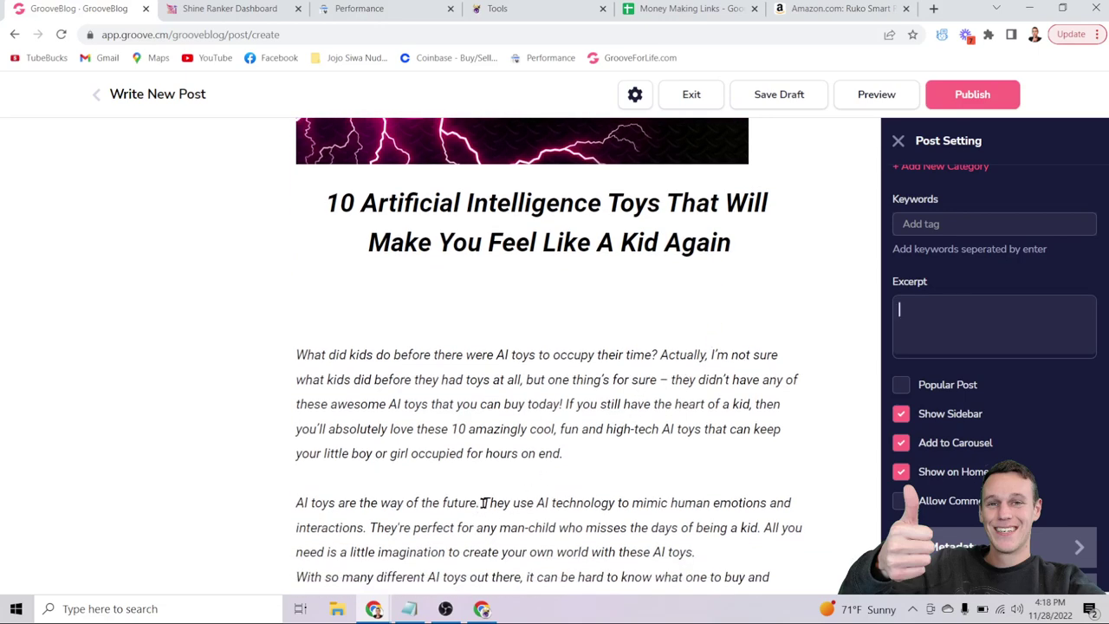
{"action": "left_click_drag", "start_coordinate": [482, 503], "coordinate": [762, 527]}
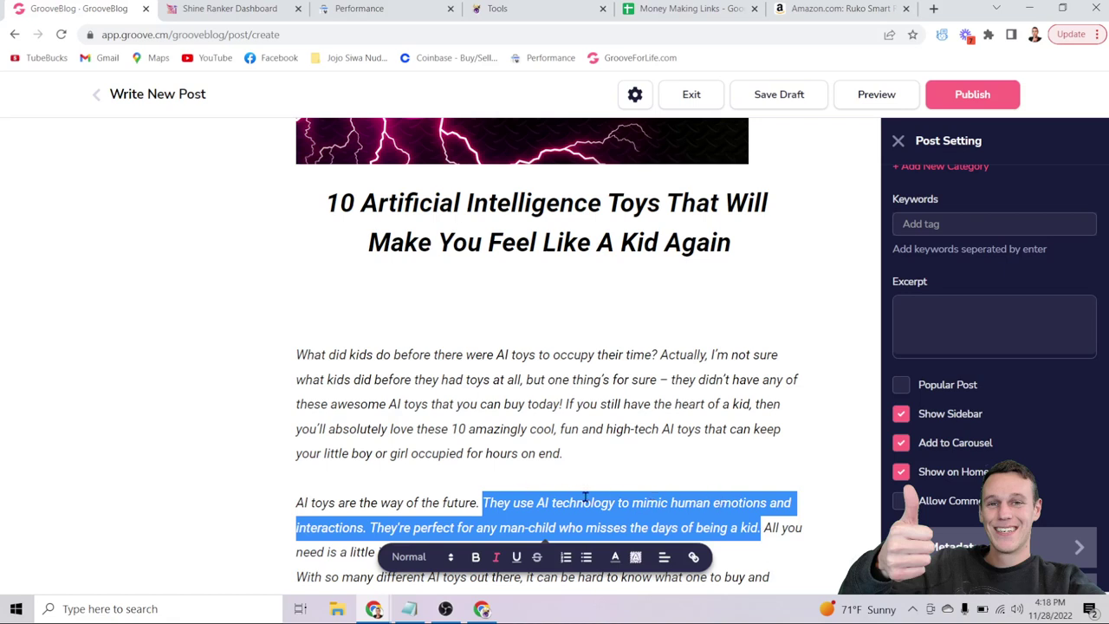
{"action": "right_click", "coordinate": [663, 508]}
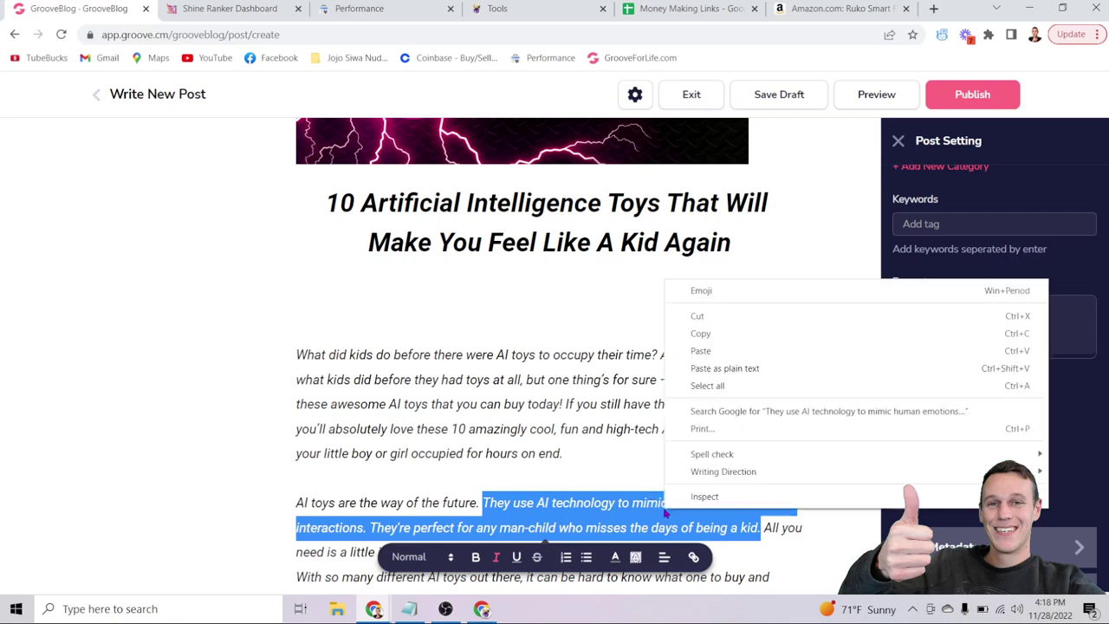
{"action": "left_click", "coordinate": [736, 334]}
{"action": "left_click", "coordinate": [904, 327]}
{"action": "right_click", "coordinate": [905, 330]}
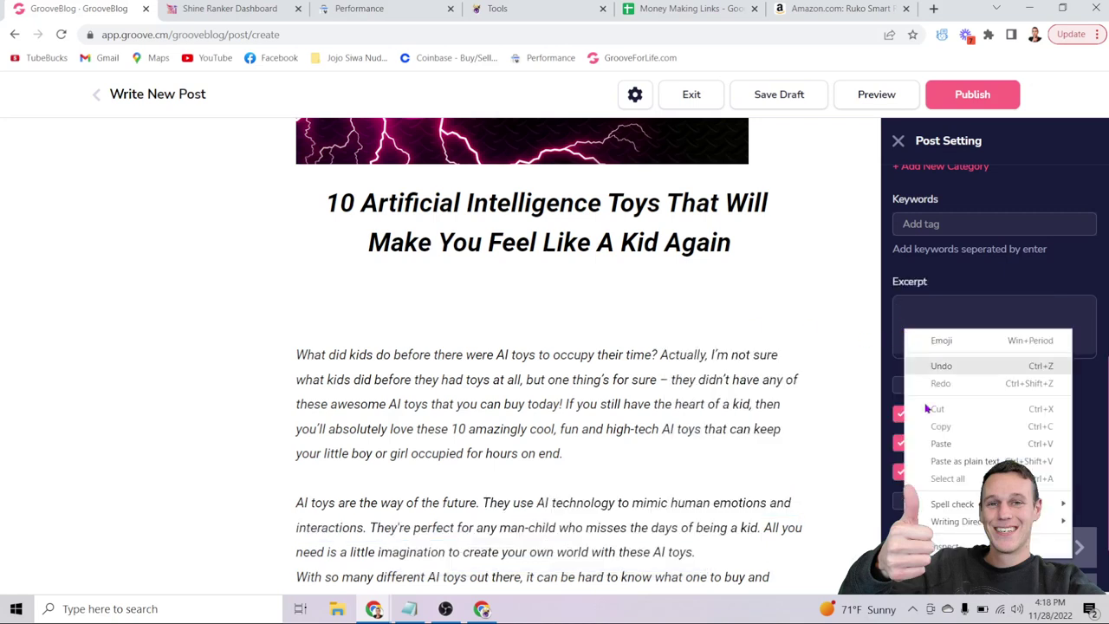
{"action": "left_click", "coordinate": [931, 442]}
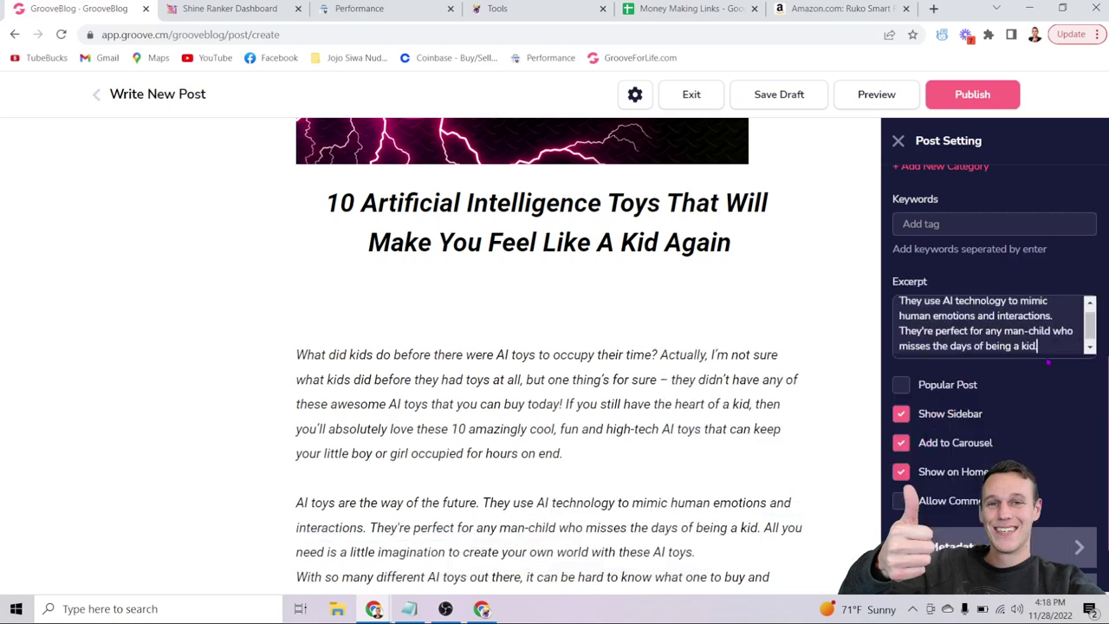
{"action": "left_click", "coordinate": [750, 92]}
{"action": "left_click", "coordinate": [792, 87]}
Step: Add the post keywords "ai toys", "ai toy" and "artificial intelligence toys"
{"action": "scroll", "coordinate": [986, 204], "scroll_direction": "down", "scroll_amount": 1}
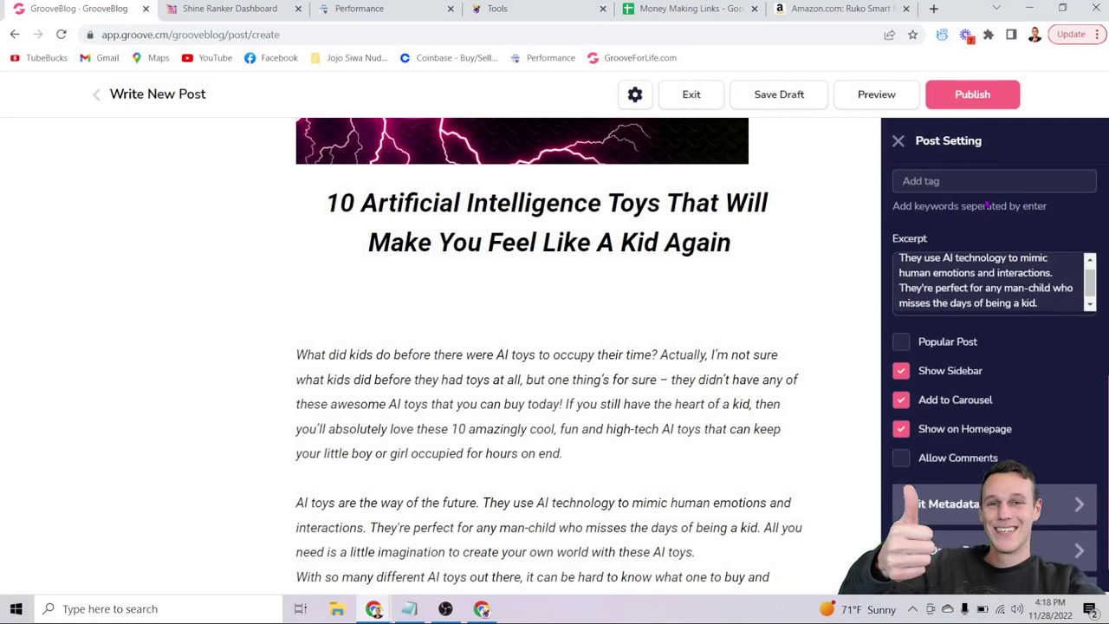
{"action": "scroll", "coordinate": [986, 217], "scroll_direction": "up", "scroll_amount": 2}
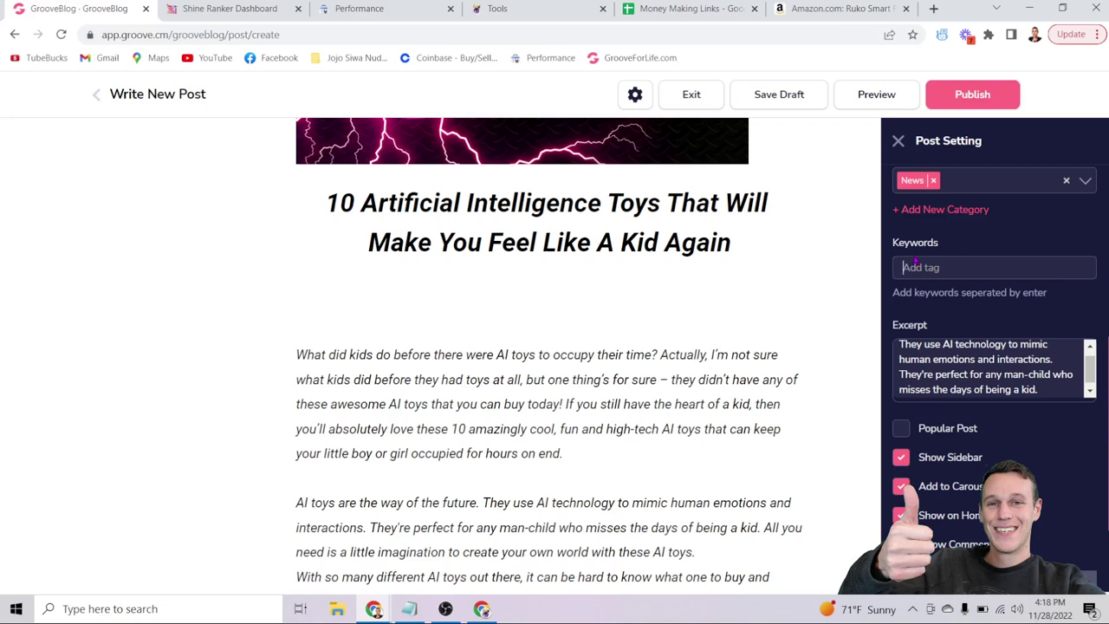
{"action": "scroll", "coordinate": [915, 260], "scroll_direction": "down", "scroll_amount": 1}
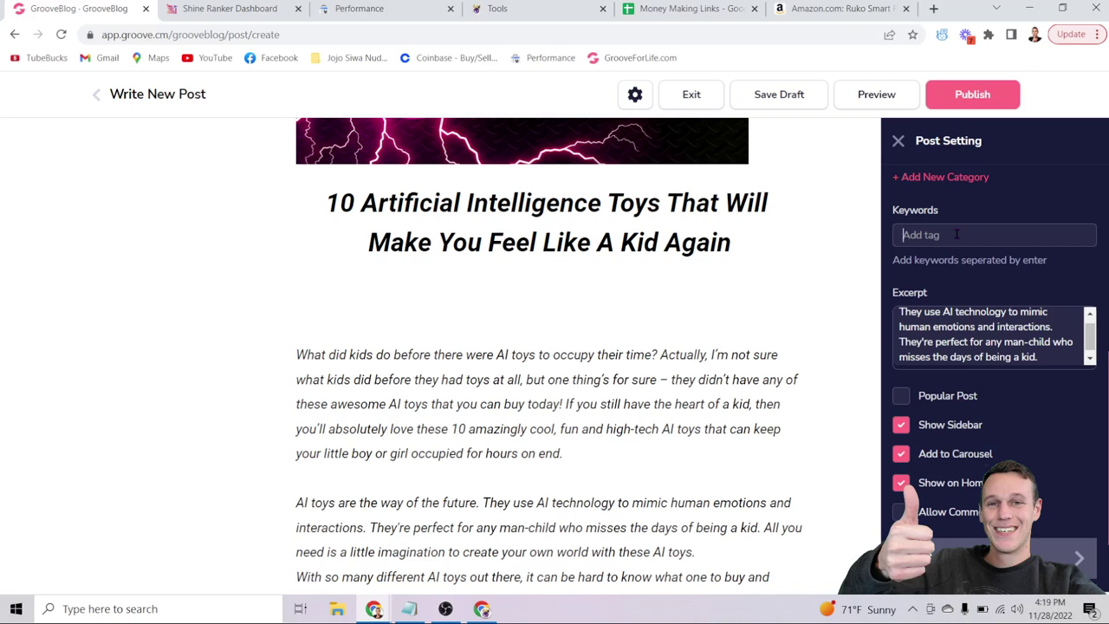
{"action": "type", "text": "ai"}
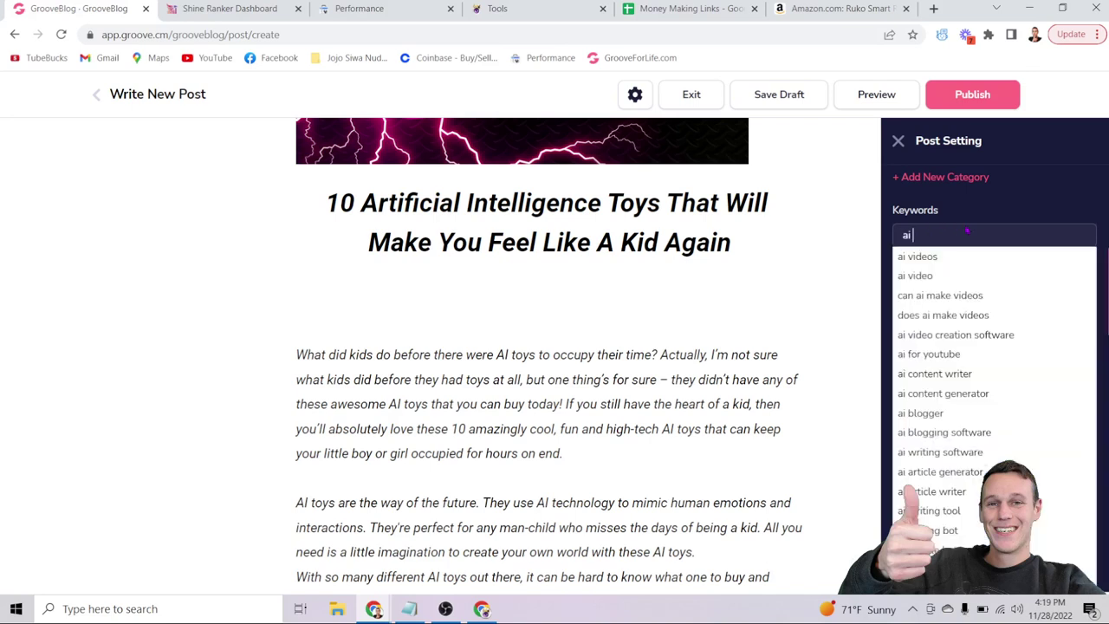
{"action": "type", "text": " toys"}
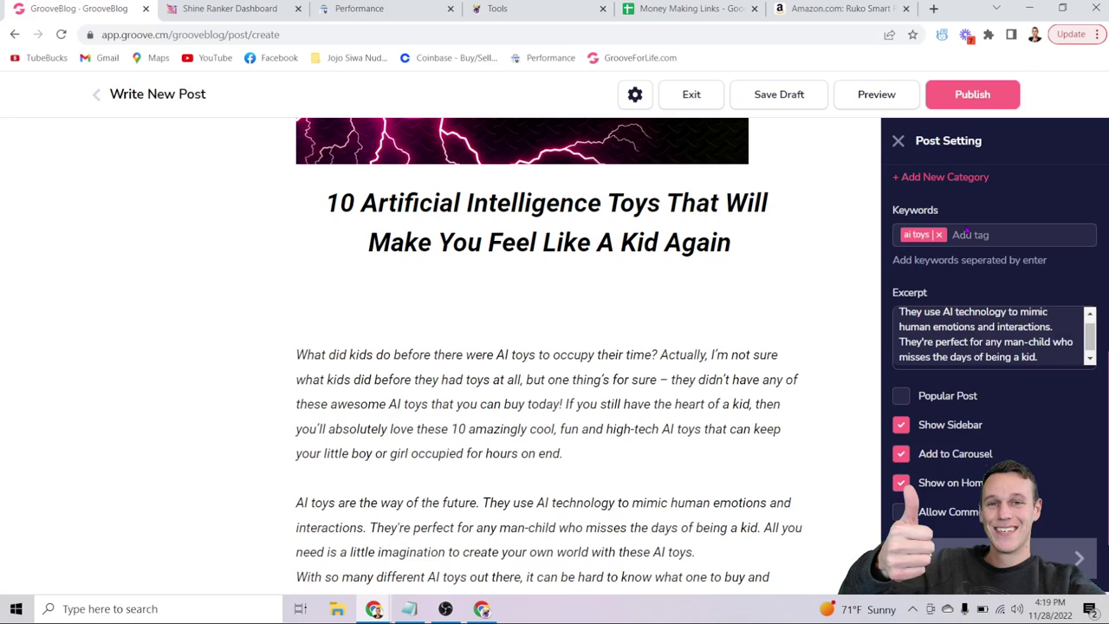
{"action": "type", "text": "ai toy"}
{"action": "key", "text": "Return"}
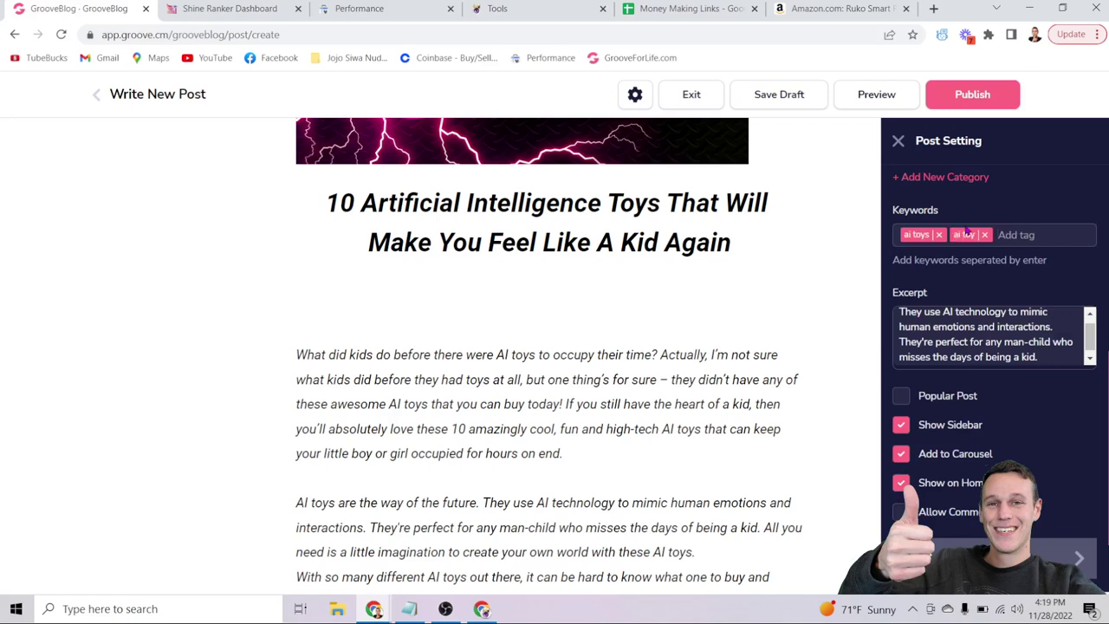
{"action": "type", "text": "artificial inte"}
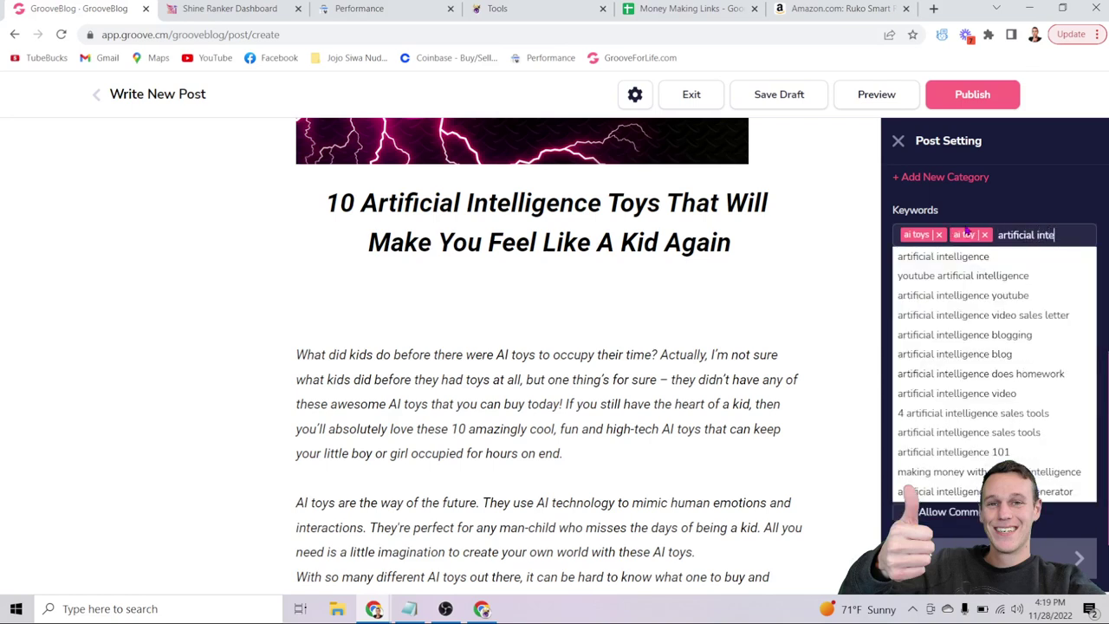
{"action": "type", "text": "lligence to"}
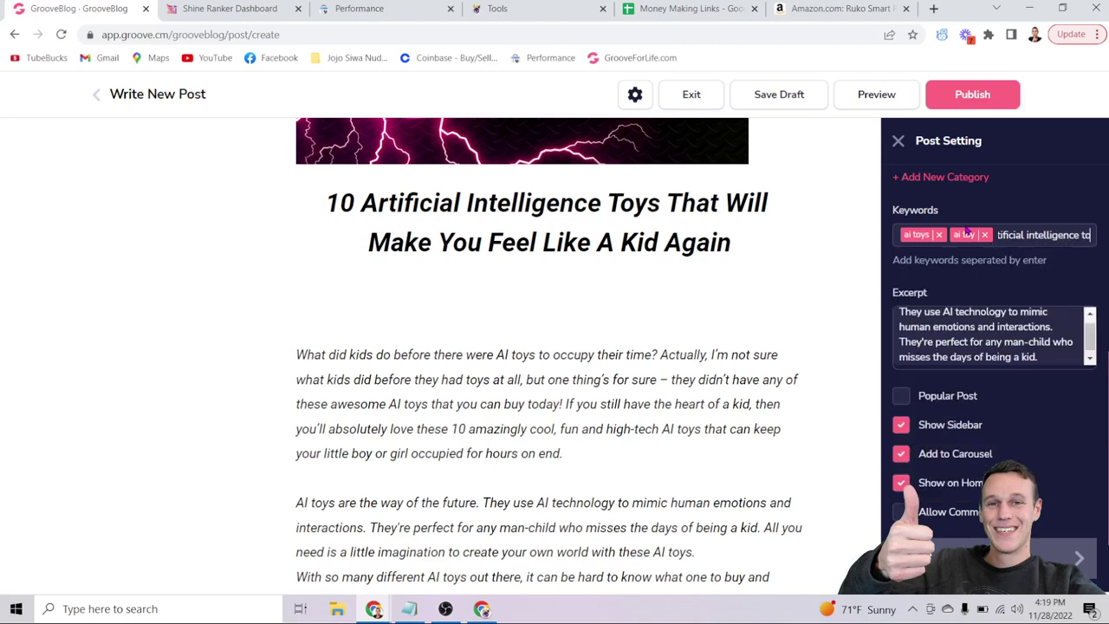
{"action": "type", "text": "ys"}
{"action": "key", "text": "Return"}
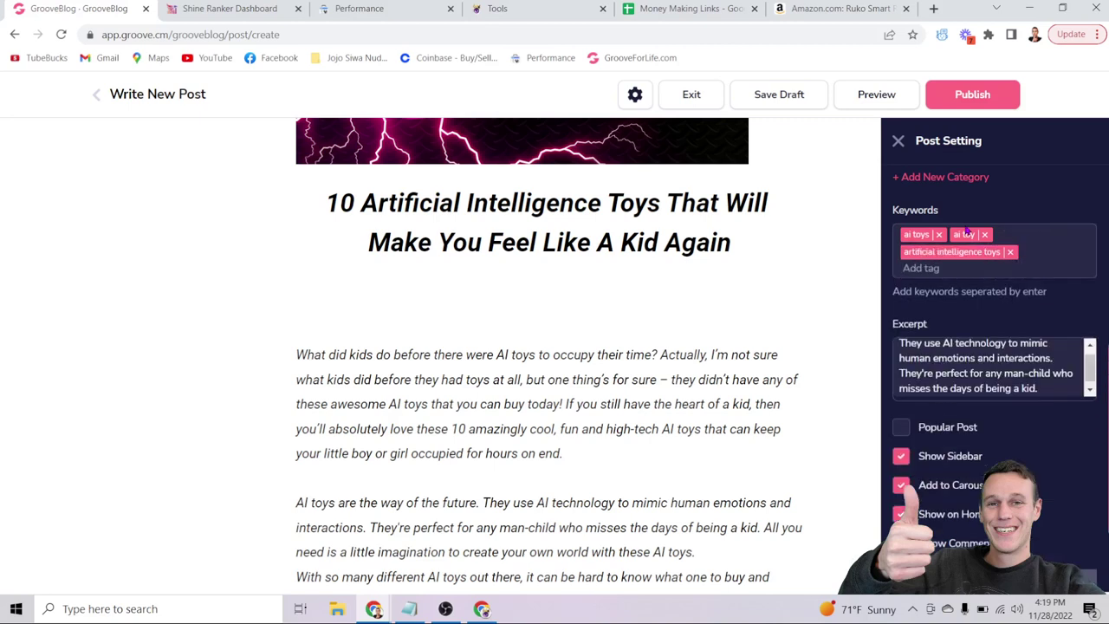
Step: Add the further post keywords "ai tech", "ai technology" and "fun ai"
{"action": "type", "text": "ai tech"}
{"action": "key", "text": "Return"}
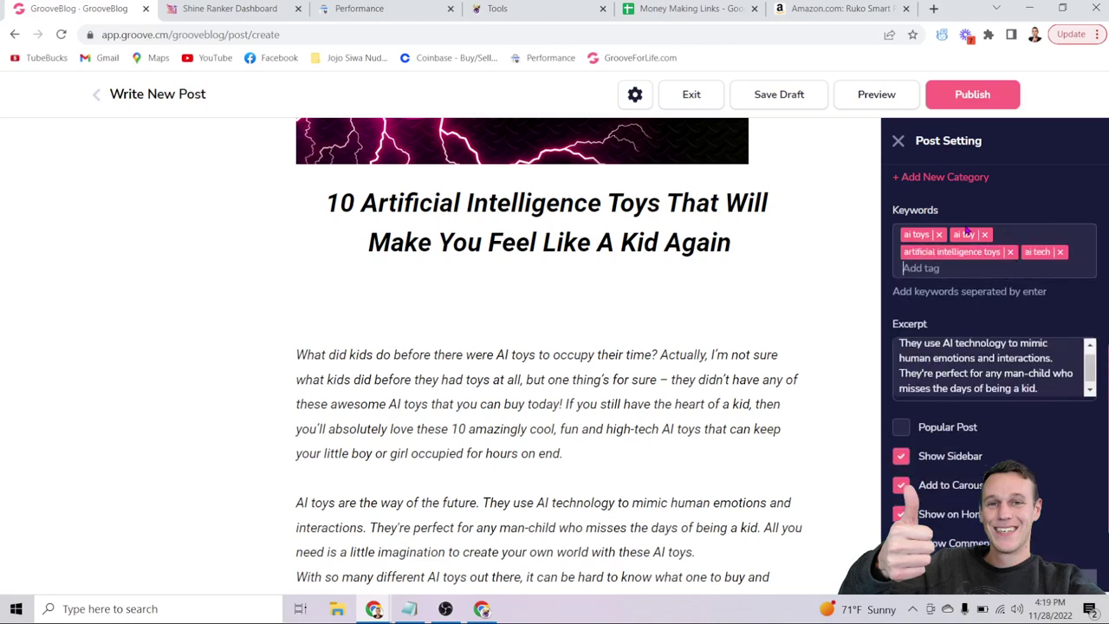
{"action": "type", "text": "ai technology"}
{"action": "key", "text": "Return"}
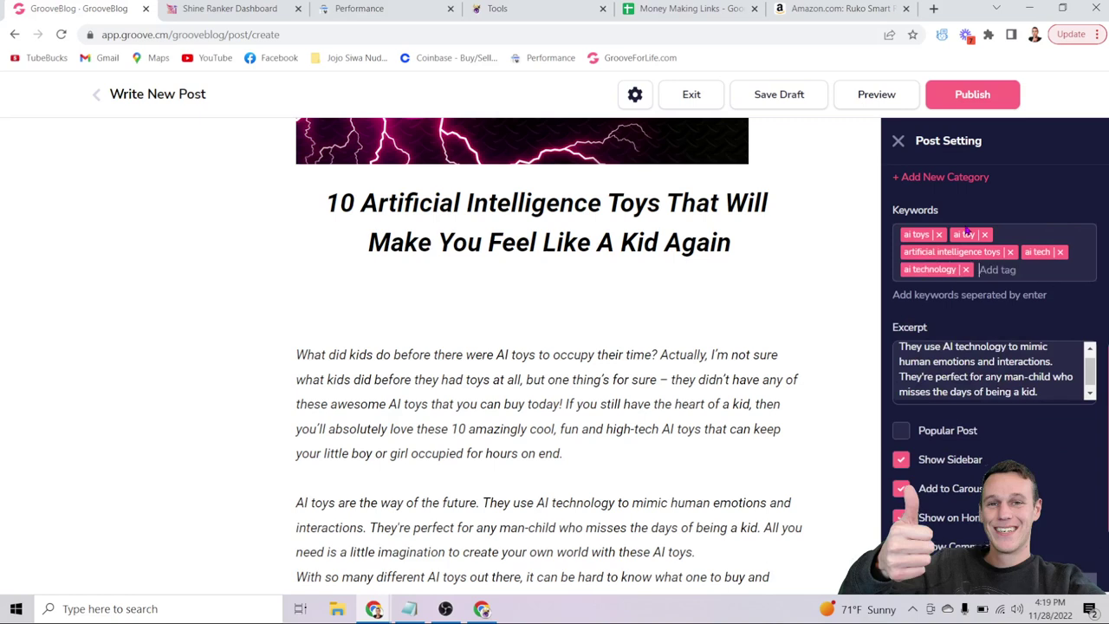
{"action": "type", "text": "fun ai"}
{"action": "key", "text": "Return"}
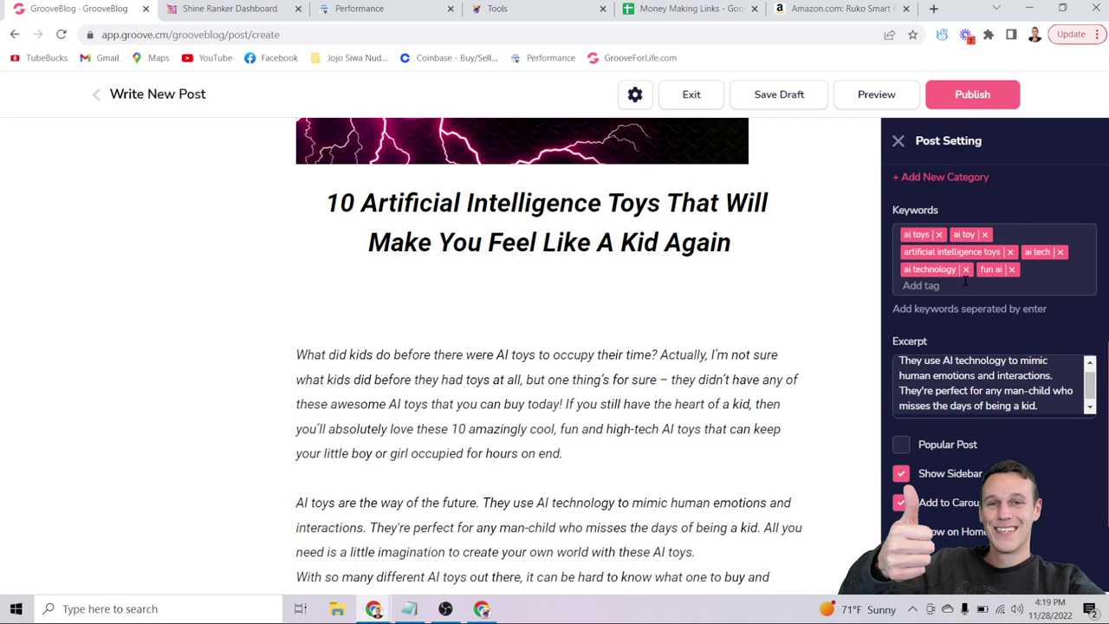
{"action": "type", "text": "toys you"}
{"action": "key", "text": "BackSpace"}
{"action": "key", "text": "BackSpace"}
{"action": "key", "text": "BackSpace"}
{"action": "key", "text": "BackSpace"}
{"action": "key", "text": "BackSpace"}
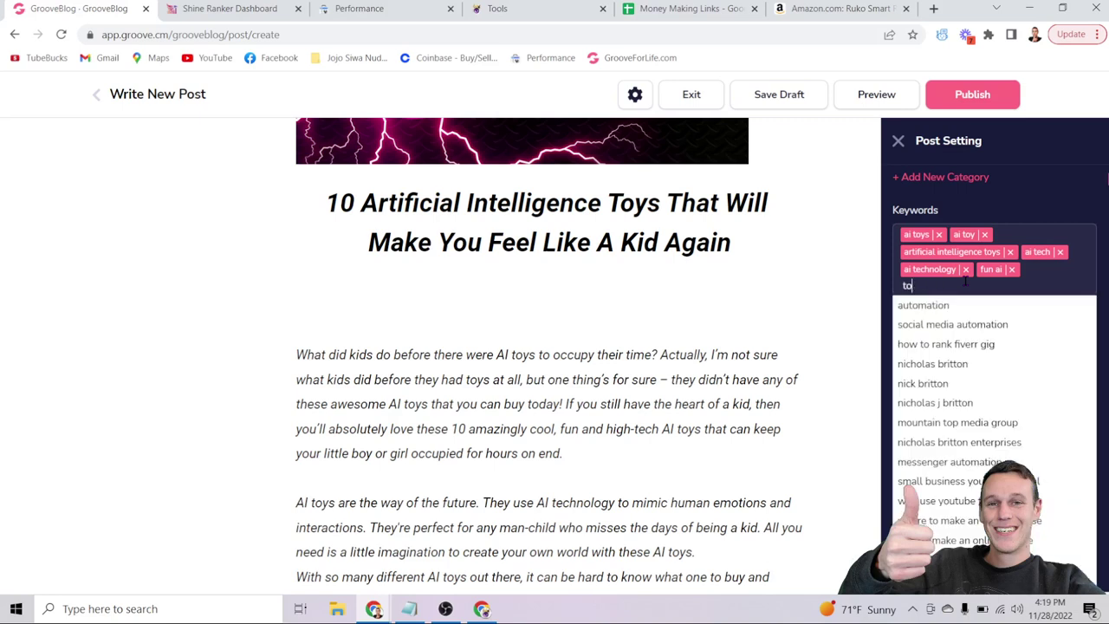
{"action": "key", "text": "BackSpace"}
{"action": "key", "text": "BackSpace"}
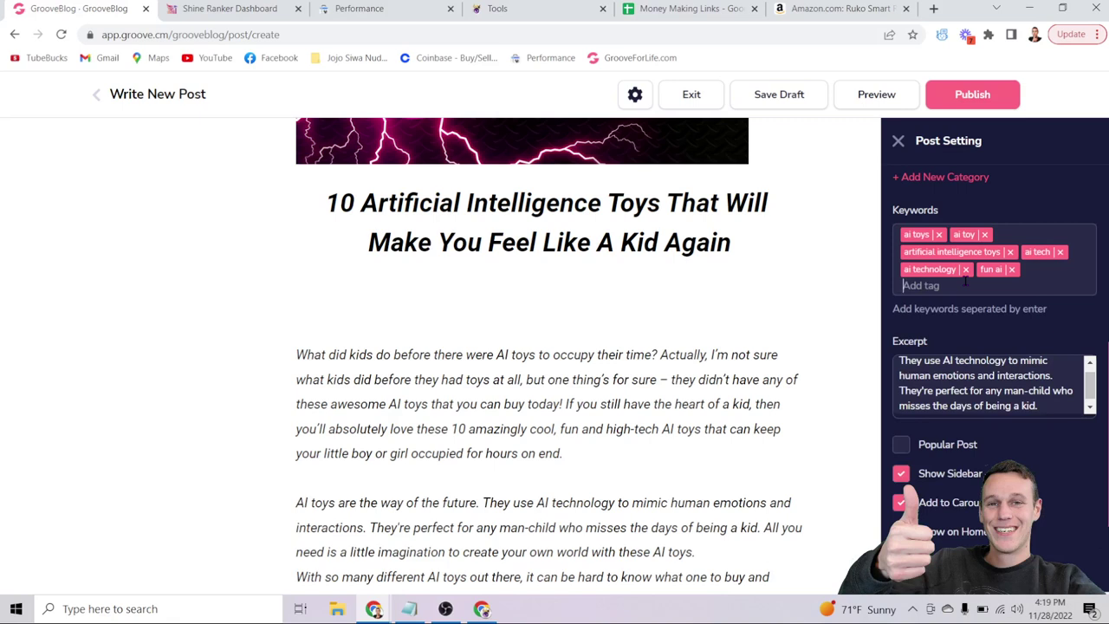
Step: Add the long-tail post keywords "toys that use ai" and "toys with artificial intelligence"
{"action": "type", "text": "toys that use ai"}
{"action": "key", "text": "Return"}
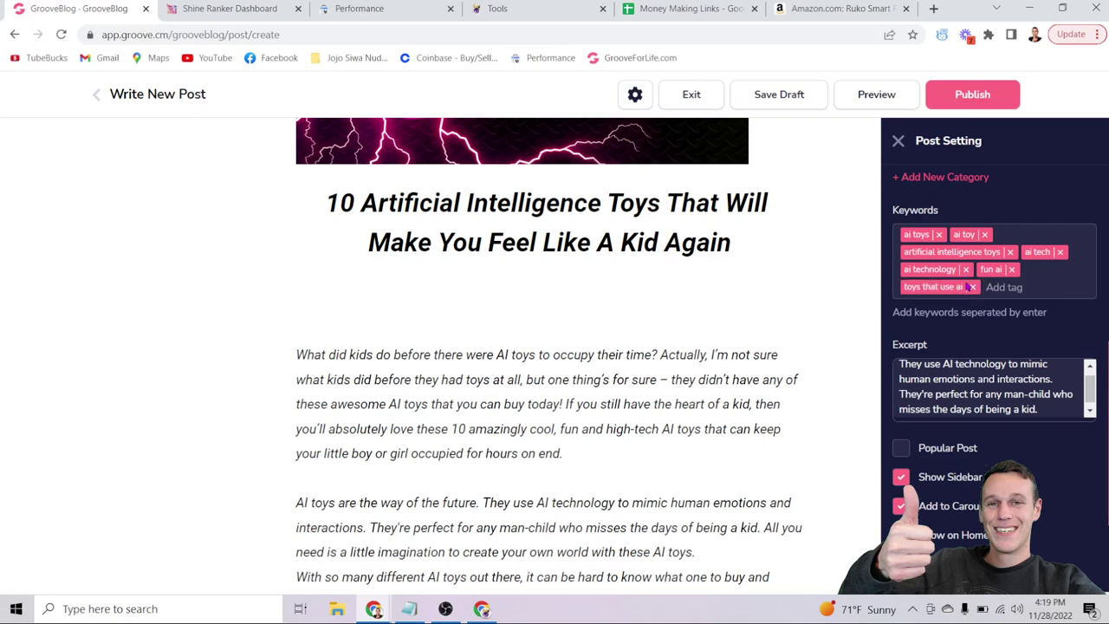
{"action": "type", "text": "toys with artificial intel"}
{"action": "type", "text": "ligence"}
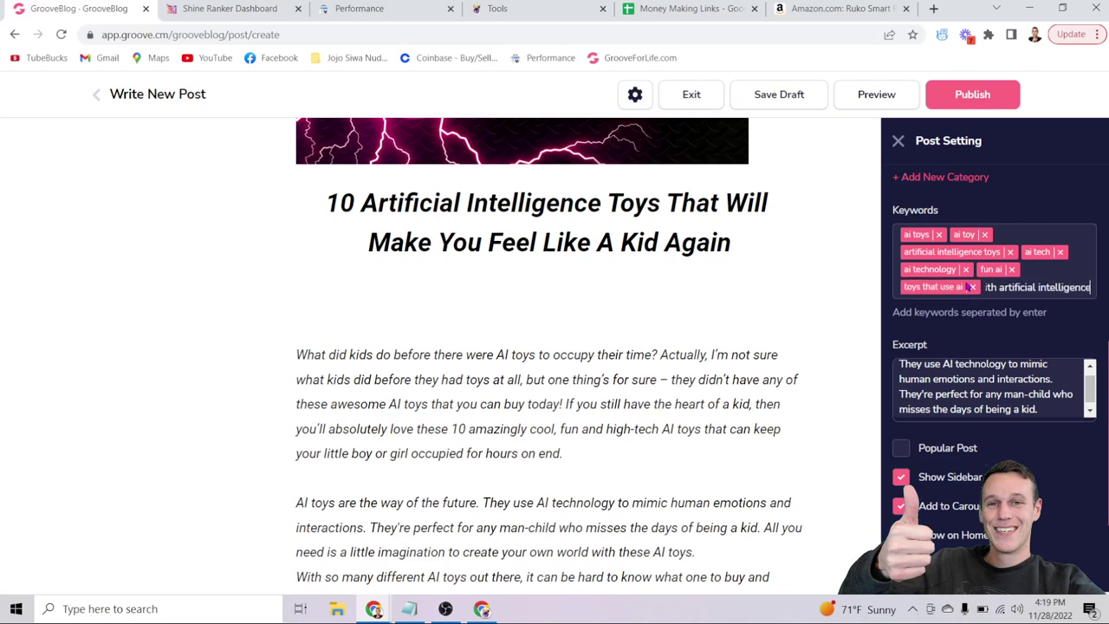
{"action": "key", "text": "Return"}
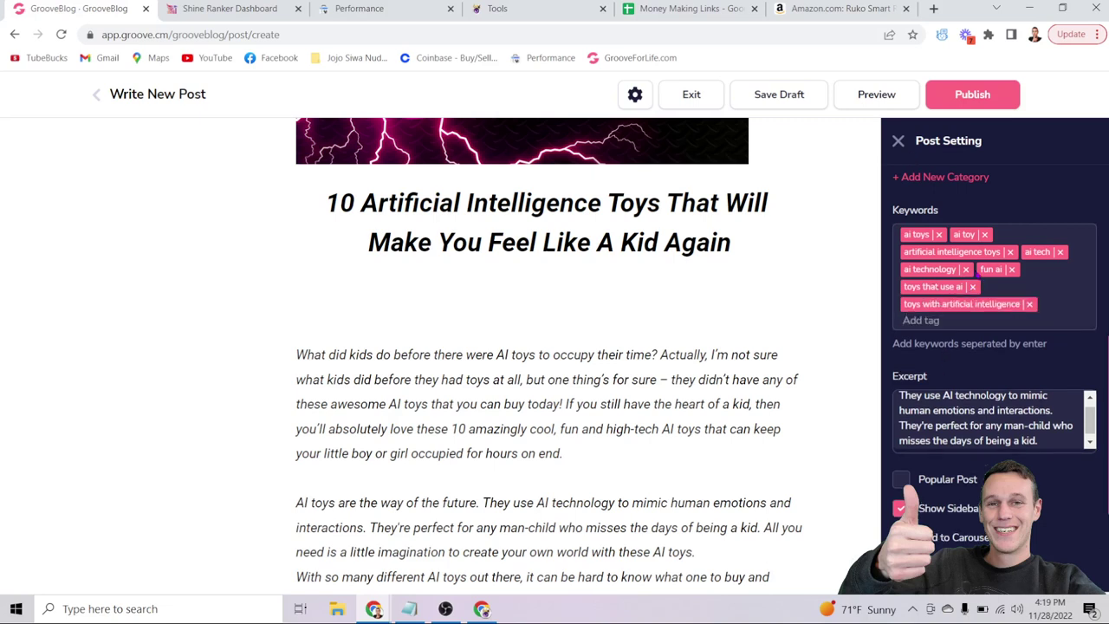
Step: Review the article's intro and the post's keywords, excerpt and display options, then expand and check its metadata title, description and keywords
{"action": "scroll", "coordinate": [757, 321], "scroll_direction": "down", "scroll_amount": 2}
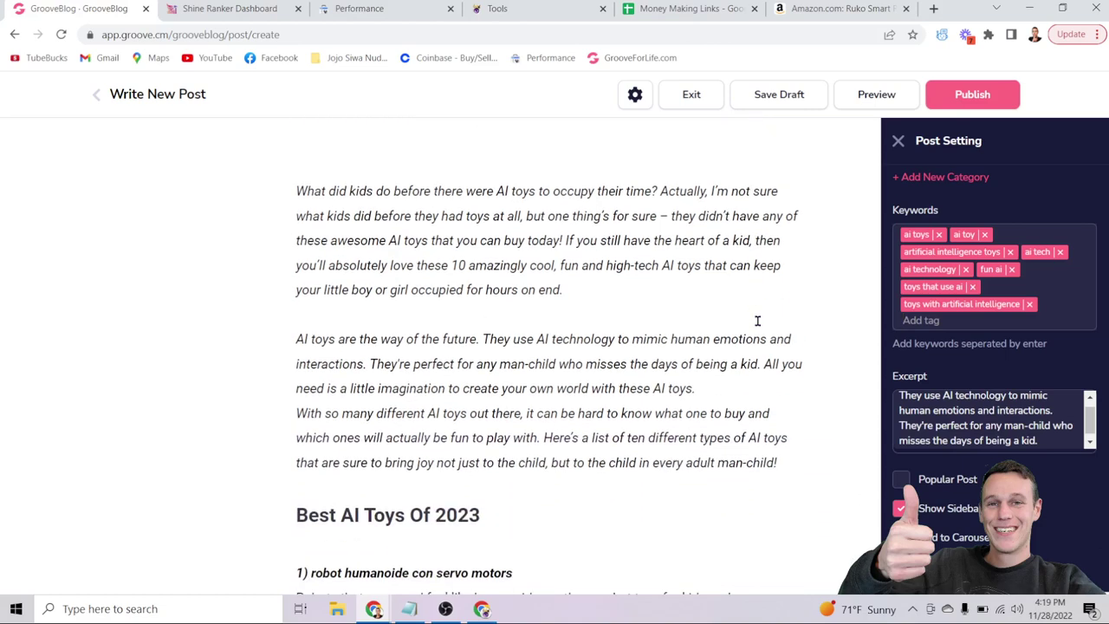
{"action": "scroll", "coordinate": [757, 321], "scroll_direction": "up", "scroll_amount": 6}
{"action": "scroll", "coordinate": [977, 201], "scroll_direction": "down", "scroll_amount": 3}
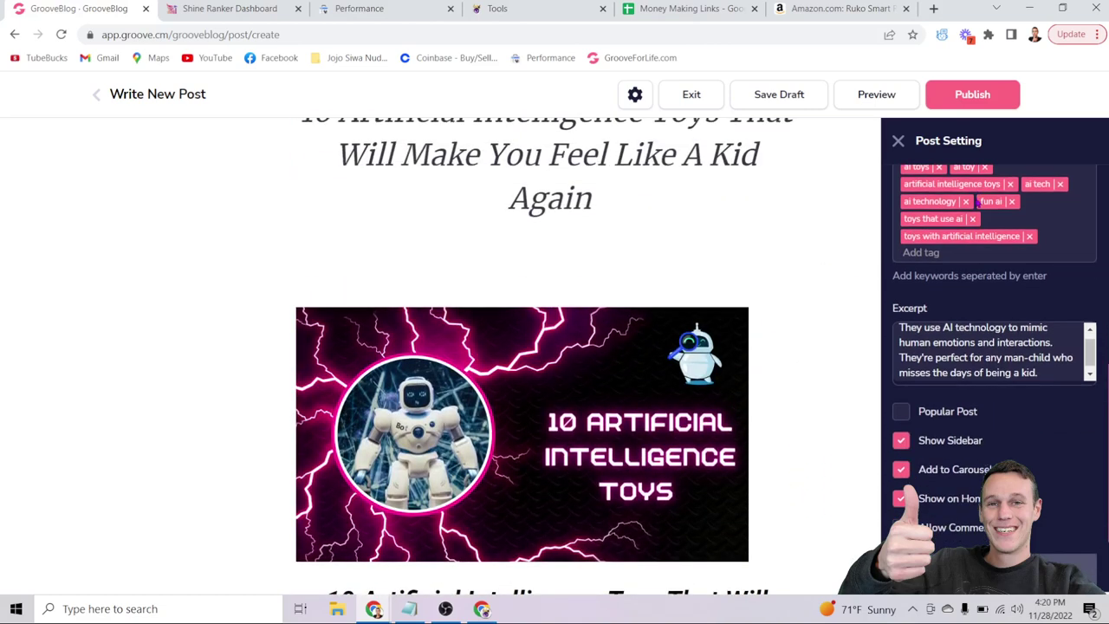
{"action": "scroll", "coordinate": [977, 201], "scroll_direction": "up", "scroll_amount": 3}
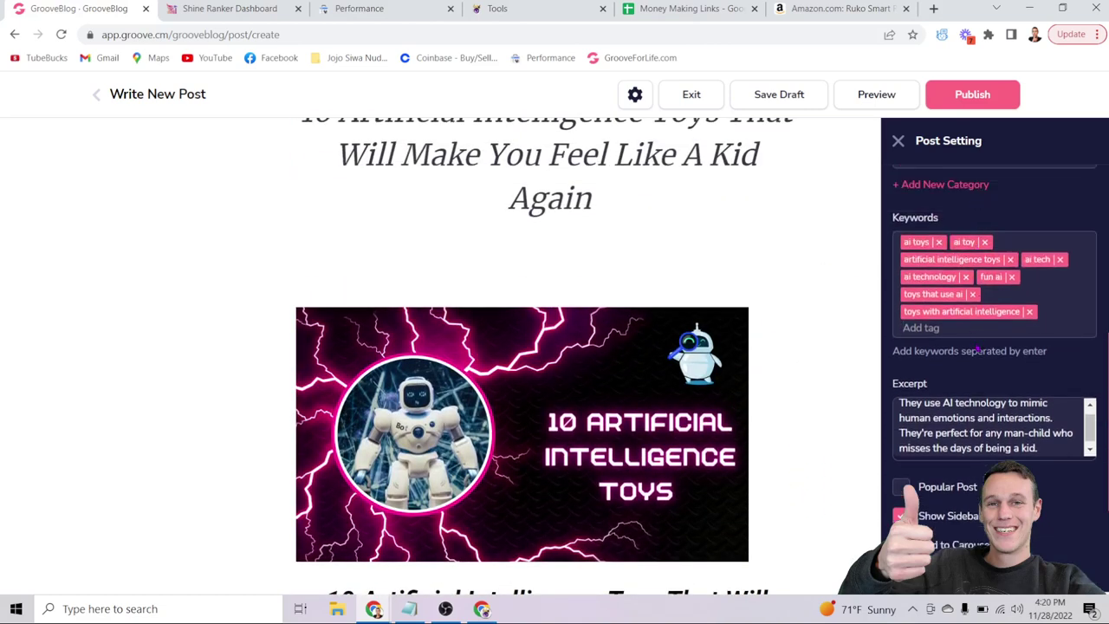
{"action": "scroll", "coordinate": [979, 349], "scroll_direction": "down", "scroll_amount": 1}
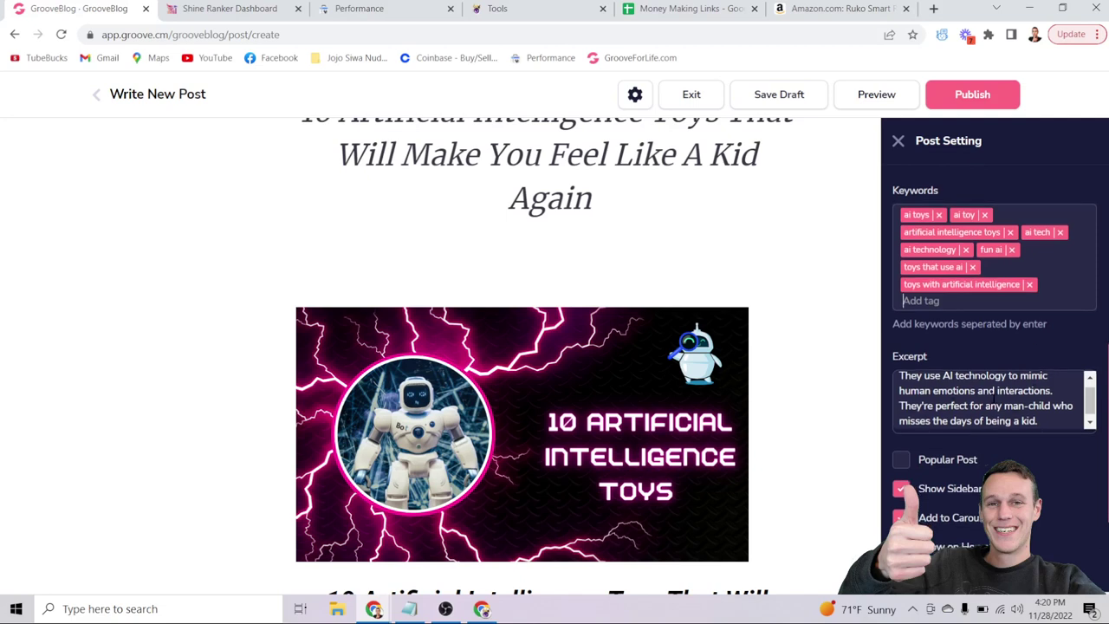
{"action": "scroll", "coordinate": [1042, 348], "scroll_direction": "down", "scroll_amount": 1}
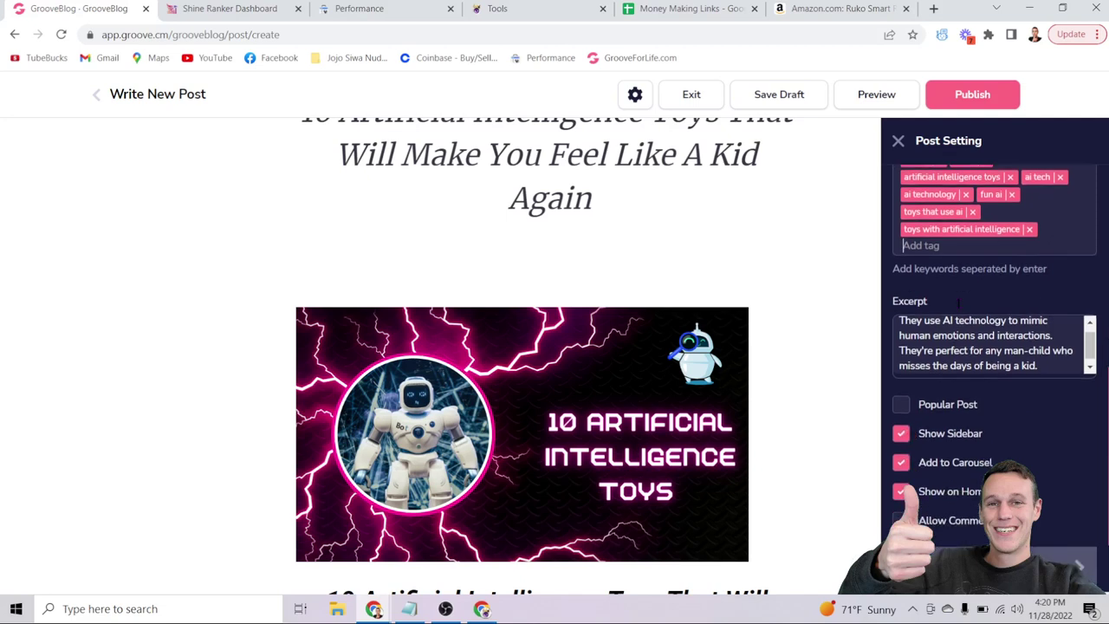
{"action": "scroll", "coordinate": [958, 303], "scroll_direction": "down", "scroll_amount": 1}
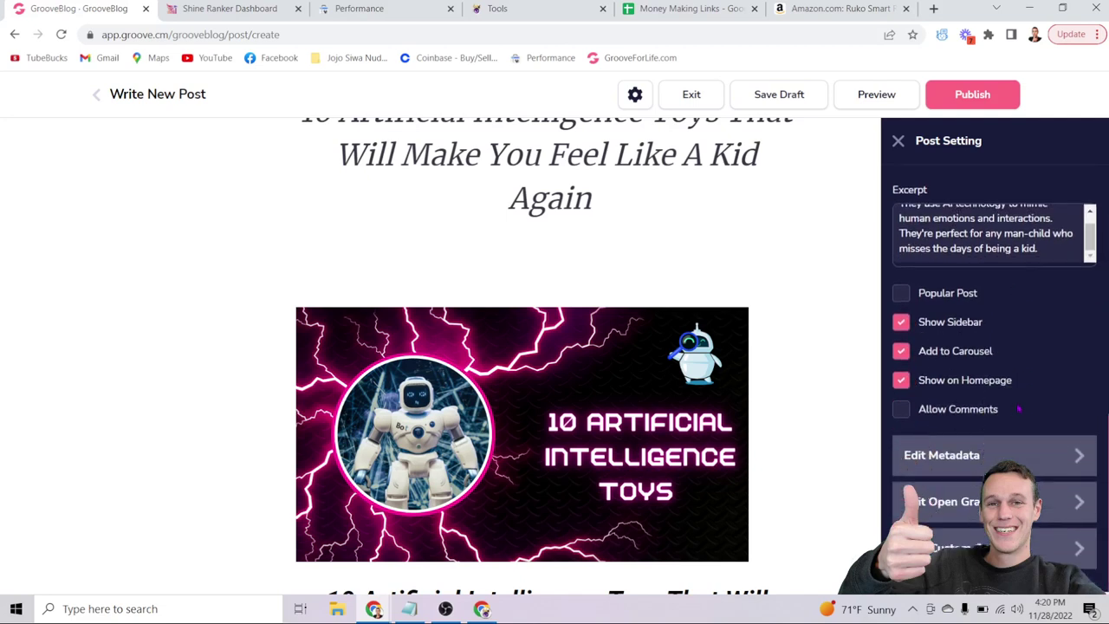
{"action": "left_click", "coordinate": [1015, 454]}
{"action": "scroll", "coordinate": [1051, 327], "scroll_direction": "down", "scroll_amount": 2}
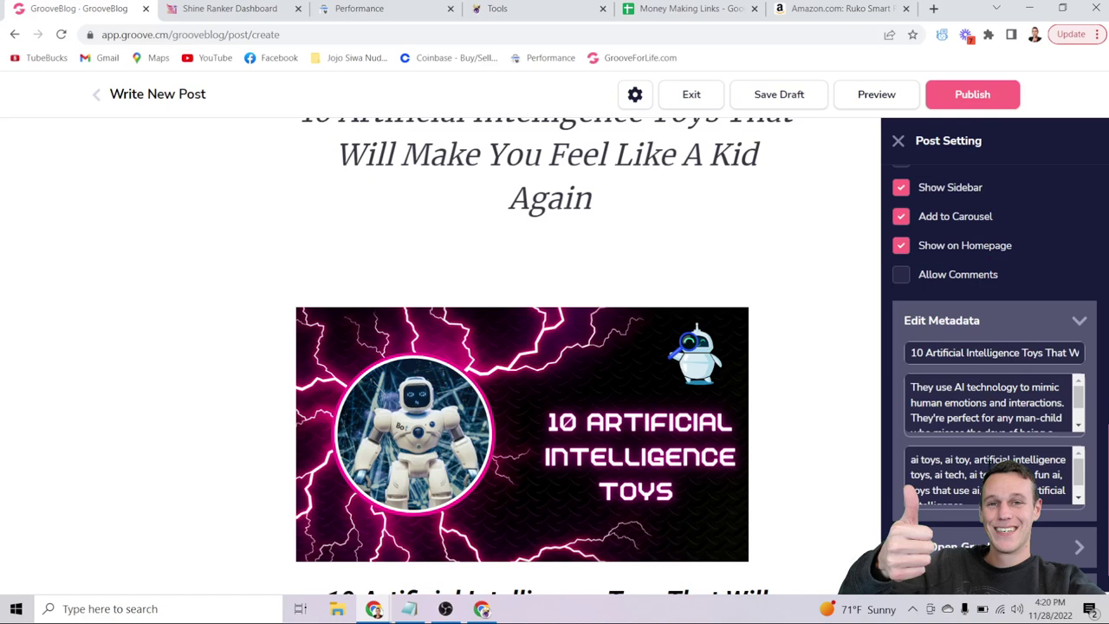
{"action": "scroll", "coordinate": [963, 360], "scroll_direction": "up", "scroll_amount": 3}
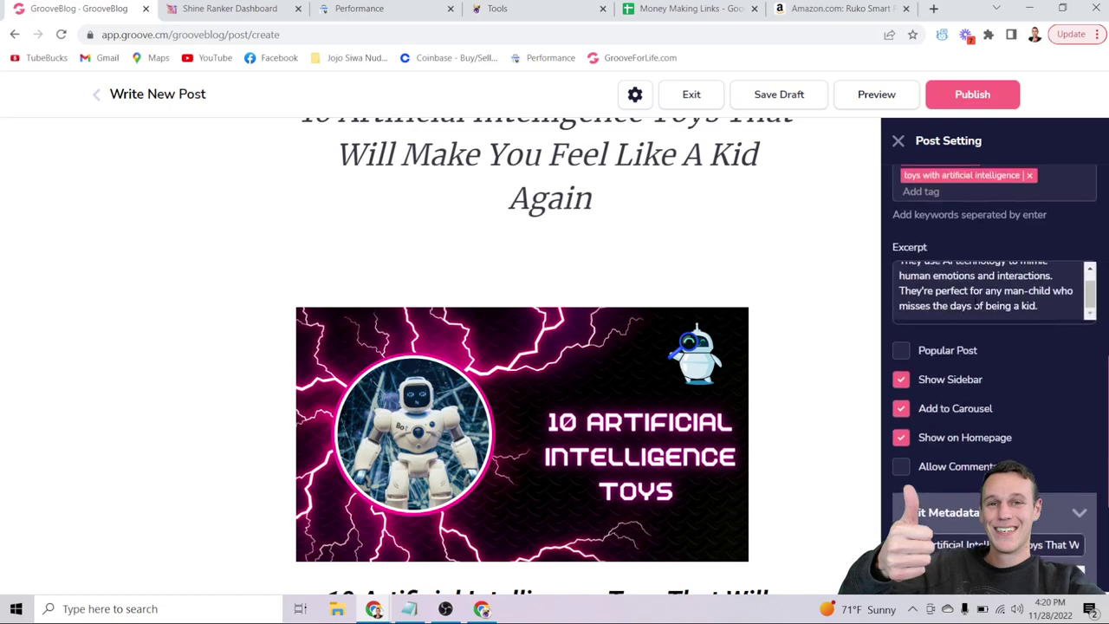
{"action": "scroll", "coordinate": [988, 356], "scroll_direction": "down", "scroll_amount": 3}
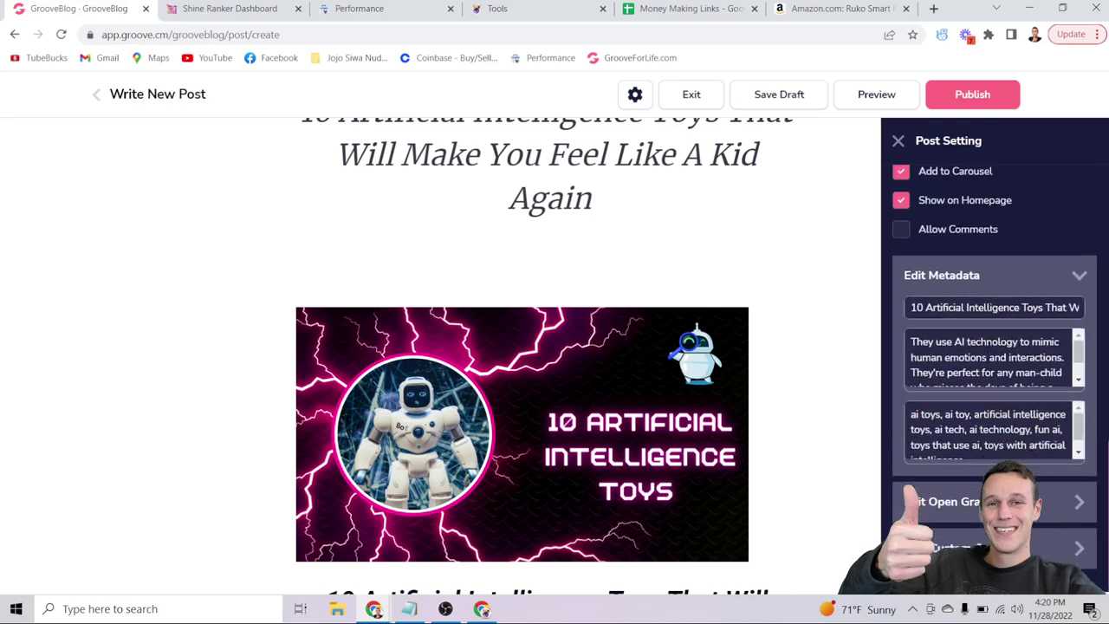
Step: Expand the Open Graph settings and check the title, slug, type, description and image, ending back at the featured image
{"action": "left_click", "coordinate": [987, 500]}
{"action": "scroll", "coordinate": [987, 364], "scroll_direction": "down", "scroll_amount": 3}
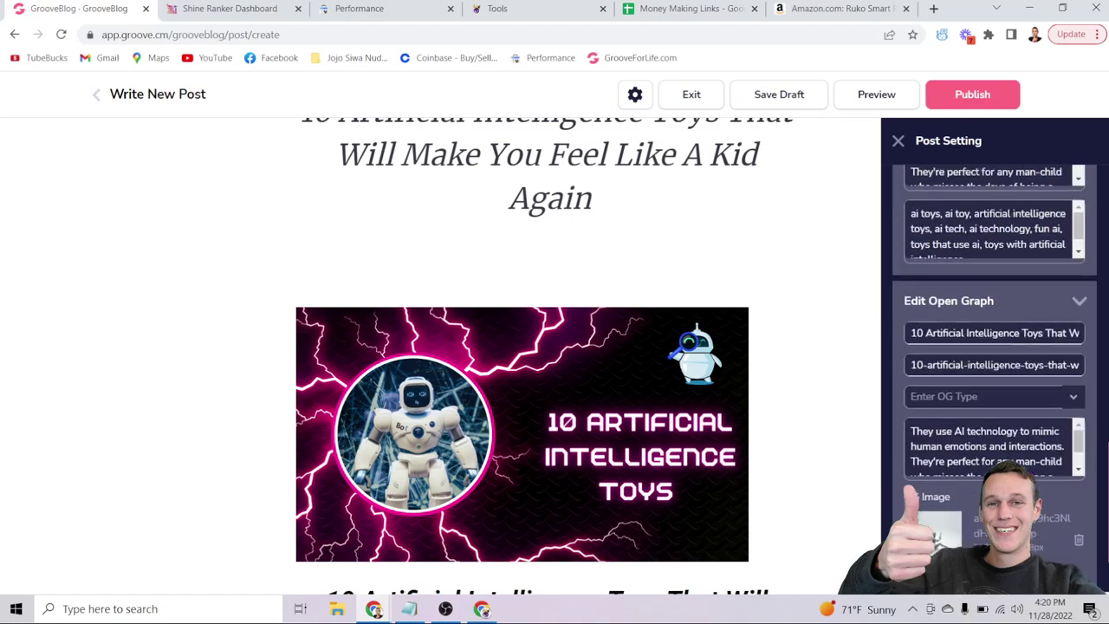
{"action": "scroll", "coordinate": [971, 299], "scroll_direction": "down", "scroll_amount": 2}
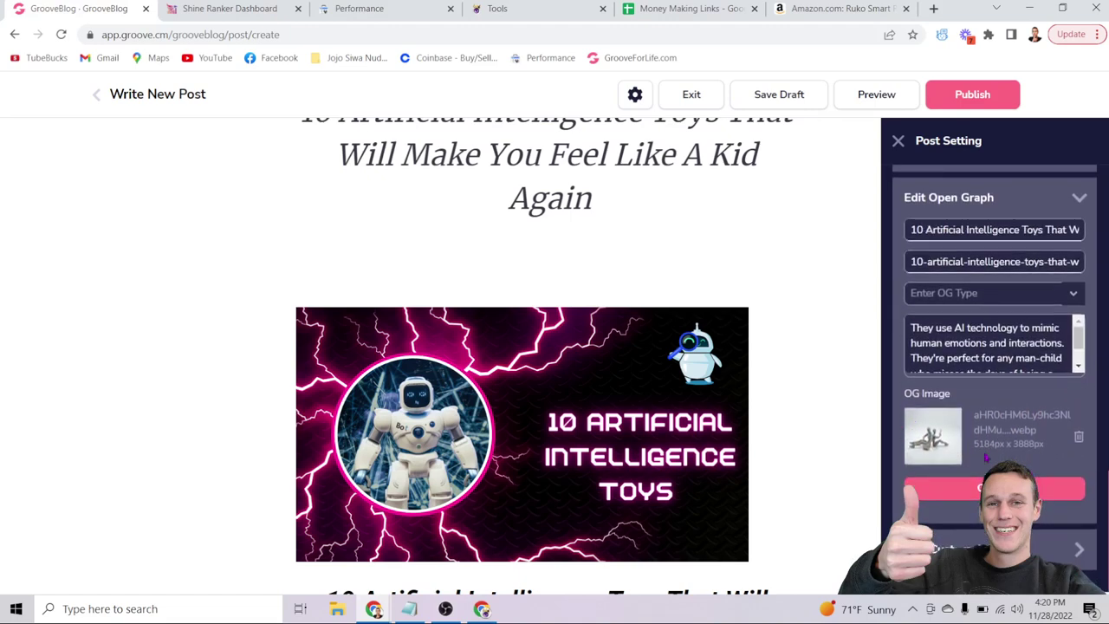
{"action": "scroll", "coordinate": [1003, 448], "scroll_direction": "up", "scroll_amount": 10}
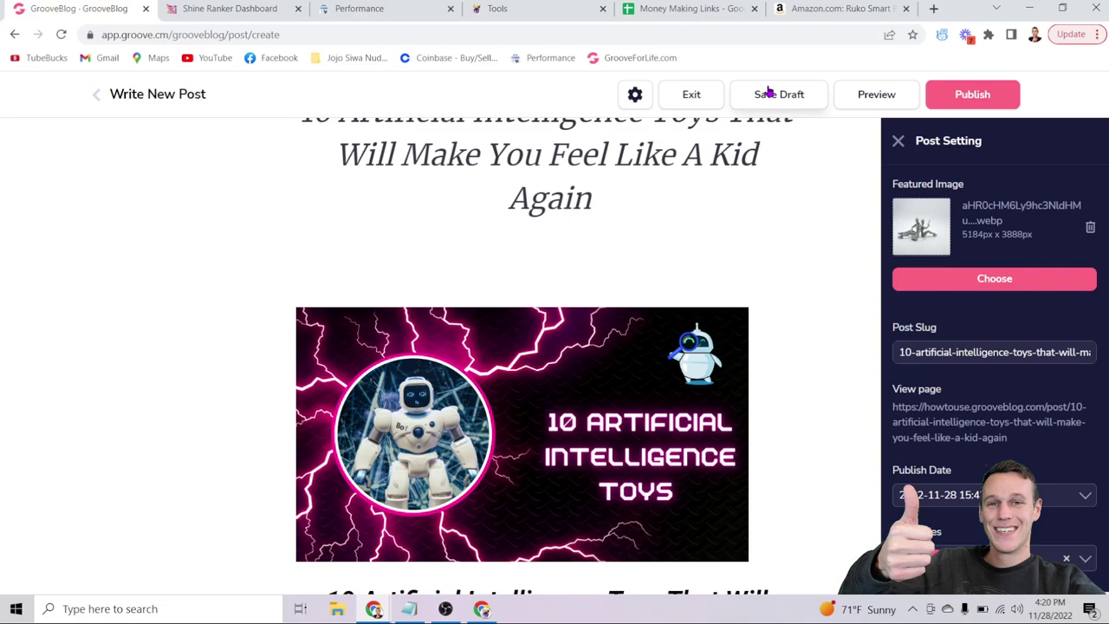
Step: Publish the blog post about 10 artificial intelligence toys
{"action": "left_click", "coordinate": [961, 95]}
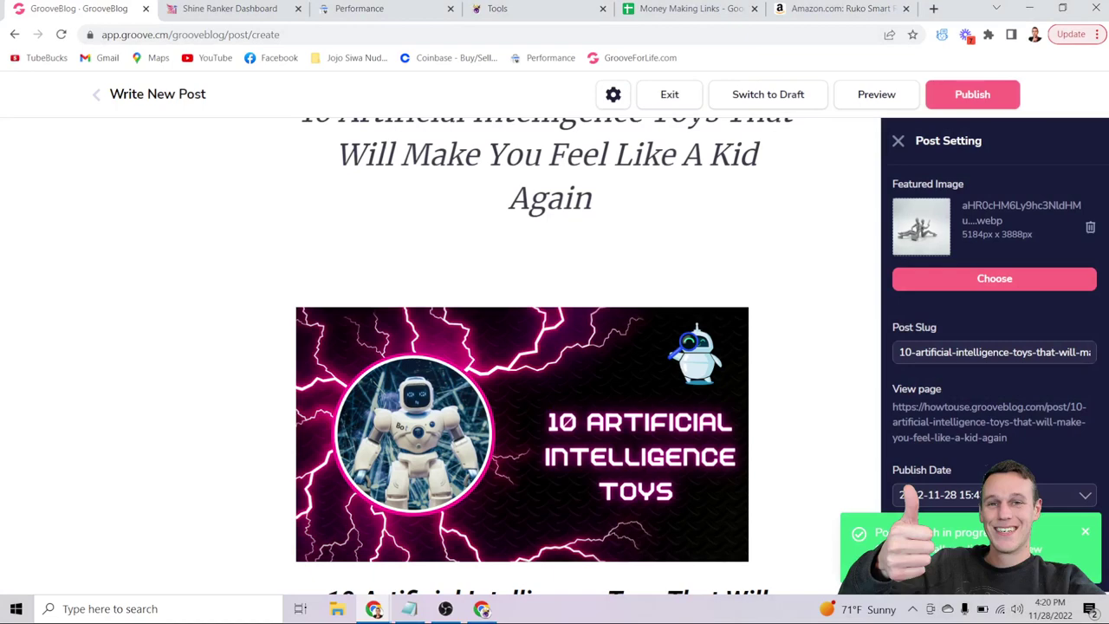
Step: Review the article's title, banner image, intro and first toy entries, along with its slug, category, keywords, metadata and Open Graph settings
{"action": "scroll", "coordinate": [606, 287], "scroll_direction": "down", "scroll_amount": 6}
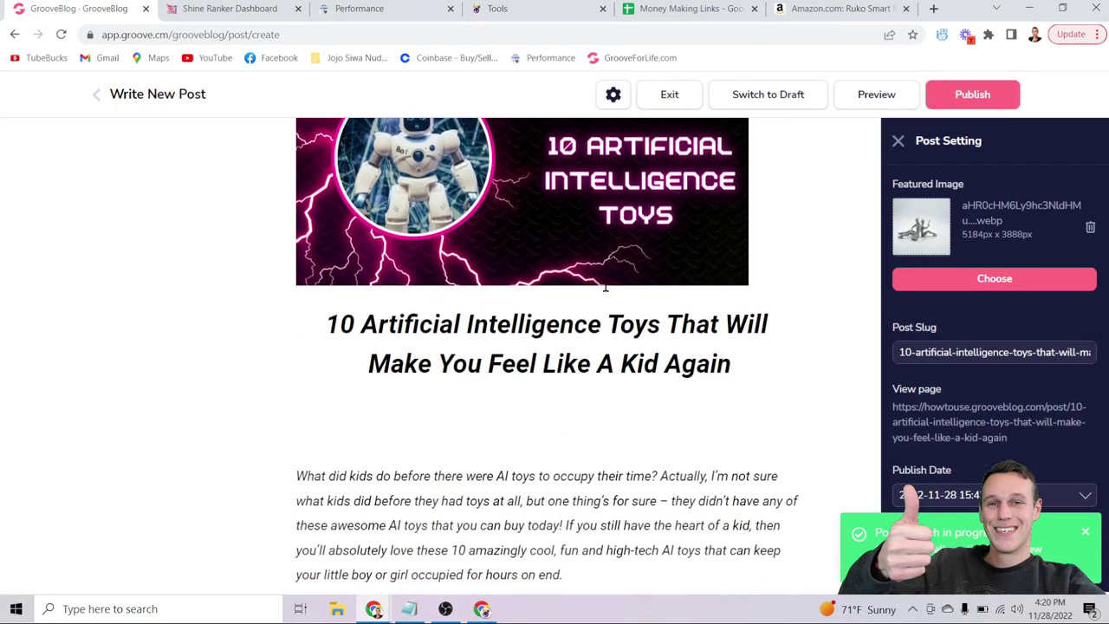
{"action": "scroll", "coordinate": [606, 287], "scroll_direction": "down", "scroll_amount": 1}
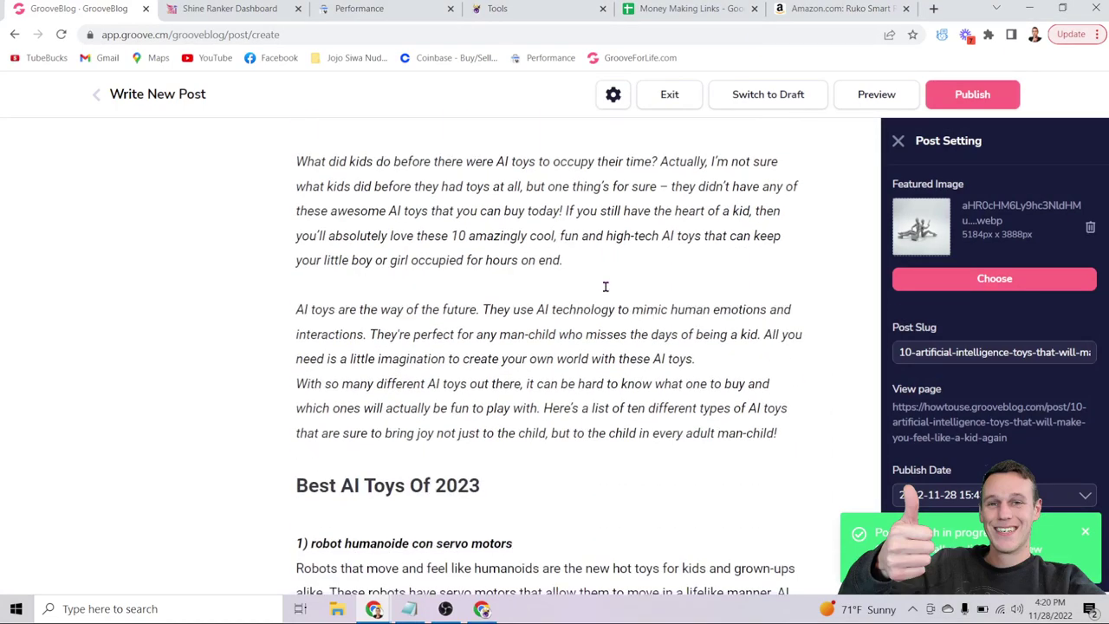
{"action": "scroll", "coordinate": [606, 287], "scroll_direction": "down", "scroll_amount": 4}
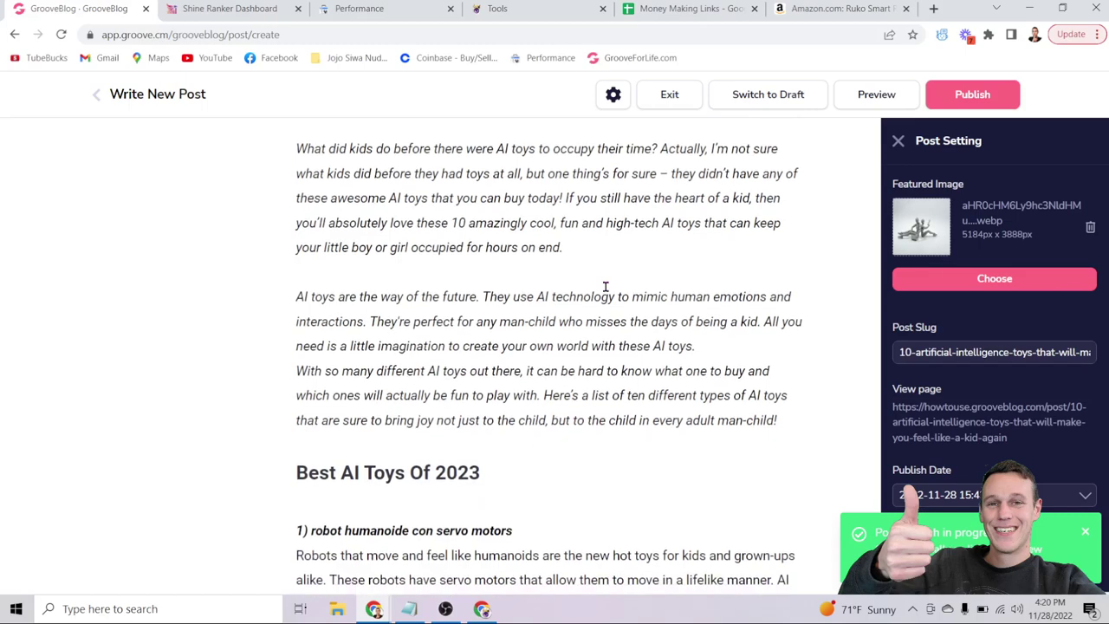
{"action": "scroll", "coordinate": [606, 287], "scroll_direction": "up", "scroll_amount": 10}
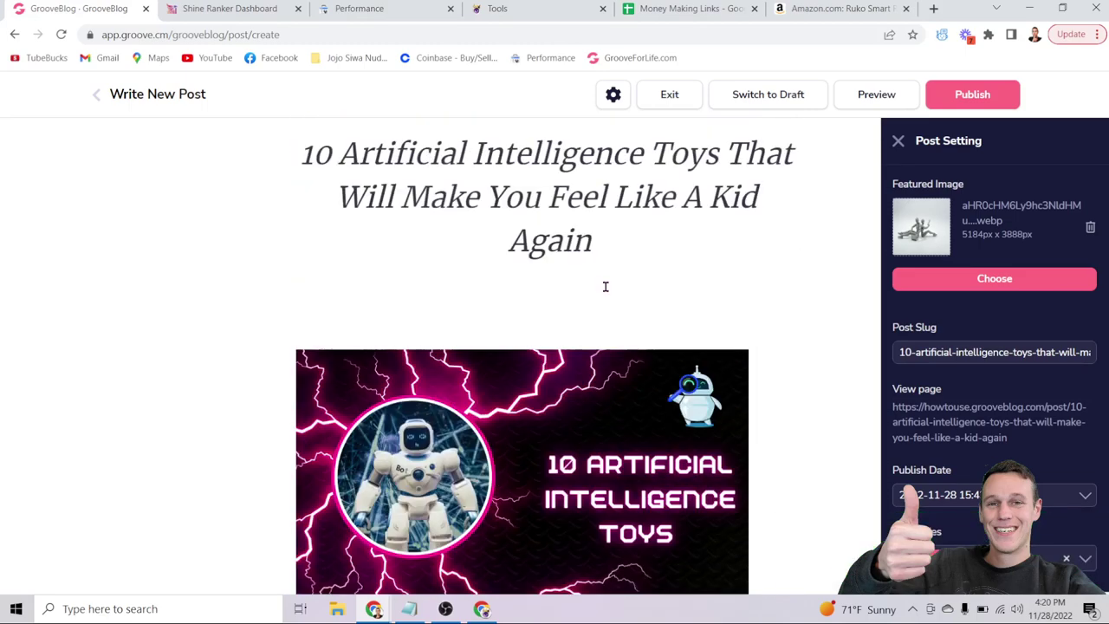
{"action": "scroll", "coordinate": [767, 188], "scroll_direction": "down", "scroll_amount": 1}
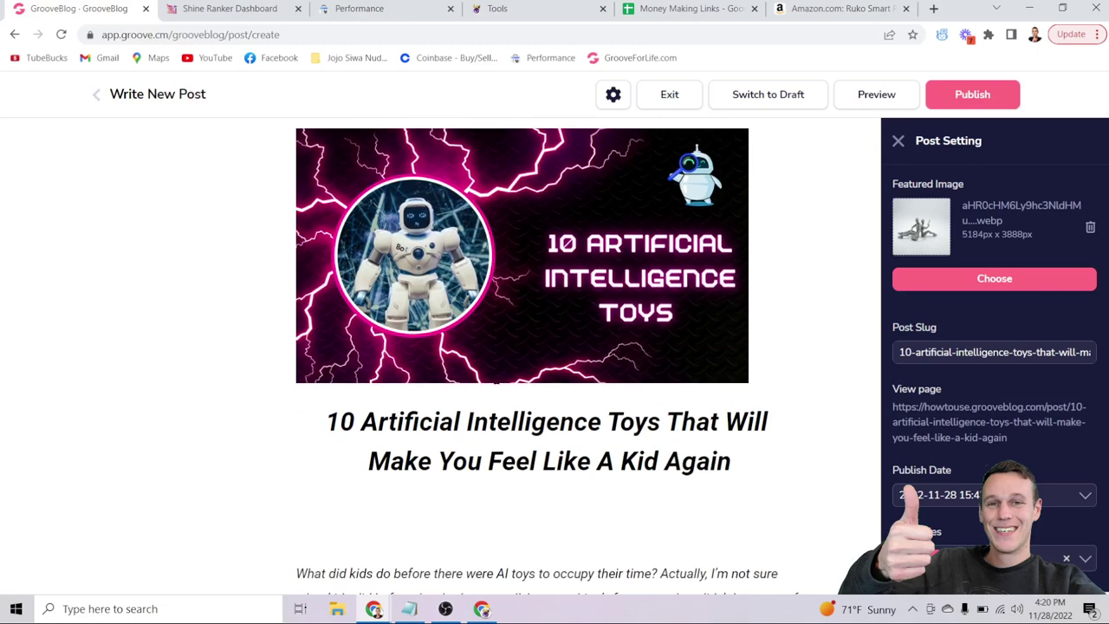
{"action": "scroll", "coordinate": [663, 424], "scroll_direction": "down", "scroll_amount": 2}
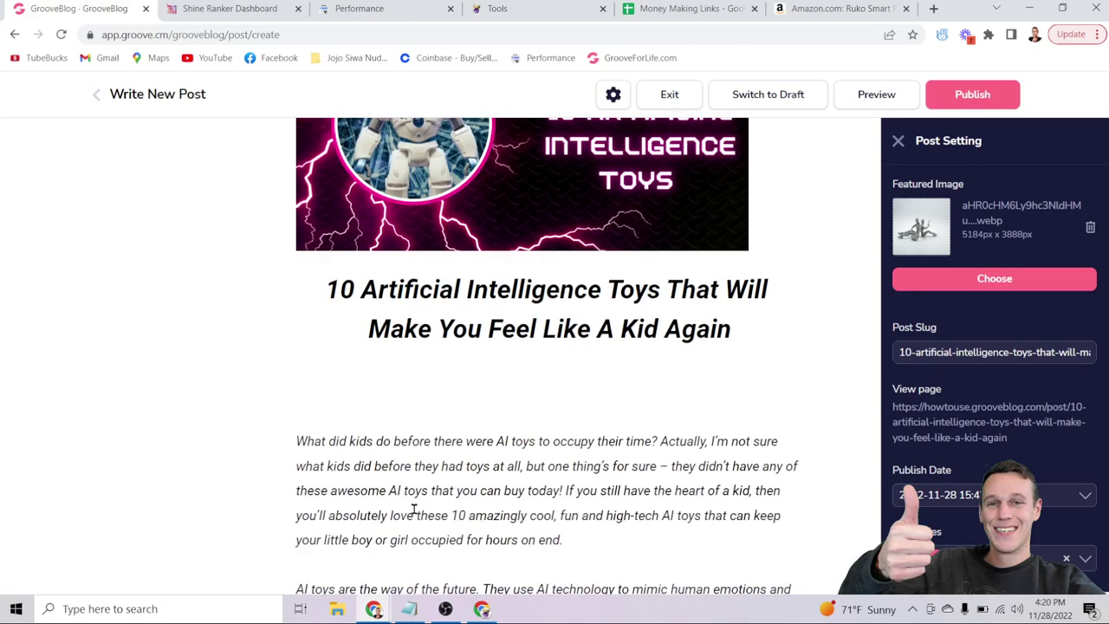
{"action": "scroll", "coordinate": [414, 508], "scroll_direction": "down", "scroll_amount": 6}
{"action": "scroll", "coordinate": [885, 372], "scroll_direction": "down", "scroll_amount": 1}
{"action": "scroll", "coordinate": [984, 257], "scroll_direction": "down", "scroll_amount": 7}
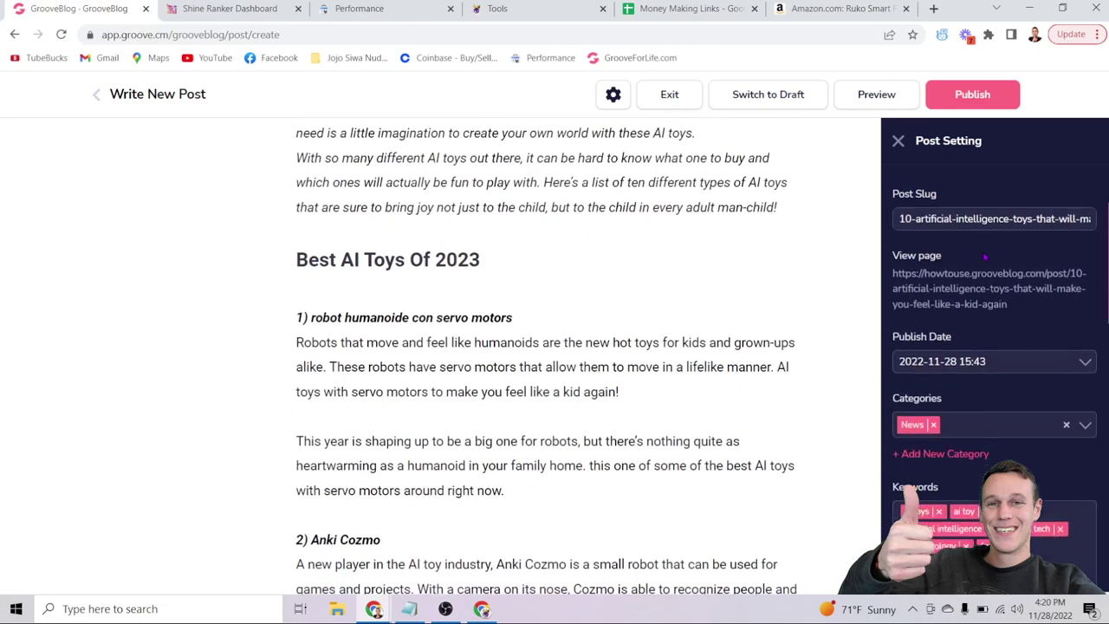
{"action": "scroll", "coordinate": [984, 257], "scroll_direction": "down", "scroll_amount": 1}
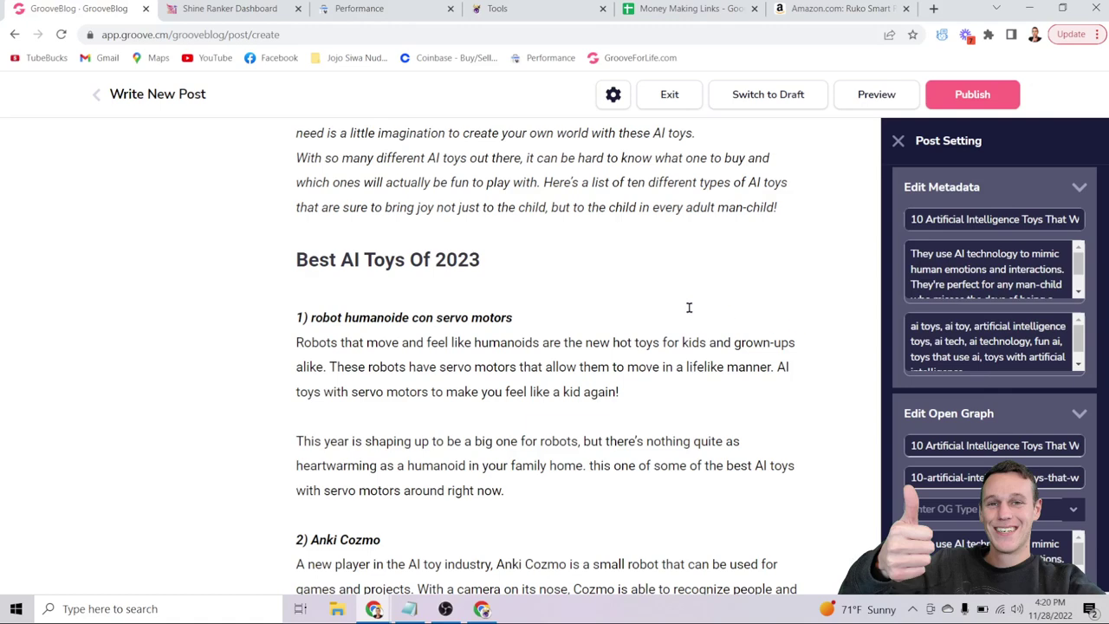
{"action": "scroll", "coordinate": [616, 292], "scroll_direction": "up", "scroll_amount": 10}
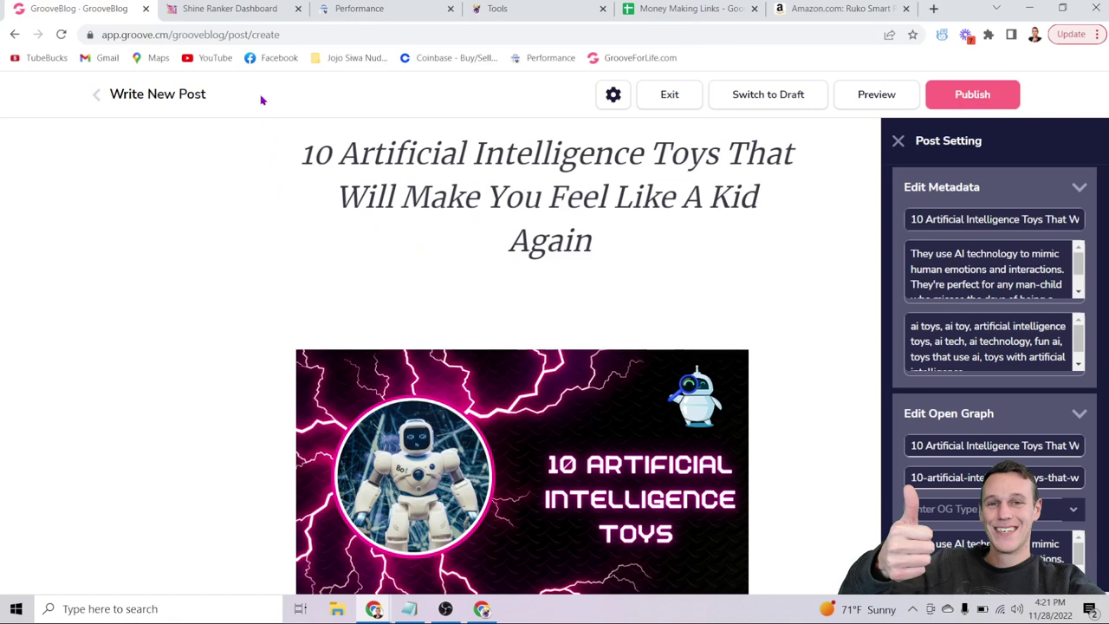
Step: Switch to Shine Ranker and run keyword research for "ai toys", "ai toy" and "artificial intelligence toys"
{"action": "left_click", "coordinate": [235, 11]}
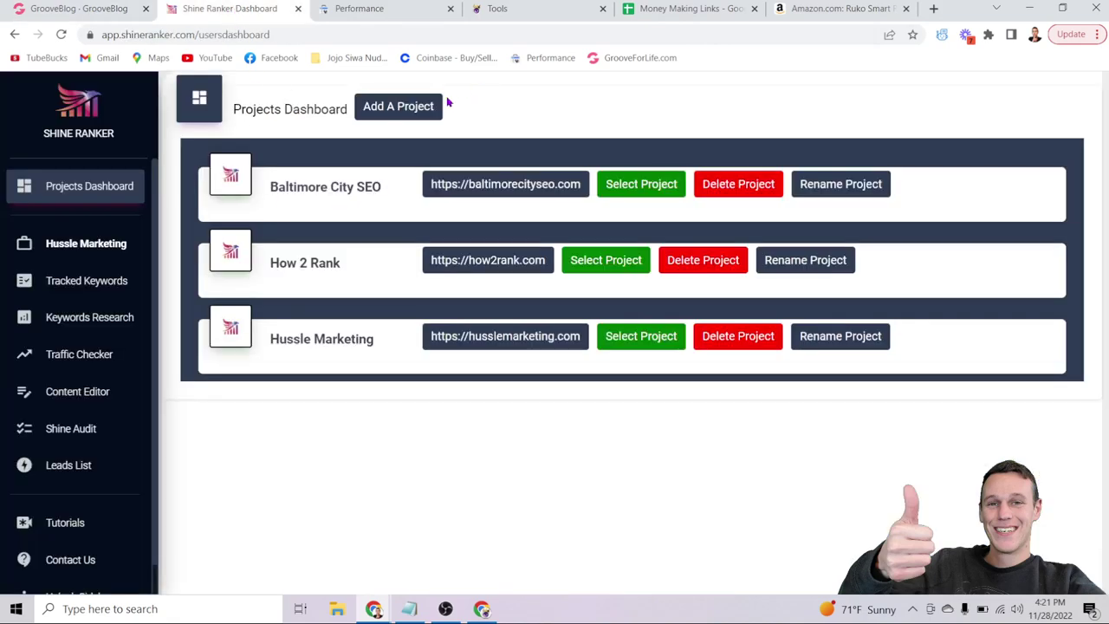
{"action": "left_click", "coordinate": [86, 317]}
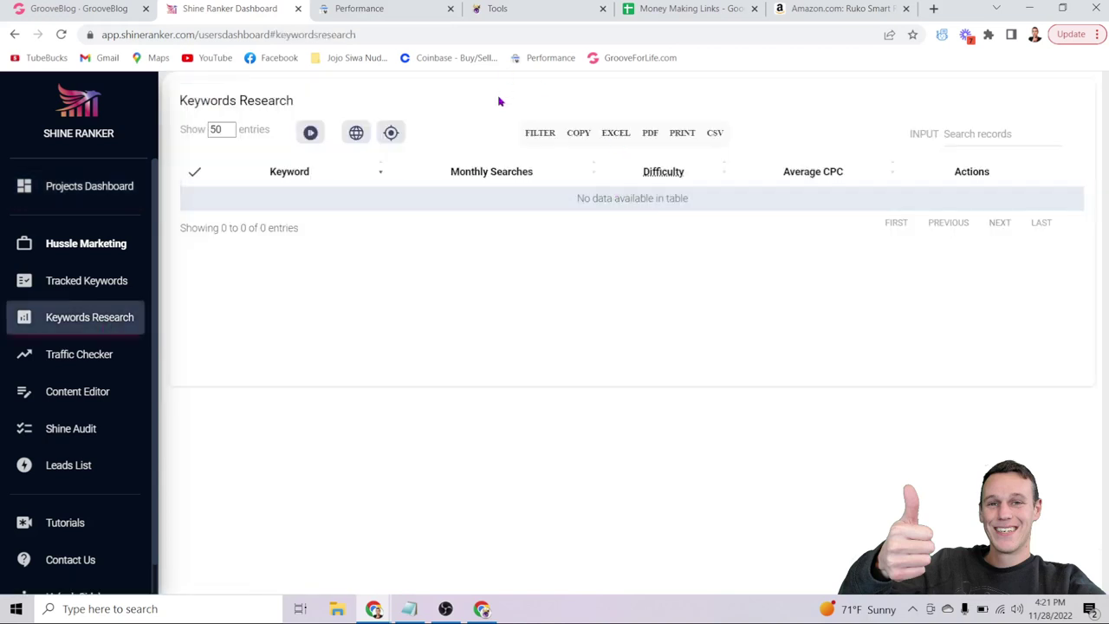
{"action": "left_click", "coordinate": [311, 132]}
{"action": "type", "text": "ai"}
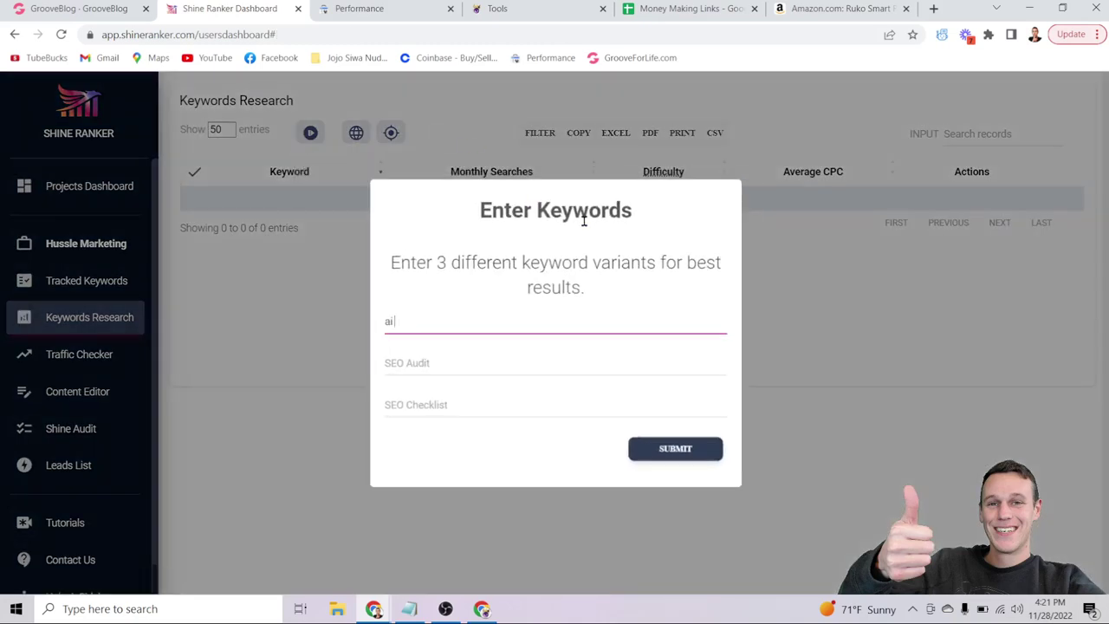
{"action": "type", "text": " toys"}
{"action": "key", "text": "Tab"}
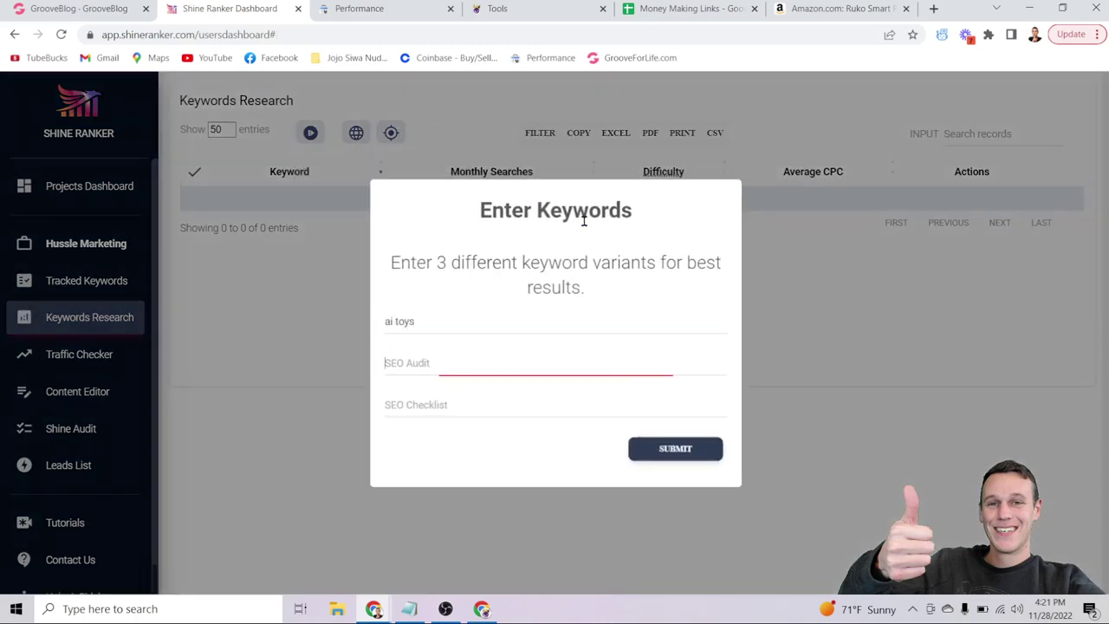
{"action": "type", "text": "ai toy"}
{"action": "key", "text": "Tab"}
{"action": "type", "text": "a"}
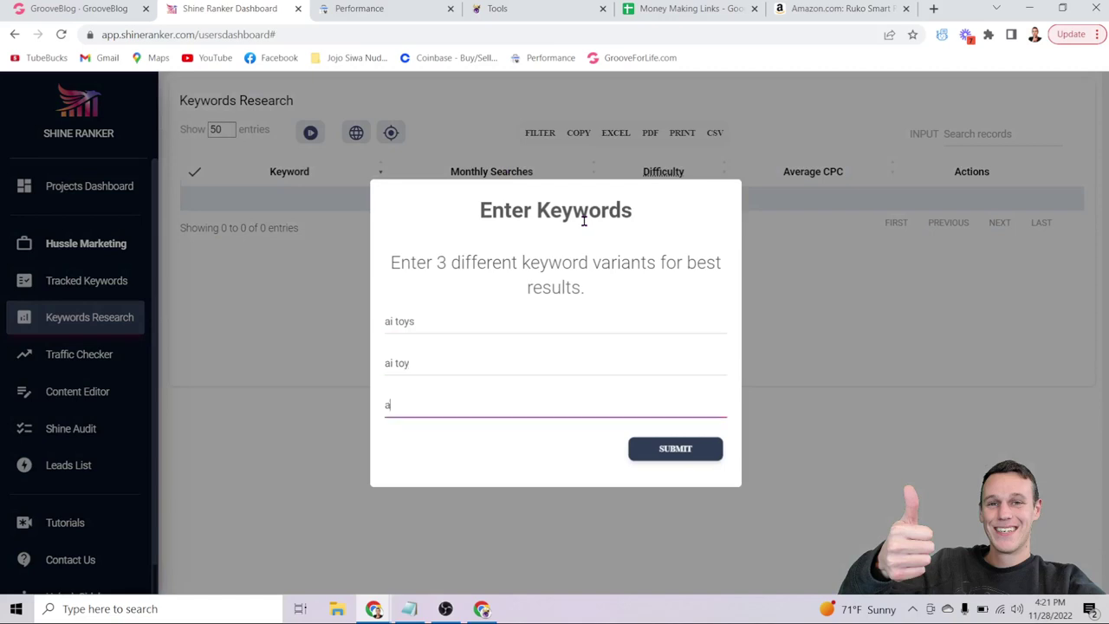
{"action": "type", "text": "rtificial intelligence toys"}
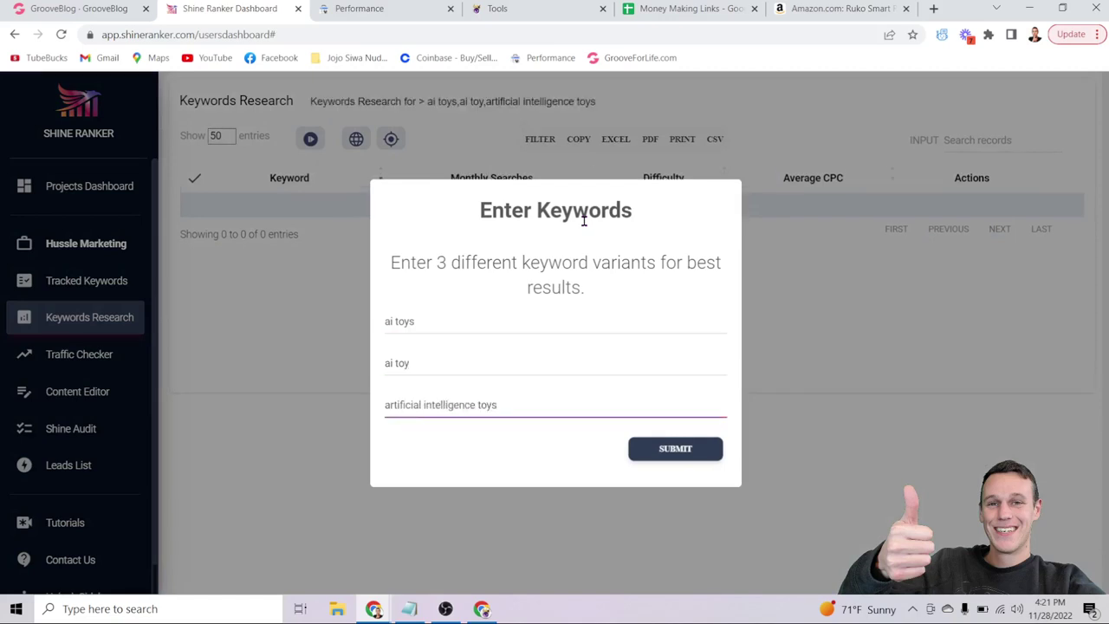
{"action": "key", "text": "Return"}
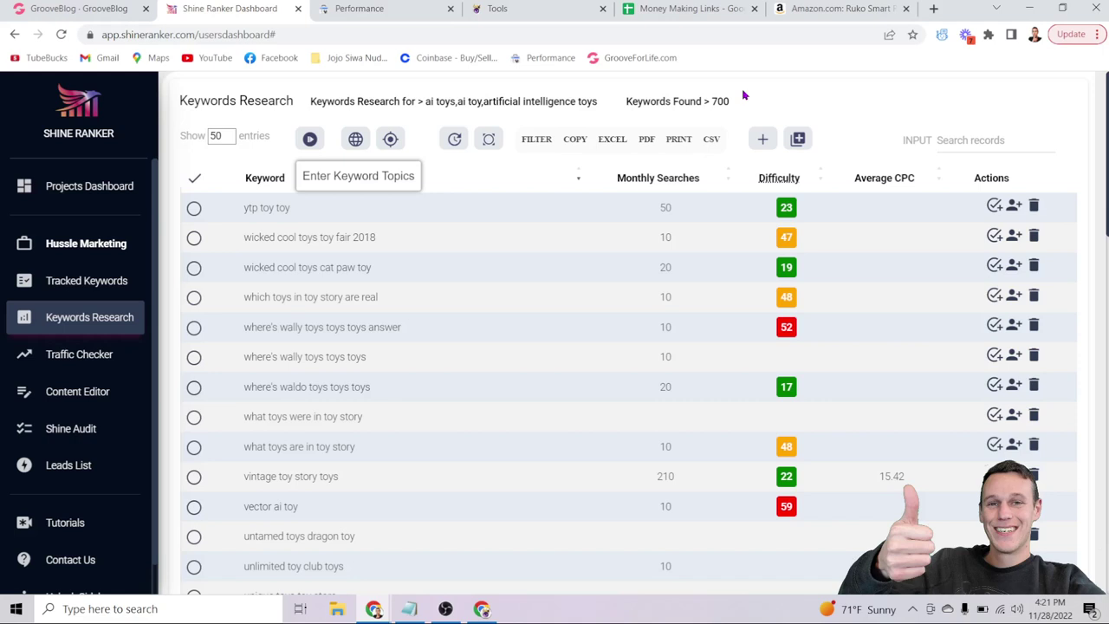
Step: Sort the keyword results by monthly searches from highest to lowest and check the highest-volume keywords
{"action": "left_click", "coordinate": [664, 178]}
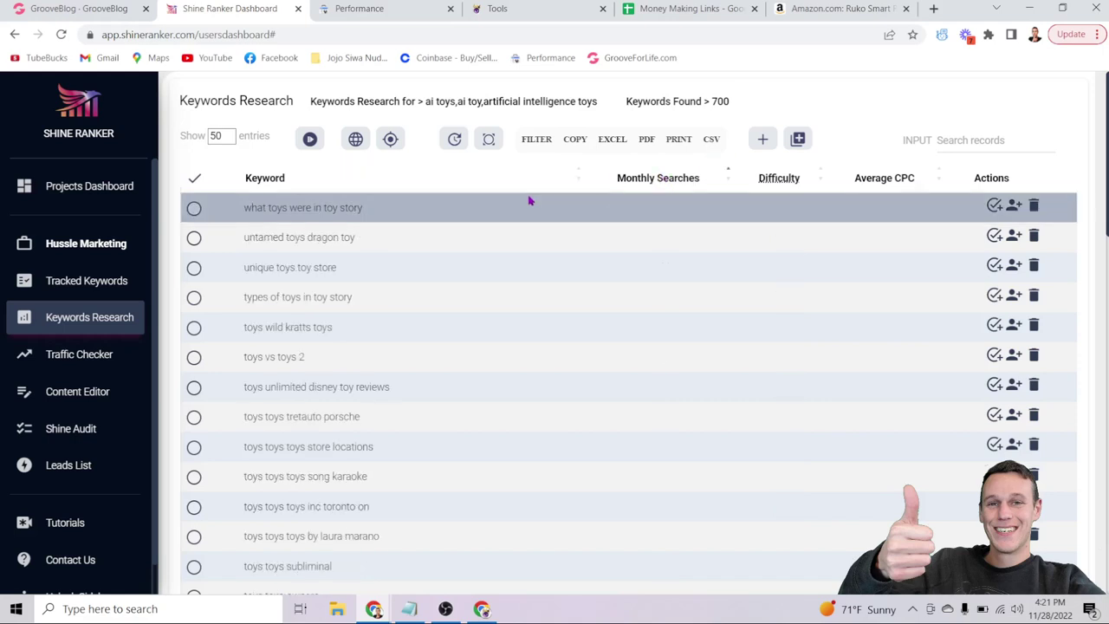
{"action": "left_click", "coordinate": [698, 180]}
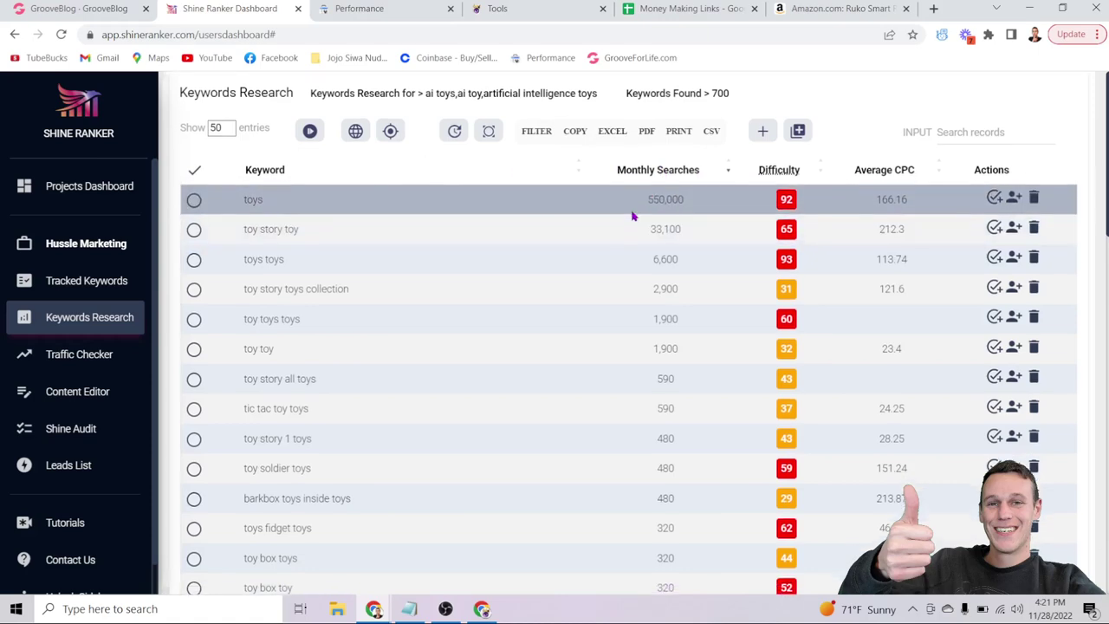
{"action": "scroll", "coordinate": [631, 217], "scroll_direction": "down", "scroll_amount": 2}
{"action": "scroll", "coordinate": [633, 217], "scroll_direction": "down", "scroll_amount": 1}
{"action": "scroll", "coordinate": [632, 217], "scroll_direction": "up", "scroll_amount": 3}
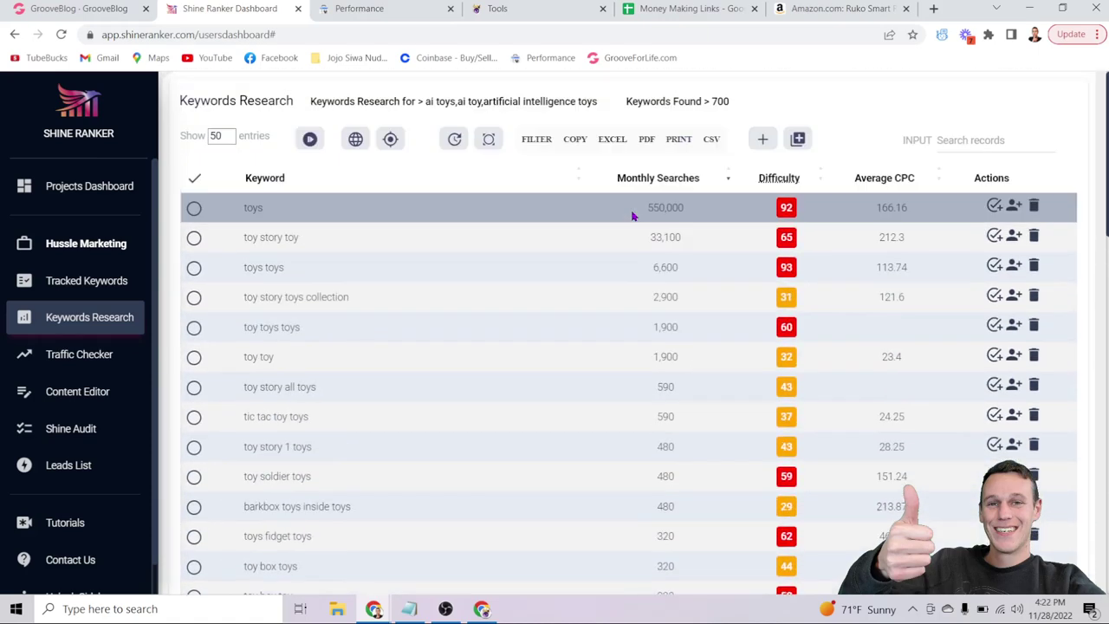
Step: Sort the keywords by lowest monthly searches first and examine the search volumes on the fifth page of results
{"action": "left_click", "coordinate": [667, 179]}
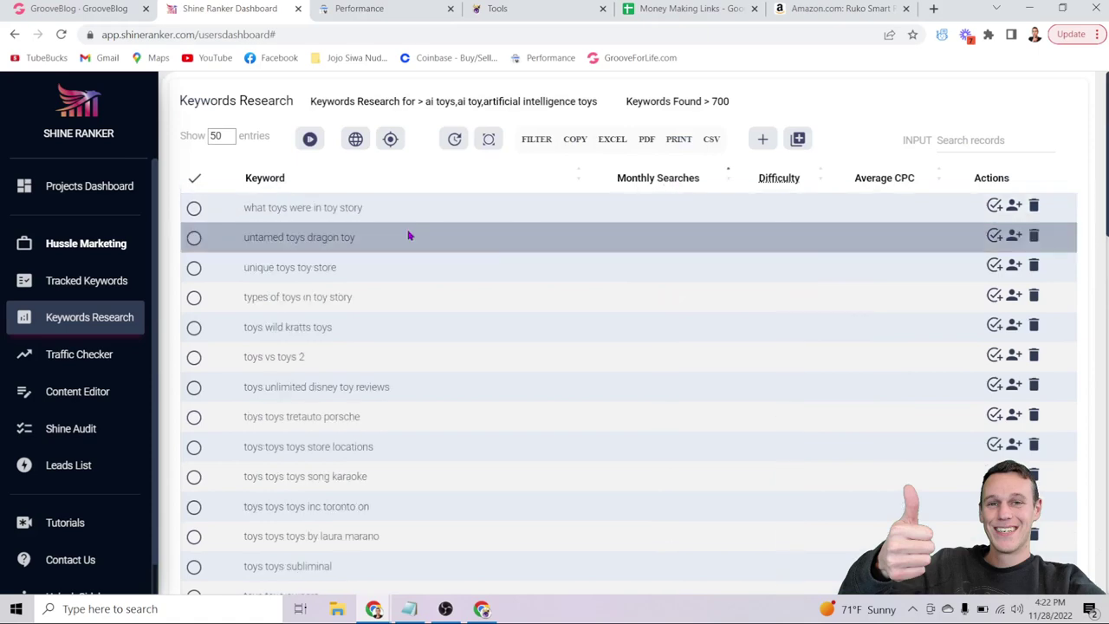
{"action": "scroll", "coordinate": [431, 222], "scroll_direction": "down", "scroll_amount": 15}
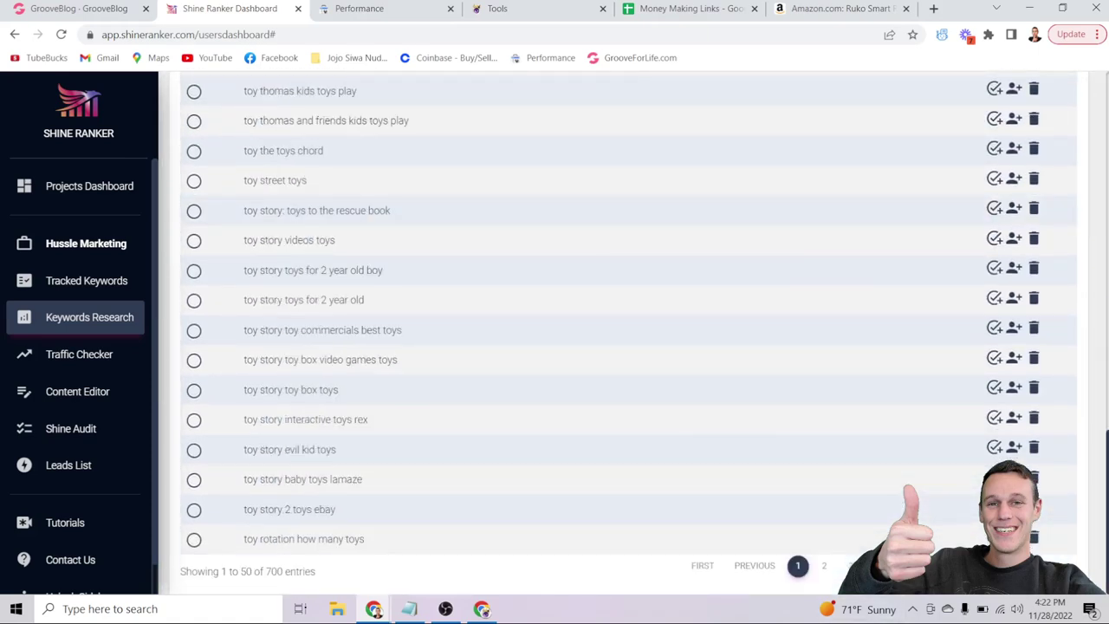
{"action": "left_click", "coordinate": [996, 564]}
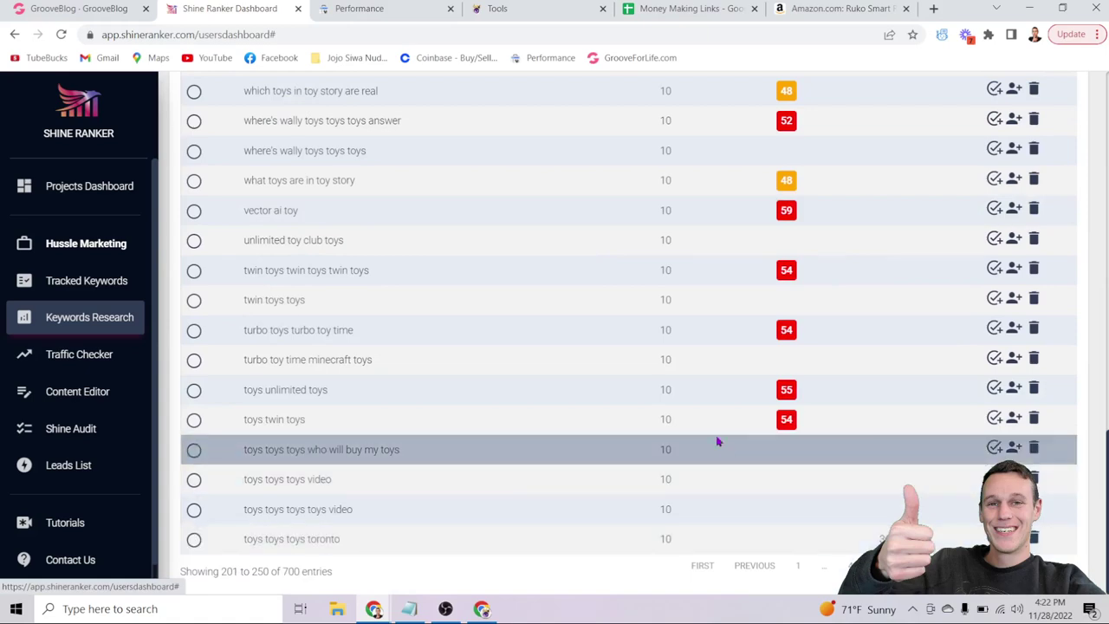
{"action": "scroll", "coordinate": [718, 441], "scroll_direction": "up", "scroll_amount": 4}
{"action": "scroll", "coordinate": [717, 442], "scroll_direction": "up", "scroll_amount": 5}
{"action": "scroll", "coordinate": [718, 441], "scroll_direction": "down", "scroll_amount": 1}
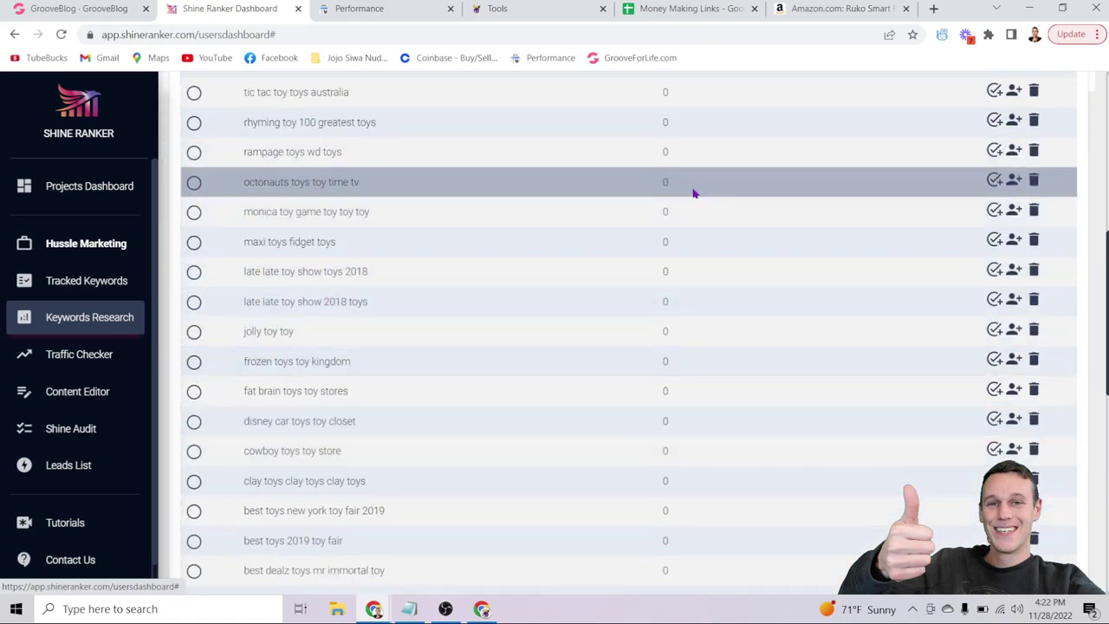
{"action": "scroll", "coordinate": [693, 192], "scroll_direction": "up", "scroll_amount": 5}
{"action": "scroll", "coordinate": [693, 193], "scroll_direction": "up", "scroll_amount": 1}
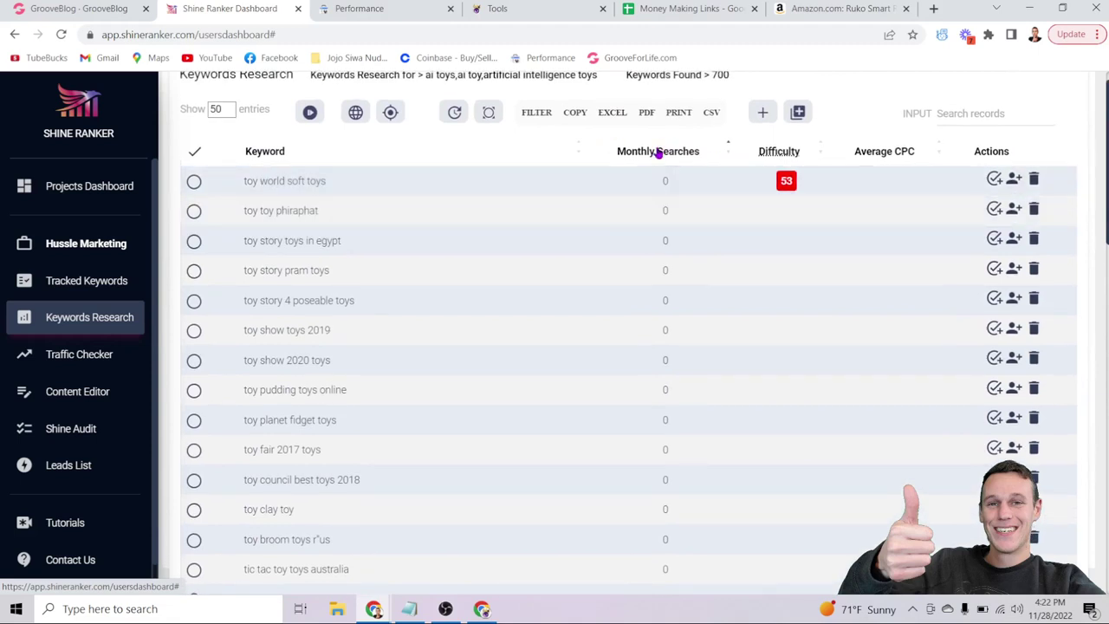
{"action": "scroll", "coordinate": [236, 263], "scroll_direction": "down", "scroll_amount": 2}
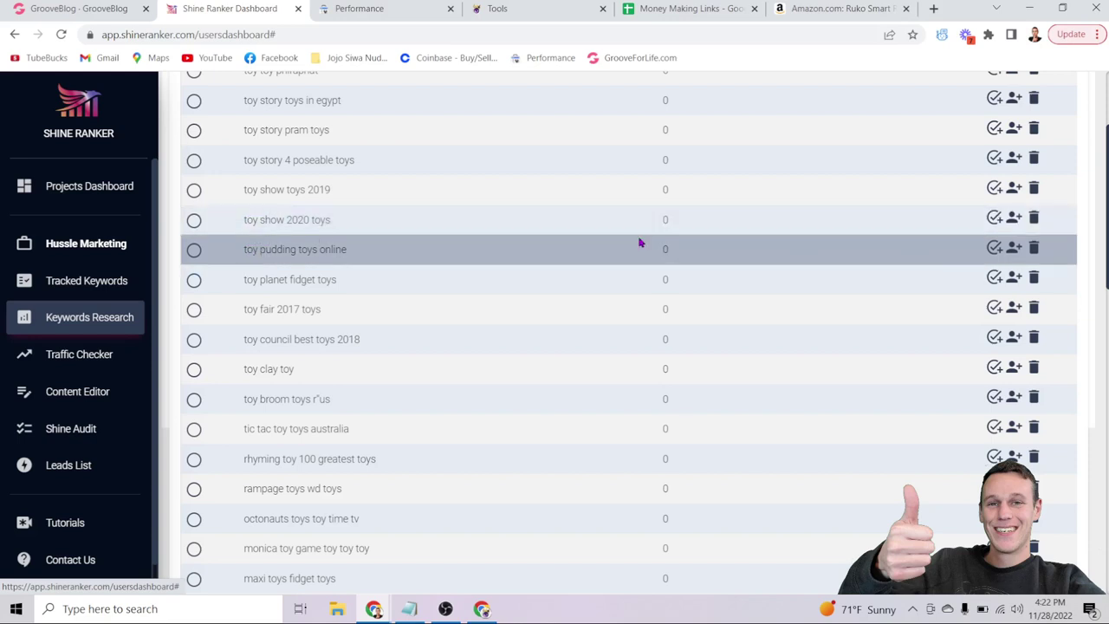
{"action": "scroll", "coordinate": [666, 245], "scroll_direction": "down", "scroll_amount": 5}
{"action": "scroll", "coordinate": [666, 245], "scroll_direction": "down", "scroll_amount": 10}
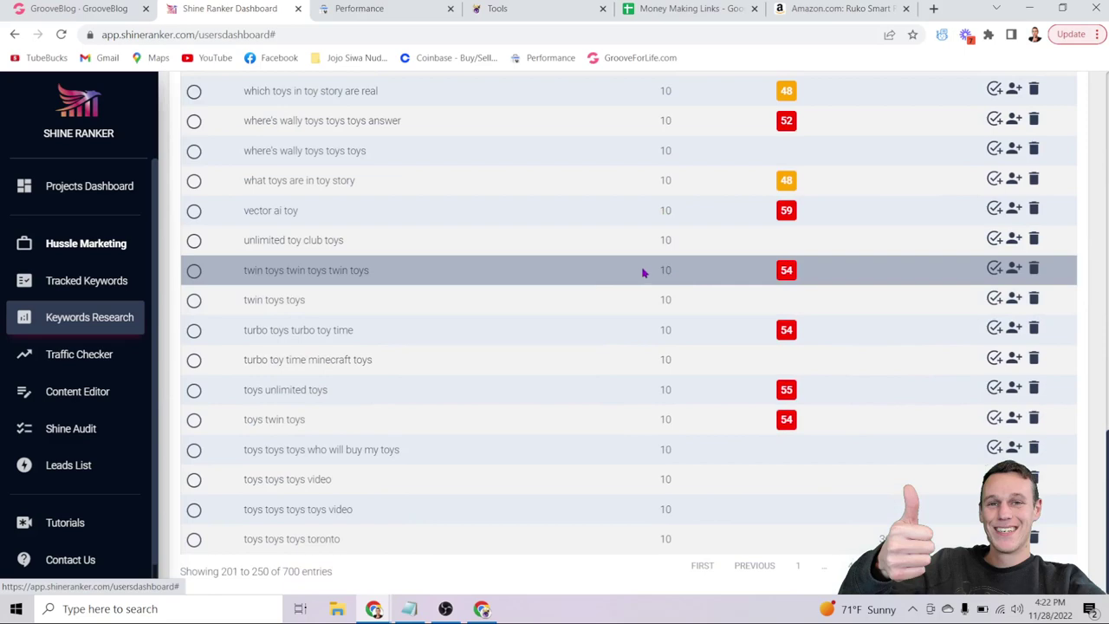
{"action": "scroll", "coordinate": [574, 279], "scroll_direction": "up", "scroll_amount": 10}
{"action": "scroll", "coordinate": [574, 281], "scroll_direction": "up", "scroll_amount": 2}
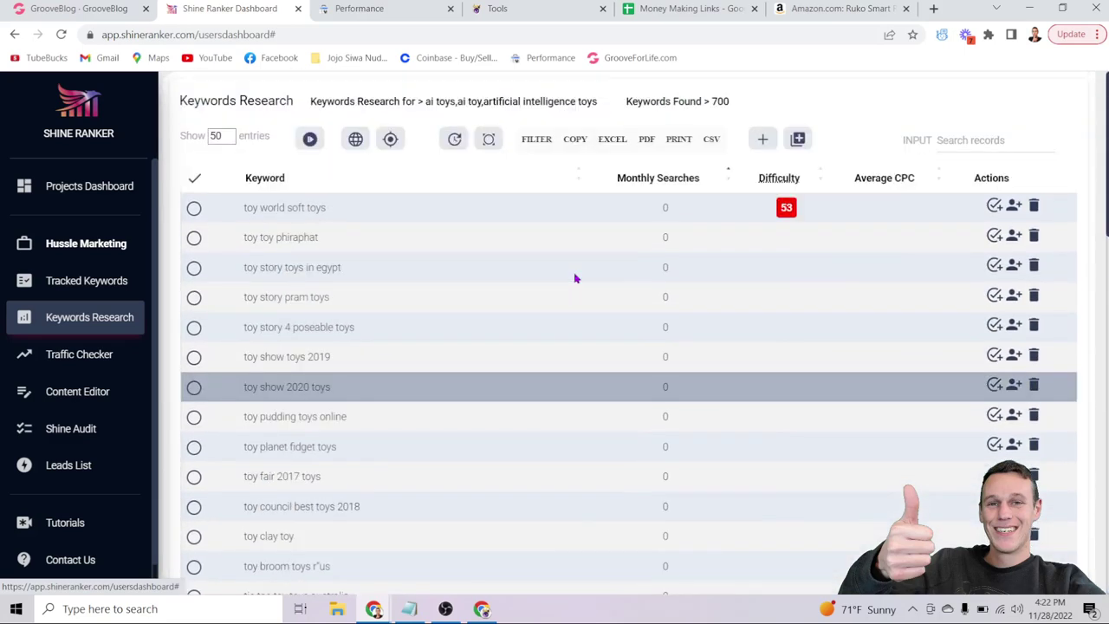
Step: Put the highest monthly searches back first and examine the first page's keywords for search volume and difficulty, including "ai toys"
{"action": "left_click", "coordinate": [649, 178]}
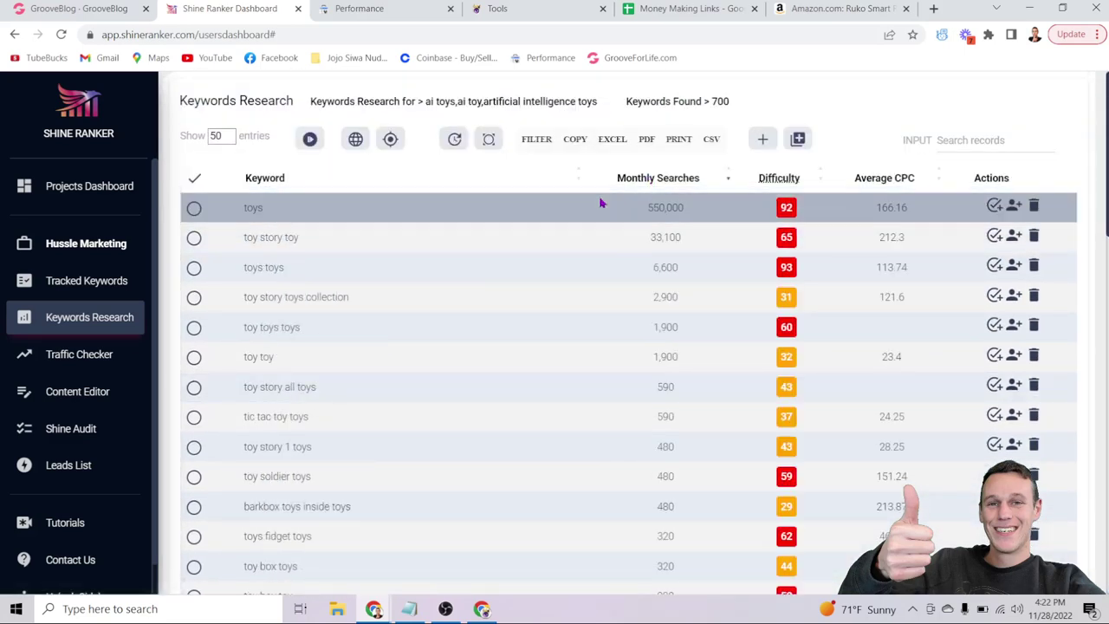
{"action": "scroll", "coordinate": [608, 204], "scroll_direction": "down", "scroll_amount": 2}
{"action": "scroll", "coordinate": [608, 204], "scroll_direction": "up", "scroll_amount": 2}
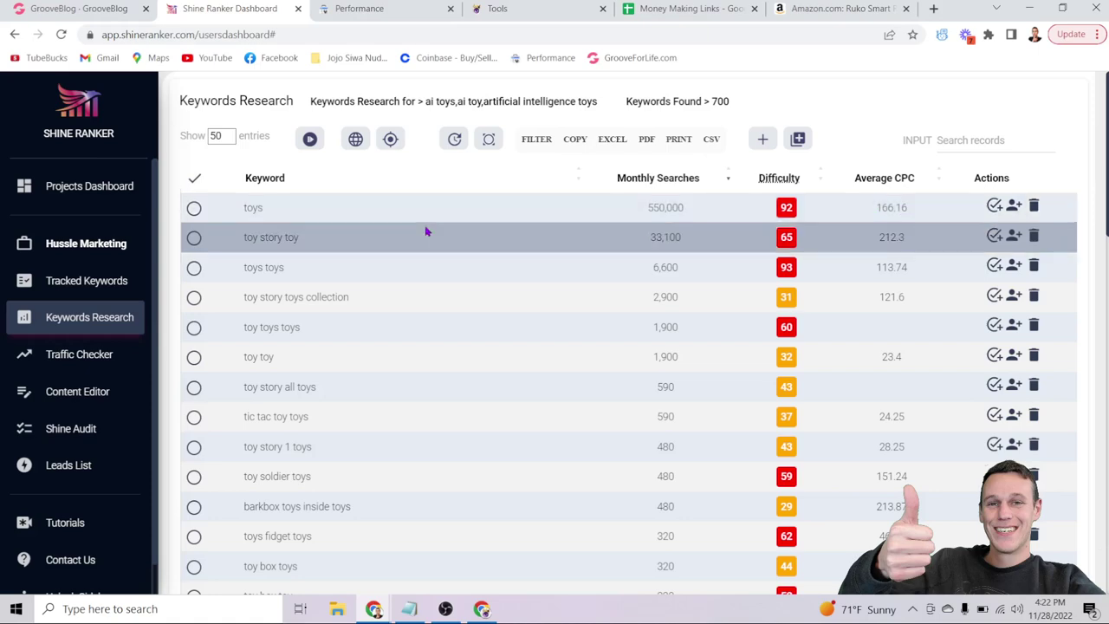
{"action": "scroll", "coordinate": [425, 231], "scroll_direction": "down", "scroll_amount": 3}
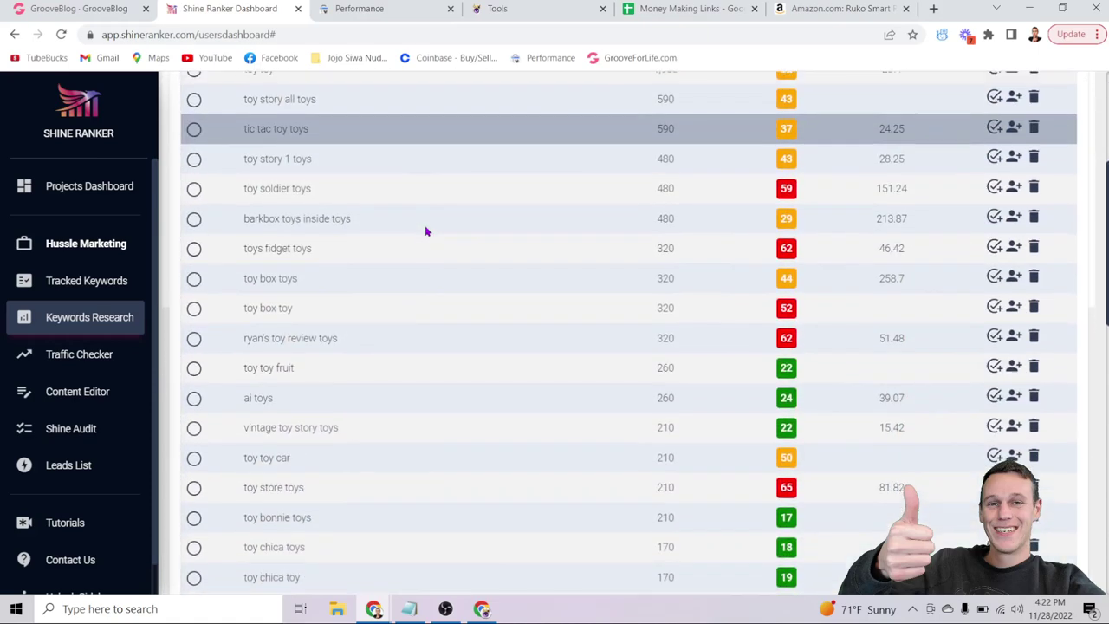
{"action": "scroll", "coordinate": [425, 231], "scroll_direction": "down", "scroll_amount": 4}
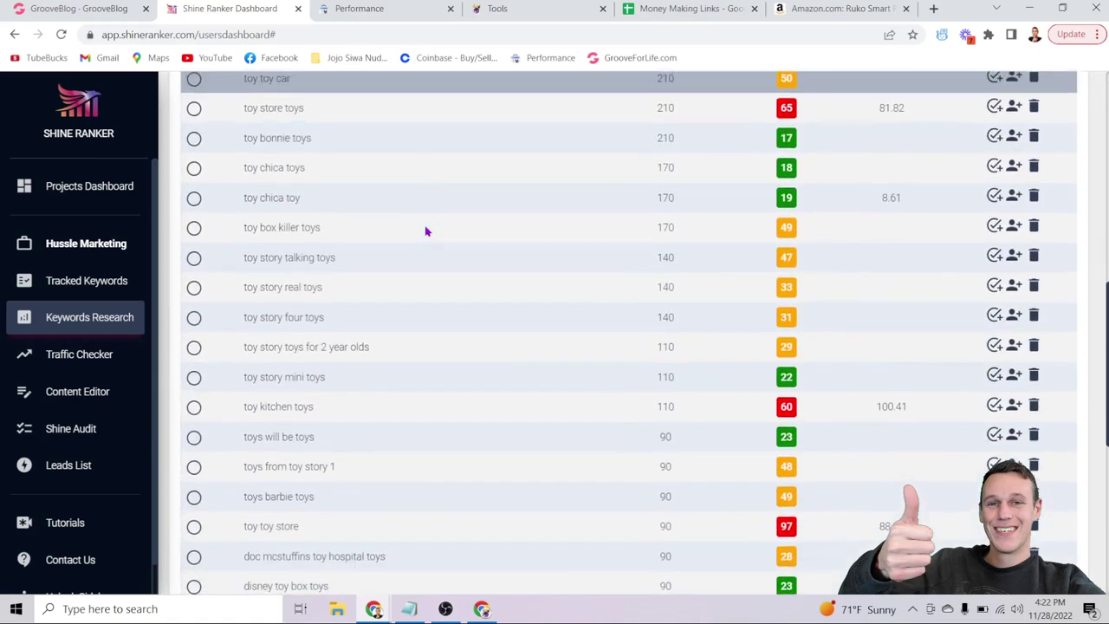
{"action": "scroll", "coordinate": [425, 231], "scroll_direction": "down", "scroll_amount": 4}
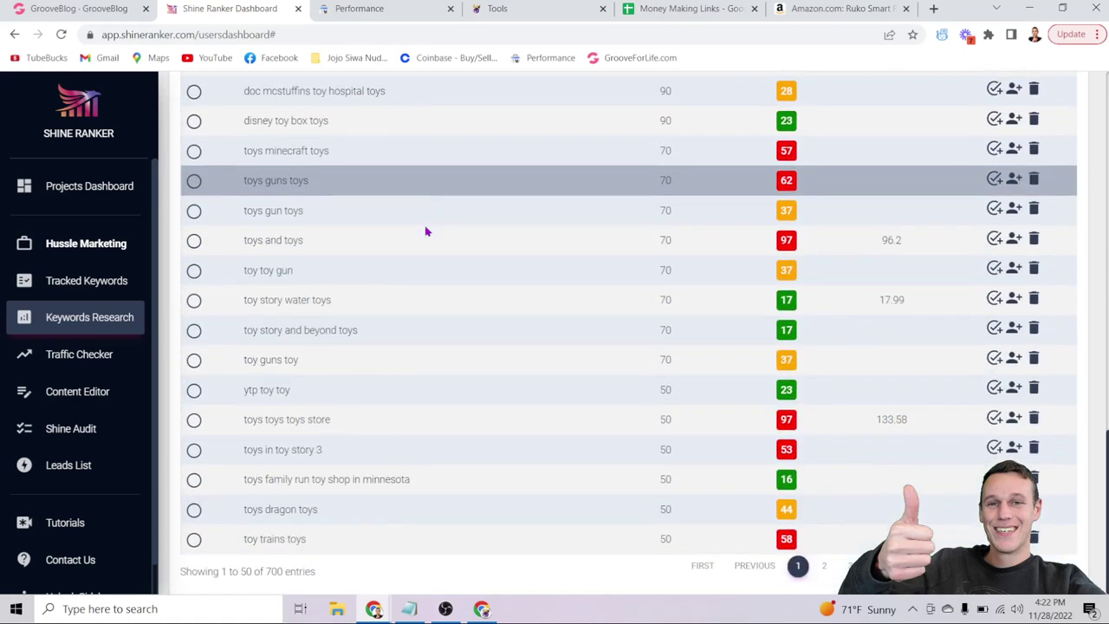
{"action": "scroll", "coordinate": [734, 474], "scroll_direction": "up", "scroll_amount": 8}
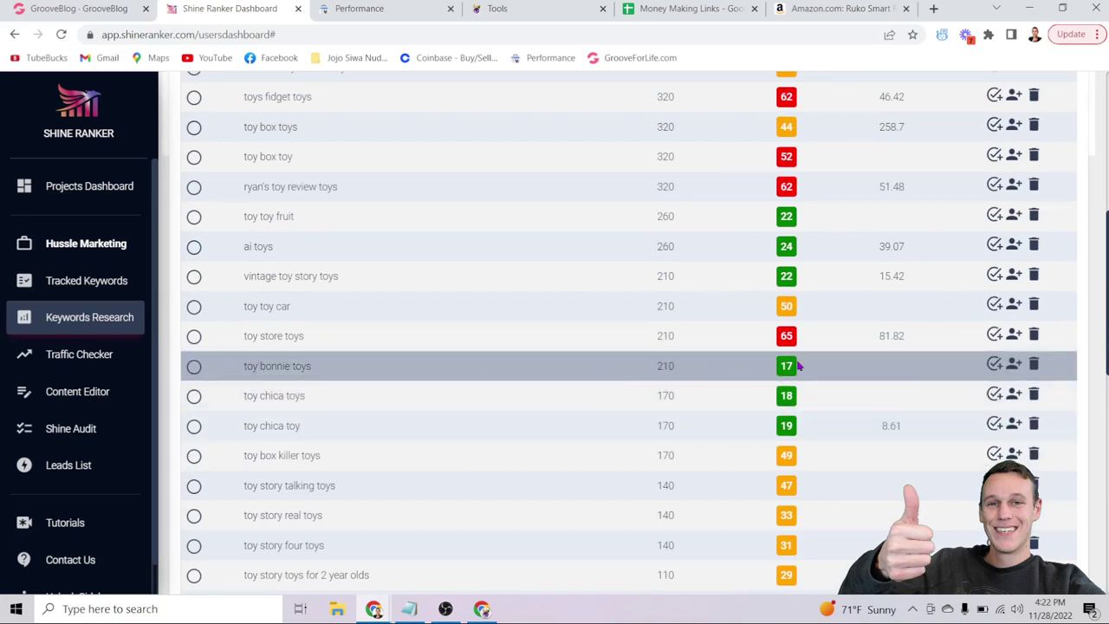
{"action": "scroll", "coordinate": [755, 381], "scroll_direction": "up", "scroll_amount": 8}
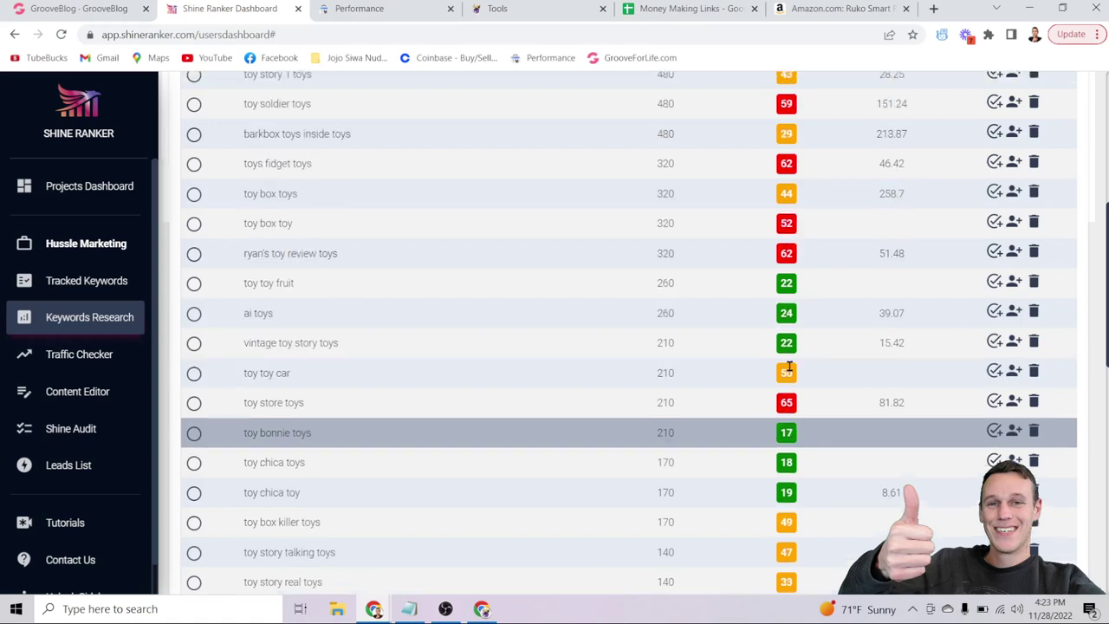
Step: Check husslemarketing.com's clicks and impressions for the last 12 months in Google Search Console and return to the Shine Ranker keyword results
{"action": "scroll", "coordinate": [754, 320], "scroll_direction": "down", "scroll_amount": 5}
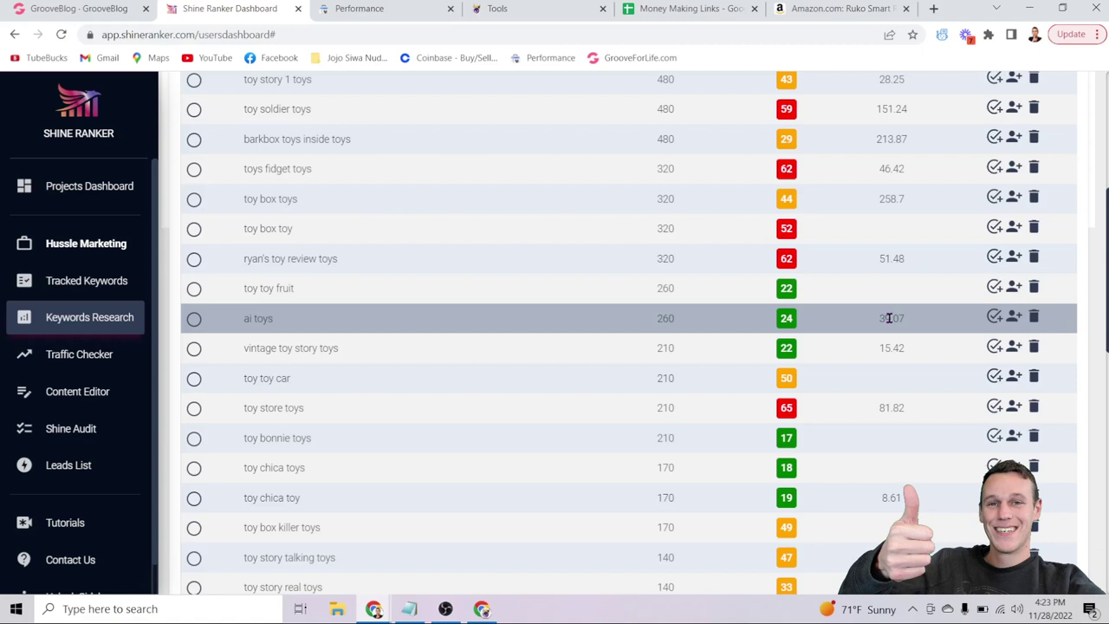
{"action": "left_click", "coordinate": [407, 13]}
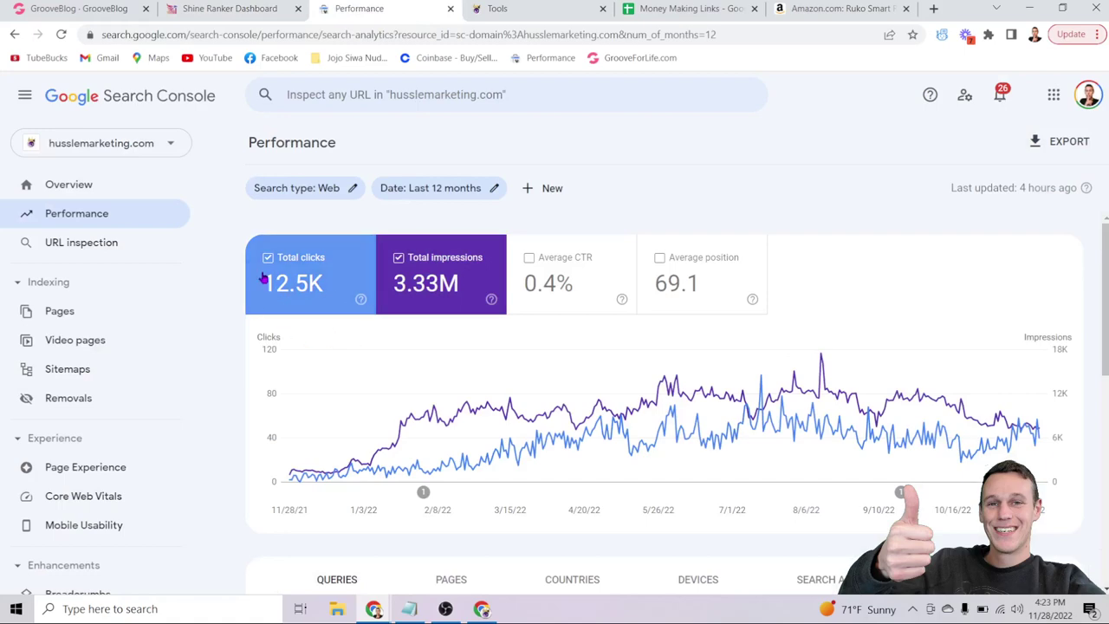
{"action": "left_click", "coordinate": [227, 12]}
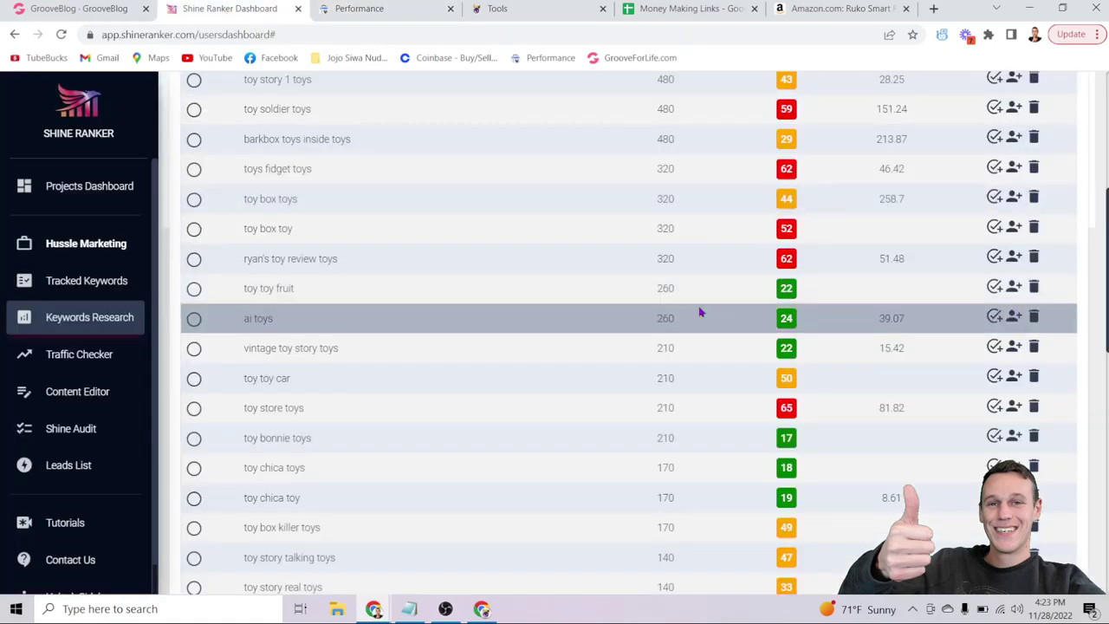
Step: Examine the search volume and difficulty of the toy keywords ranked above and below "ai toys" for easy targets
{"action": "scroll", "coordinate": [886, 472], "scroll_direction": "up", "scroll_amount": 3}
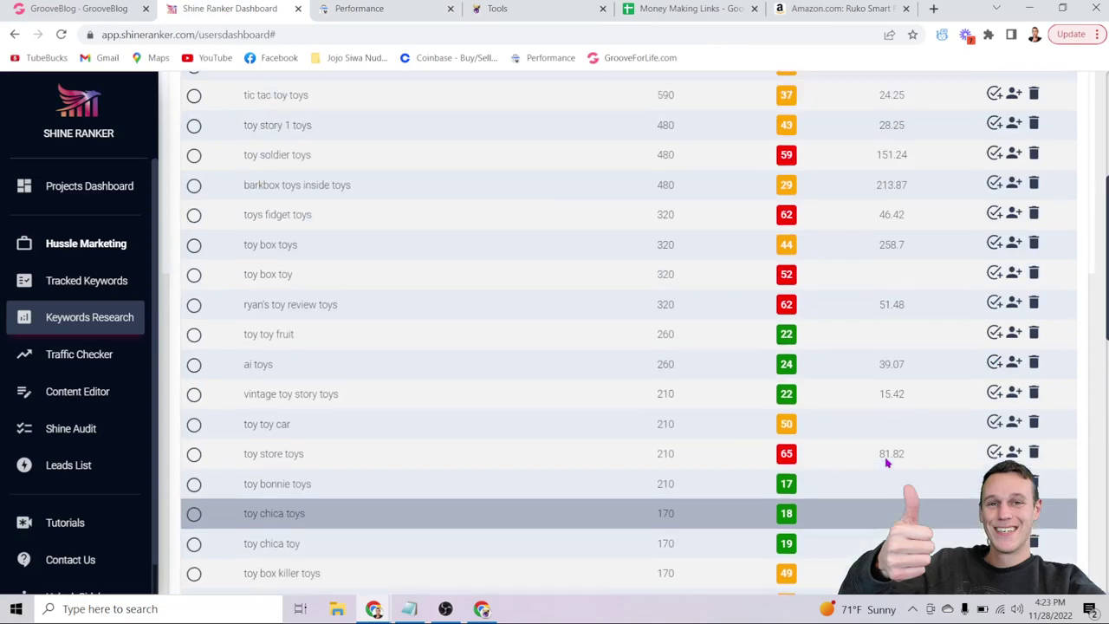
{"action": "scroll", "coordinate": [886, 463], "scroll_direction": "up", "scroll_amount": 2}
{"action": "scroll", "coordinate": [886, 464], "scroll_direction": "down", "scroll_amount": 6}
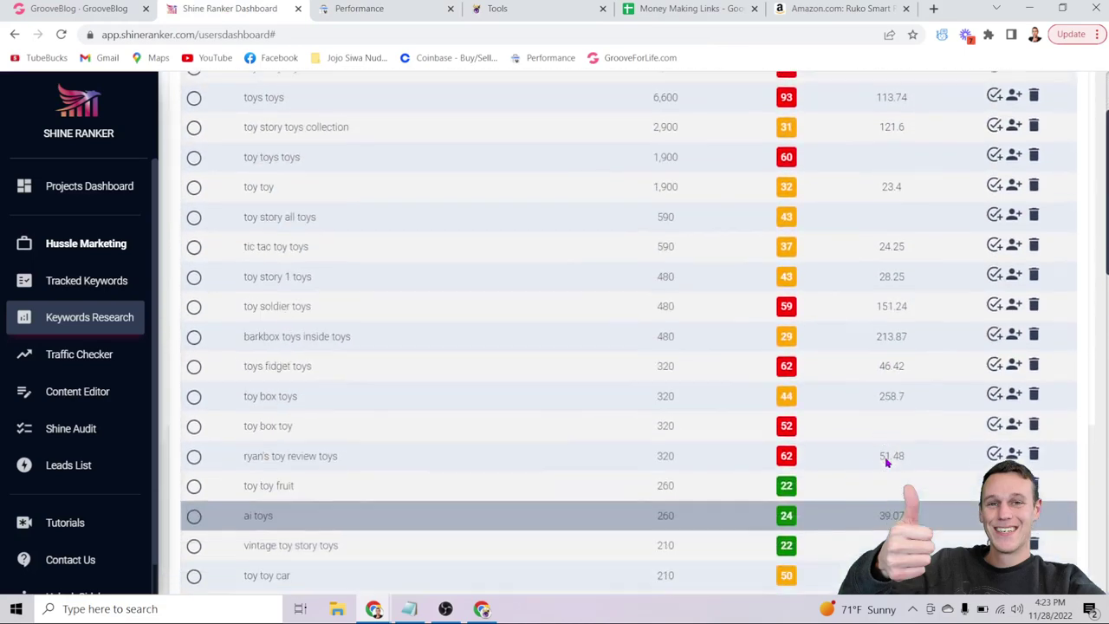
{"action": "scroll", "coordinate": [508, 201], "scroll_direction": "down", "scroll_amount": 5}
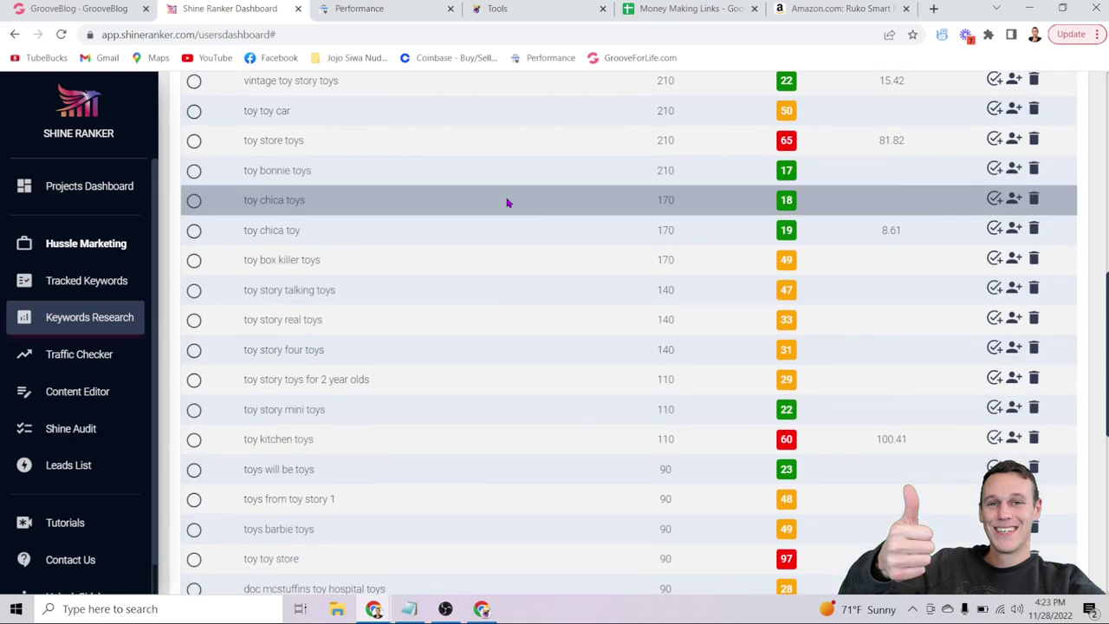
{"action": "scroll", "coordinate": [507, 202], "scroll_direction": "down", "scroll_amount": 3}
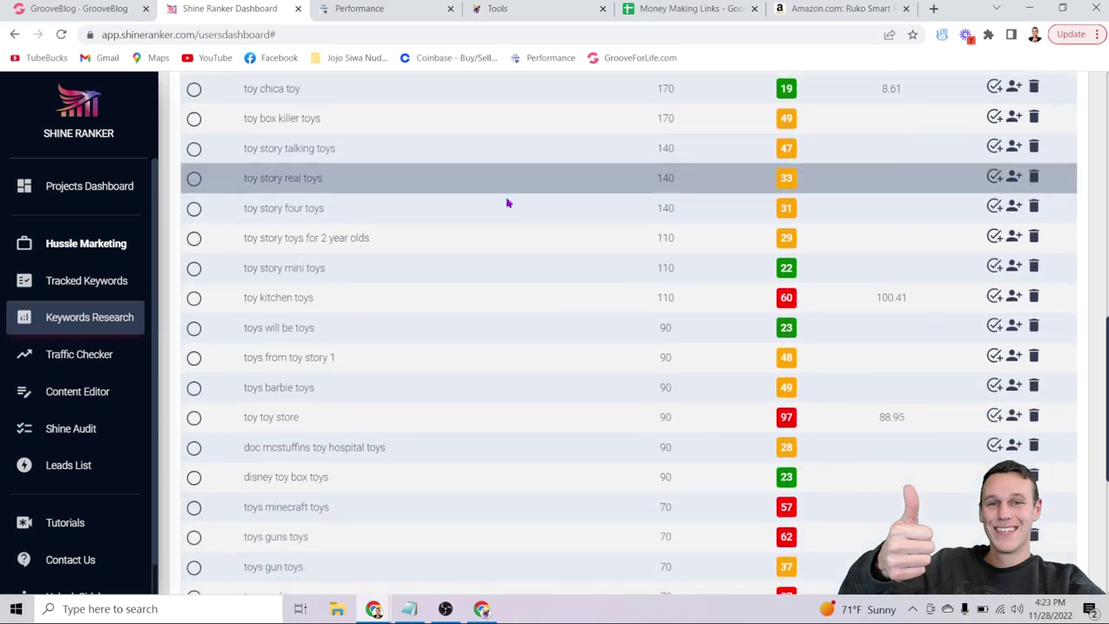
{"action": "scroll", "coordinate": [508, 203], "scroll_direction": "down", "scroll_amount": 2}
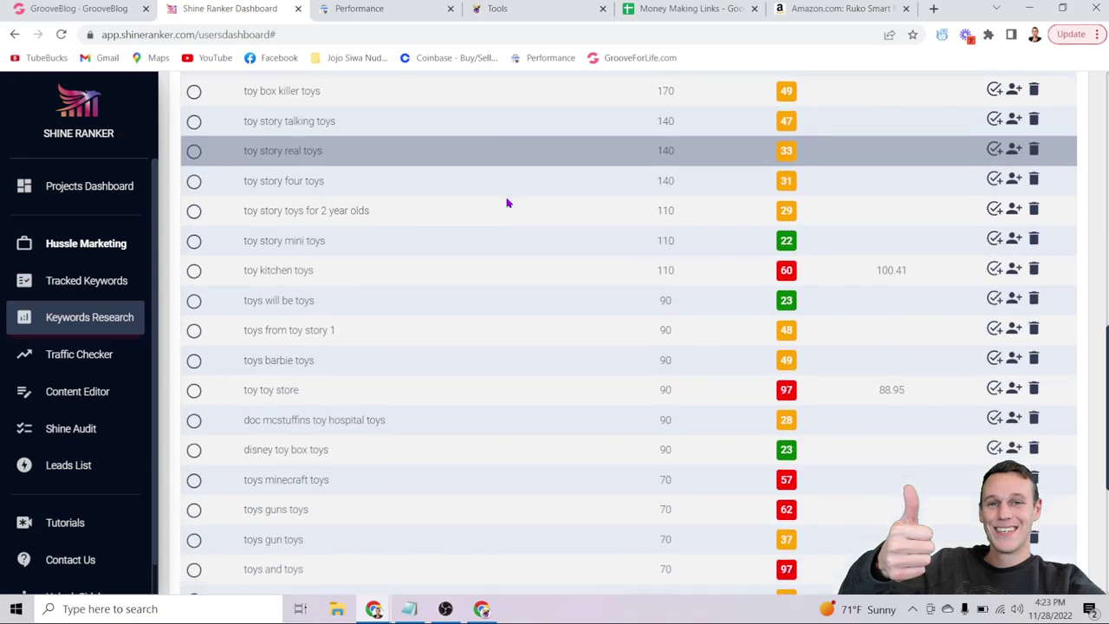
{"action": "scroll", "coordinate": [508, 202], "scroll_direction": "down", "scroll_amount": 2}
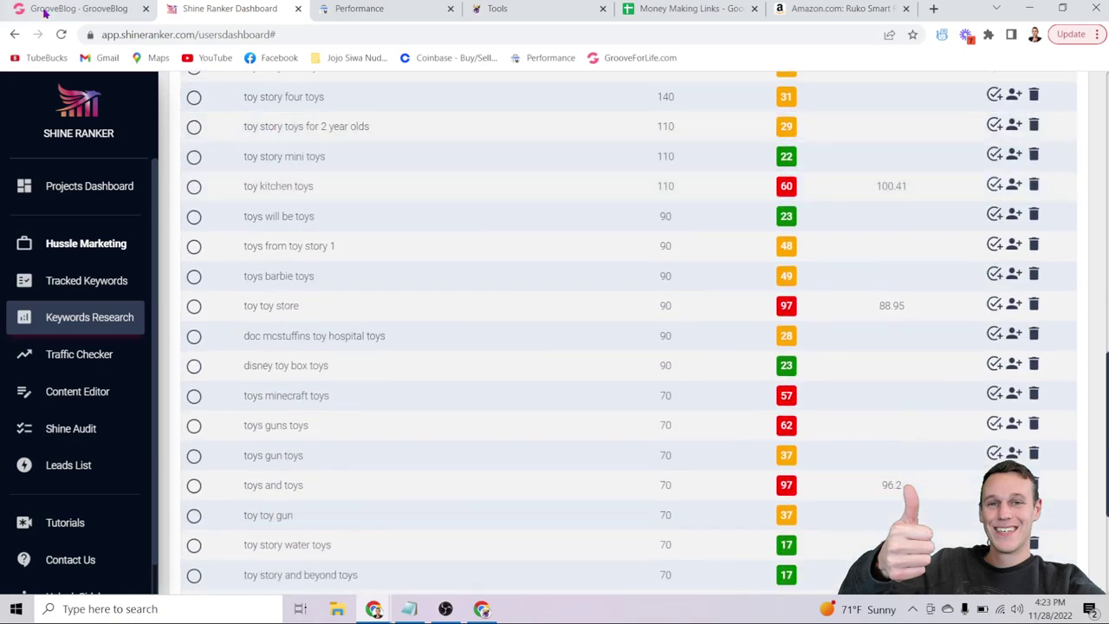
Step: Look at the GrooveBlog post's title and metadata keywords, and recheck the Shine Ranker keywords around "ai toys"
{"action": "left_click", "coordinate": [78, 9]}
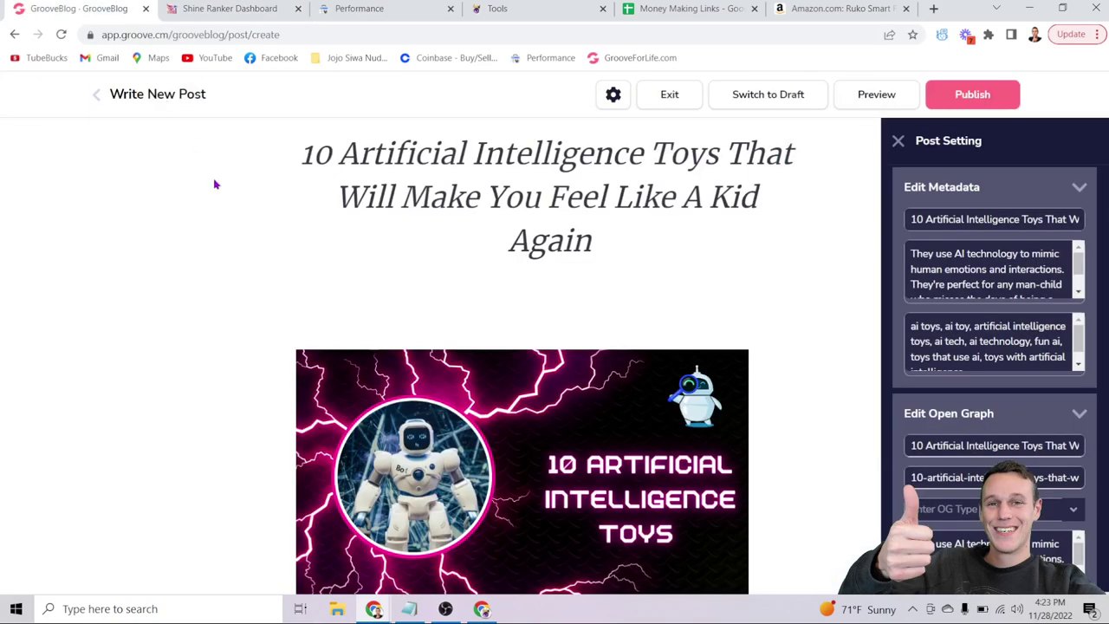
{"action": "left_click", "coordinate": [224, 10]}
{"action": "scroll", "coordinate": [657, 419], "scroll_direction": "up", "scroll_amount": 2}
{"action": "scroll", "coordinate": [657, 419], "scroll_direction": "up", "scroll_amount": 8}
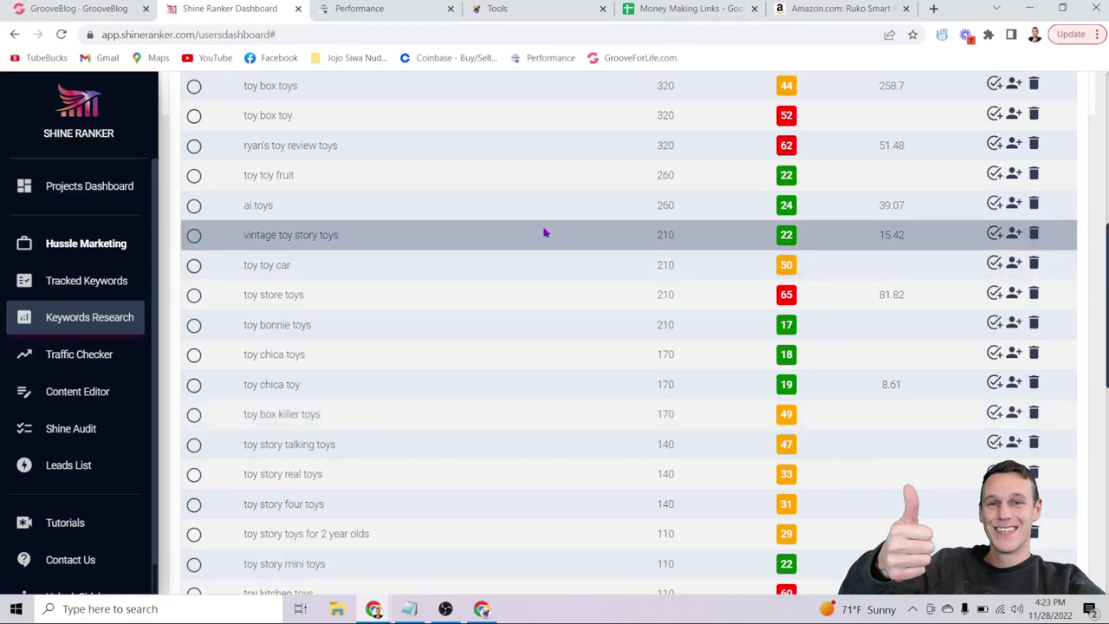
{"action": "scroll", "coordinate": [545, 232], "scroll_direction": "down", "scroll_amount": 1}
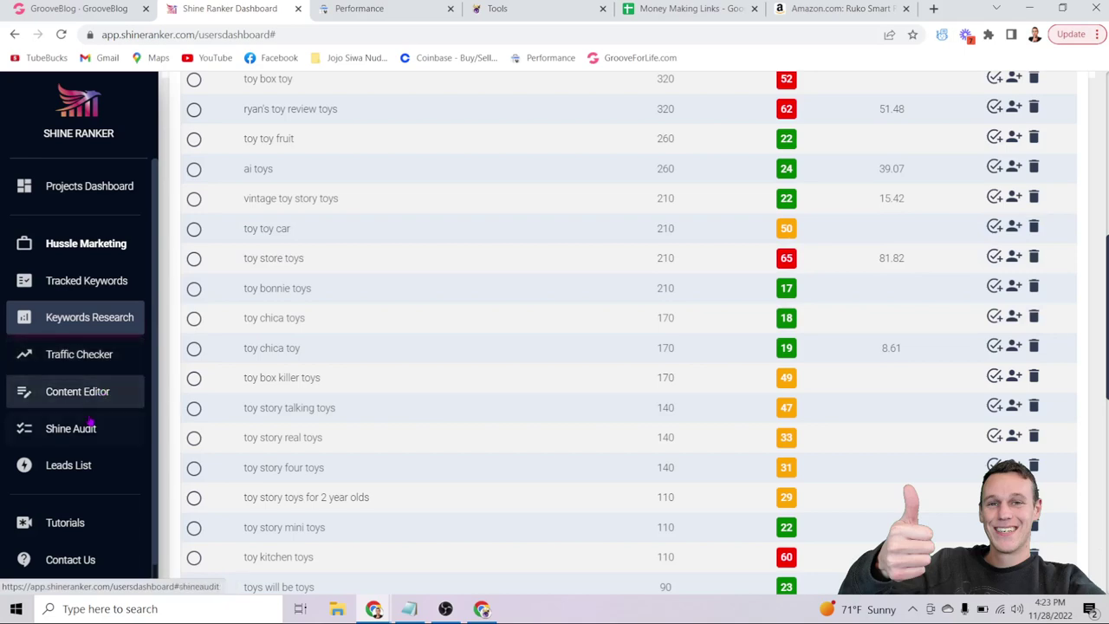
Step: Run a Shine Audit on husslemarketing.com and look across its result columns
{"action": "left_click", "coordinate": [71, 428]}
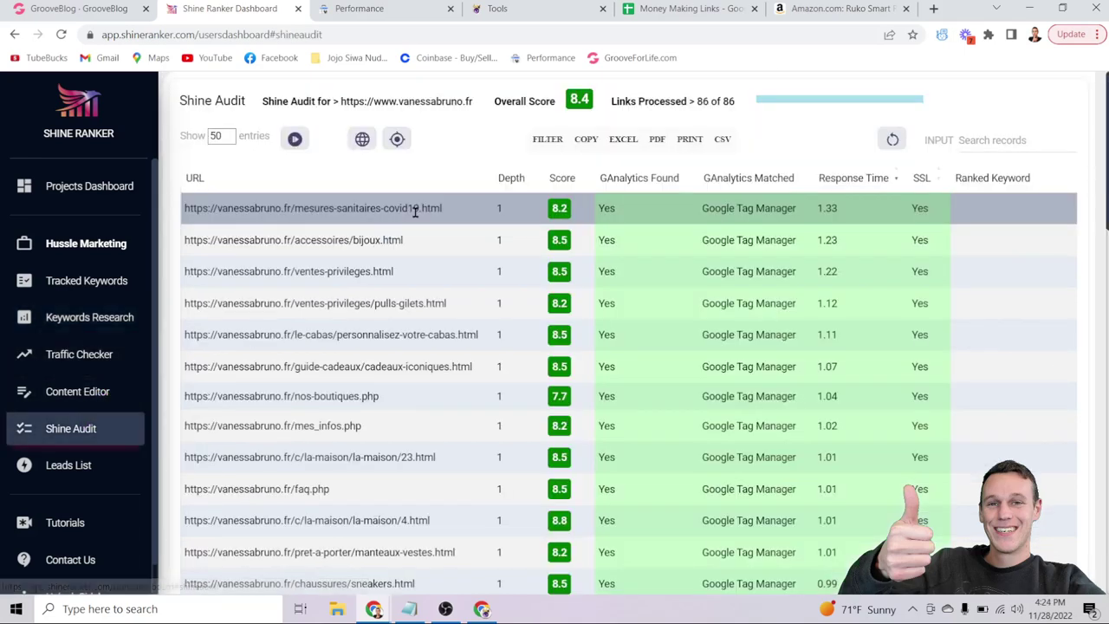
{"action": "left_click", "coordinate": [294, 140]}
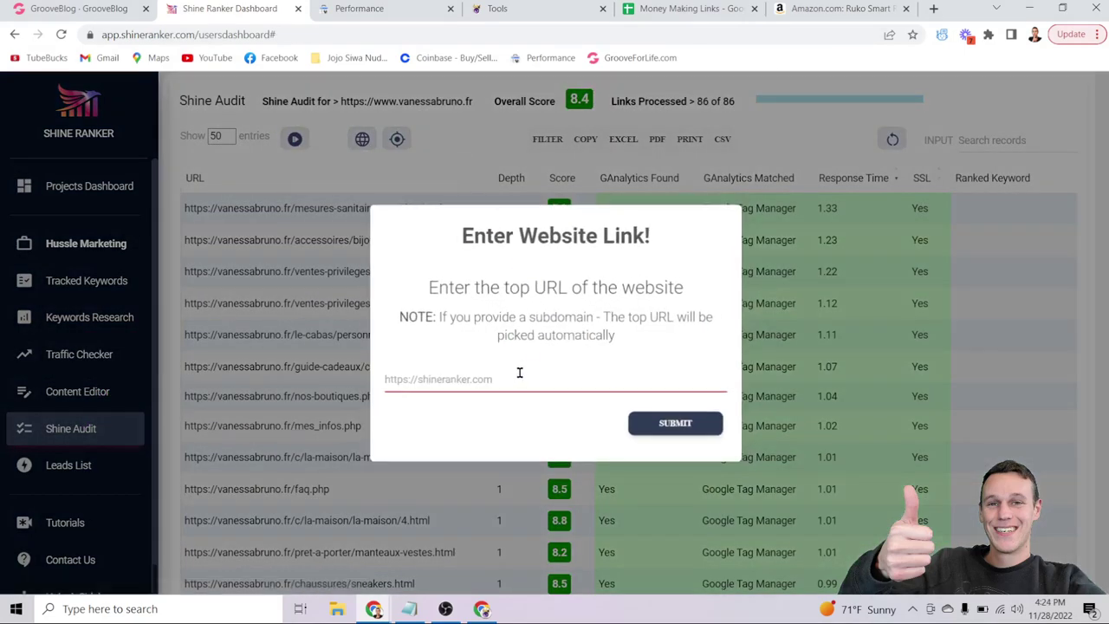
{"action": "left_click", "coordinate": [514, 374]}
{"action": "type", "text": "hussle"}
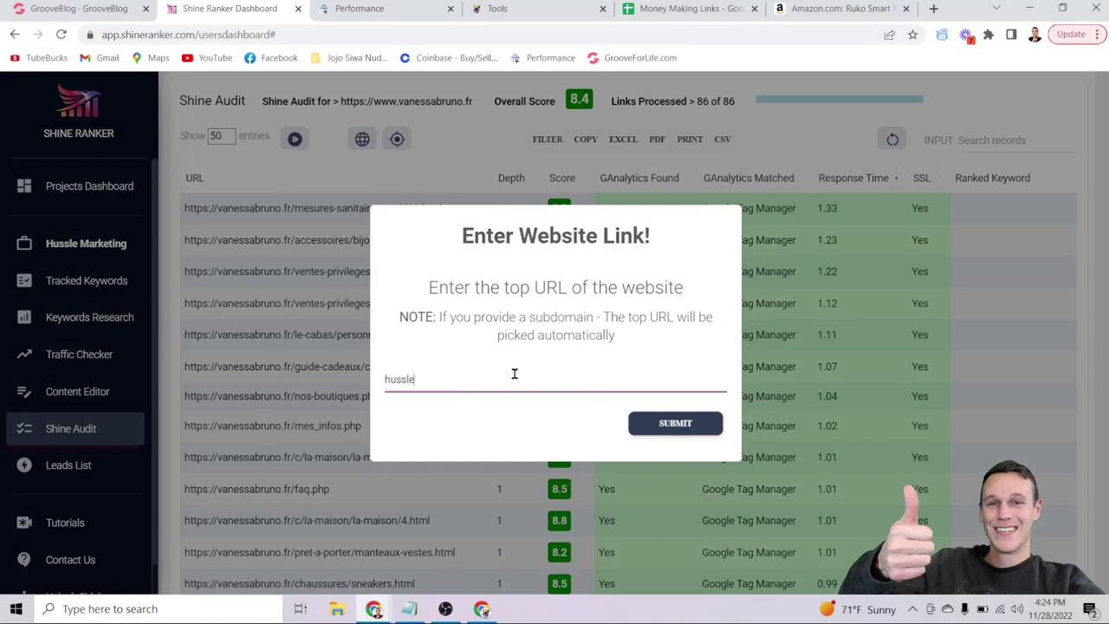
{"action": "type", "text": "marketing.com"}
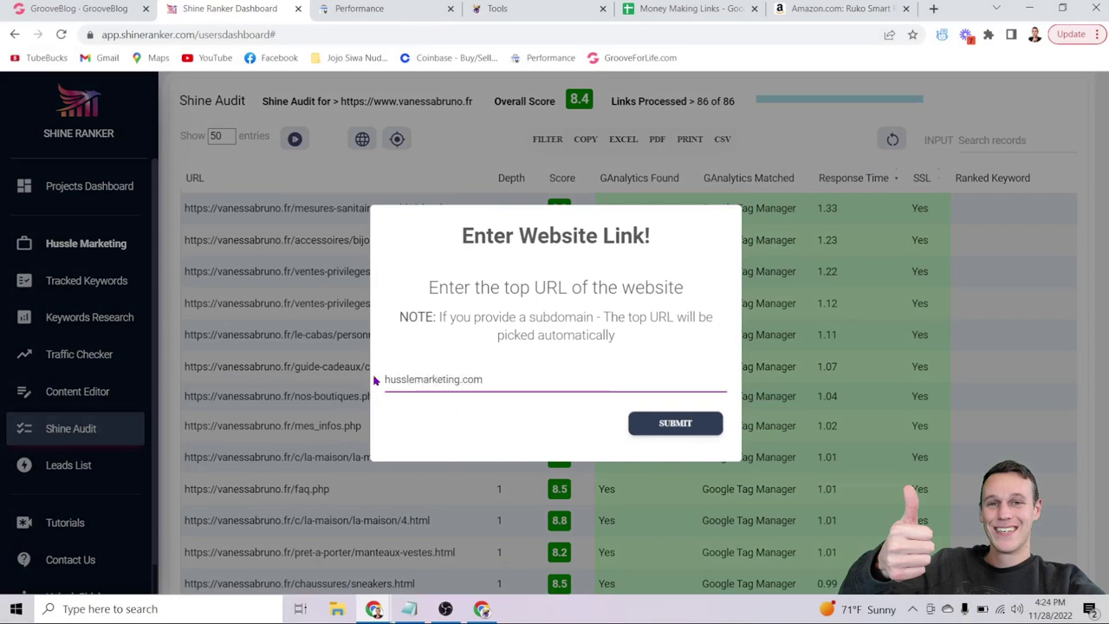
{"action": "left_click", "coordinate": [676, 423]}
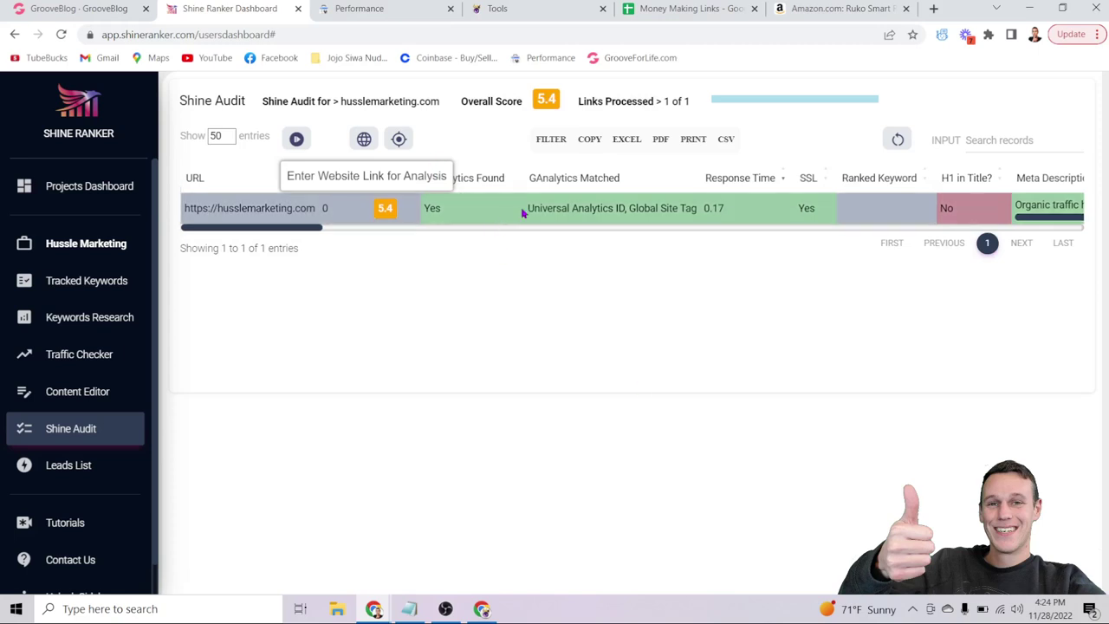
{"action": "scroll", "coordinate": [522, 211], "scroll_direction": "right", "scroll_amount": 10}
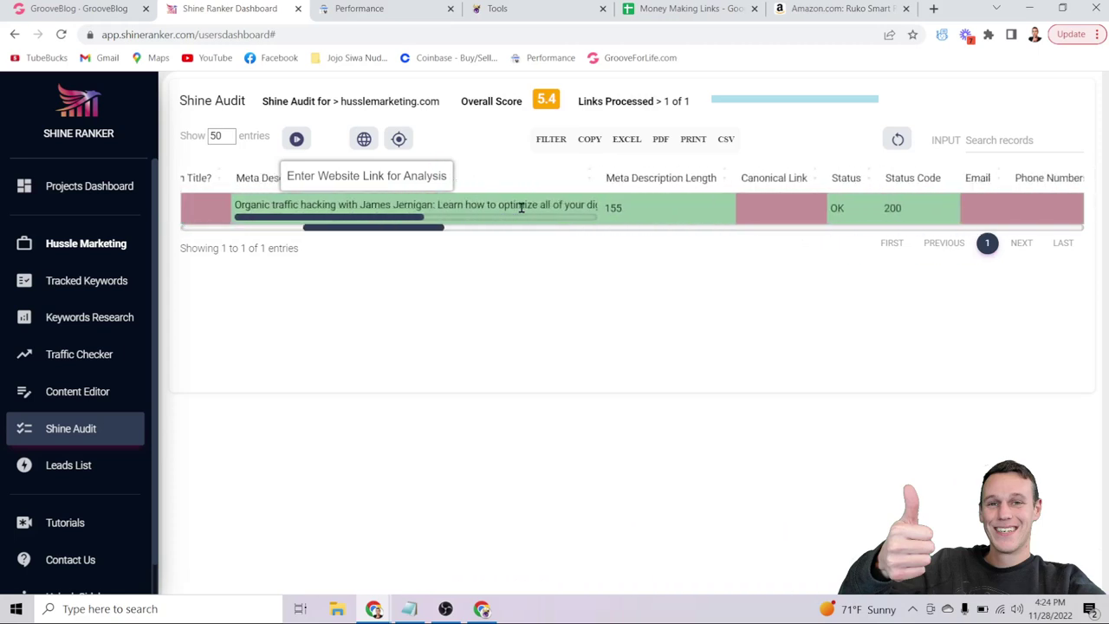
{"action": "scroll", "coordinate": [523, 210], "scroll_direction": "left", "scroll_amount": 10}
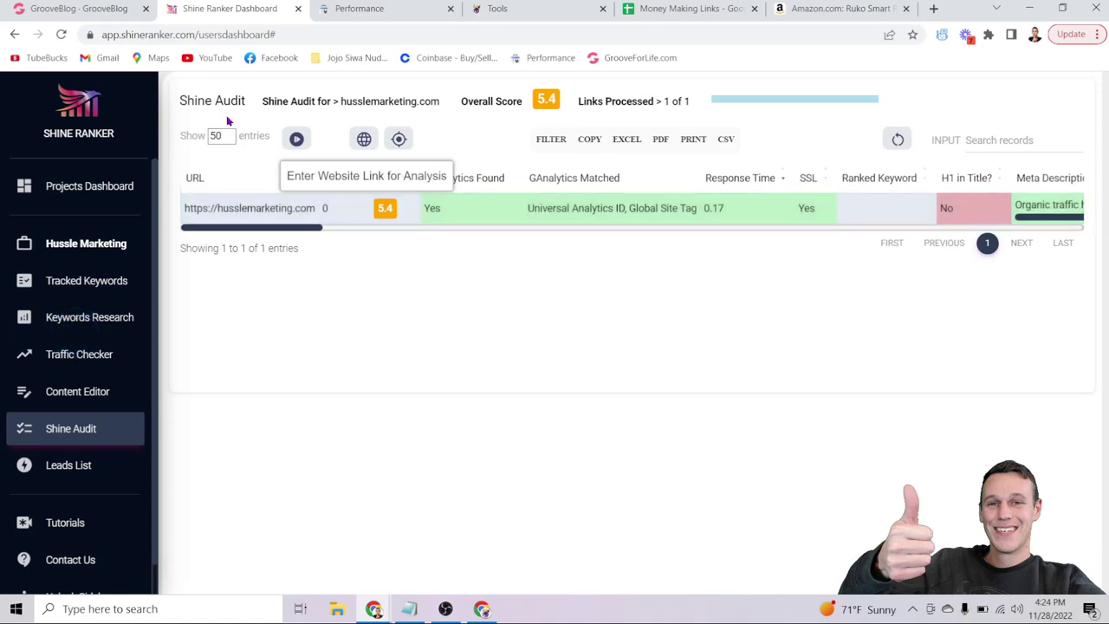
Step: Run a new Shine Audit on how2rank.com
{"action": "left_click", "coordinate": [297, 140]}
{"action": "type", "text": "h"}
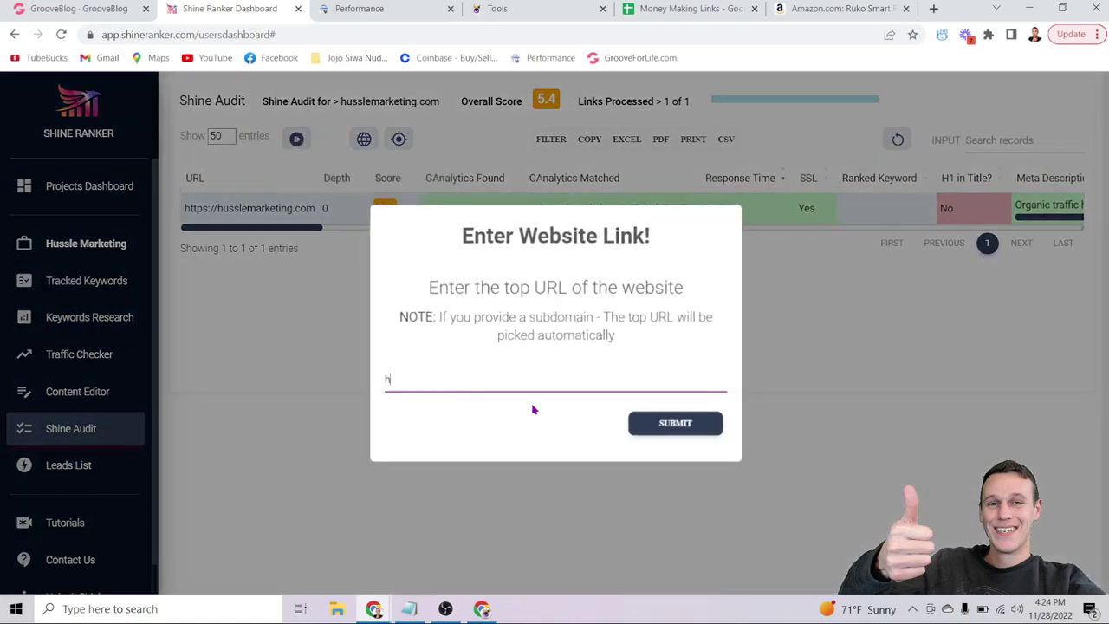
{"action": "type", "text": "ow2rank.com"}
{"action": "key", "text": "Return"}
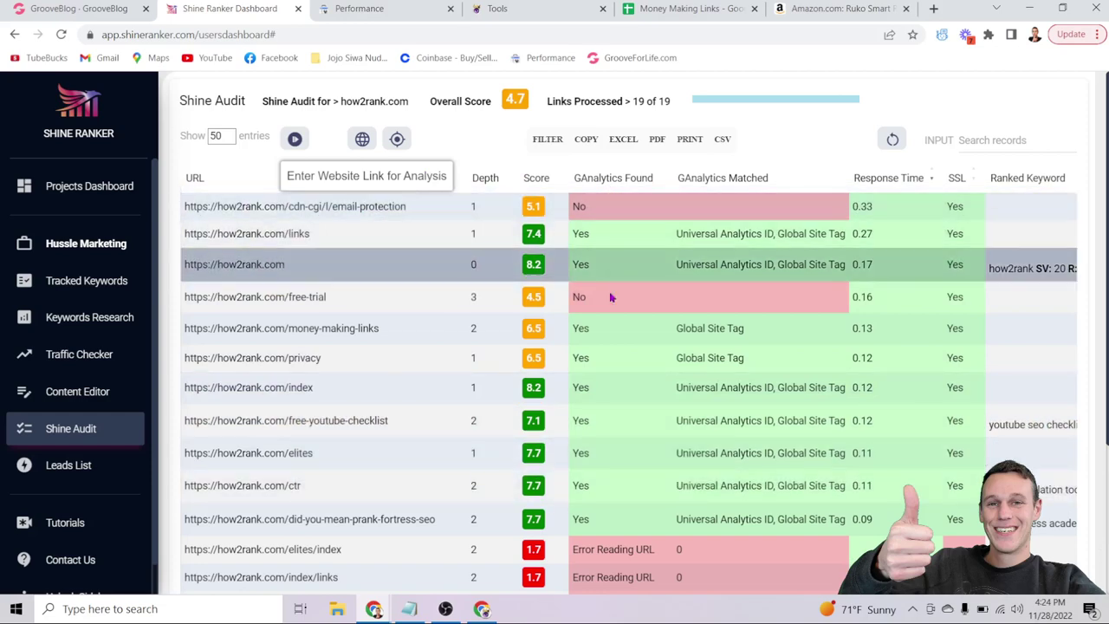
Step: Examine the how2rank.com audit's page scores, response times, ranked keywords and H1-in-title results
{"action": "scroll", "coordinate": [668, 213], "scroll_direction": "right", "scroll_amount": 1}
{"action": "scroll", "coordinate": [669, 213], "scroll_direction": "right", "scroll_amount": 3}
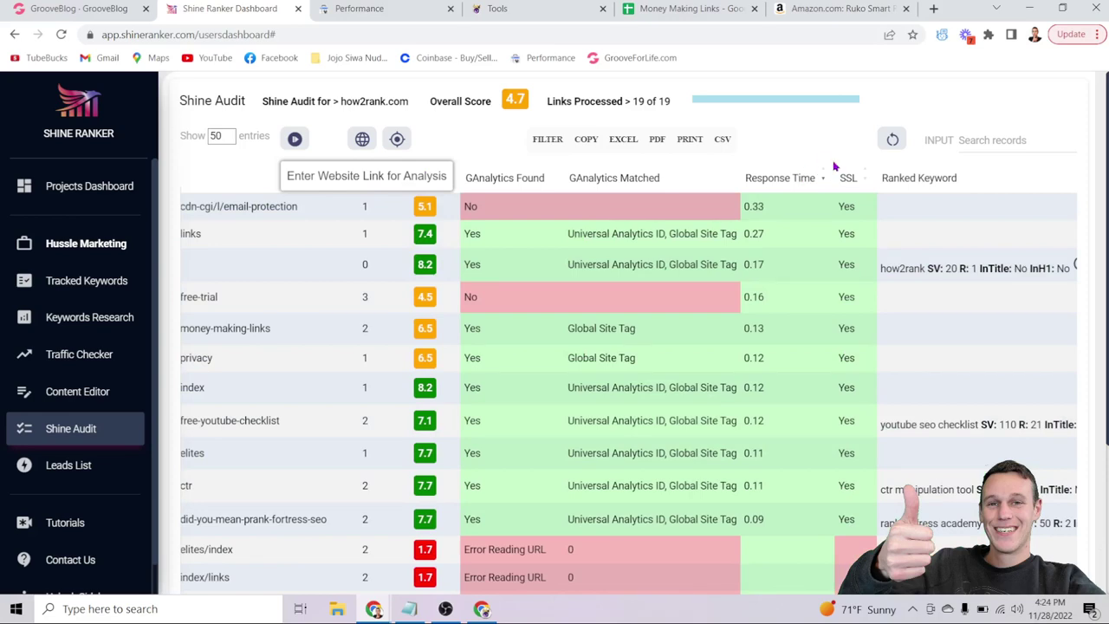
{"action": "scroll", "coordinate": [846, 190], "scroll_direction": "down", "scroll_amount": 2}
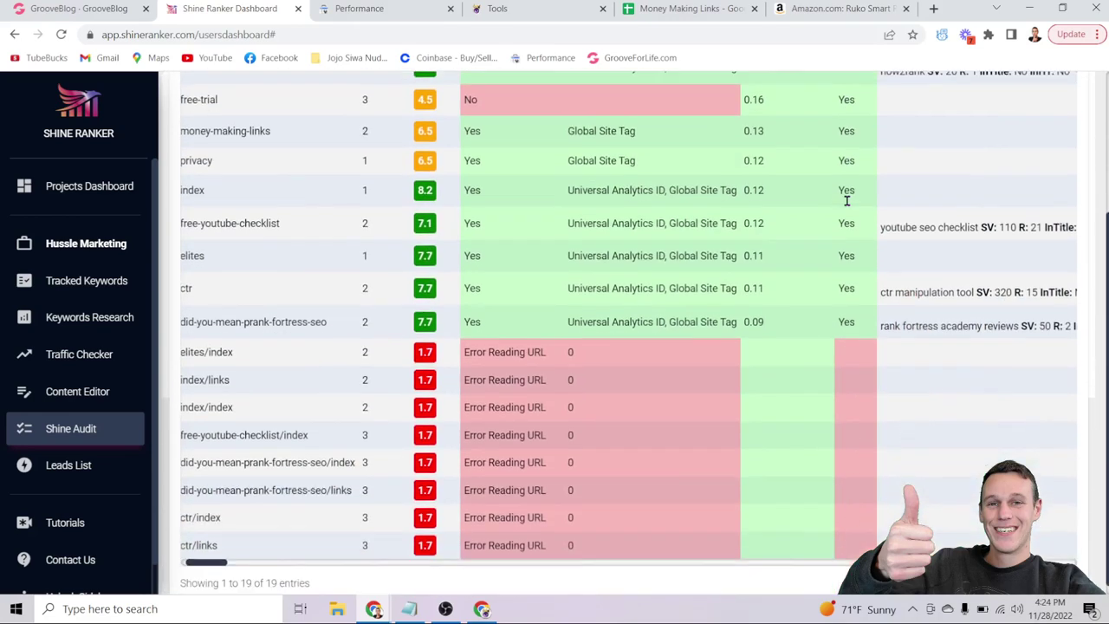
{"action": "scroll", "coordinate": [846, 200], "scroll_direction": "up", "scroll_amount": 2}
{"action": "scroll", "coordinate": [867, 252], "scroll_direction": "right", "scroll_amount": 5}
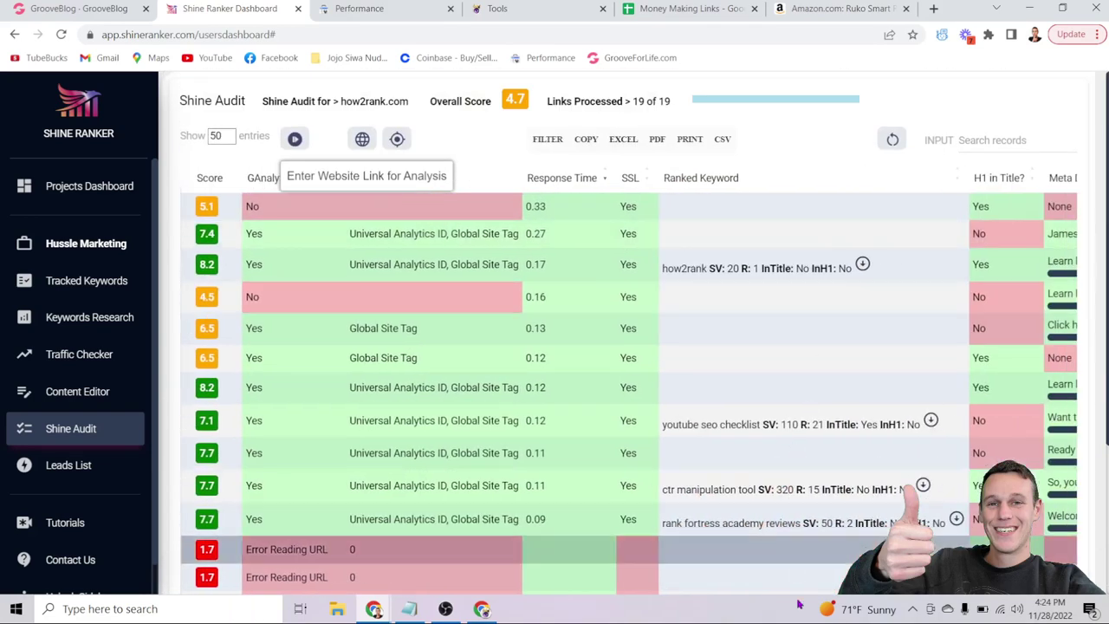
{"action": "scroll", "coordinate": [804, 371], "scroll_direction": "right", "scroll_amount": 3}
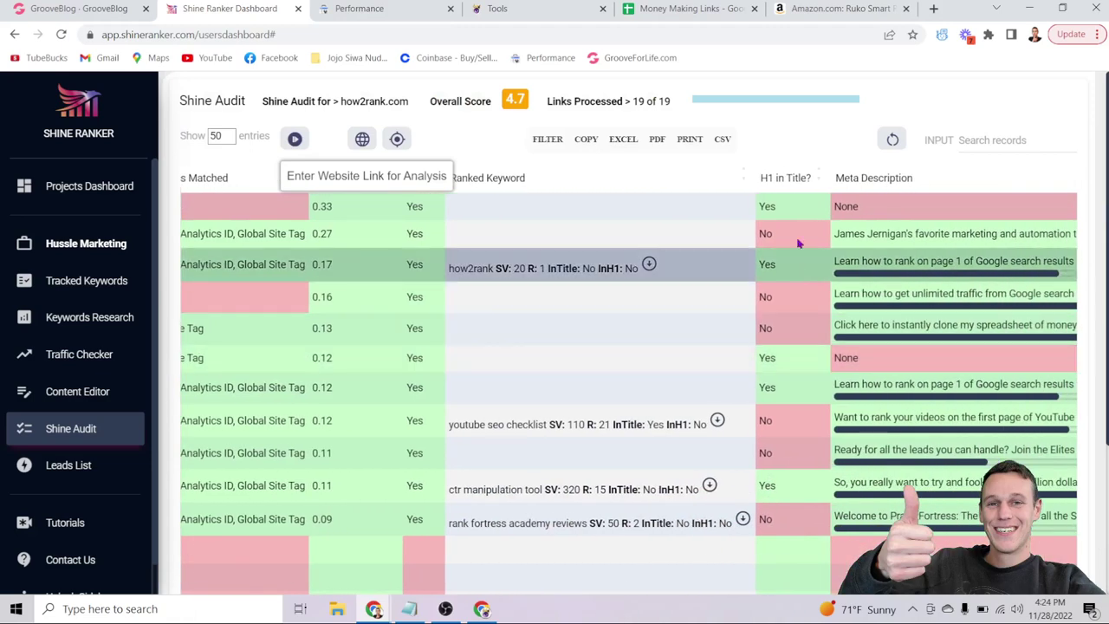
Step: Switch to the GrooveBlog post and highlight "Artificial Intelligence Toys" in its title and Heading 1 to compare the wording
{"action": "left_click", "coordinate": [59, 7]}
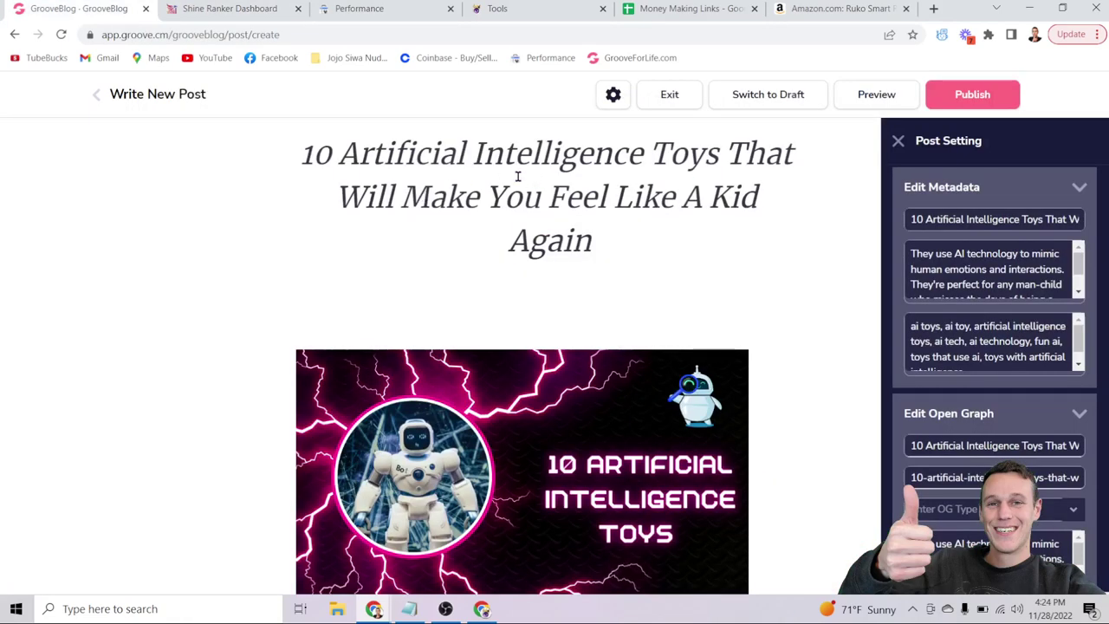
{"action": "left_click_drag", "start_coordinate": [338, 153], "coordinate": [648, 154]}
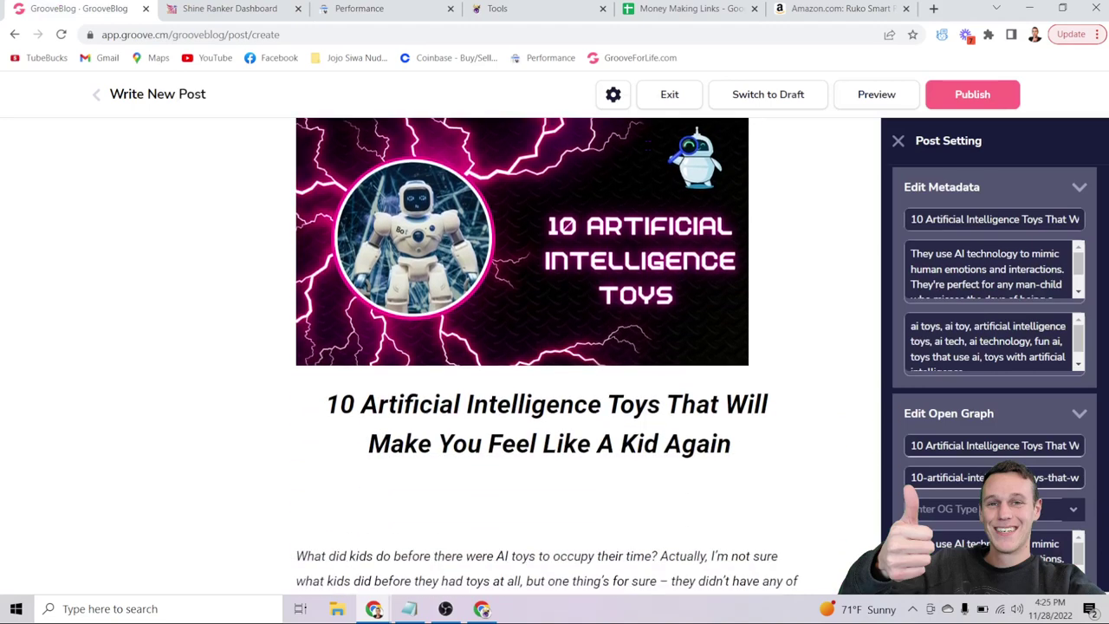
{"action": "scroll", "coordinate": [545, 347], "scroll_direction": "down", "scroll_amount": 1}
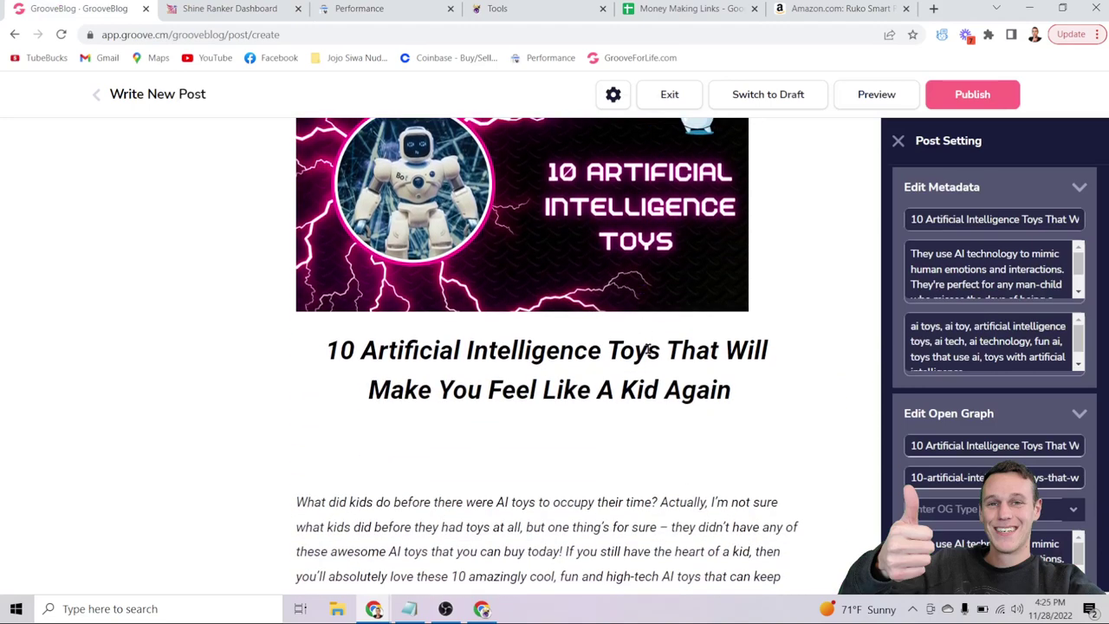
{"action": "left_click_drag", "start_coordinate": [660, 350], "coordinate": [356, 356]}
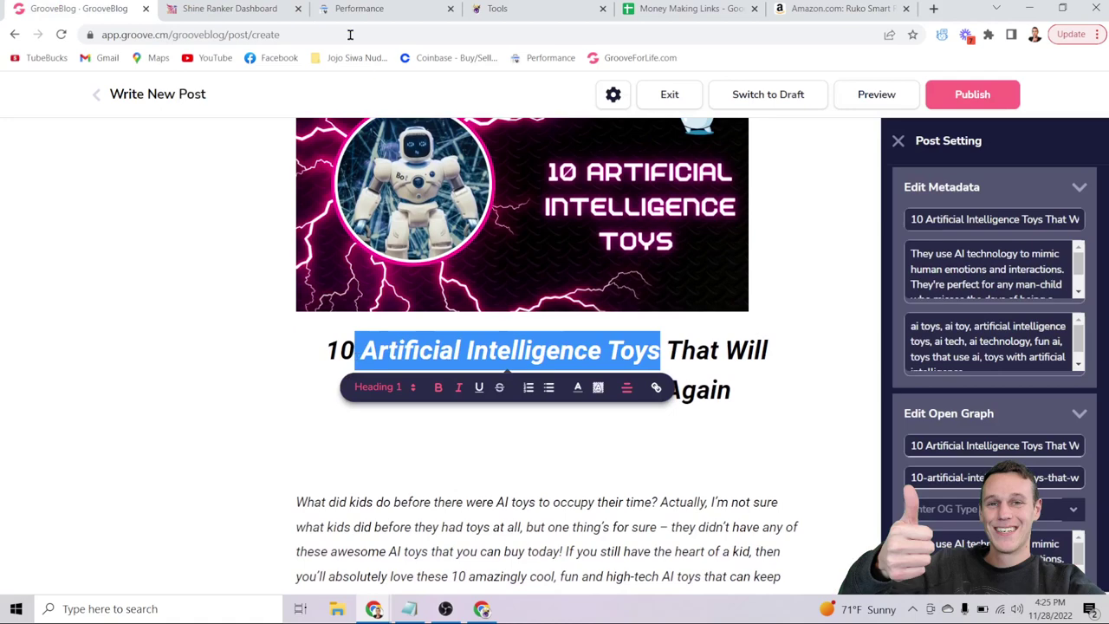
Step: Return to the how2rank.com audit and examine which pages fail the H1 in Title check, including did-you-mean-prank-fortress-seo
{"action": "left_click", "coordinate": [218, 11]}
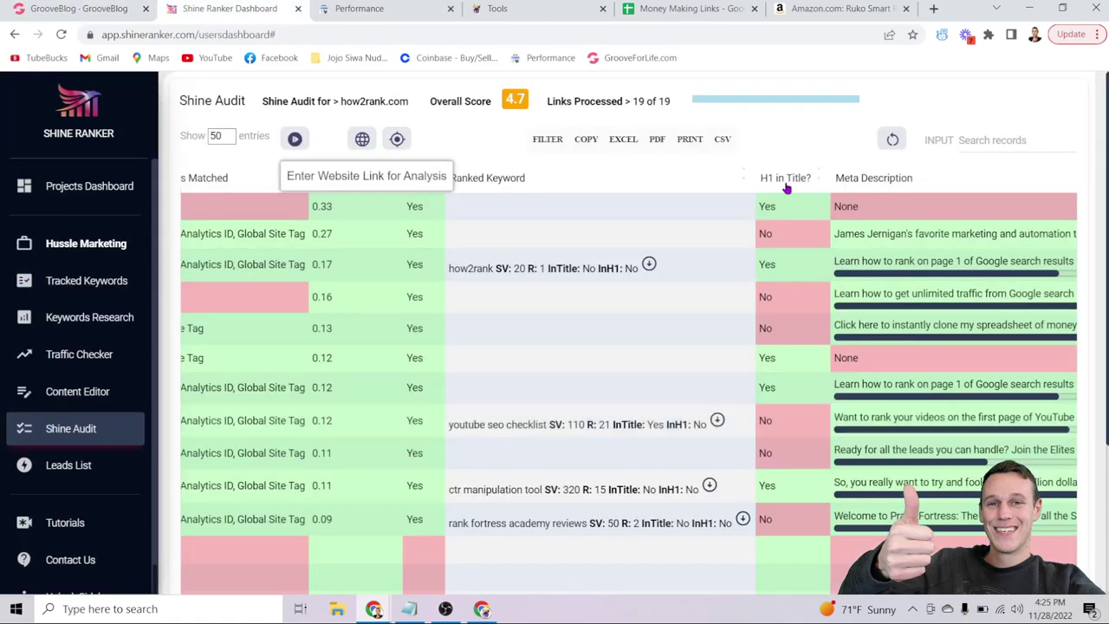
{"action": "scroll", "coordinate": [785, 188], "scroll_direction": "down", "scroll_amount": 3}
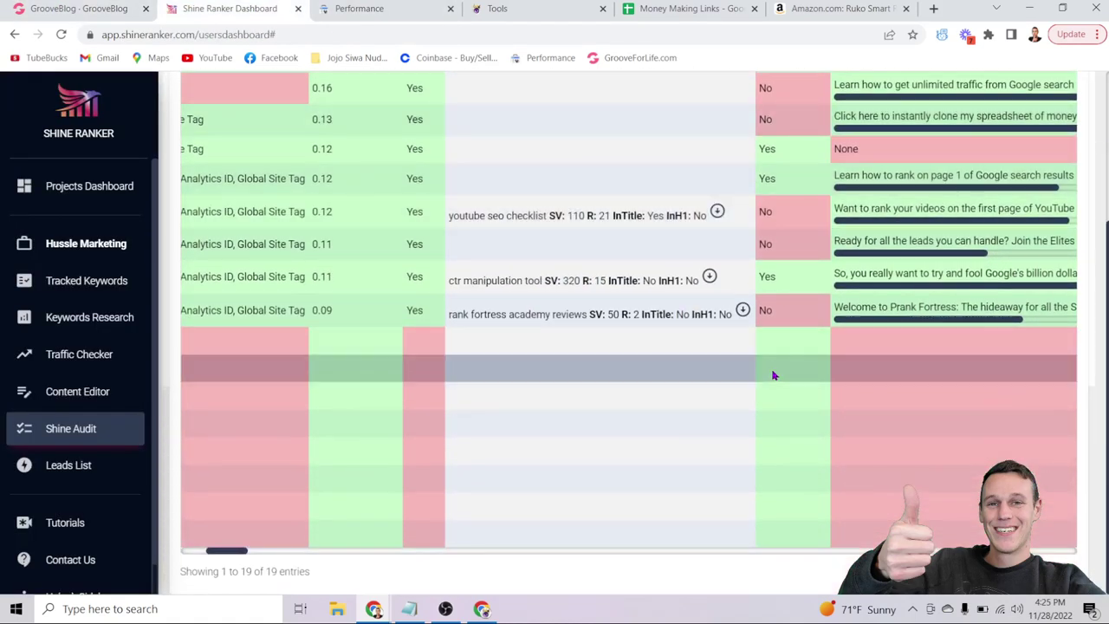
{"action": "scroll", "coordinate": [774, 375], "scroll_direction": "up", "scroll_amount": 1}
{"action": "scroll", "coordinate": [773, 375], "scroll_direction": "left", "scroll_amount": 3}
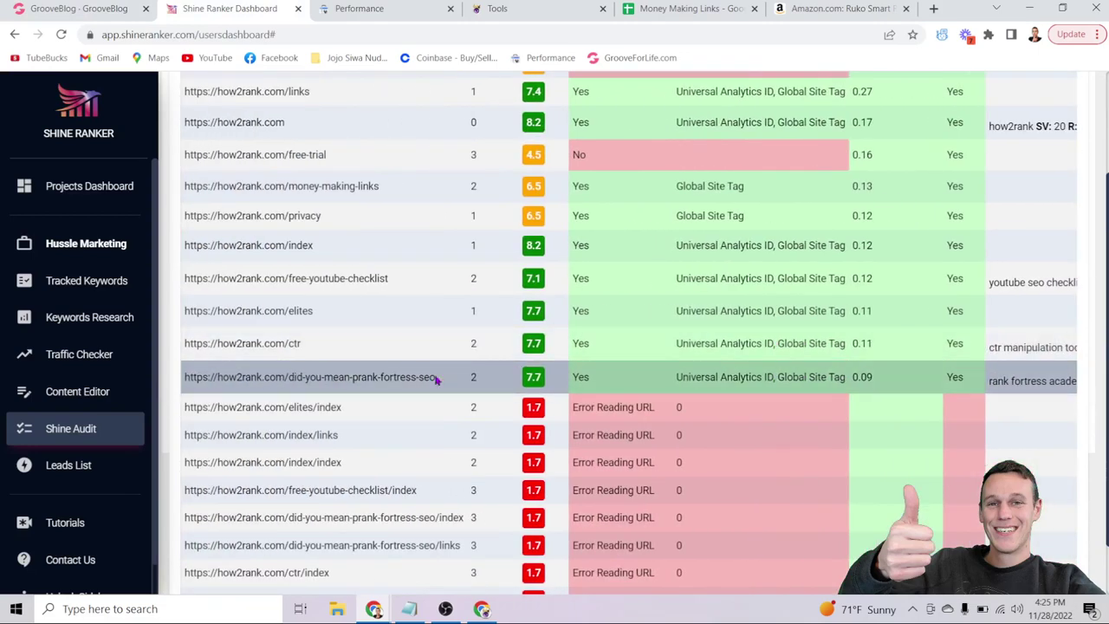
{"action": "scroll", "coordinate": [437, 380], "scroll_direction": "right", "scroll_amount": 5}
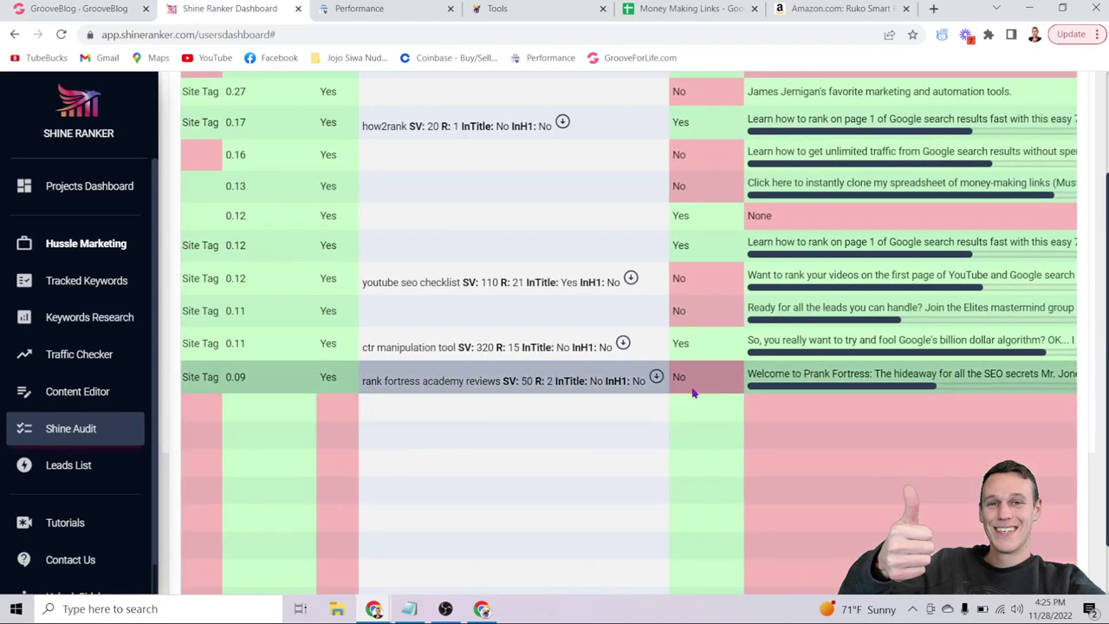
{"action": "scroll", "coordinate": [693, 392], "scroll_direction": "up", "scroll_amount": 1}
{"action": "scroll", "coordinate": [693, 393], "scroll_direction": "up", "scroll_amount": 3}
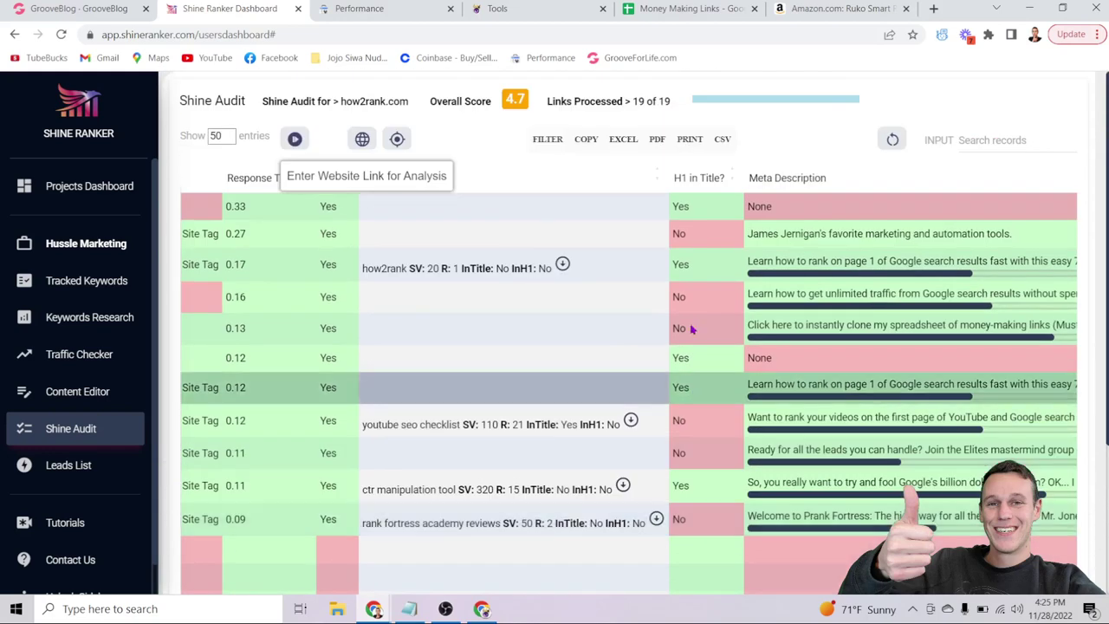
{"action": "scroll", "coordinate": [691, 258], "scroll_direction": "down", "scroll_amount": 2}
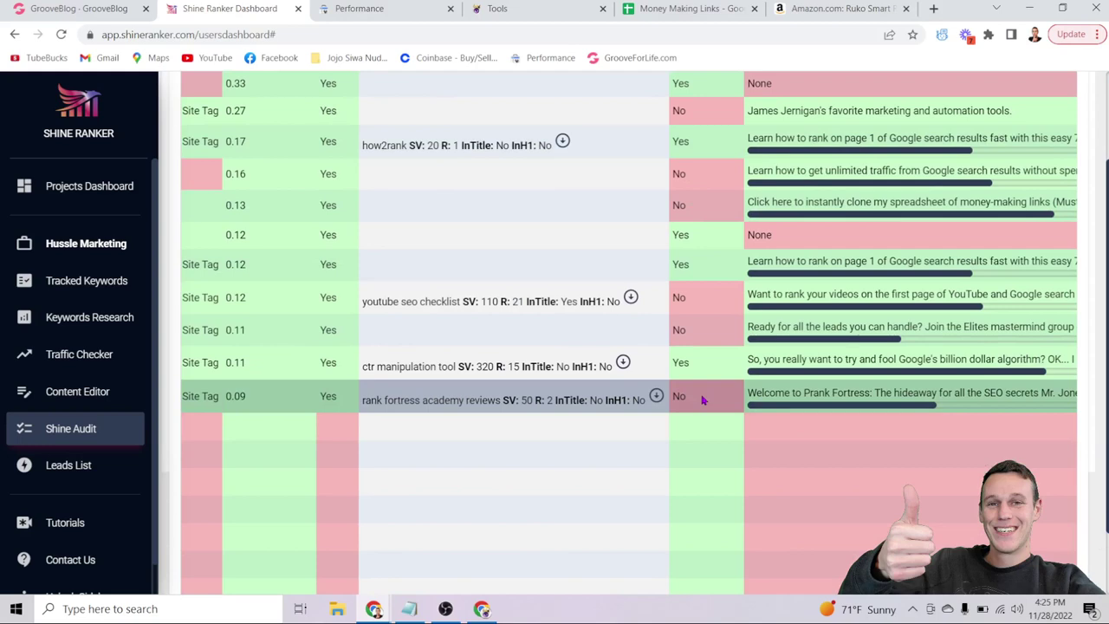
{"action": "scroll", "coordinate": [703, 400], "scroll_direction": "up", "scroll_amount": 3}
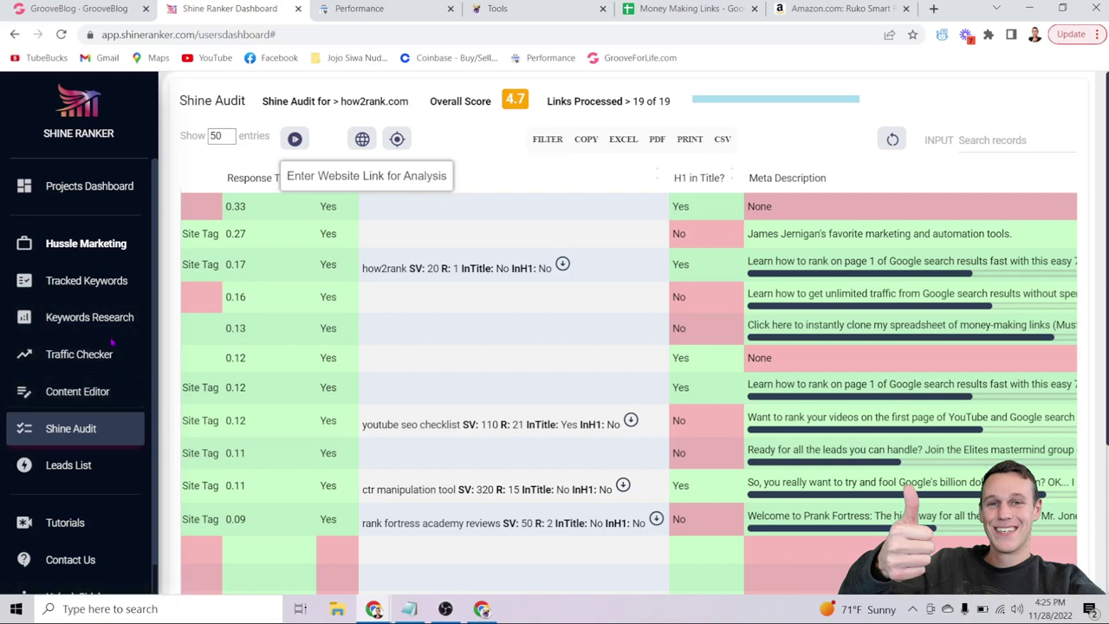
{"action": "left_click", "coordinate": [96, 392]}
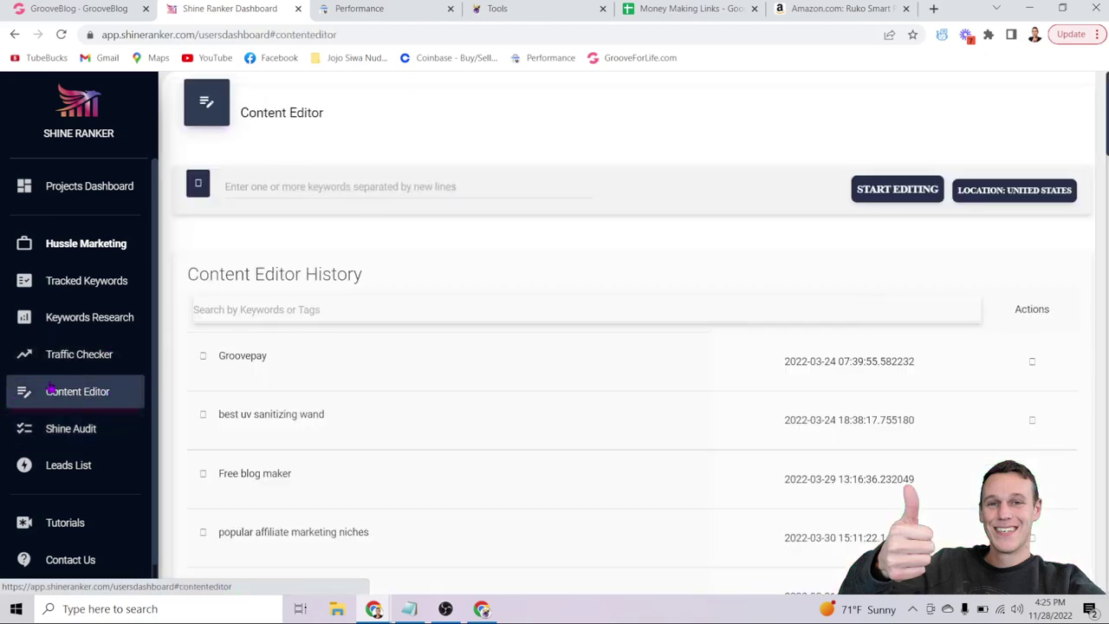
{"action": "left_click", "coordinate": [86, 355]}
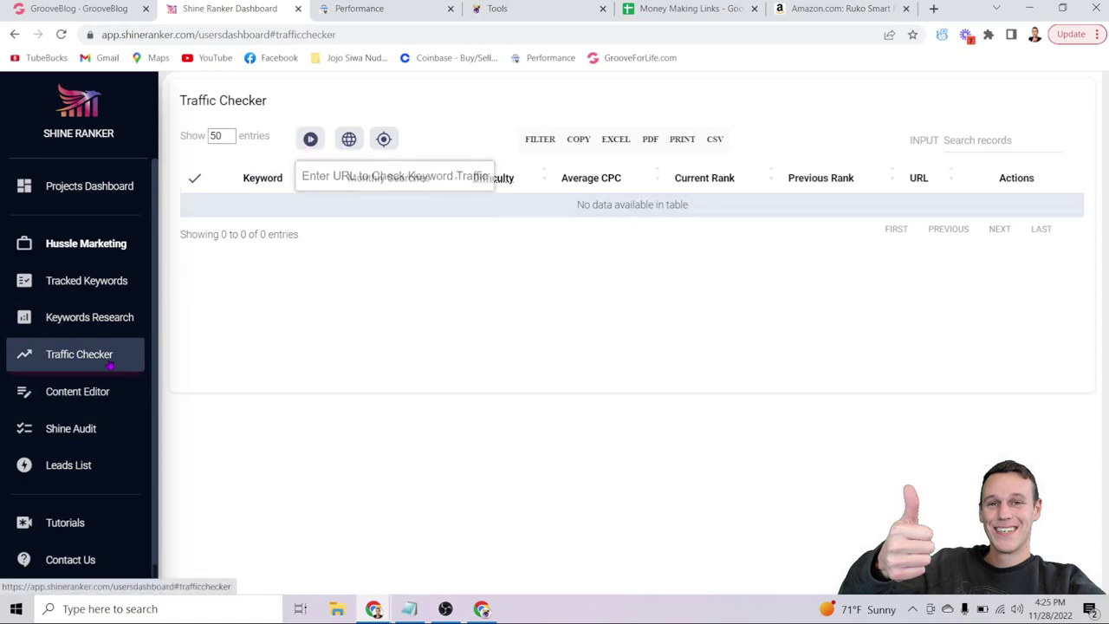
{"action": "left_click", "coordinate": [310, 140]}
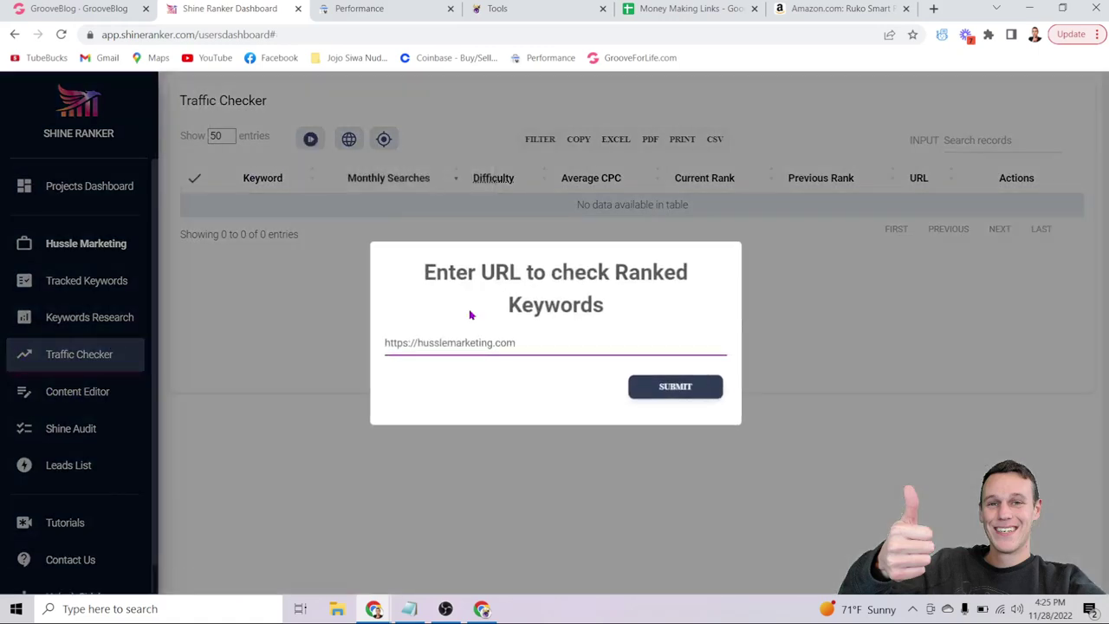
{"action": "left_click", "coordinate": [675, 386]}
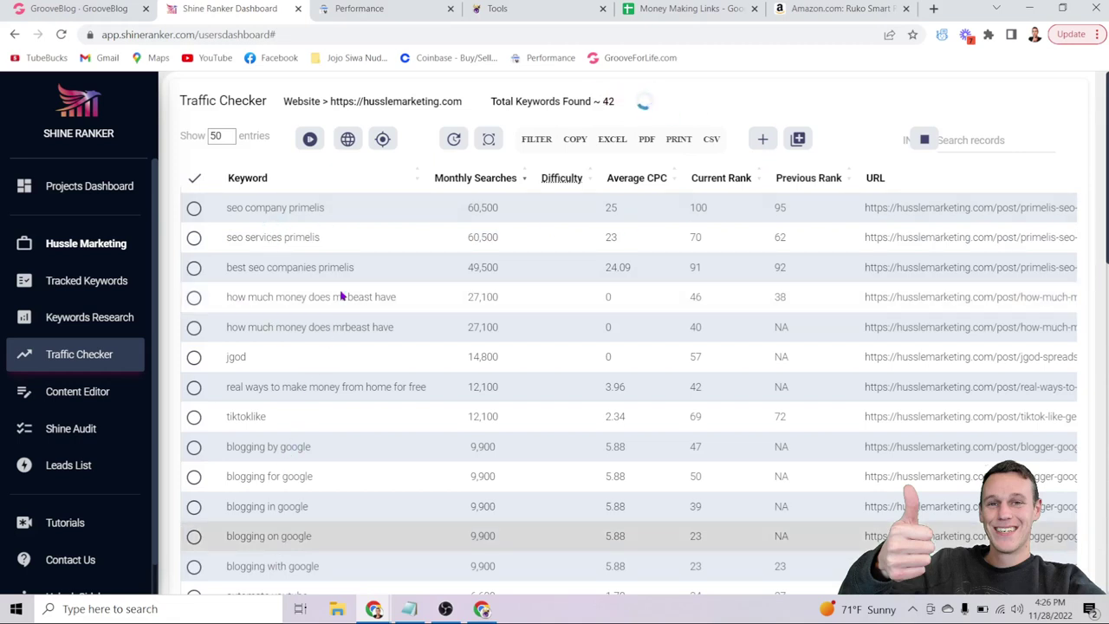
Step: Examine the monthly searches and average CPC of the husslemarketing.com keywords, then sort them by current rank and review the best-ranking ones
{"action": "scroll", "coordinate": [371, 185], "scroll_direction": "down", "scroll_amount": 1}
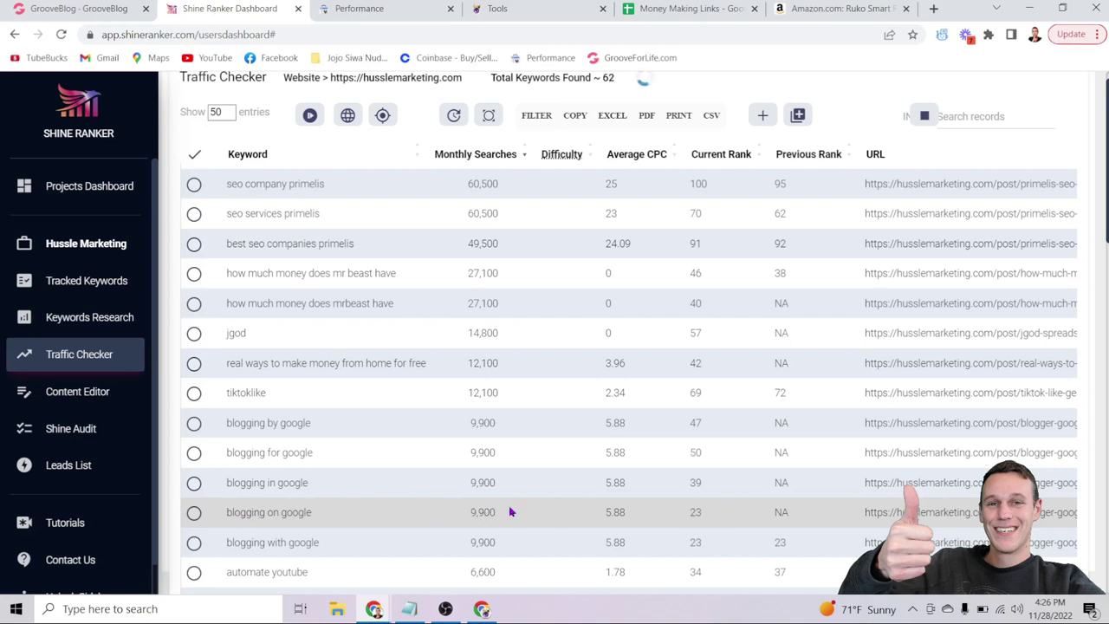
{"action": "scroll", "coordinate": [511, 507], "scroll_direction": "down", "scroll_amount": 1}
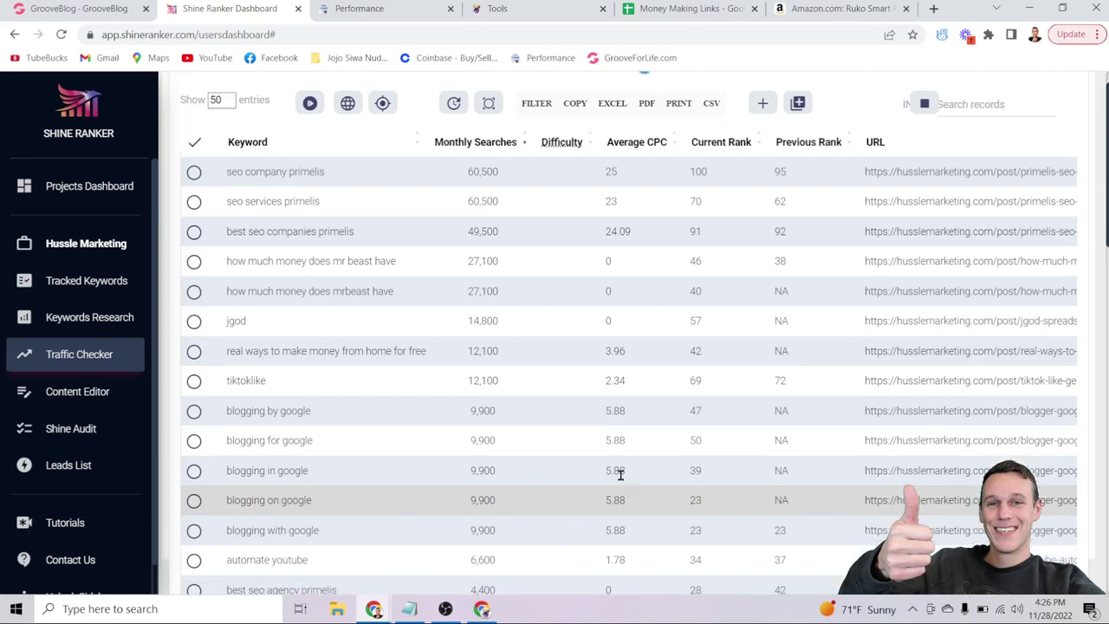
{"action": "left_click_drag", "start_coordinate": [478, 460], "coordinate": [502, 473]}
{"action": "left_click", "coordinate": [505, 476]}
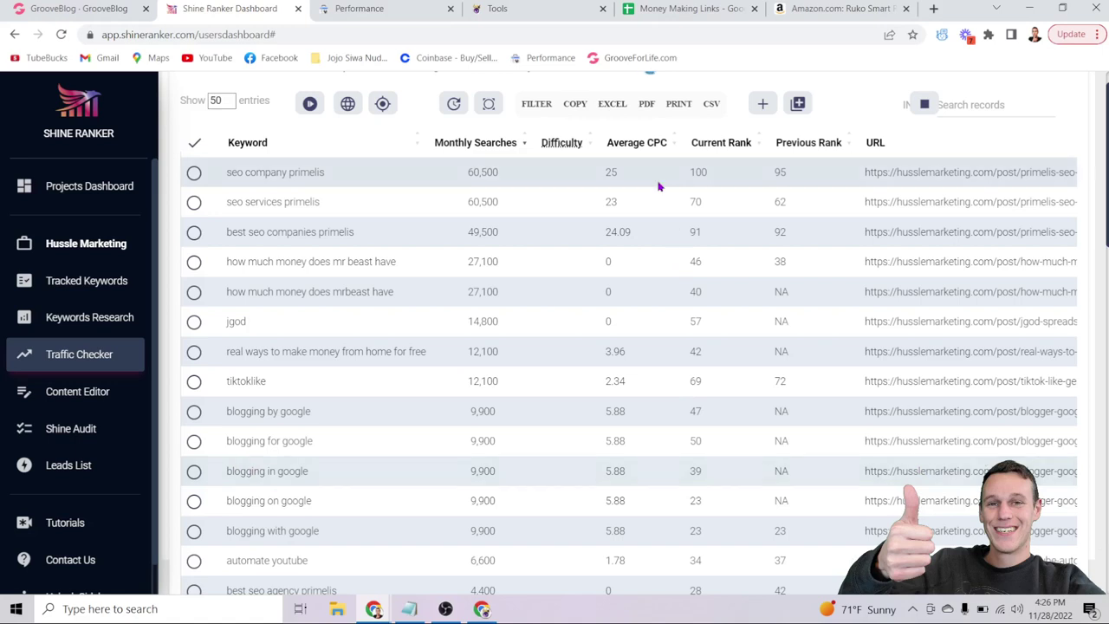
{"action": "scroll", "coordinate": [844, 134], "scroll_direction": "up", "scroll_amount": 1}
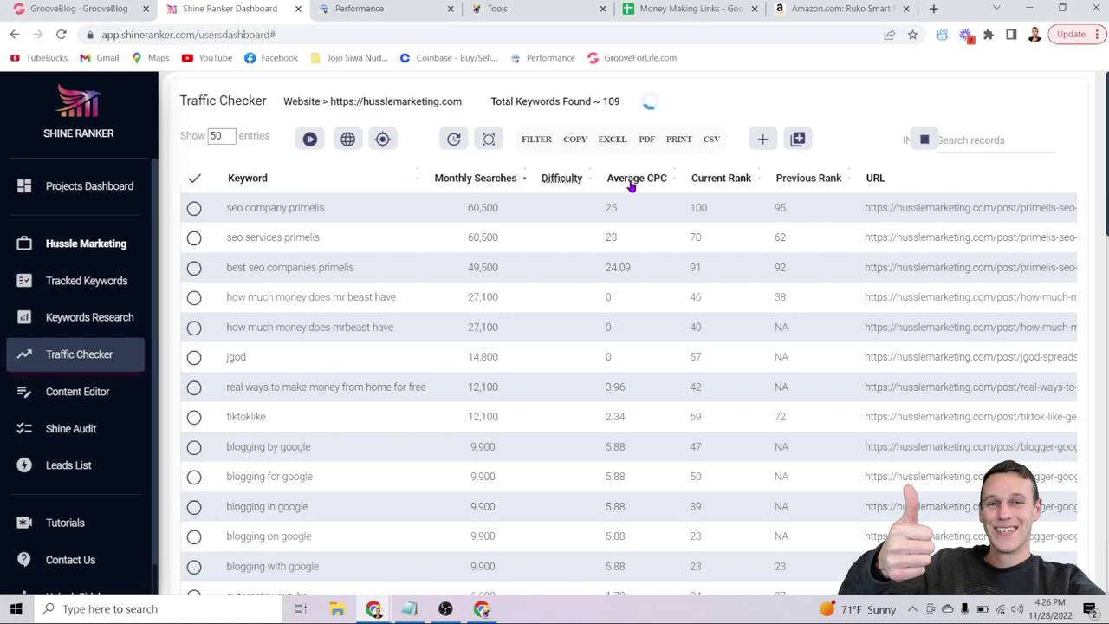
{"action": "left_click", "coordinate": [721, 179]}
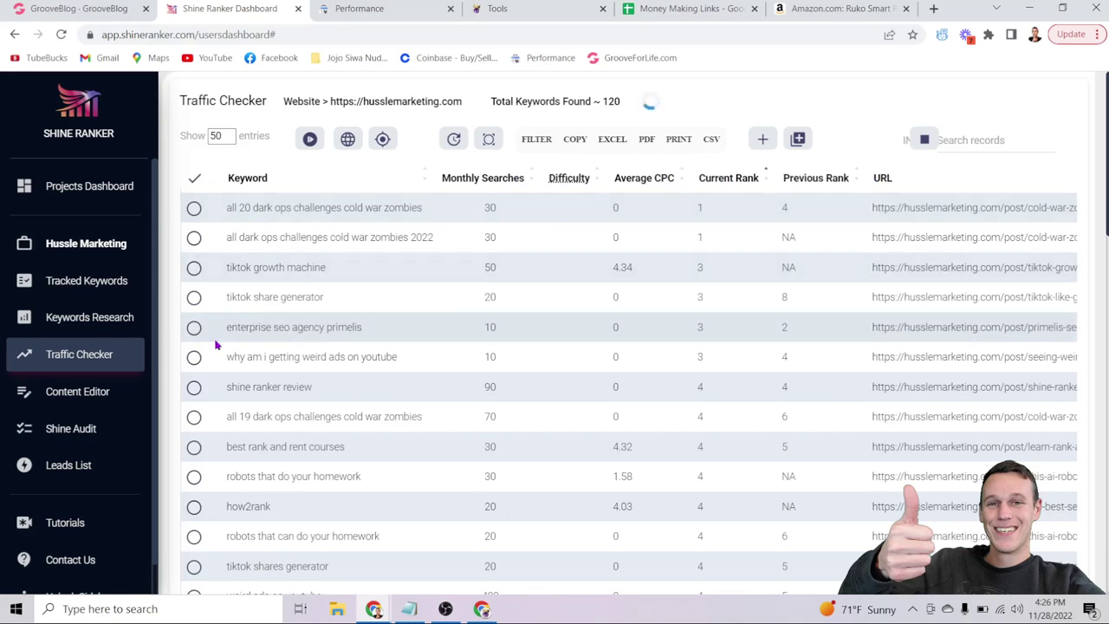
{"action": "scroll", "coordinate": [260, 372], "scroll_direction": "down", "scroll_amount": 1}
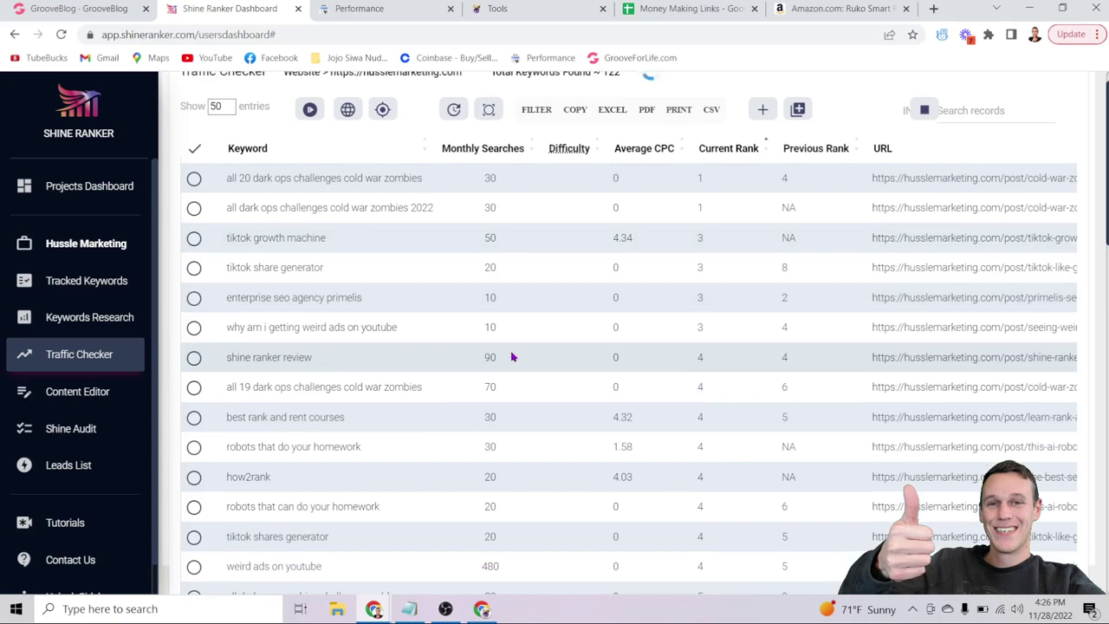
{"action": "scroll", "coordinate": [511, 356], "scroll_direction": "down", "scroll_amount": 2}
{"action": "scroll", "coordinate": [511, 356], "scroll_direction": "up", "scroll_amount": 3}
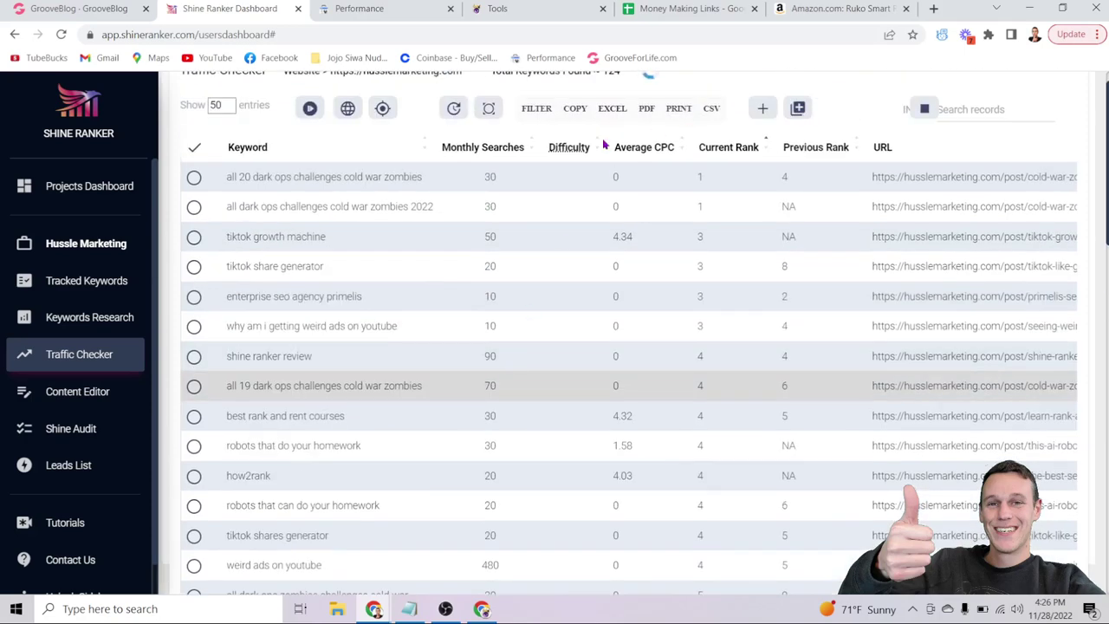
{"action": "scroll", "coordinate": [511, 356], "scroll_direction": "up", "scroll_amount": 1}
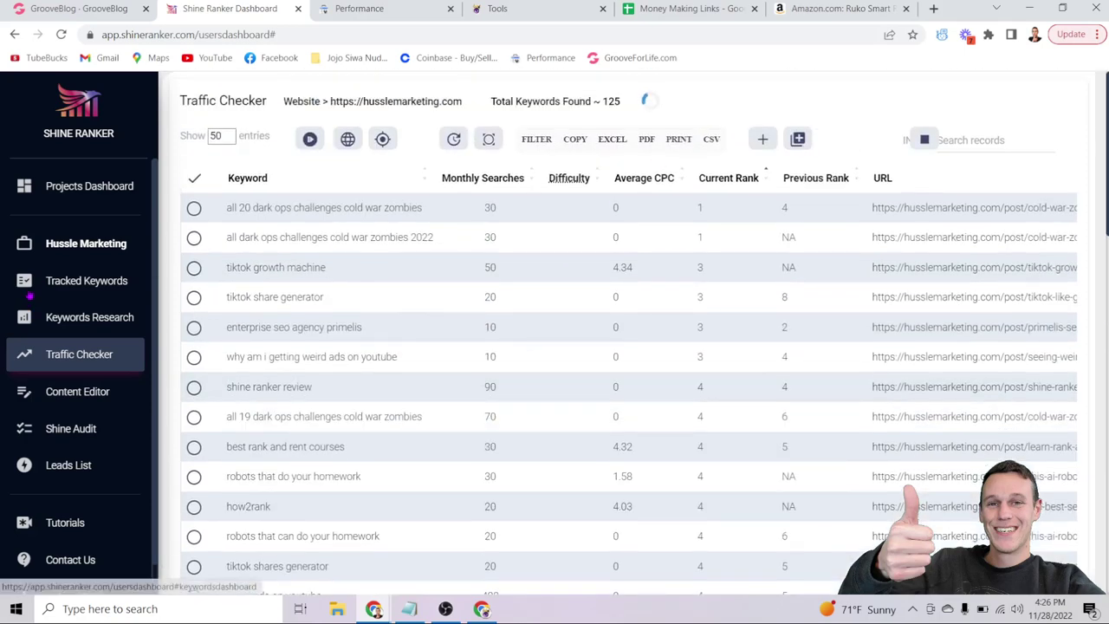
{"action": "left_click", "coordinate": [309, 140]}
{"action": "key", "text": "BackSpace"}
{"action": "key", "text": "BackSpace"}
{"action": "key", "text": "BackSpace"}
{"action": "key", "text": "BackSpace"}
{"action": "key", "text": "BackSpace"}
{"action": "key", "text": "BackSpace"}
{"action": "key", "text": "BackSpace"}
{"action": "key", "text": "BackSpace"}
{"action": "key", "text": "BackSpace"}
{"action": "key", "text": "BackSpace"}
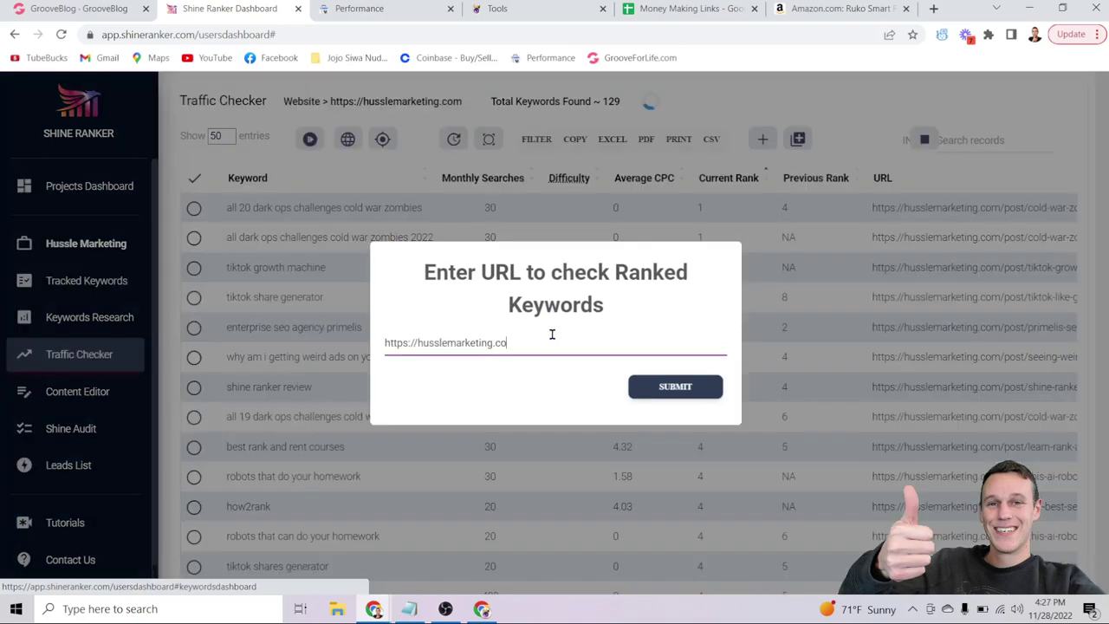
{"action": "key", "text": "BackSpace"}
{"action": "key", "text": "BackSpace"}
{"action": "key", "text": "BackSpace"}
{"action": "key", "text": "BackSpace"}
{"action": "key", "text": "BackSpace"}
{"action": "type", "text": "g"}
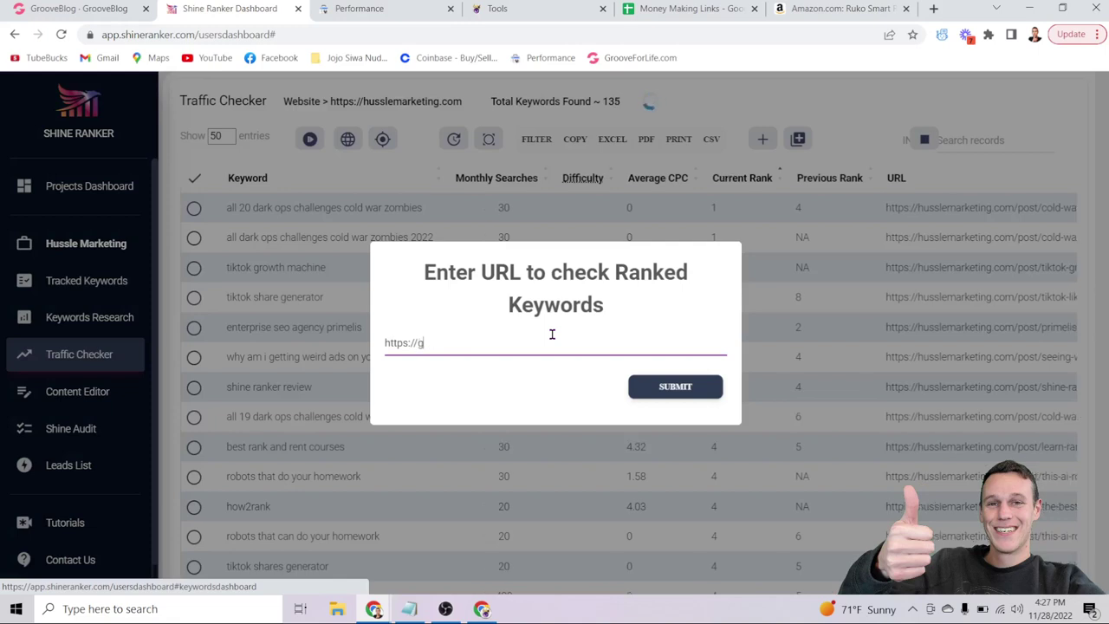
{"action": "type", "text": "roovefunnels.com"}
{"action": "key", "text": "Return"}
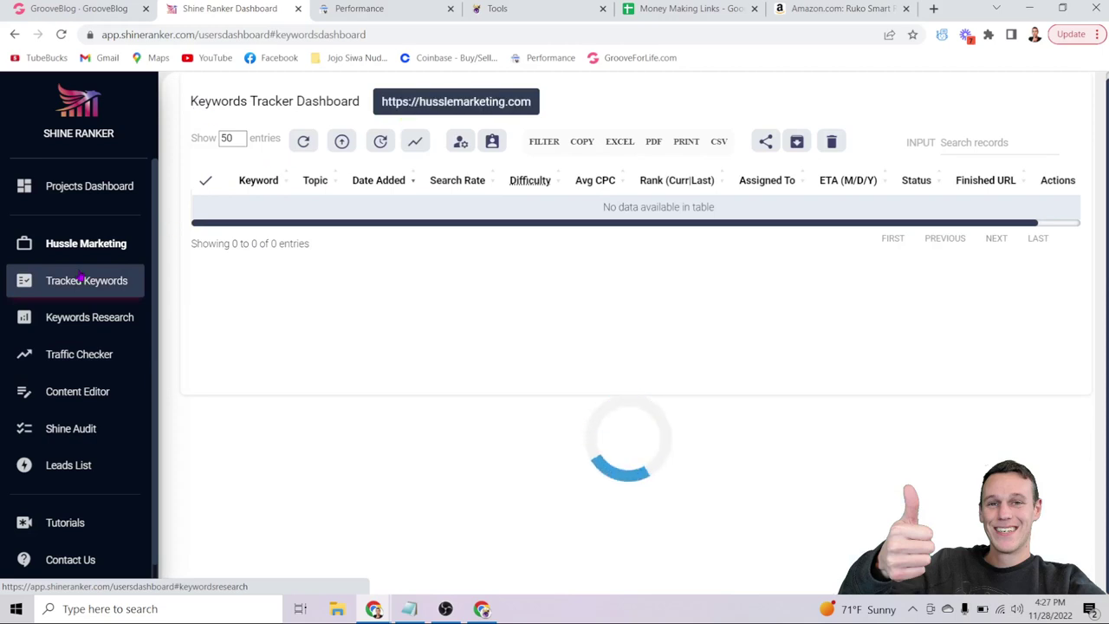
Step: Review the project list in the Projects Dashboard and the Keywords Research results for AI toys
{"action": "left_click", "coordinate": [55, 185]}
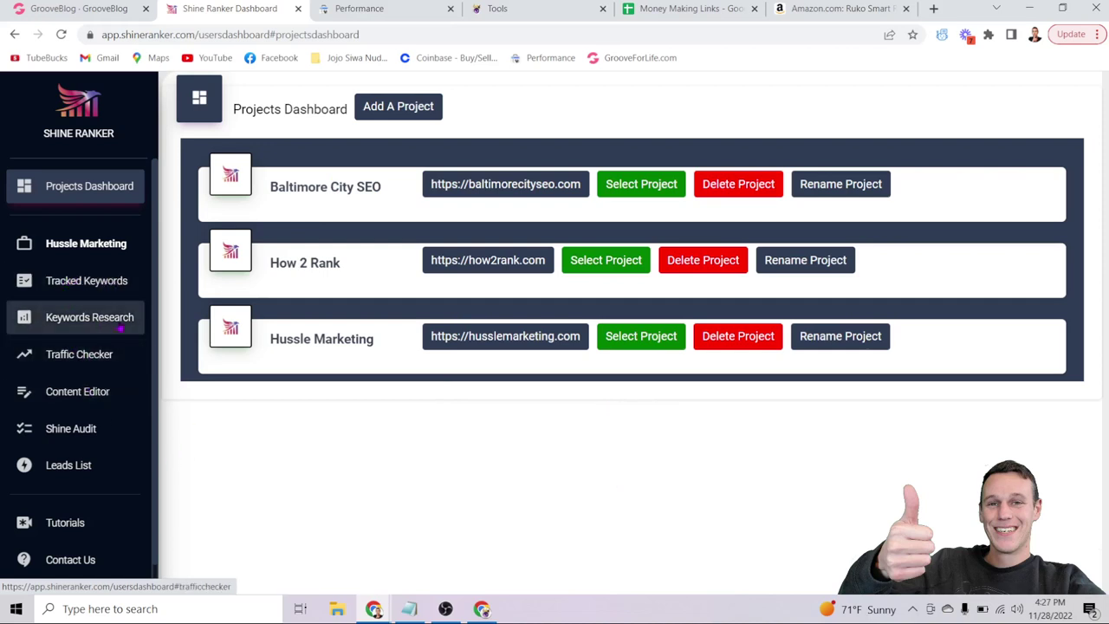
{"action": "left_click", "coordinate": [85, 317]}
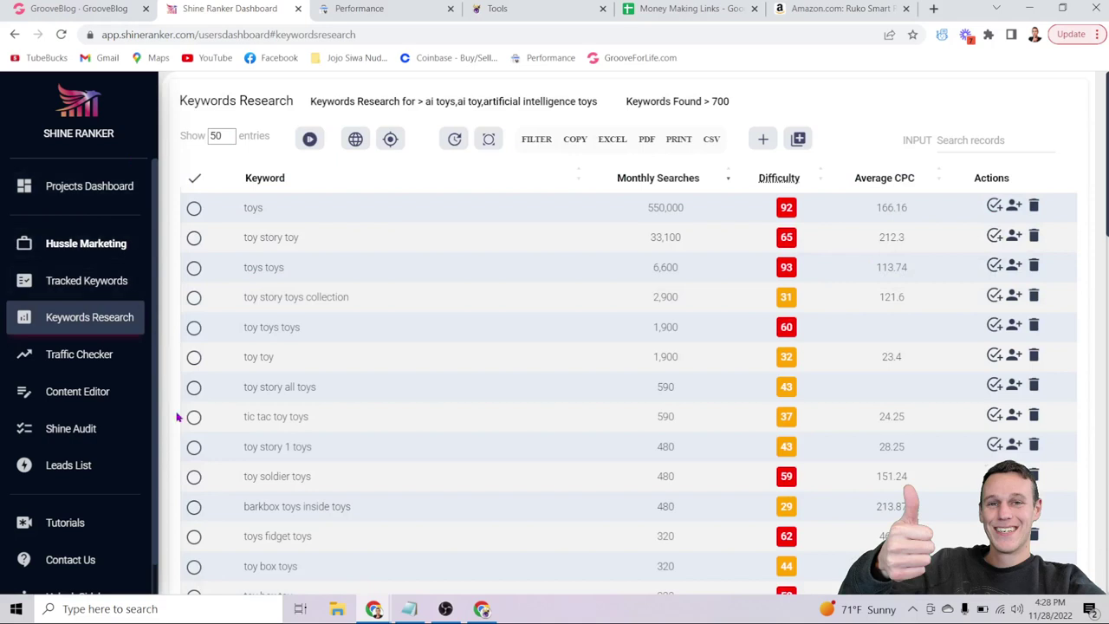
{"action": "scroll", "coordinate": [241, 362], "scroll_direction": "down", "scroll_amount": 1}
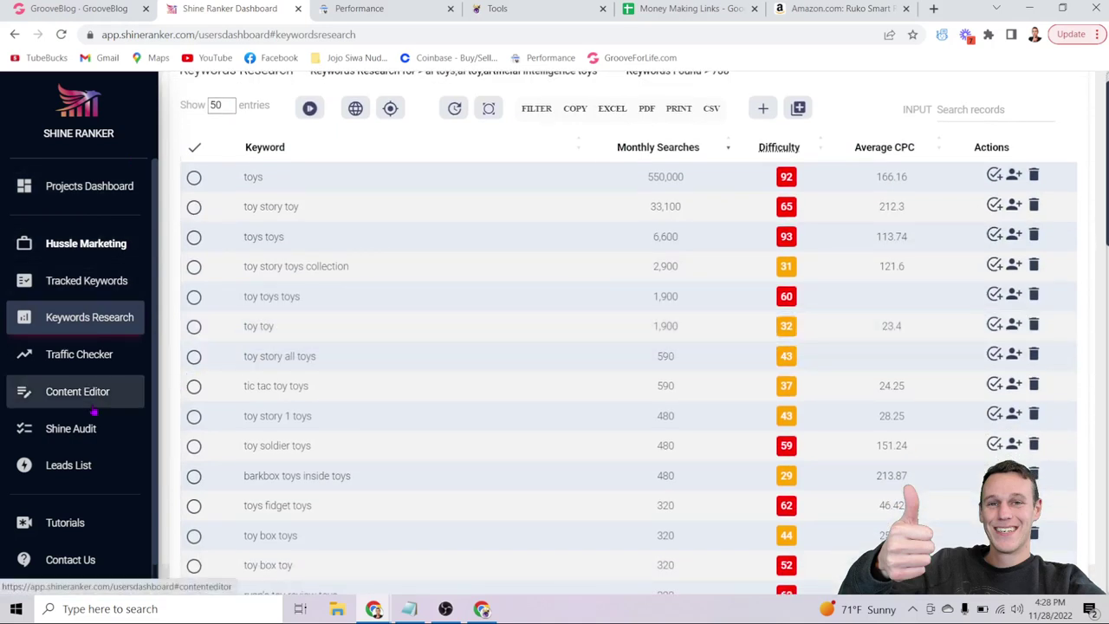
Step: Start a new Content Editor session for the keyword "Ai Toys"
{"action": "left_click", "coordinate": [94, 412]}
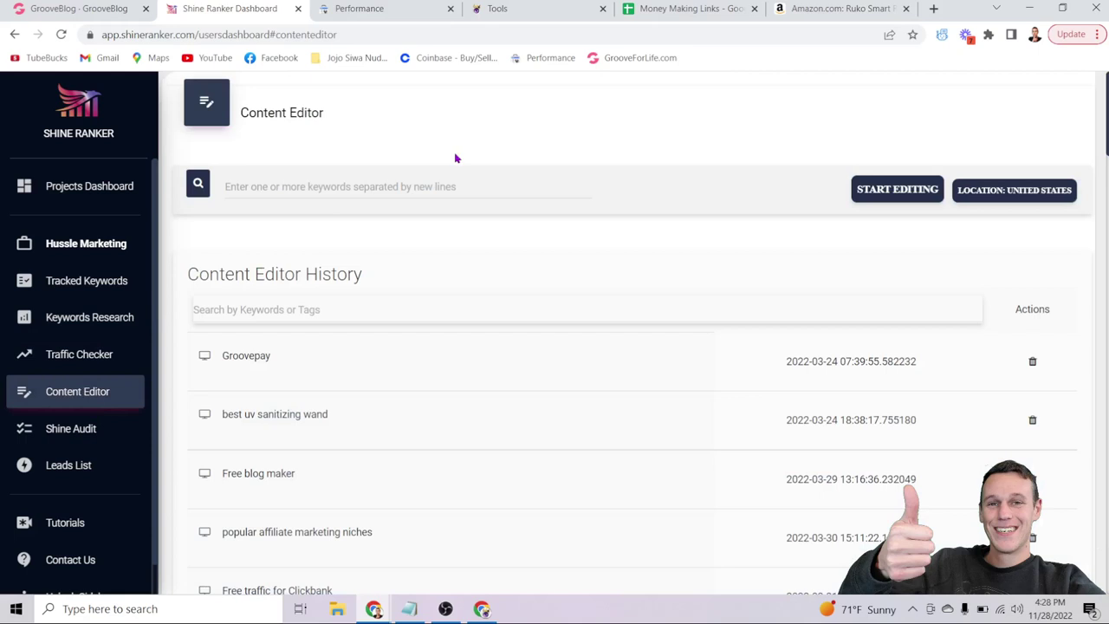
{"action": "left_click", "coordinate": [514, 192]}
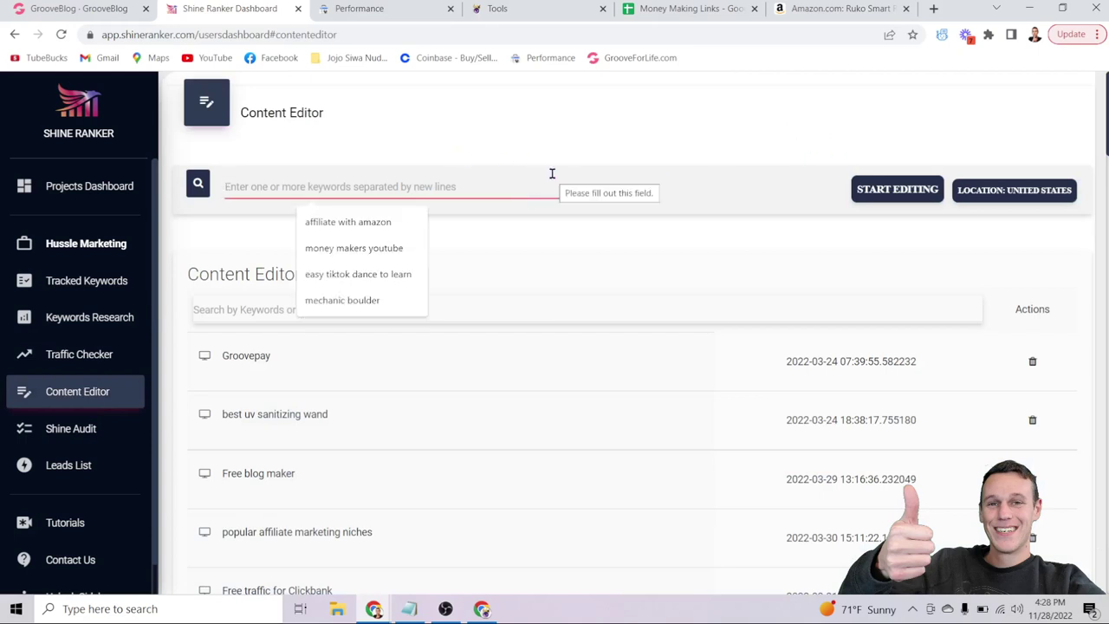
{"action": "type", "text": "Ai Toys"}
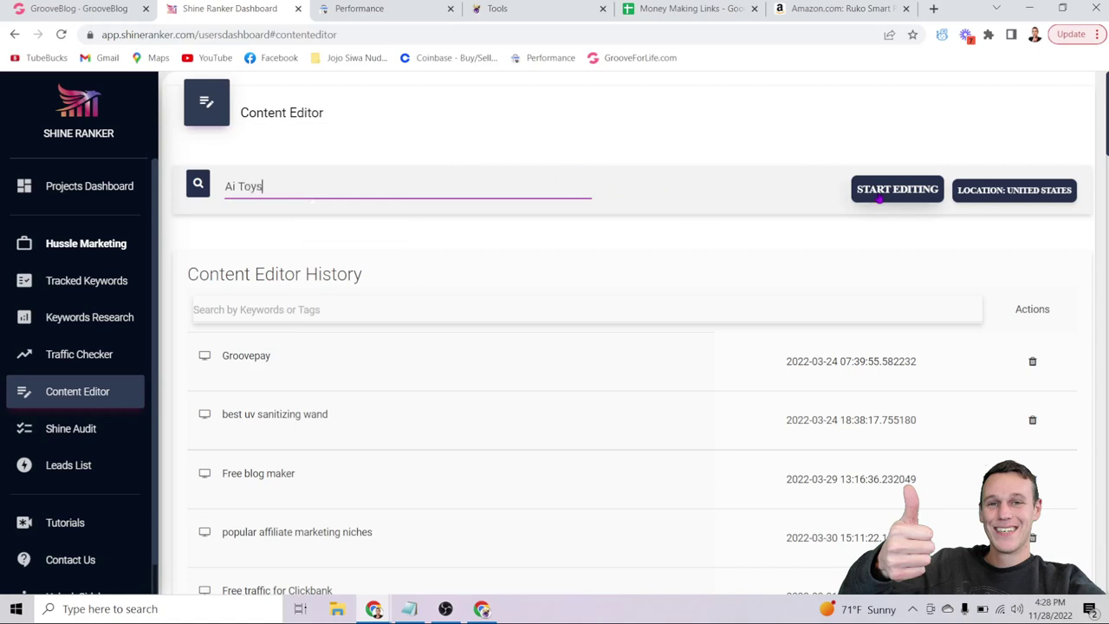
{"action": "left_click", "coordinate": [898, 188]}
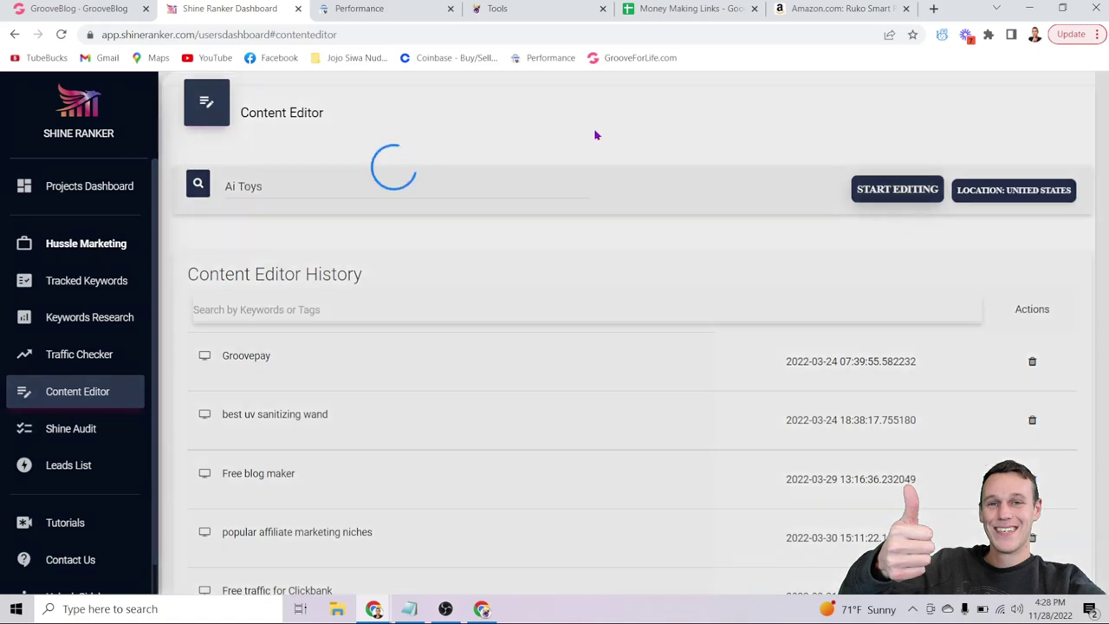
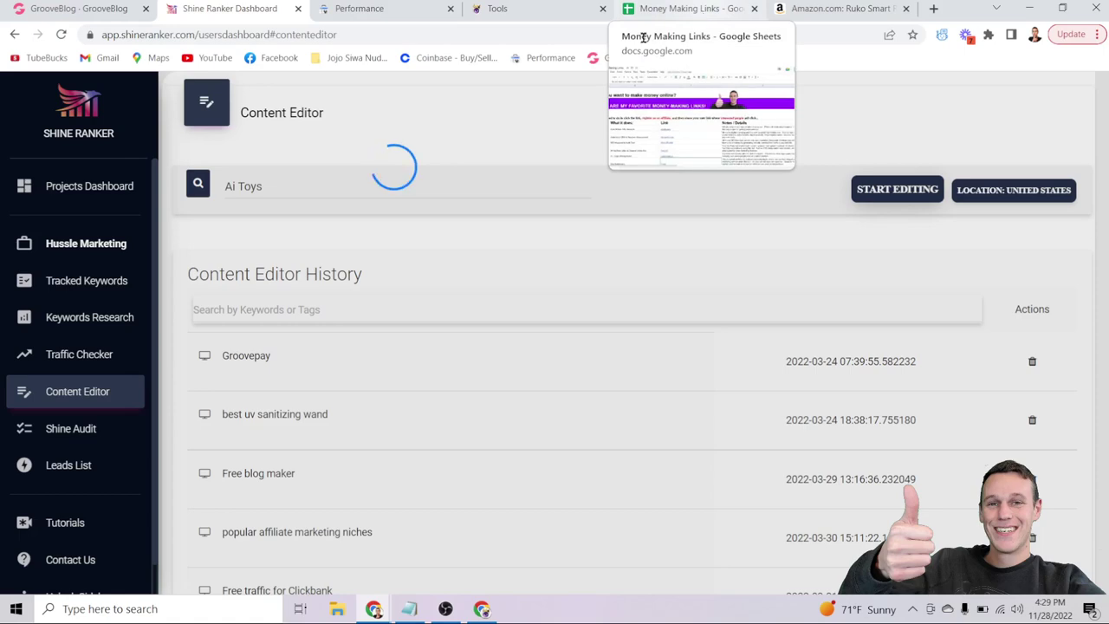
Step: Switch to the GrooveBlog post and examine its title, featured image, Heading 1, introduction and the Best AI Toys Of 2023 section
{"action": "left_click", "coordinate": [78, 10]}
{"action": "scroll", "coordinate": [230, 335], "scroll_direction": "down", "scroll_amount": 1}
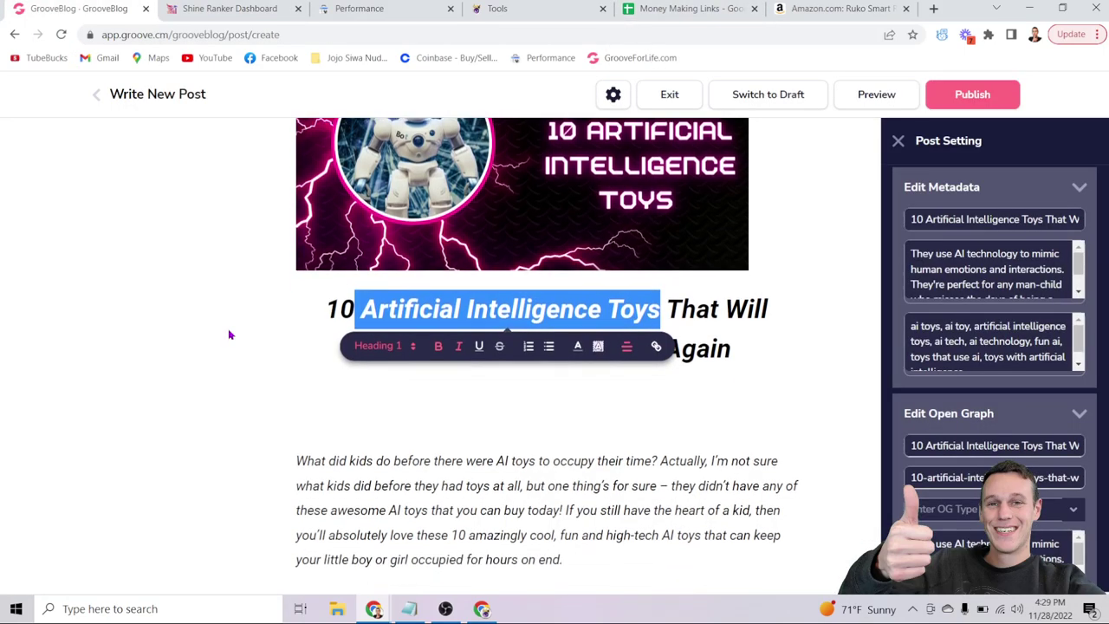
{"action": "scroll", "coordinate": [229, 334], "scroll_direction": "up", "scroll_amount": 4}
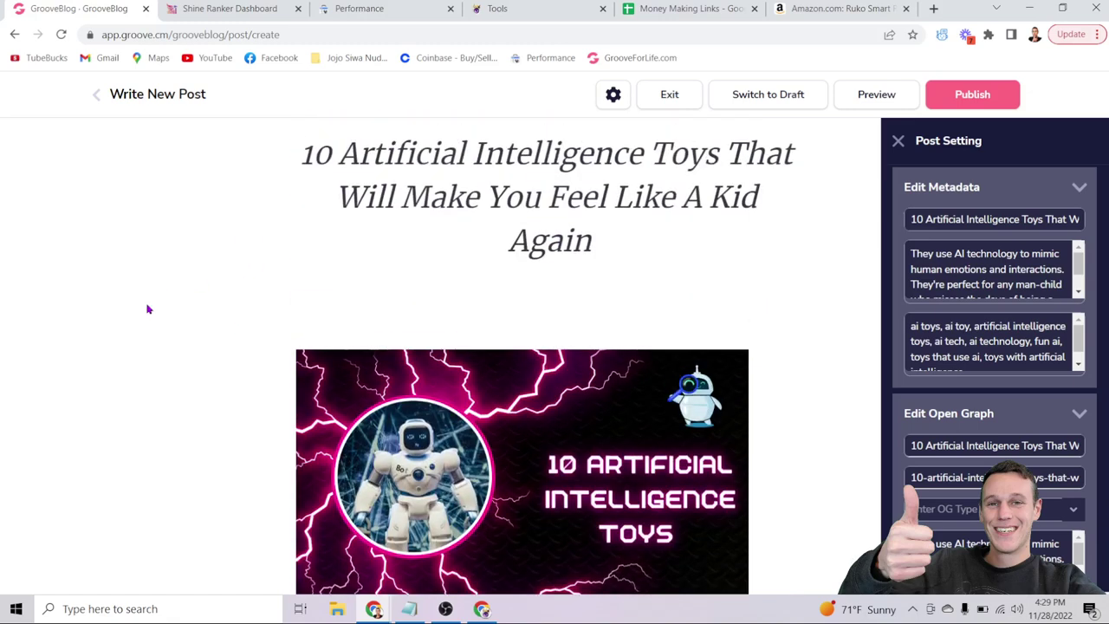
{"action": "scroll", "coordinate": [147, 309], "scroll_direction": "down", "scroll_amount": 2}
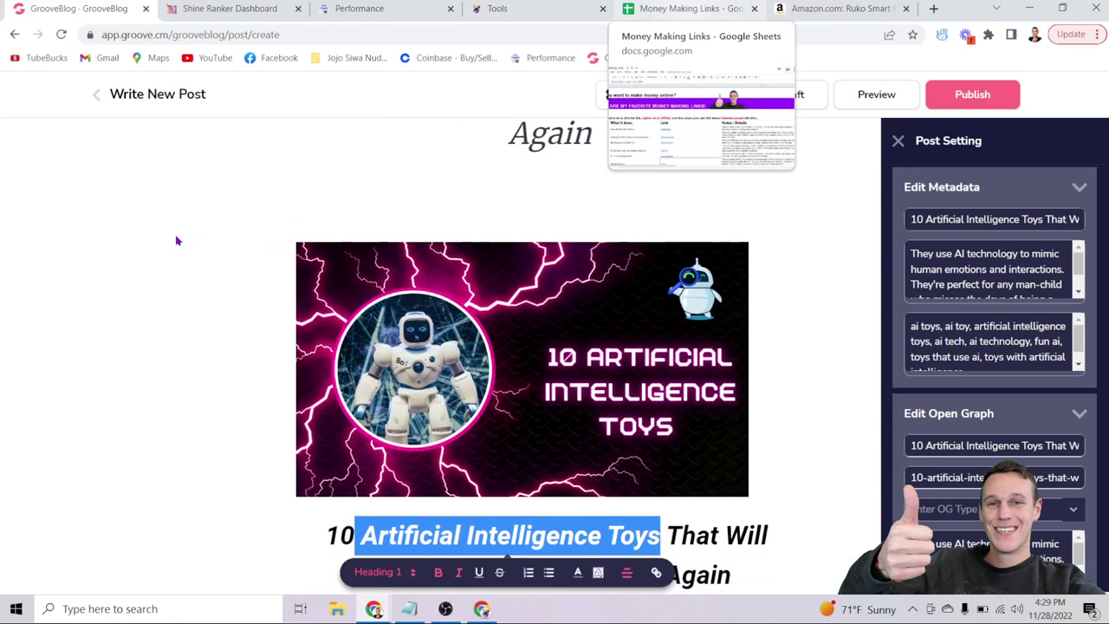
{"action": "scroll", "coordinate": [175, 241], "scroll_direction": "down", "scroll_amount": 2}
{"action": "scroll", "coordinate": [175, 241], "scroll_direction": "down", "scroll_amount": 4}
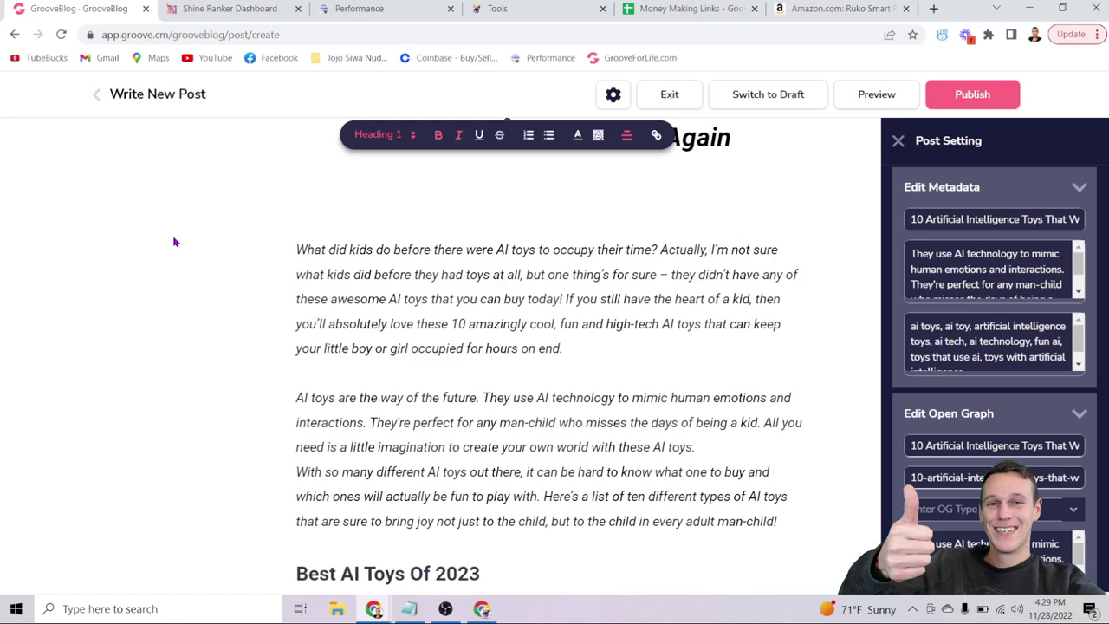
{"action": "scroll", "coordinate": [174, 241], "scroll_direction": "down", "scroll_amount": 2}
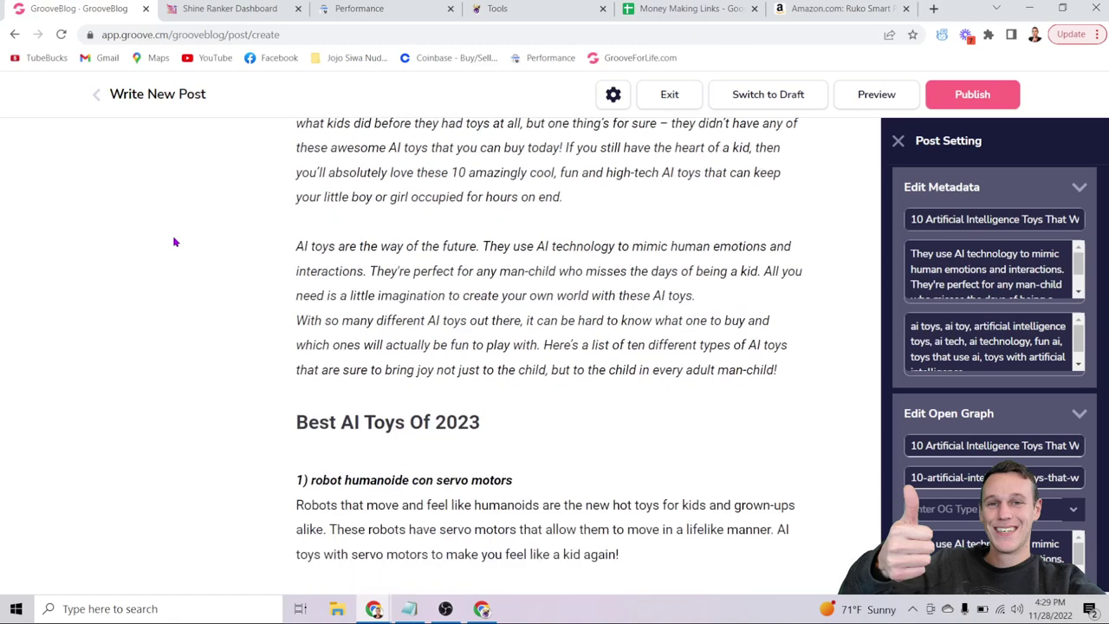
{"action": "scroll", "coordinate": [174, 241], "scroll_direction": "up", "scroll_amount": 5}
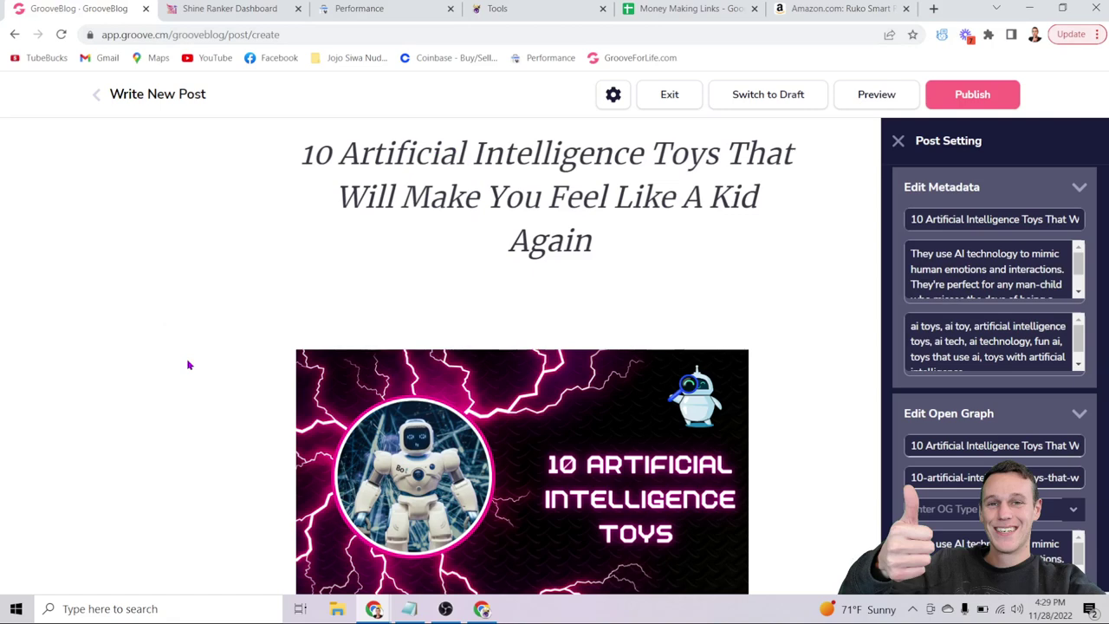
{"action": "scroll", "coordinate": [188, 364], "scroll_direction": "down", "scroll_amount": 5}
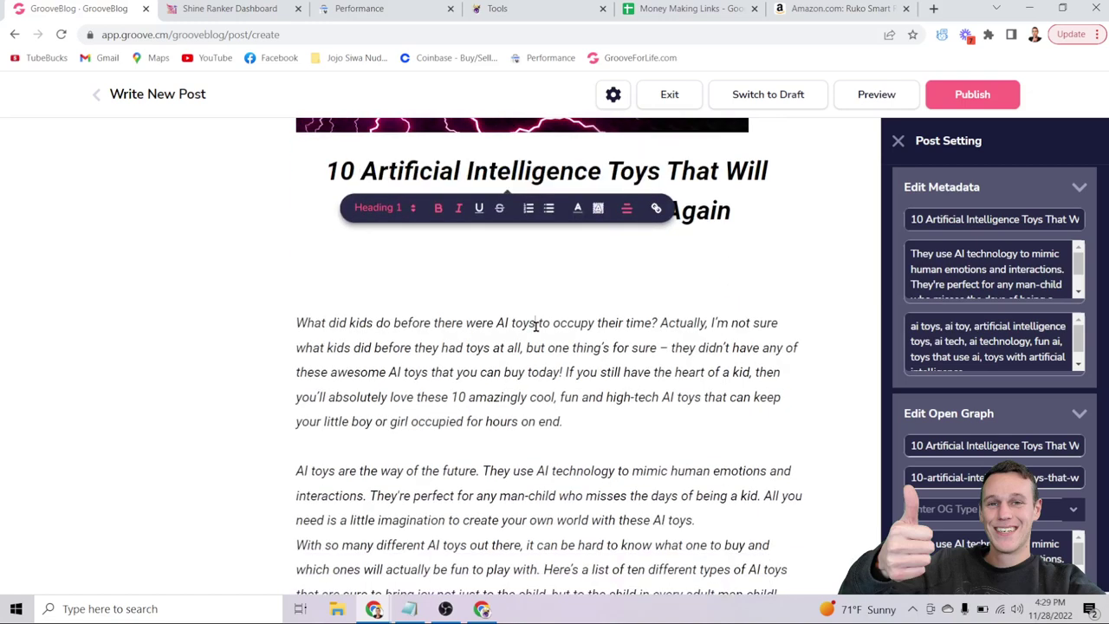
{"action": "scroll", "coordinate": [566, 335], "scroll_direction": "up", "scroll_amount": 5}
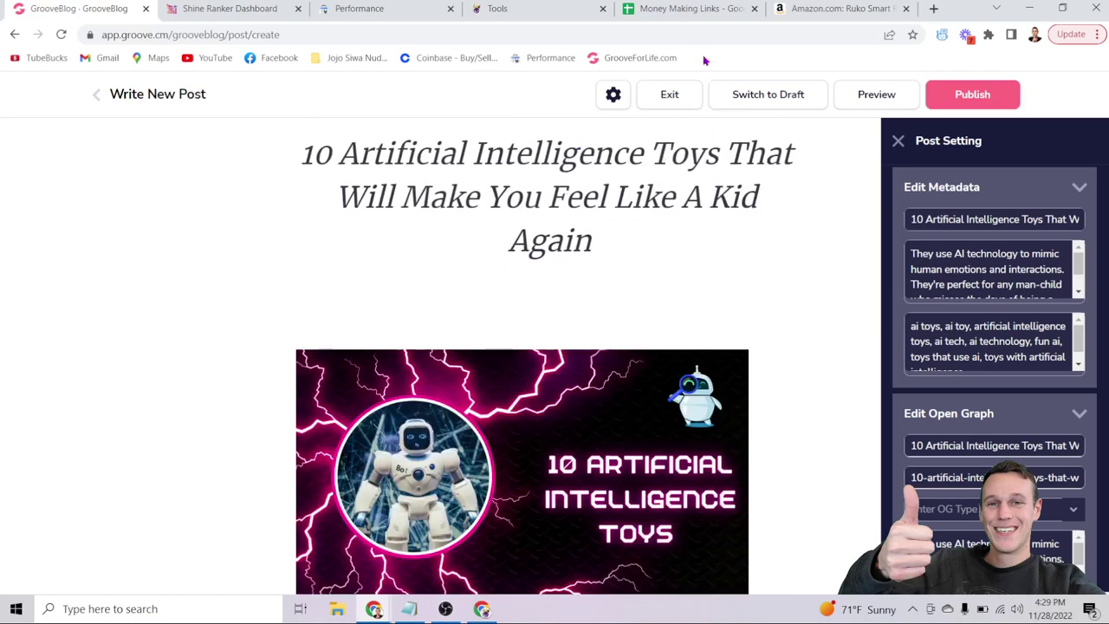
{"action": "scroll", "coordinate": [596, 298], "scroll_direction": "down", "scroll_amount": 7}
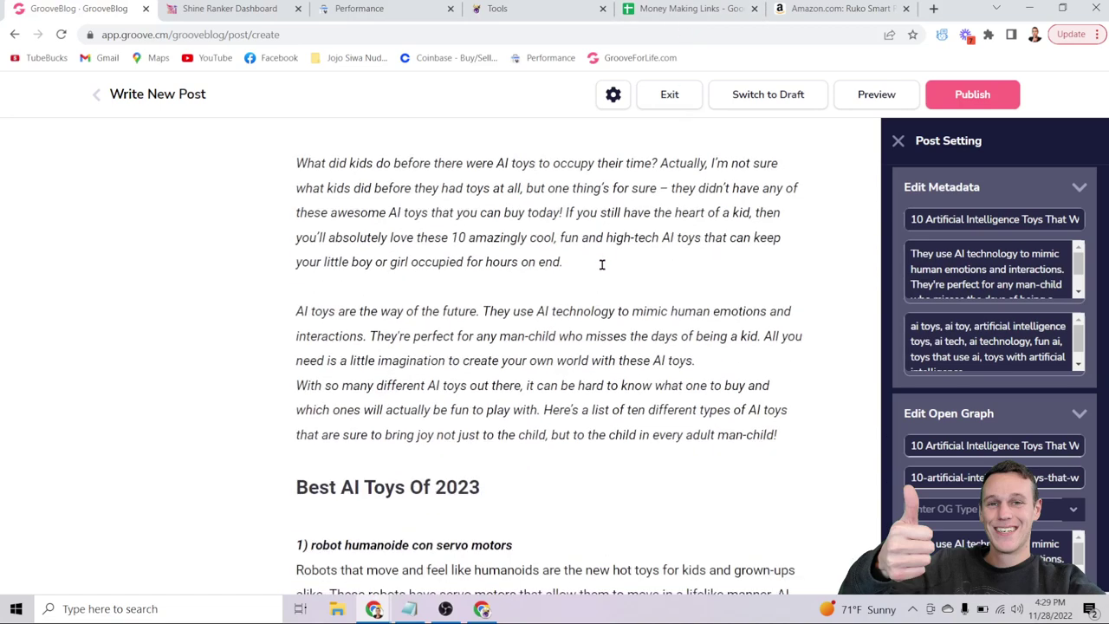
{"action": "scroll", "coordinate": [602, 264], "scroll_direction": "up", "scroll_amount": 1}
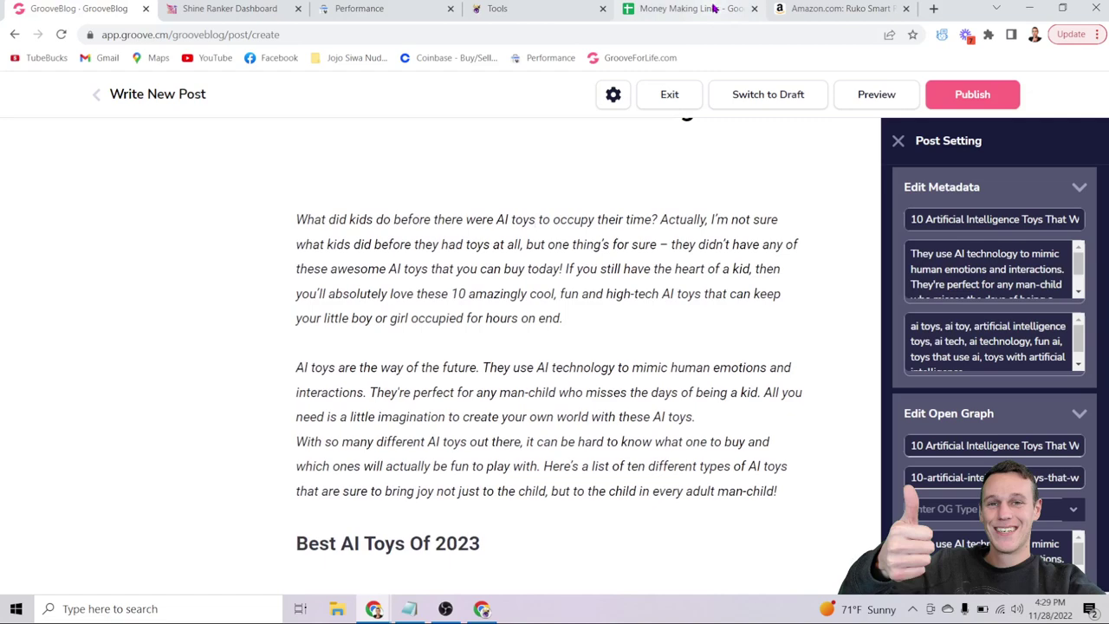
Step: Switch to the how2rank.com/links page and examine the buttons under Useful Money-Making Resources For 2022
{"action": "left_click", "coordinate": [684, 8]}
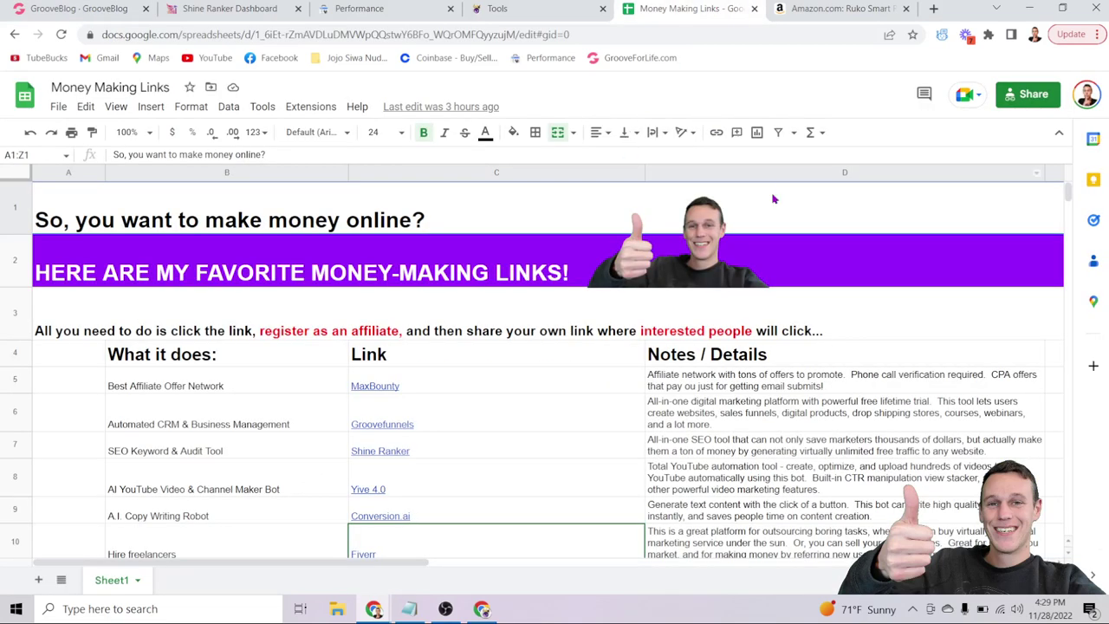
{"action": "left_click", "coordinate": [522, 12]}
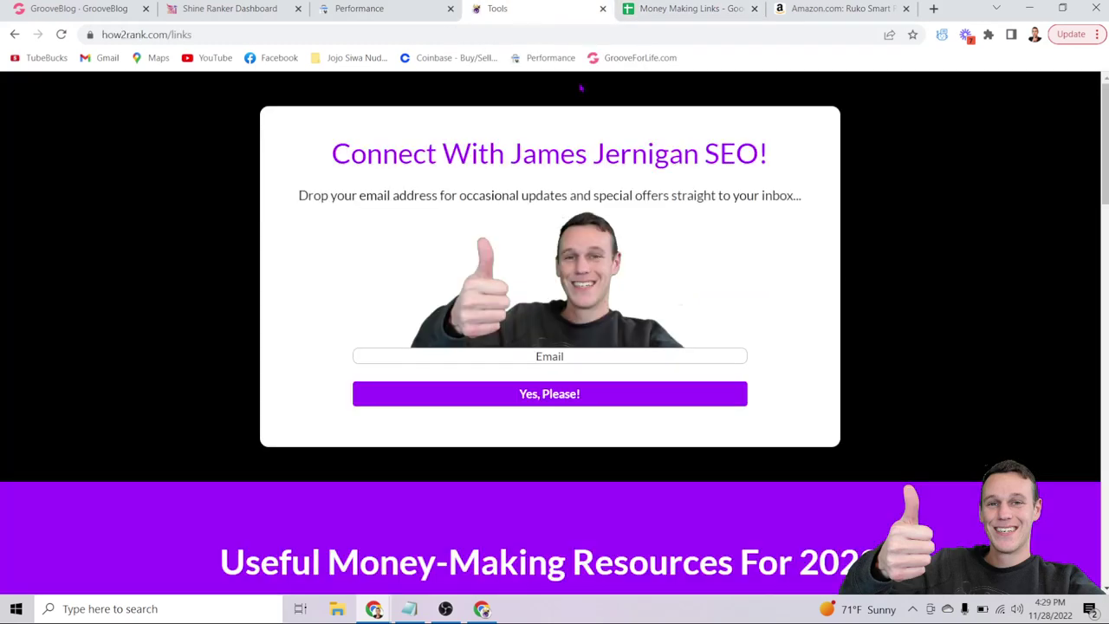
{"action": "scroll", "coordinate": [851, 278], "scroll_direction": "down", "scroll_amount": 1}
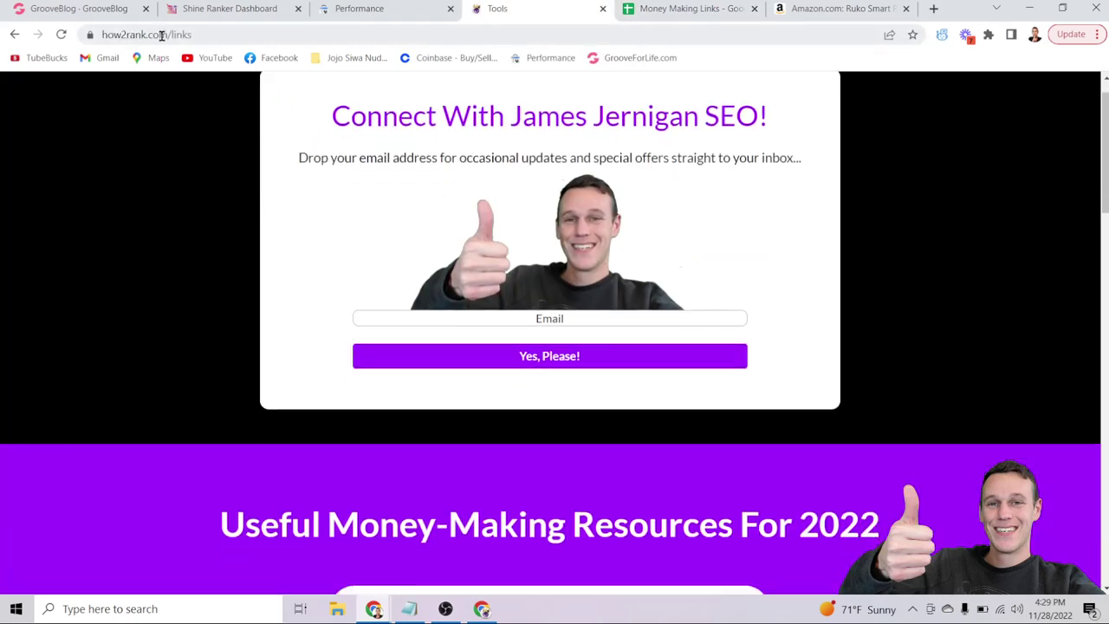
{"action": "scroll", "coordinate": [895, 181], "scroll_direction": "down", "scroll_amount": 6}
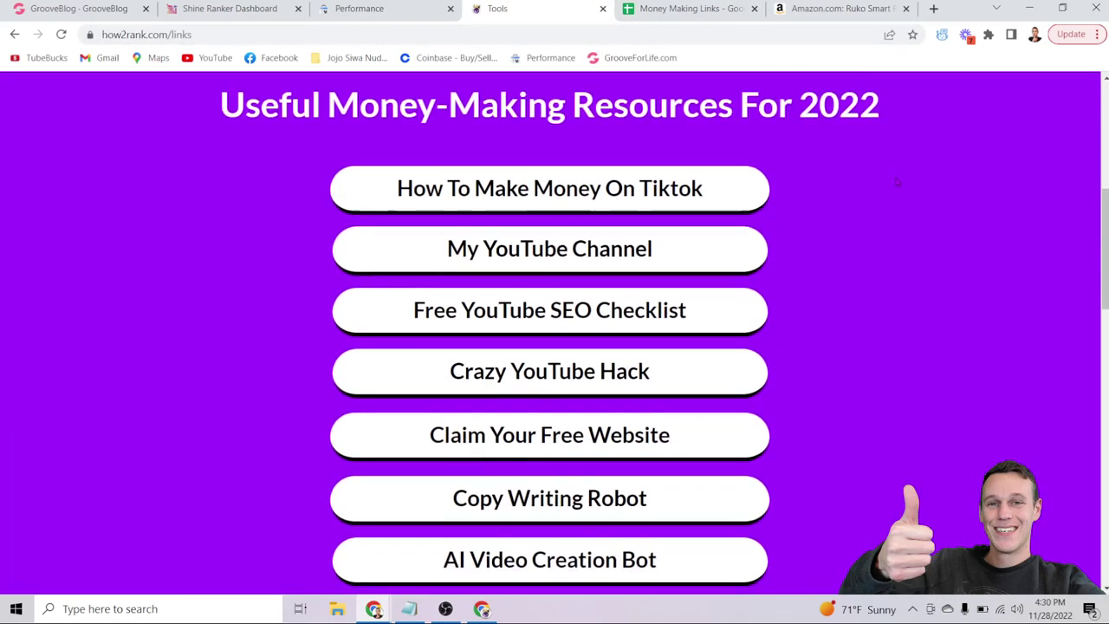
{"action": "scroll", "coordinate": [892, 184], "scroll_direction": "down", "scroll_amount": 2}
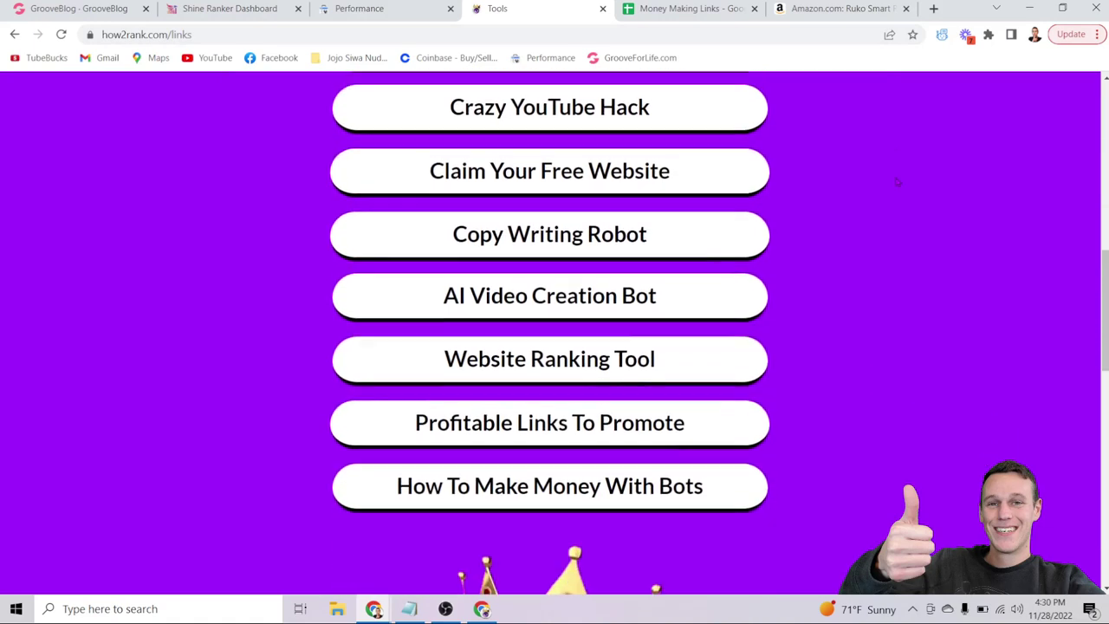
{"action": "scroll", "coordinate": [888, 186], "scroll_direction": "up", "scroll_amount": 2}
{"action": "scroll", "coordinate": [875, 216], "scroll_direction": "down", "scroll_amount": 2}
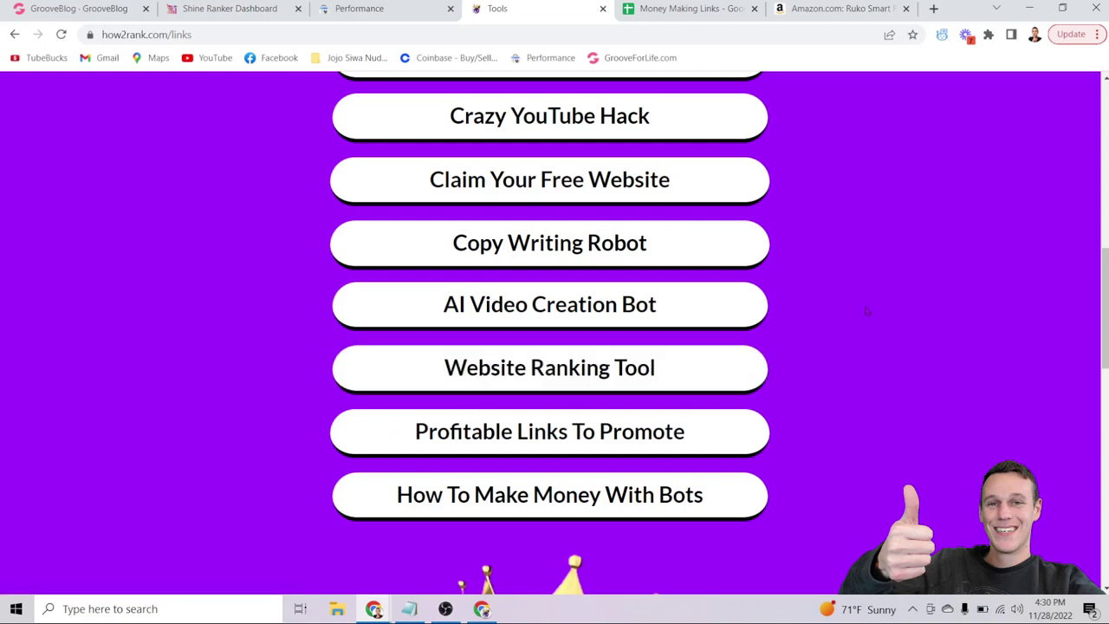
{"action": "scroll", "coordinate": [849, 382], "scroll_direction": "down", "scroll_amount": 1}
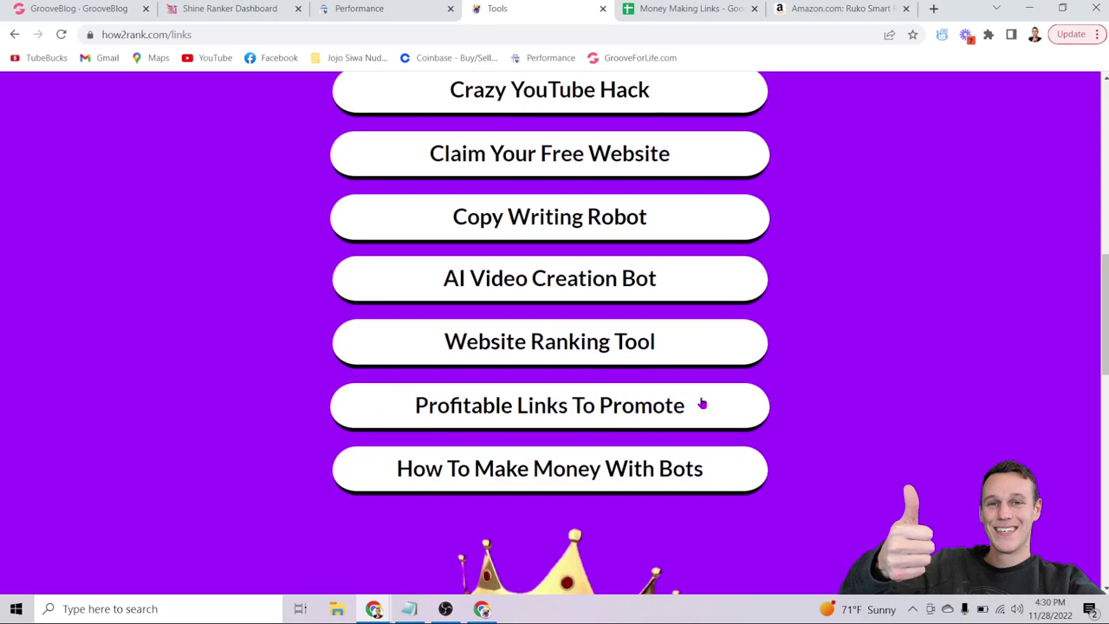
Step: Review the affiliate programs, links and notes in the Money Making Links spreadsheet, and revisit the how2rank.com resource buttons
{"action": "left_click", "coordinate": [695, 7]}
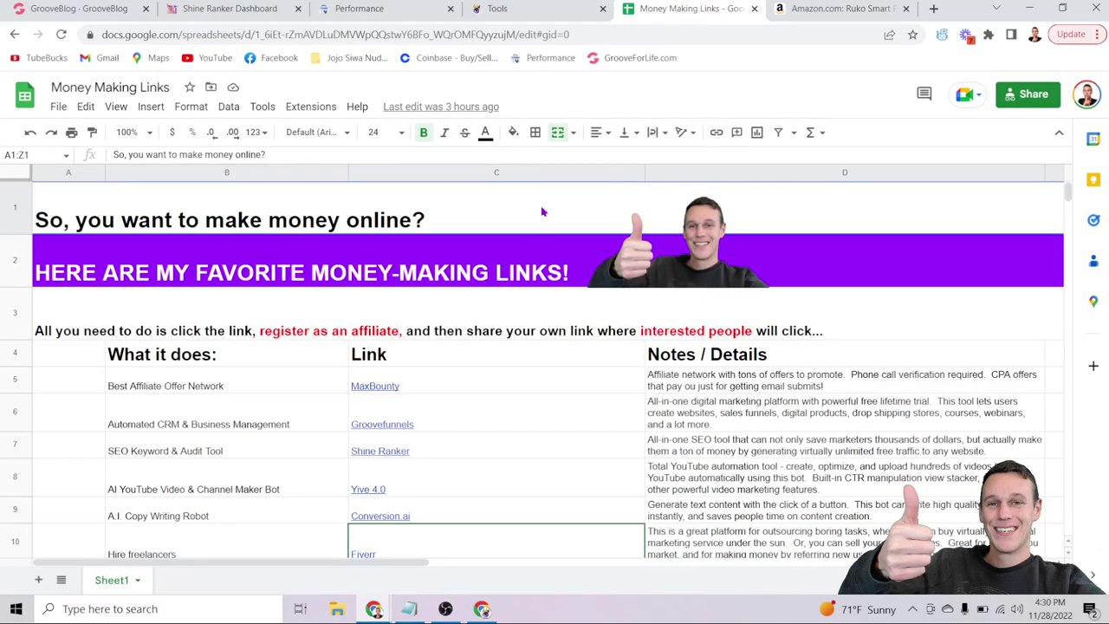
{"action": "scroll", "coordinate": [520, 277], "scroll_direction": "down", "scroll_amount": 2}
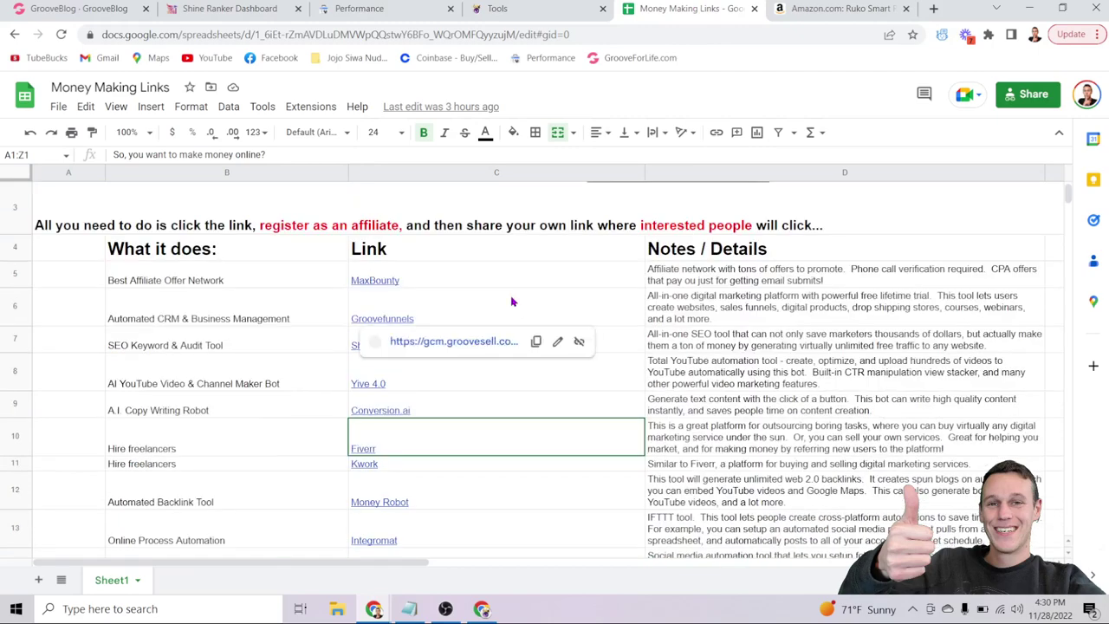
{"action": "scroll", "coordinate": [512, 301], "scroll_direction": "down", "scroll_amount": 1}
{"action": "scroll", "coordinate": [512, 298], "scroll_direction": "down", "scroll_amount": 5}
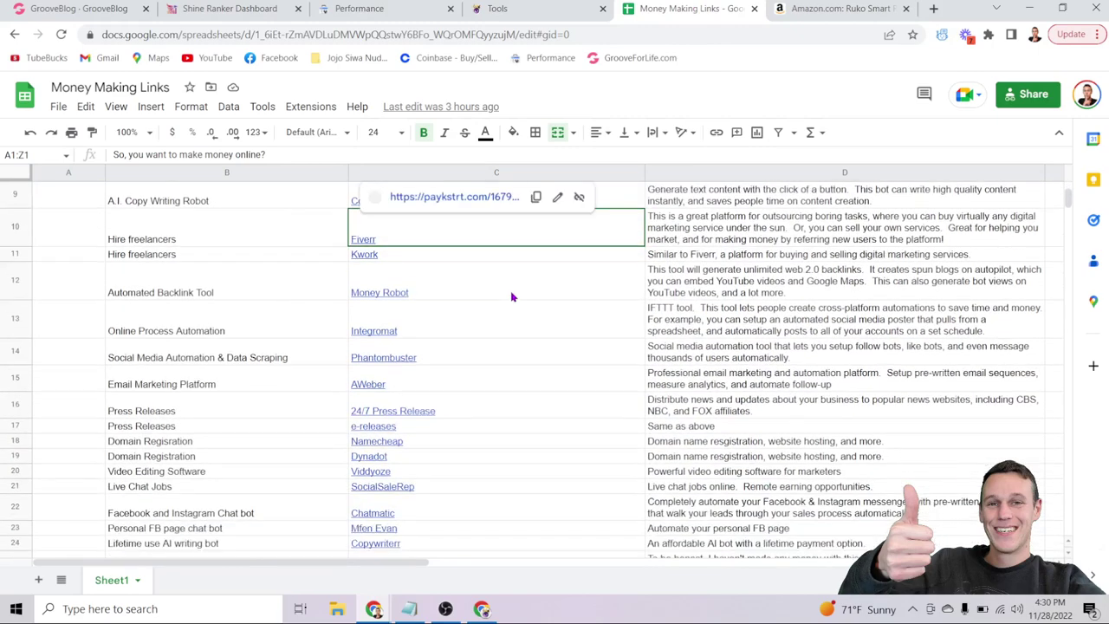
{"action": "scroll", "coordinate": [512, 297], "scroll_direction": "up", "scroll_amount": 6}
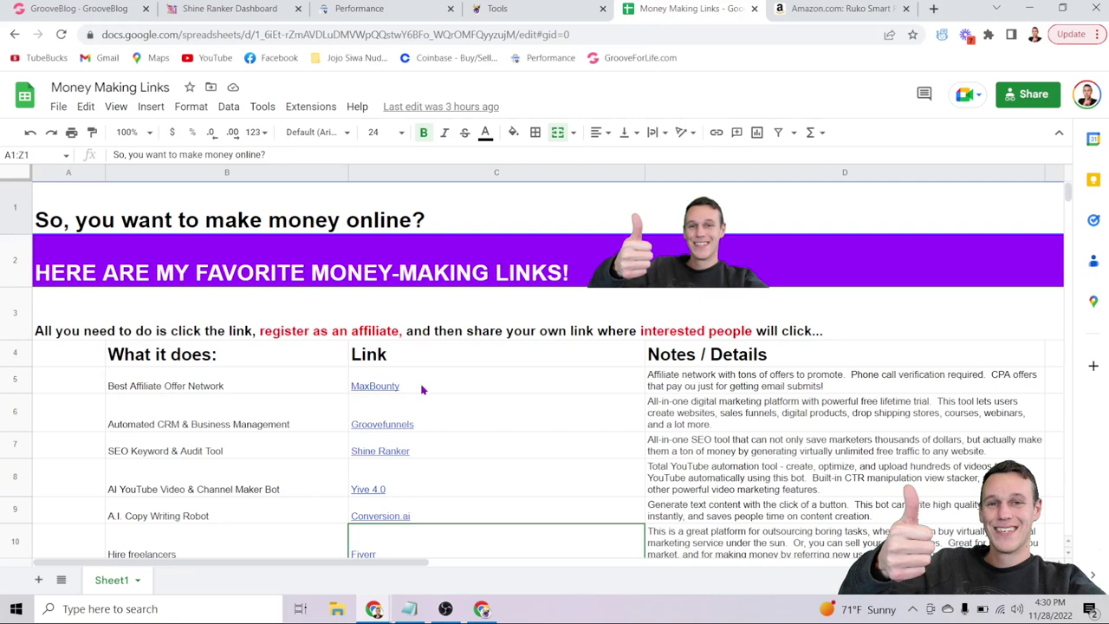
{"action": "mouse_move", "coordinate": [422, 389]}
{"action": "mouse_move", "coordinate": [390, 382]}
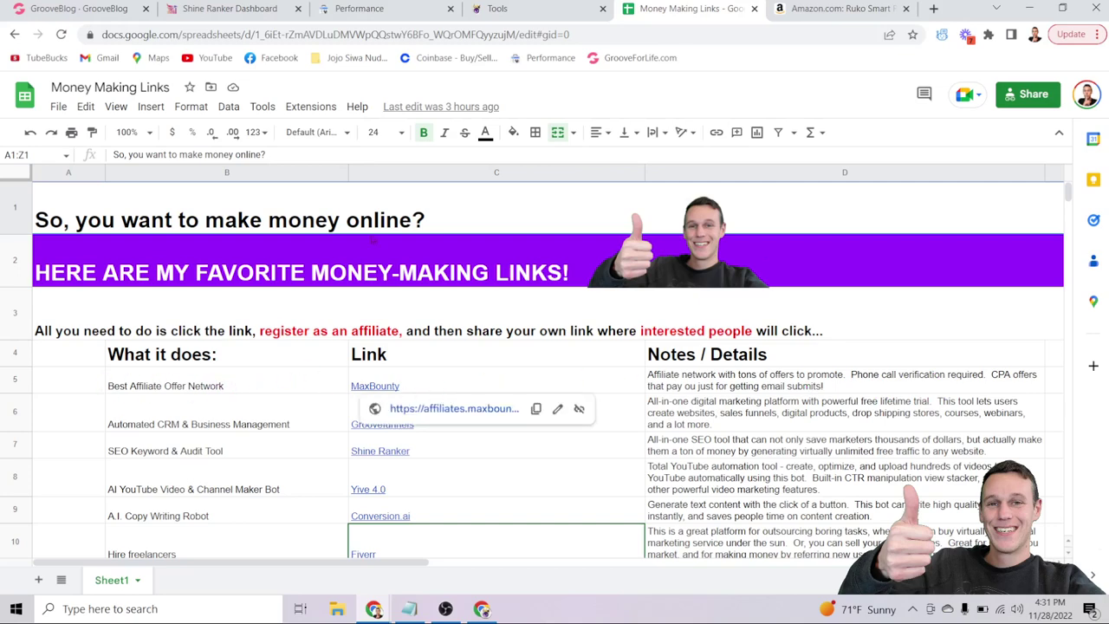
{"action": "scroll", "coordinate": [185, 277], "scroll_direction": "down", "scroll_amount": 5}
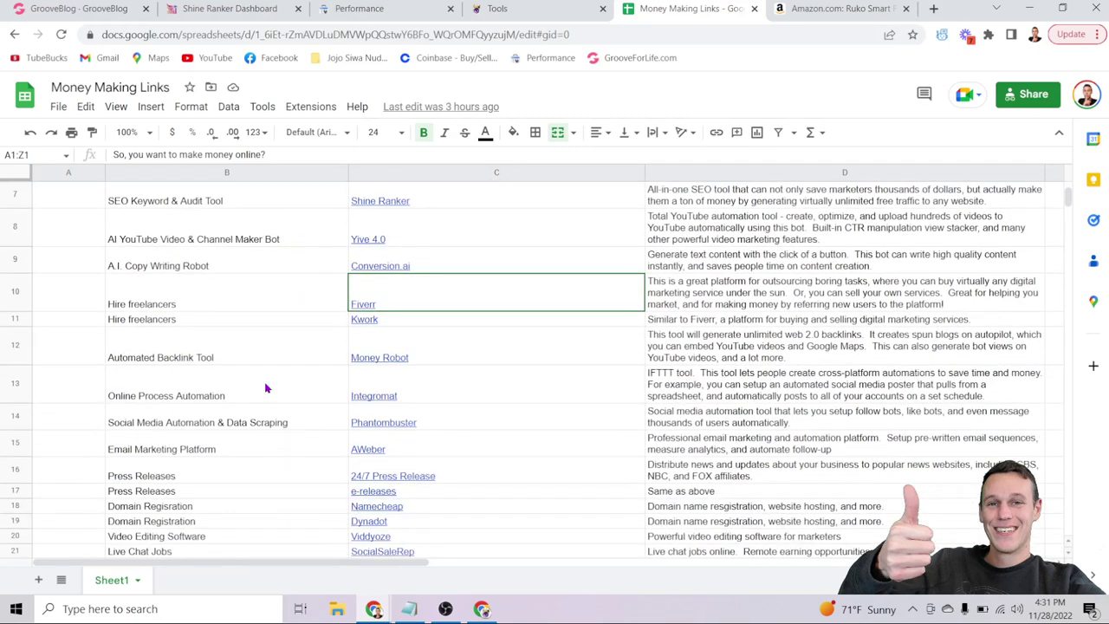
{"action": "left_click", "coordinate": [514, 11]}
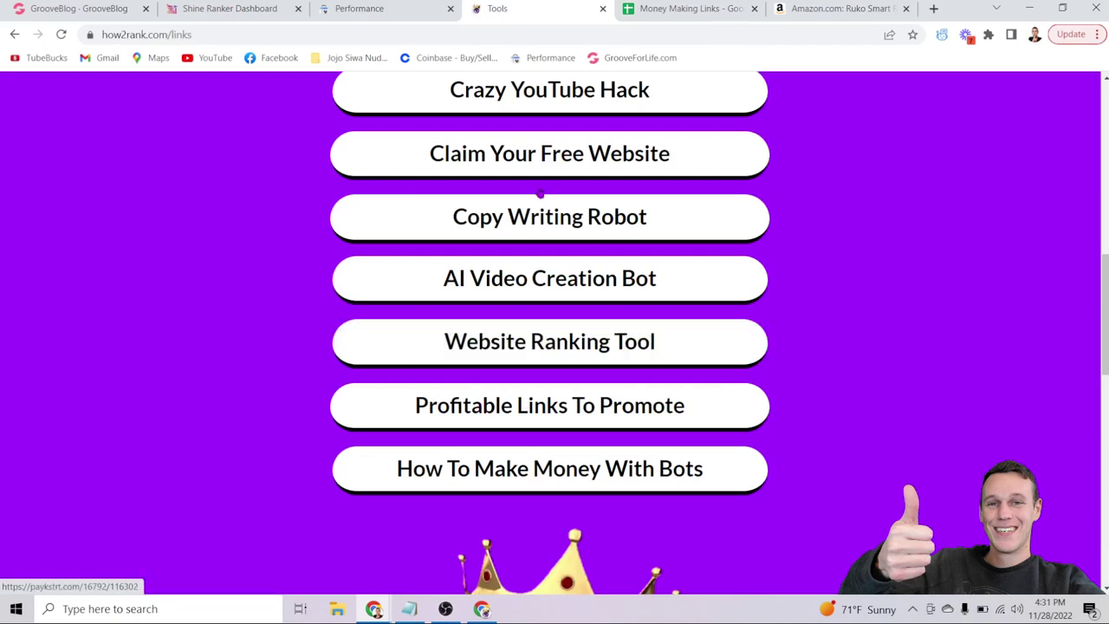
{"action": "scroll", "coordinate": [329, 217], "scroll_direction": "up", "scroll_amount": 2}
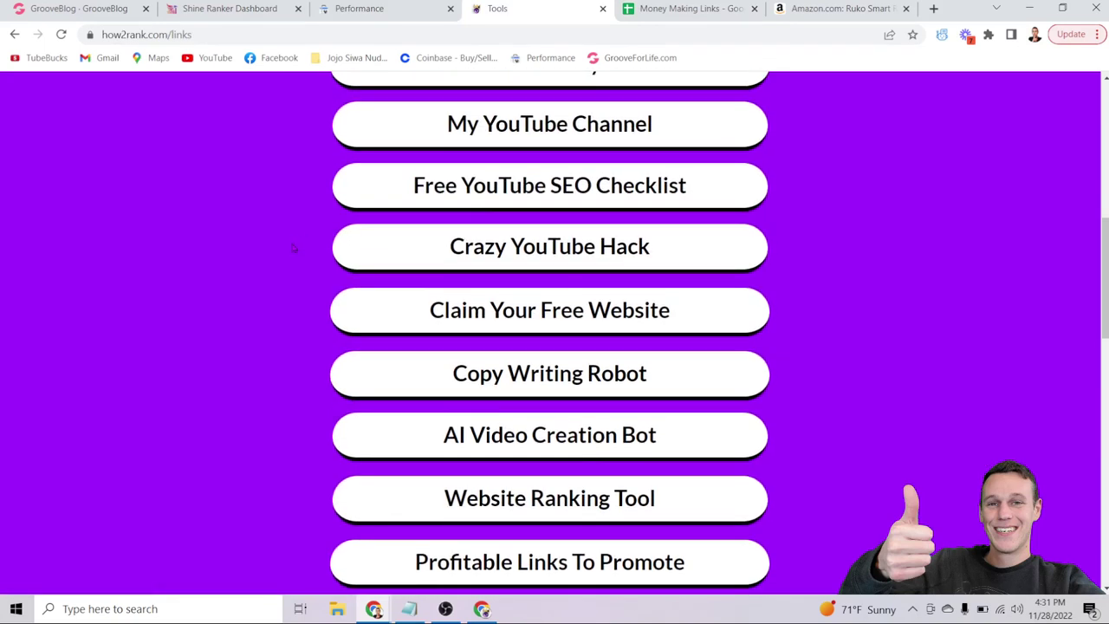
Step: Switch to Shine Ranker's Content Editor and activate the keyword field for generating content
{"action": "left_click", "coordinate": [244, 10]}
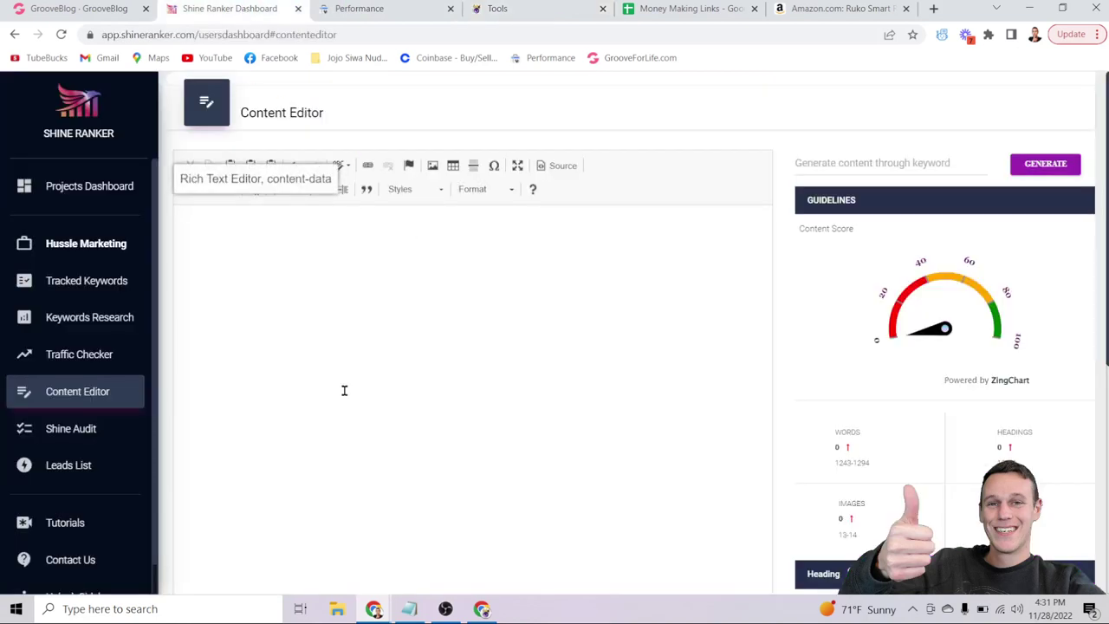
{"action": "left_click", "coordinate": [843, 163]}
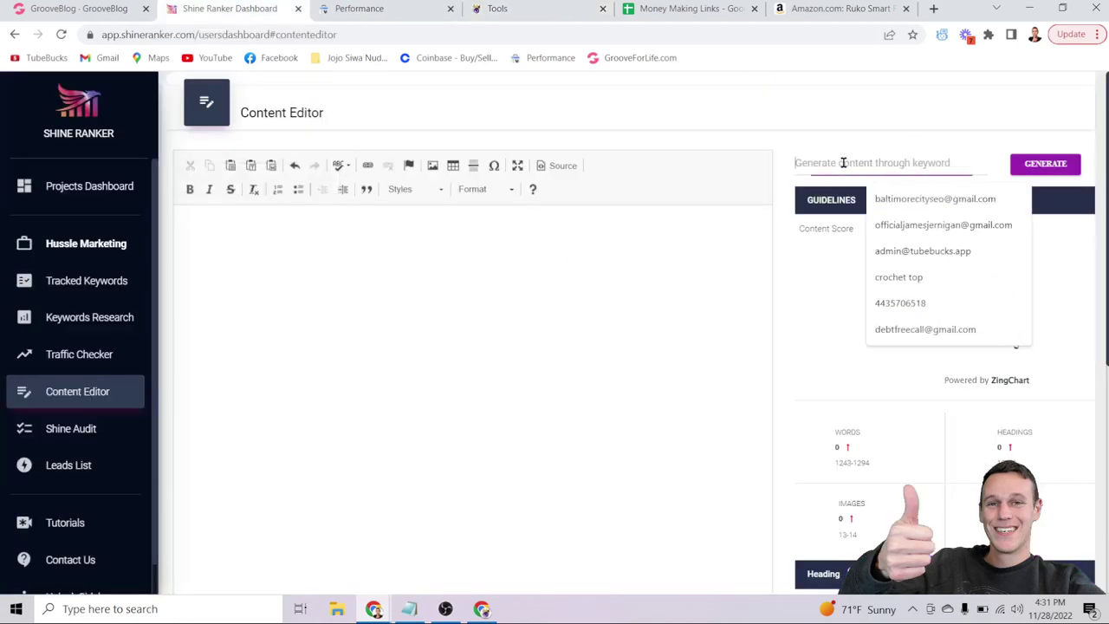
{"action": "type", "text": "A"}
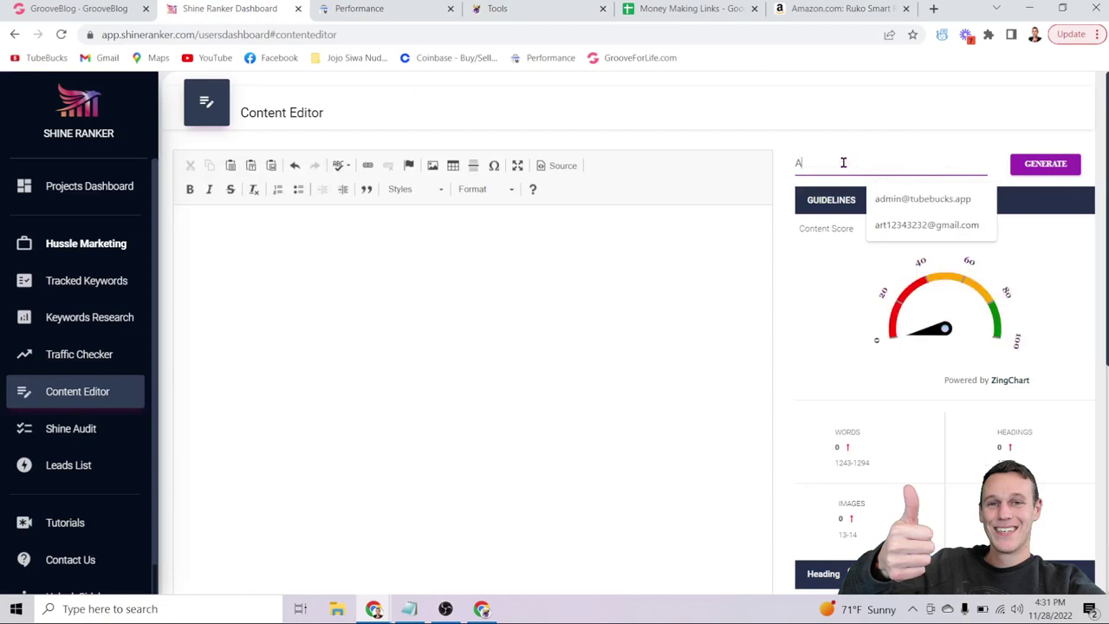
{"action": "type", "text": "i toys"}
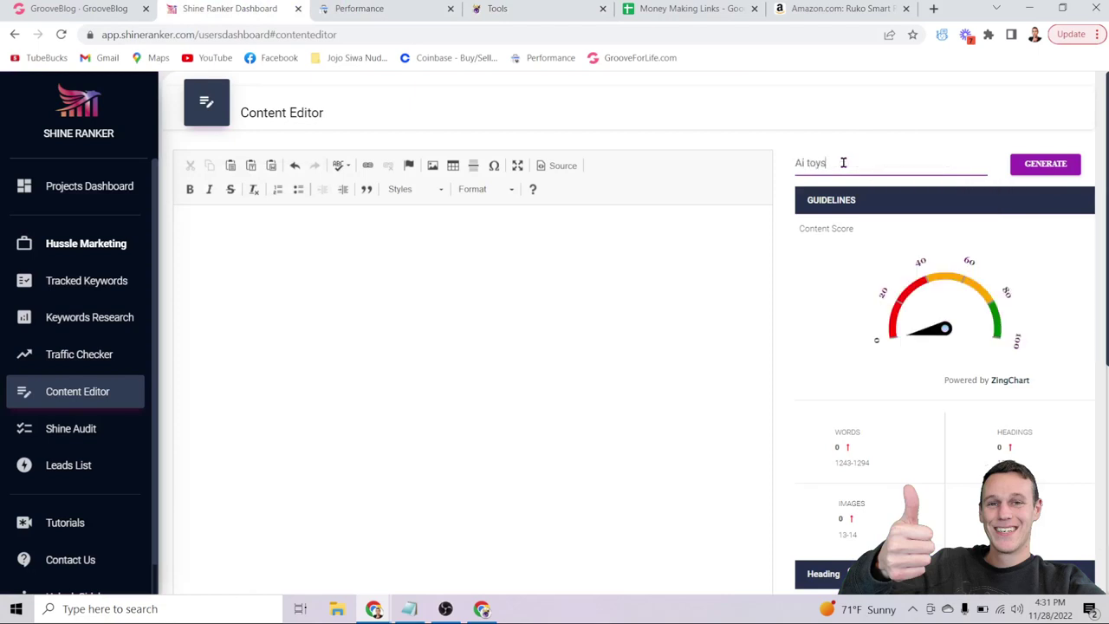
{"action": "key", "text": "BackSpace"}
{"action": "key", "text": "BackSpace"}
{"action": "key", "text": "BackSpace"}
{"action": "key", "text": "BackSpace"}
{"action": "key", "text": "BackSpace"}
{"action": "key", "text": "BackSpace"}
Step: Generate content in the Content Editor for "The best AI toys of 2023"
{"action": "type", "text": "The best AI toys of 2023"}
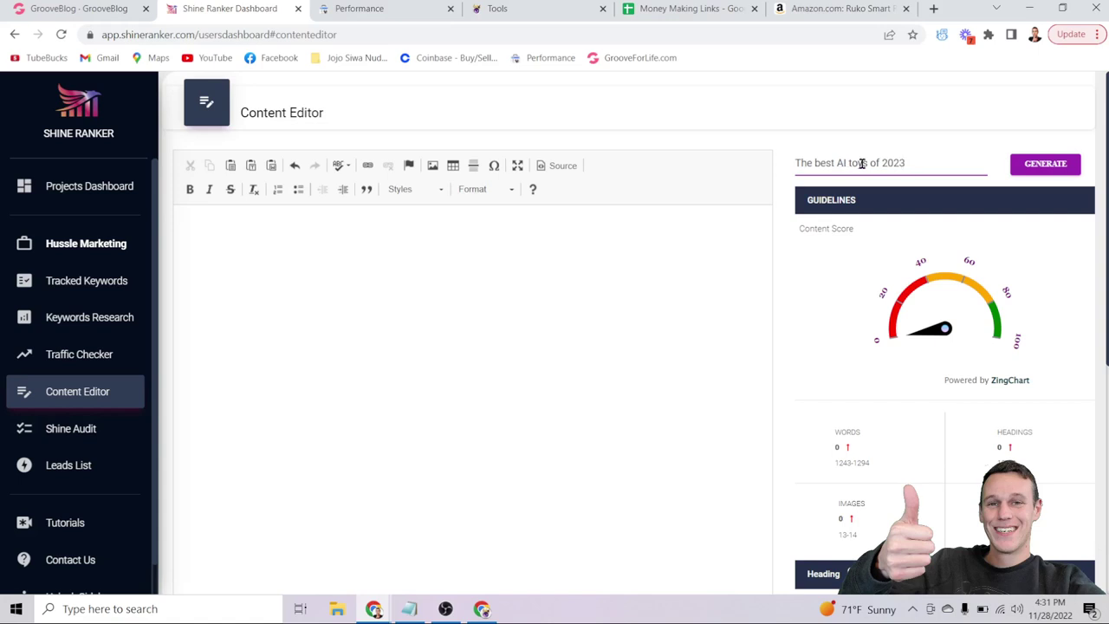
{"action": "left_click", "coordinate": [1037, 170]}
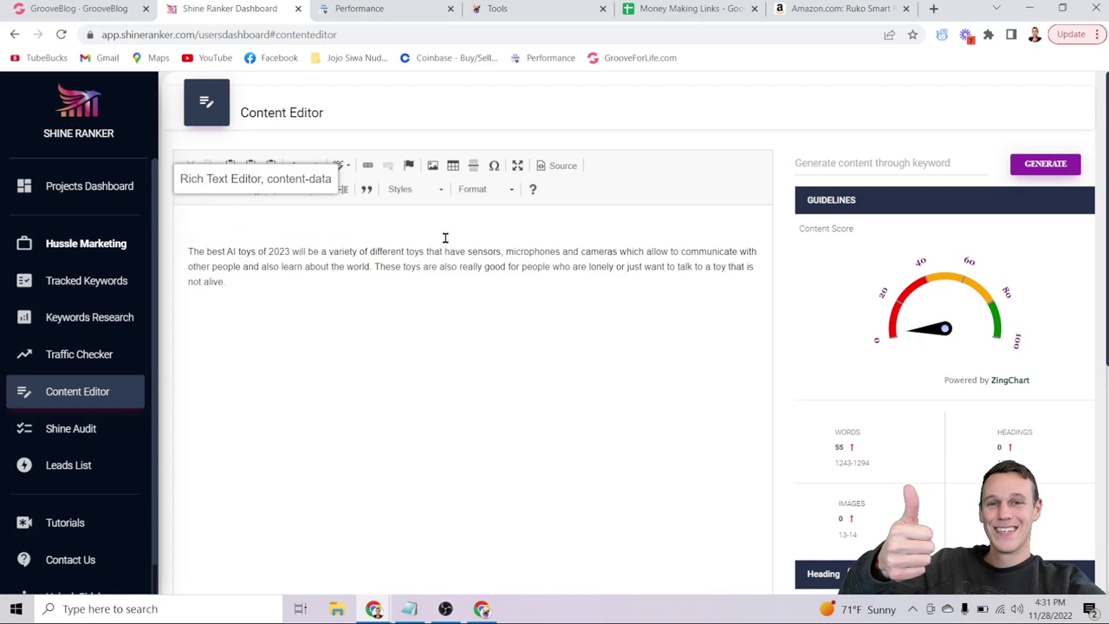
Step: Insert the word "you" after "which allow" in the first sentence of the generated paragraph
{"action": "left_click", "coordinate": [670, 250]}
{"action": "type", "text": "y"}
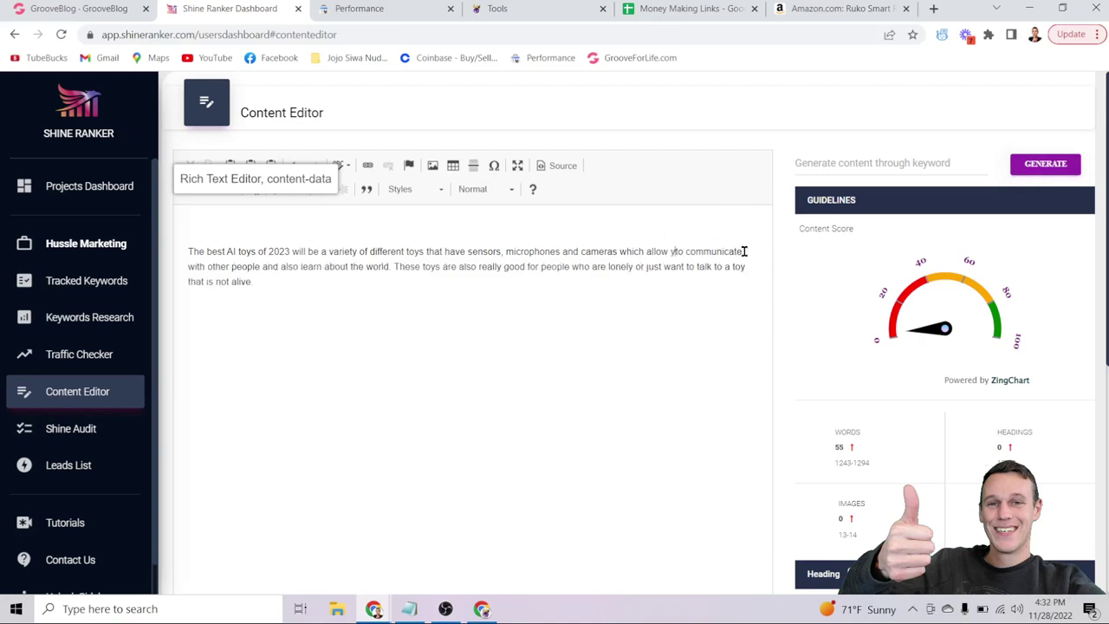
{"action": "type", "text": "ou"}
Step: Generate a further paragraph for "How do AI toys work" on a new line below the first paragraph
{"action": "left_click", "coordinate": [272, 286]}
{"action": "key", "text": "Return"}
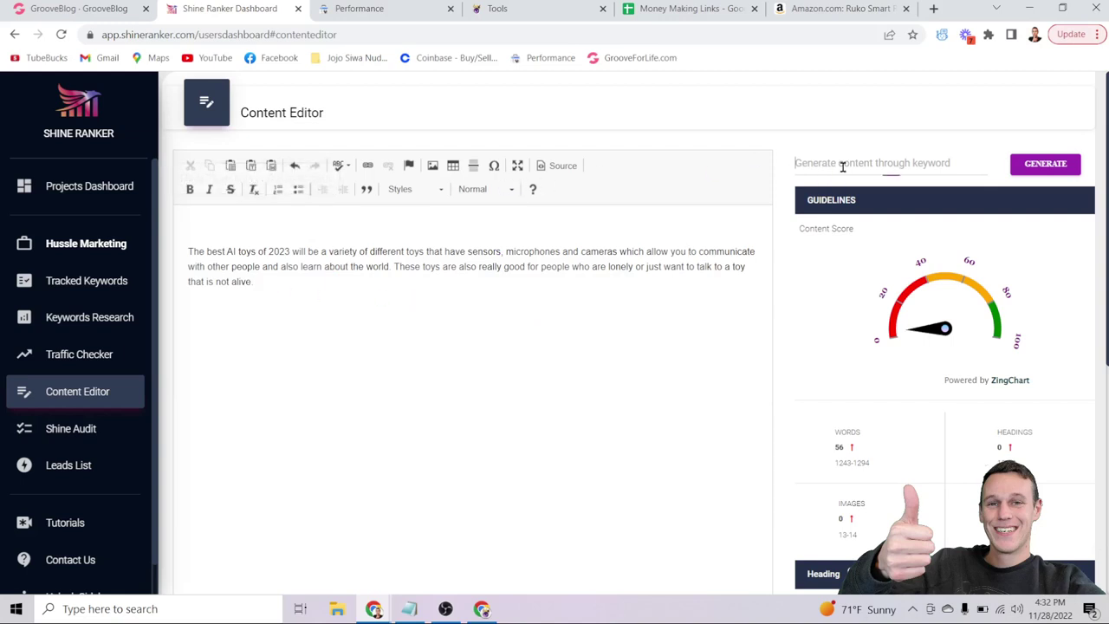
{"action": "type", "text": "How"}
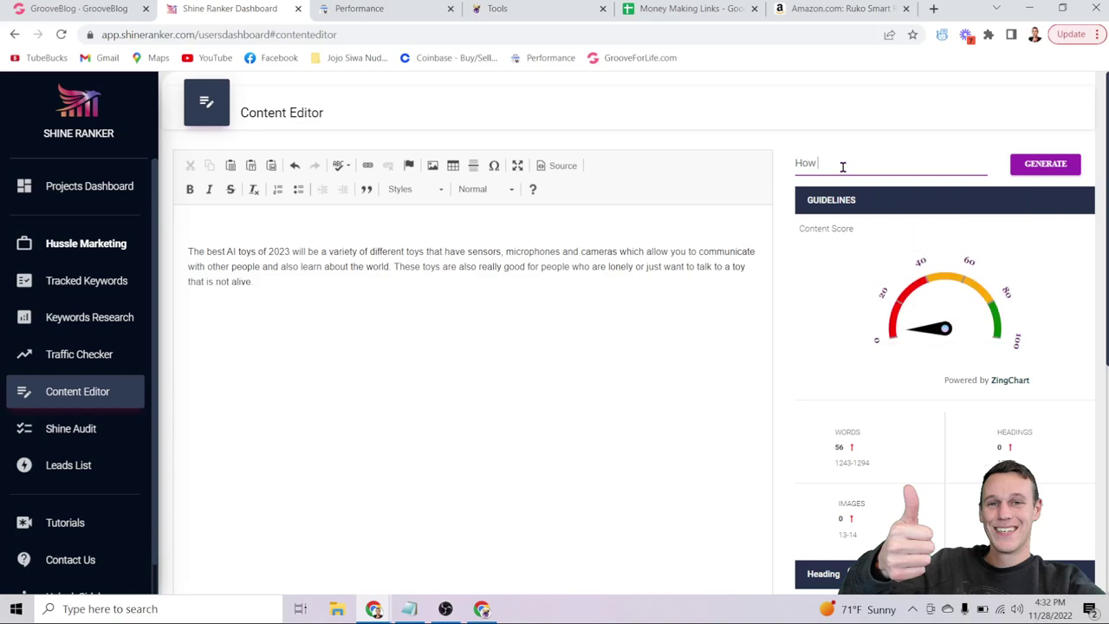
{"action": "type", "text": " do AI toys work"}
{"action": "left_click", "coordinate": [1040, 158]}
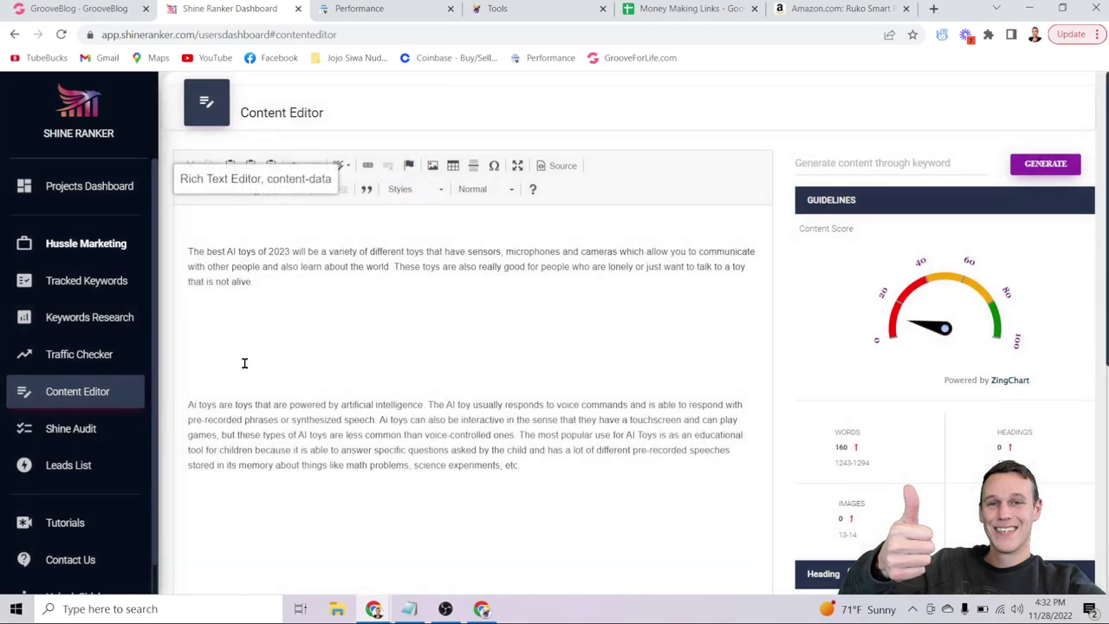
Step: Remove the empty lines between the first paragraph and the one about how AI toys work
{"action": "key", "text": "BackSpace"}
{"action": "key", "text": "BackSpace"}
{"action": "key", "text": "BackSpace"}
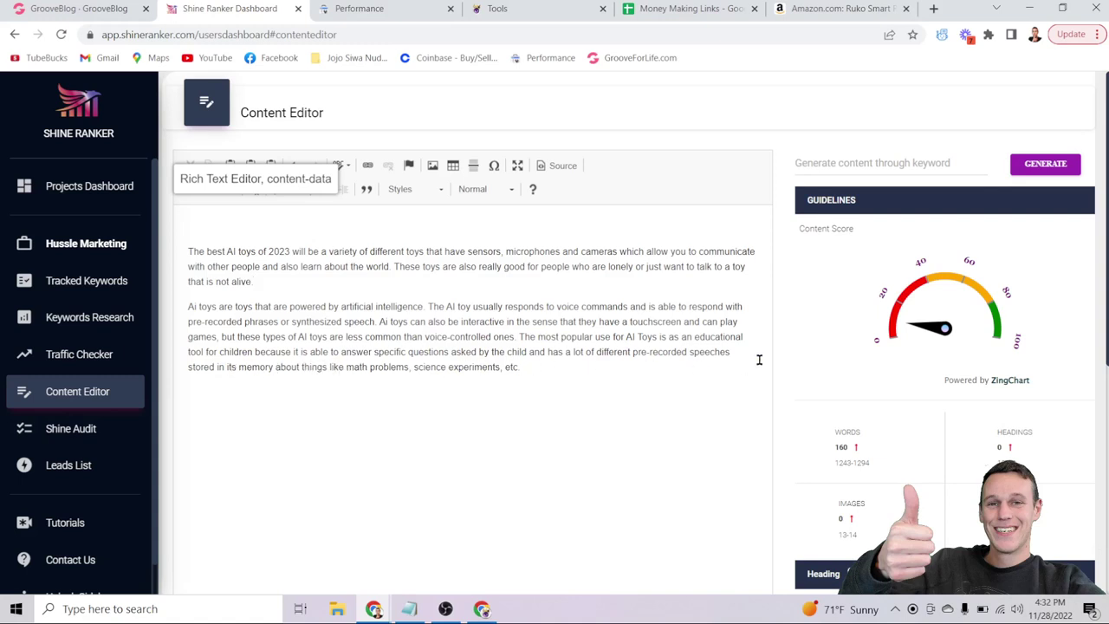
Step: Try generating a paragraph for "How much do AI toys cost?" below the existing text, and delete the generated paragraph
{"action": "key", "text": "Return"}
{"action": "key", "text": "Return"}
{"action": "left_click", "coordinate": [853, 162]}
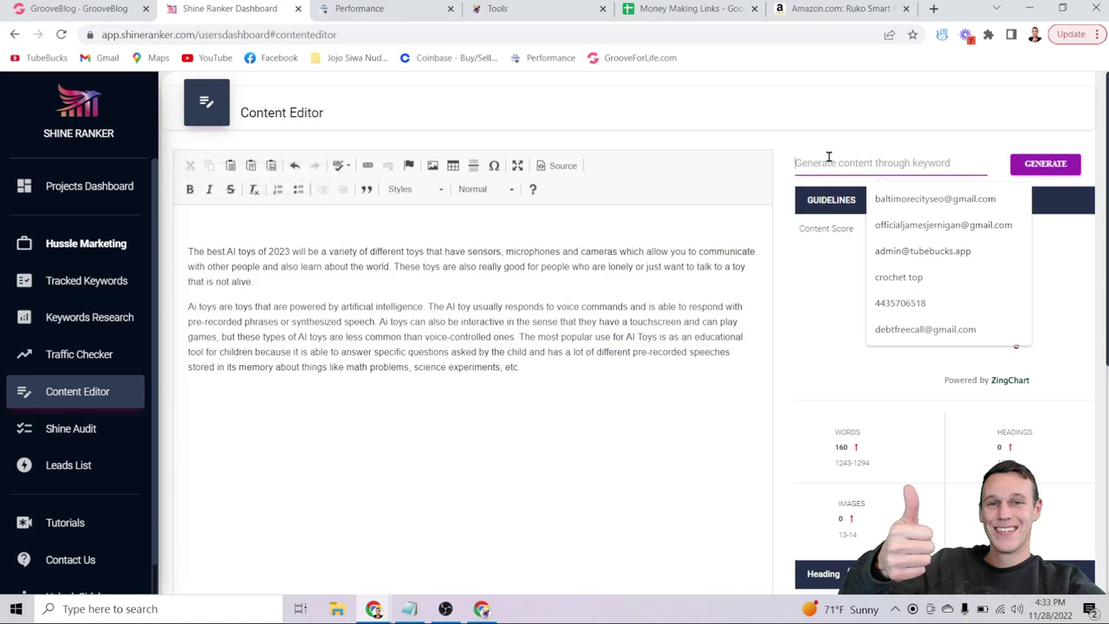
{"action": "type", "text": "How much do AI to"}
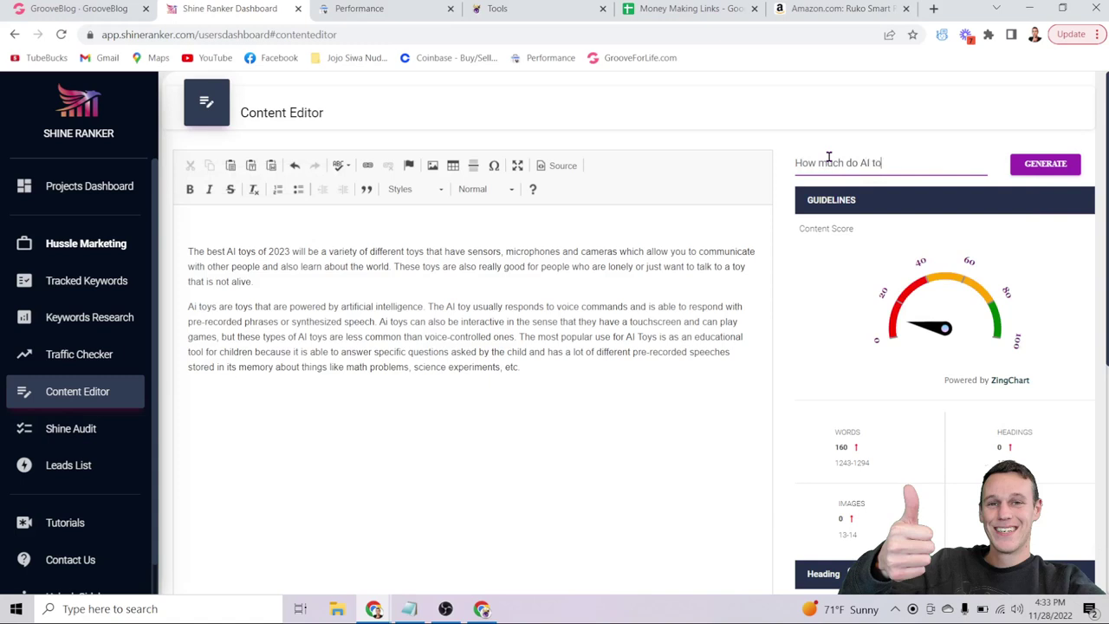
{"action": "type", "text": "ys cost?"}
{"action": "left_click", "coordinate": [1018, 169]}
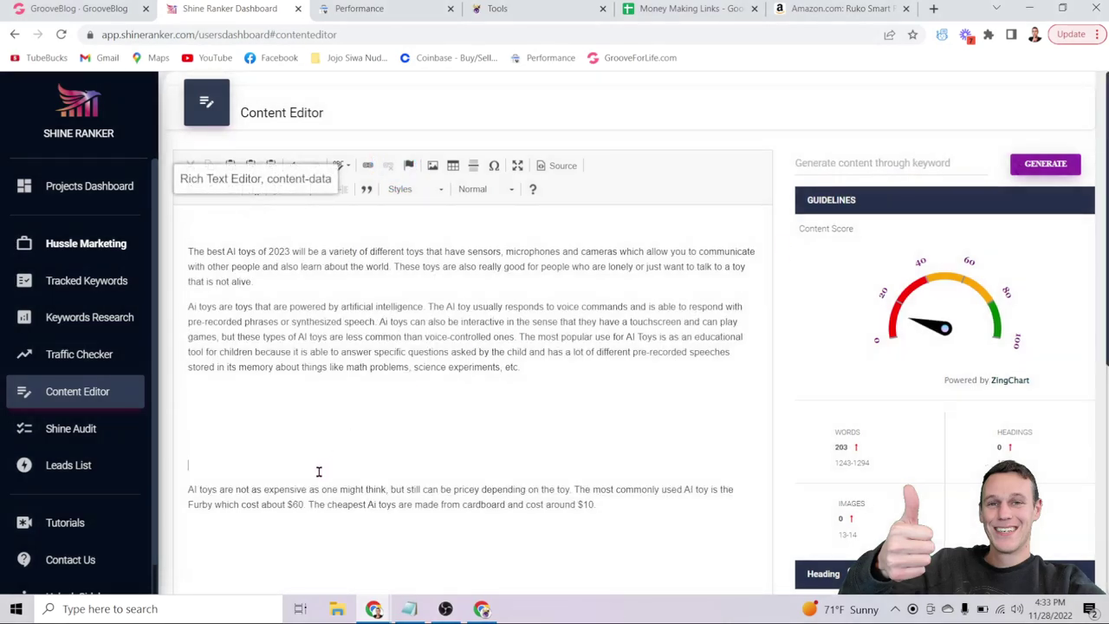
{"action": "left_click_drag", "start_coordinate": [631, 525], "coordinate": [188, 460]}
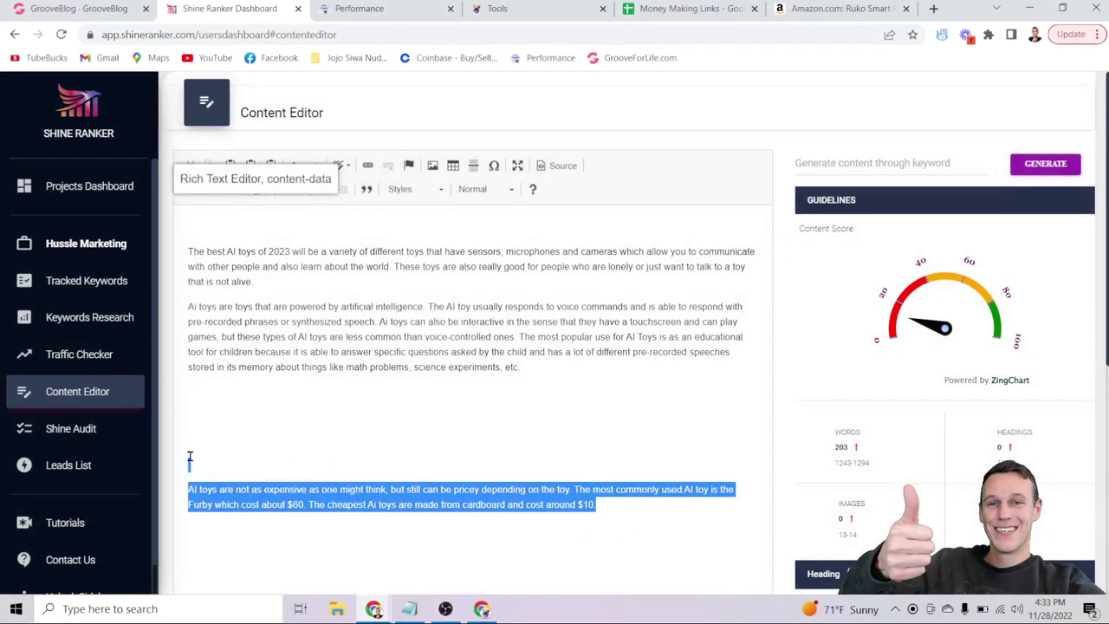
{"action": "key", "text": "BackSpace"}
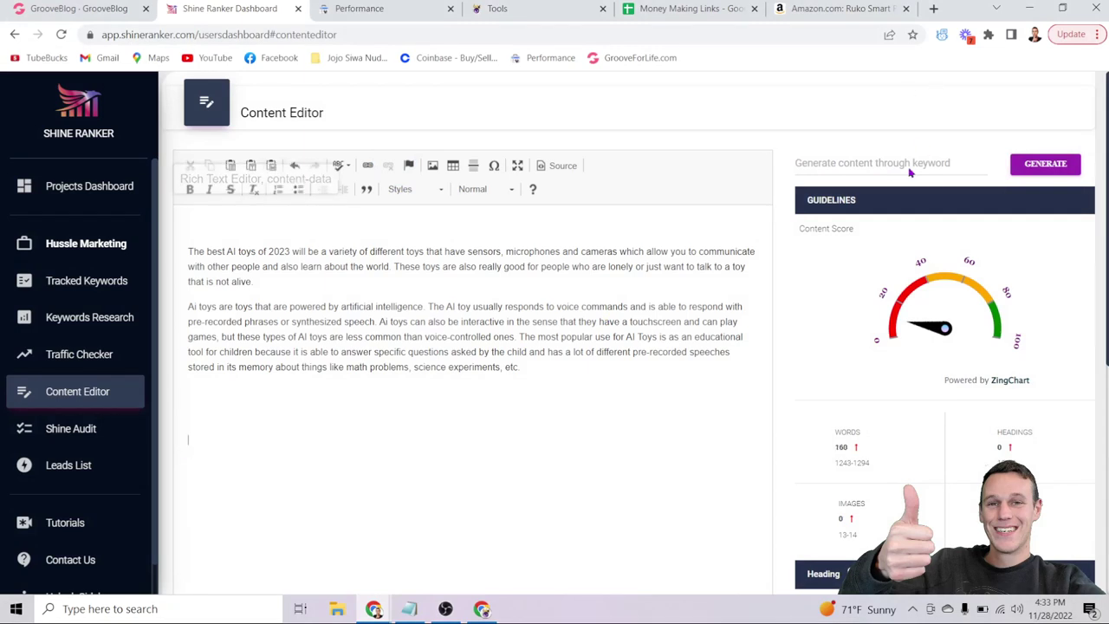
Step: Generate a paragraph for "What is artificial intelligence used for" in the Content Editor
{"action": "left_click", "coordinate": [884, 165]}
{"action": "type", "text": "W"}
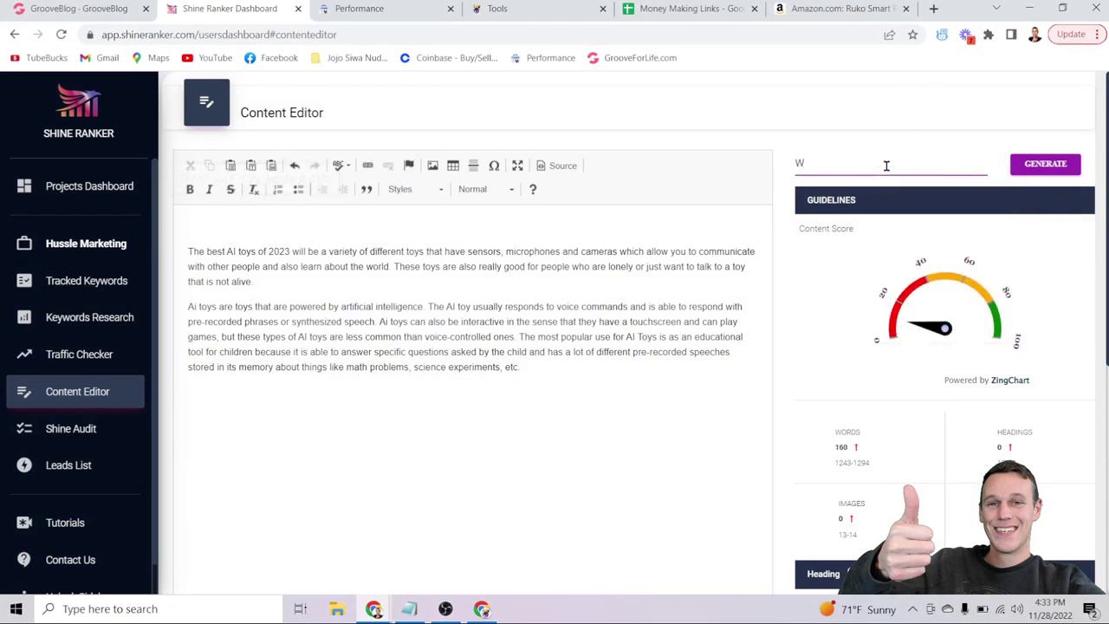
{"action": "type", "text": "hat is artificial intelligence used for"}
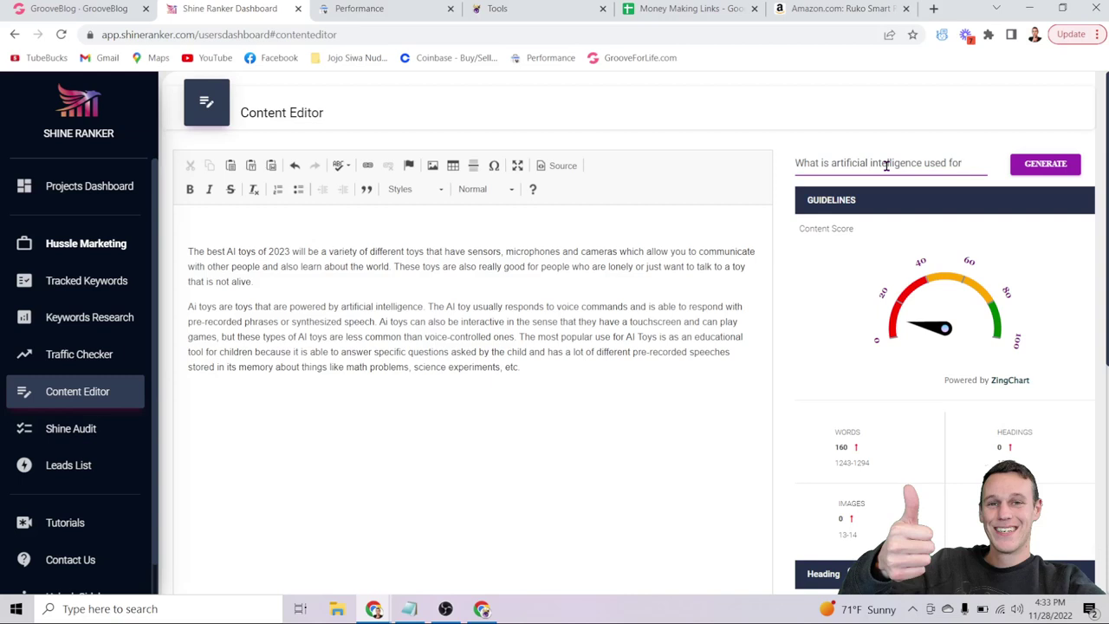
{"action": "left_click", "coordinate": [1045, 163]}
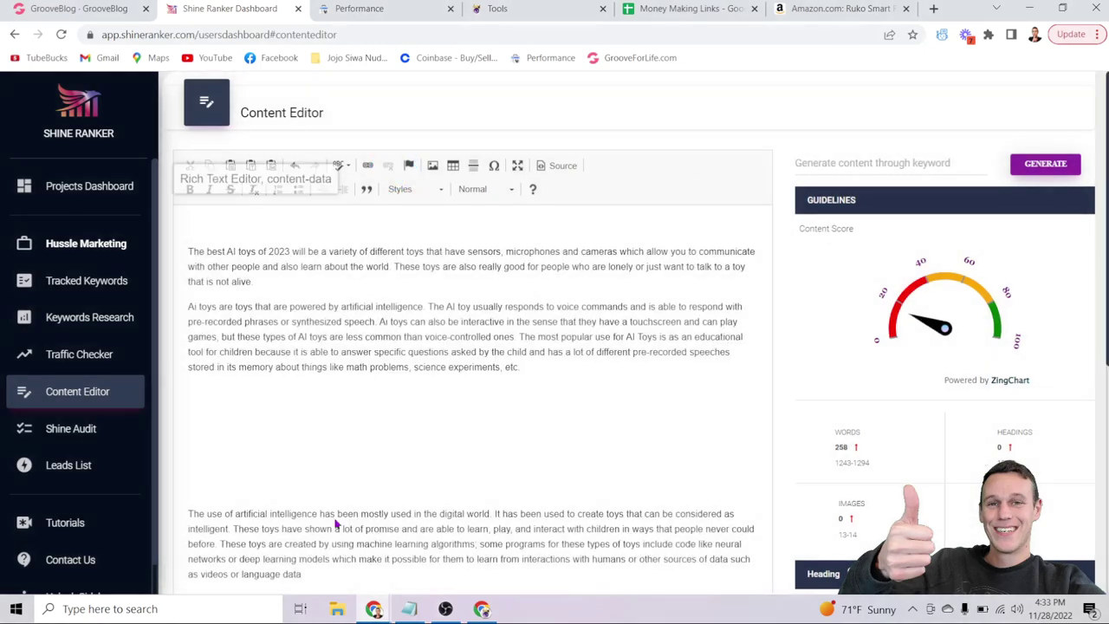
Step: Remove the extra empty lines above the paragraph on the use of artificial intelligence
{"action": "left_click", "coordinate": [319, 470]}
{"action": "key", "text": "BackSpace"}
{"action": "key", "text": "BackSpace"}
{"action": "key", "text": "BackSpace"}
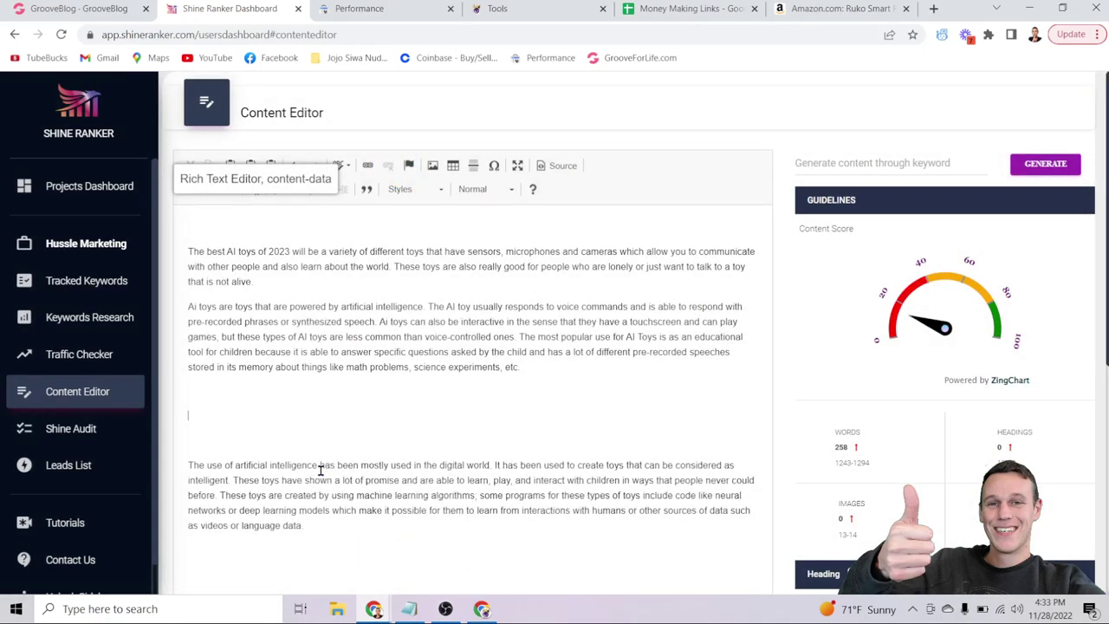
{"action": "key", "text": "BackSpace"}
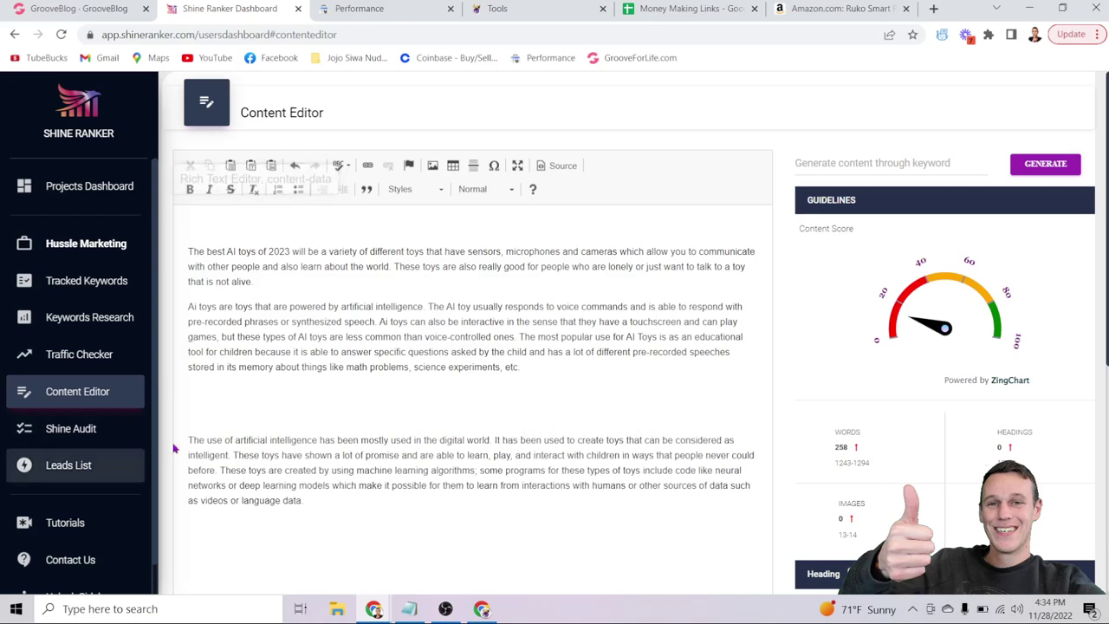
Step: Examine the article's content score and the guideline targets for words, headings, images and paragraphs
{"action": "scroll", "coordinate": [651, 369], "scroll_direction": "down", "scroll_amount": 1}
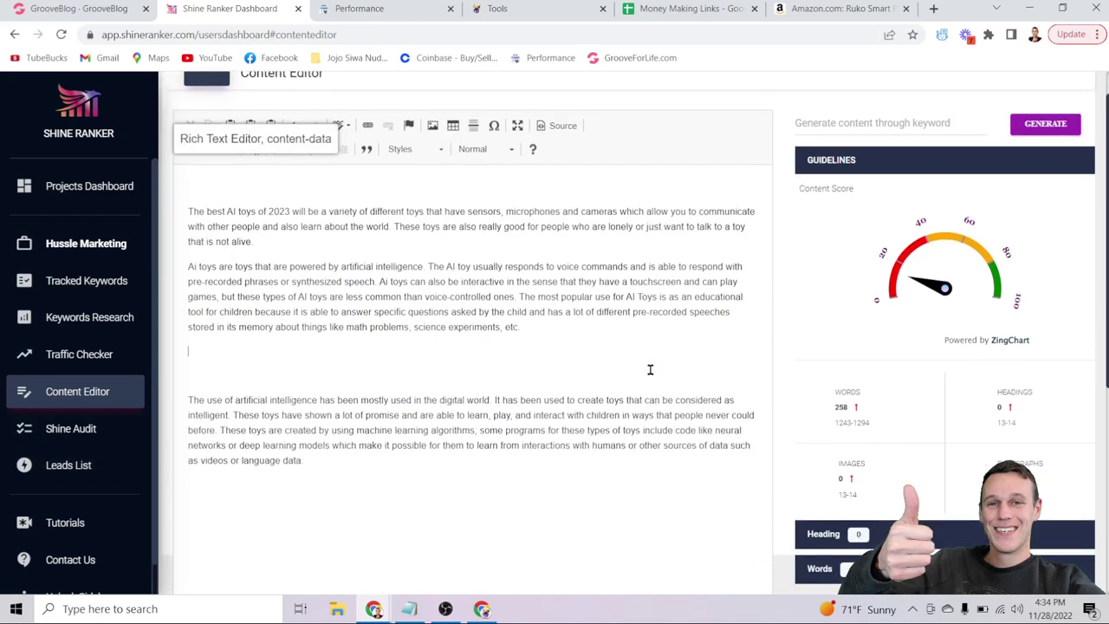
{"action": "mouse_move", "coordinate": [932, 288]}
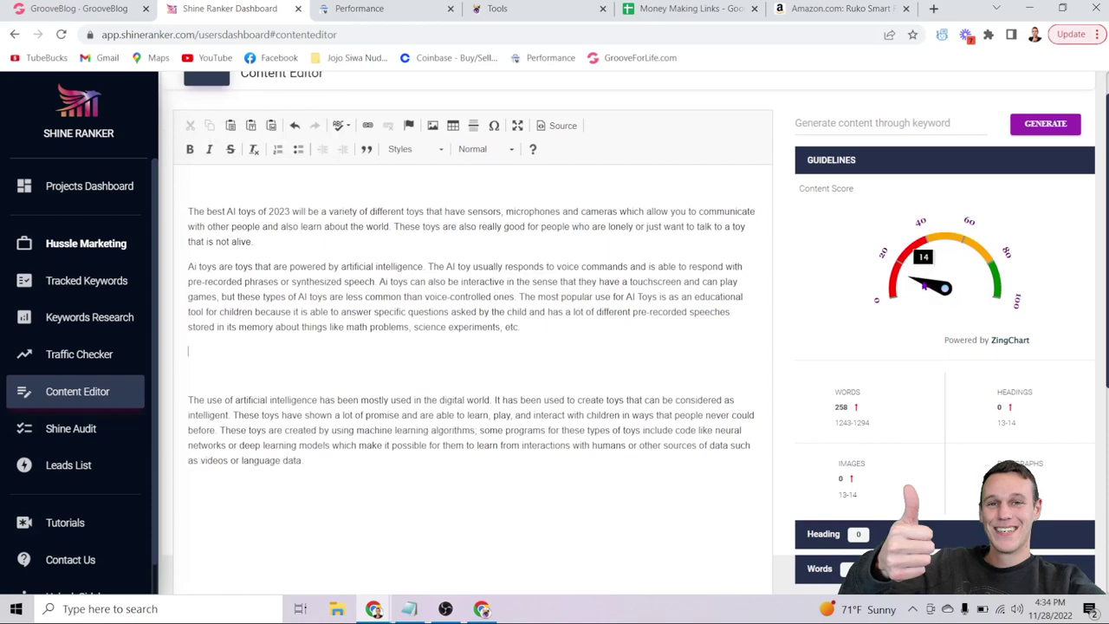
{"action": "scroll", "coordinate": [810, 173], "scroll_direction": "down", "scroll_amount": 4}
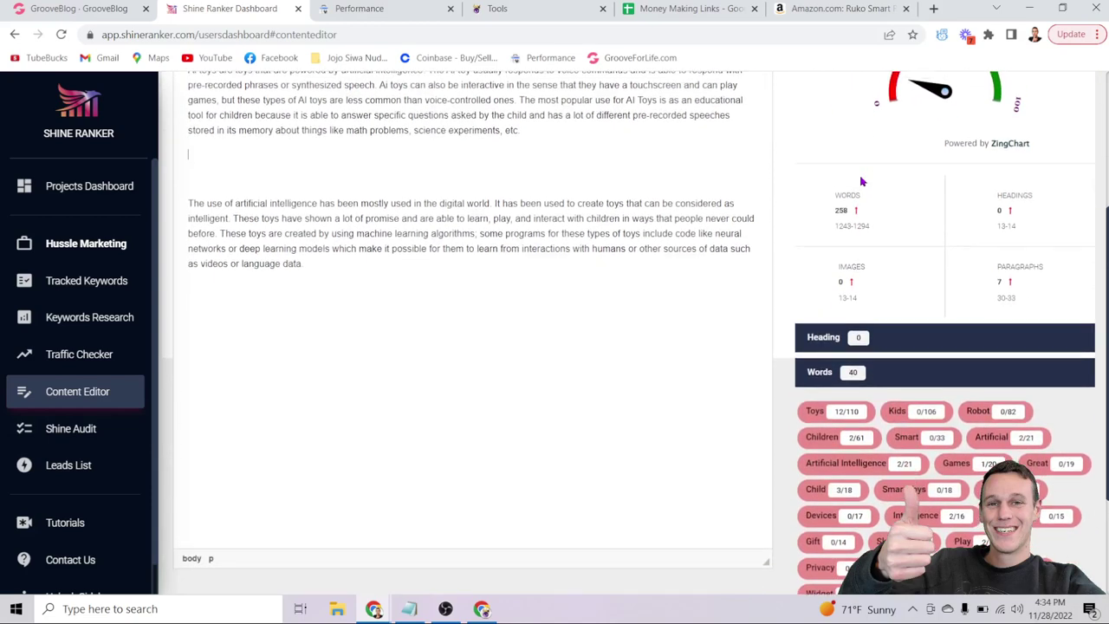
{"action": "scroll", "coordinate": [862, 184], "scroll_direction": "up", "scroll_amount": 3}
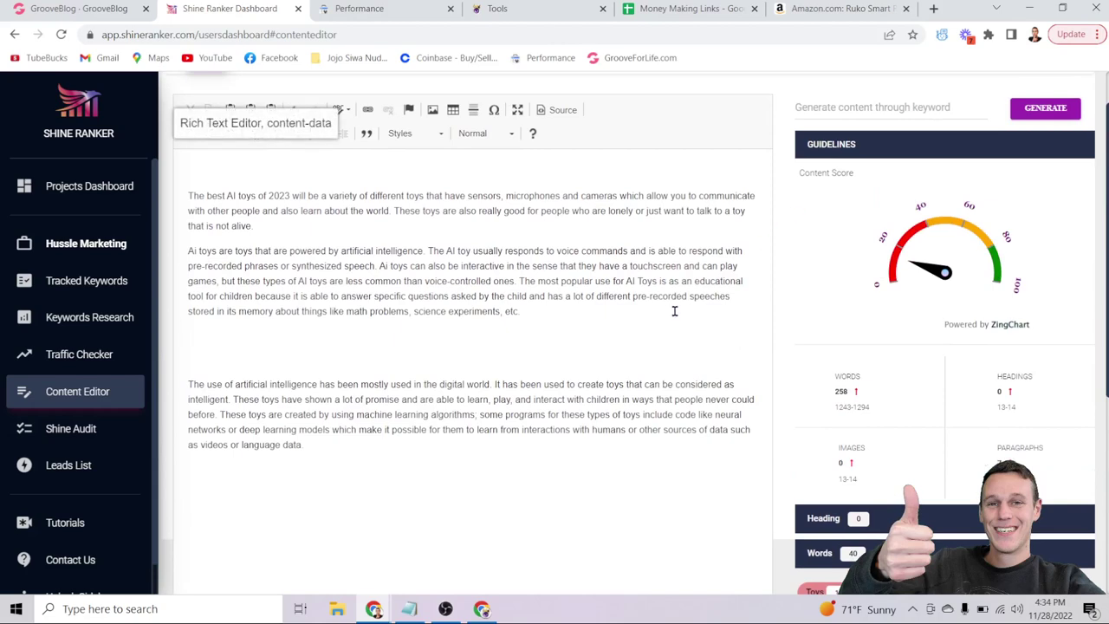
{"action": "scroll", "coordinate": [674, 311], "scroll_direction": "up", "scroll_amount": 1}
{"action": "scroll", "coordinate": [674, 311], "scroll_direction": "down", "scroll_amount": 2}
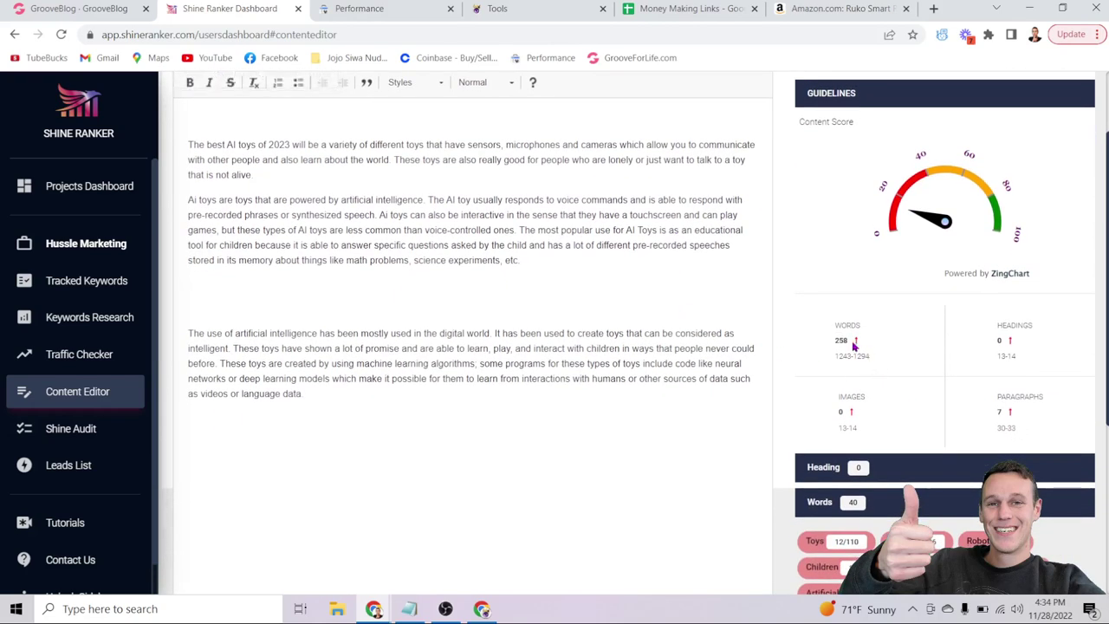
{"action": "scroll", "coordinate": [849, 305], "scroll_direction": "up", "scroll_amount": 1}
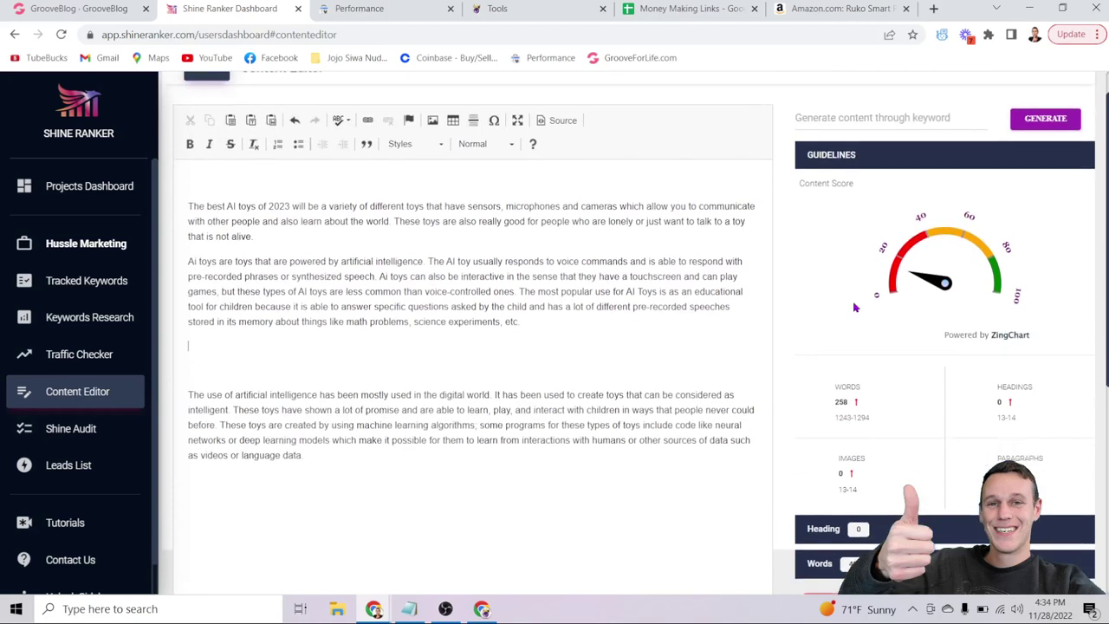
{"action": "scroll", "coordinate": [854, 306], "scroll_direction": "down", "scroll_amount": 1}
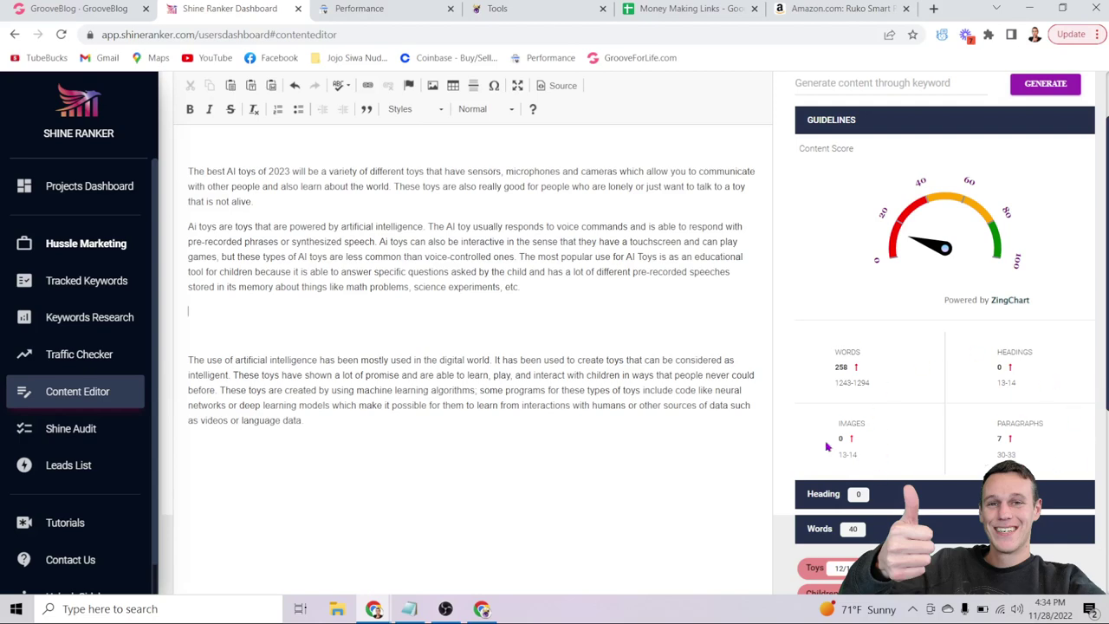
{"action": "scroll", "coordinate": [870, 353], "scroll_direction": "down", "scroll_amount": 1}
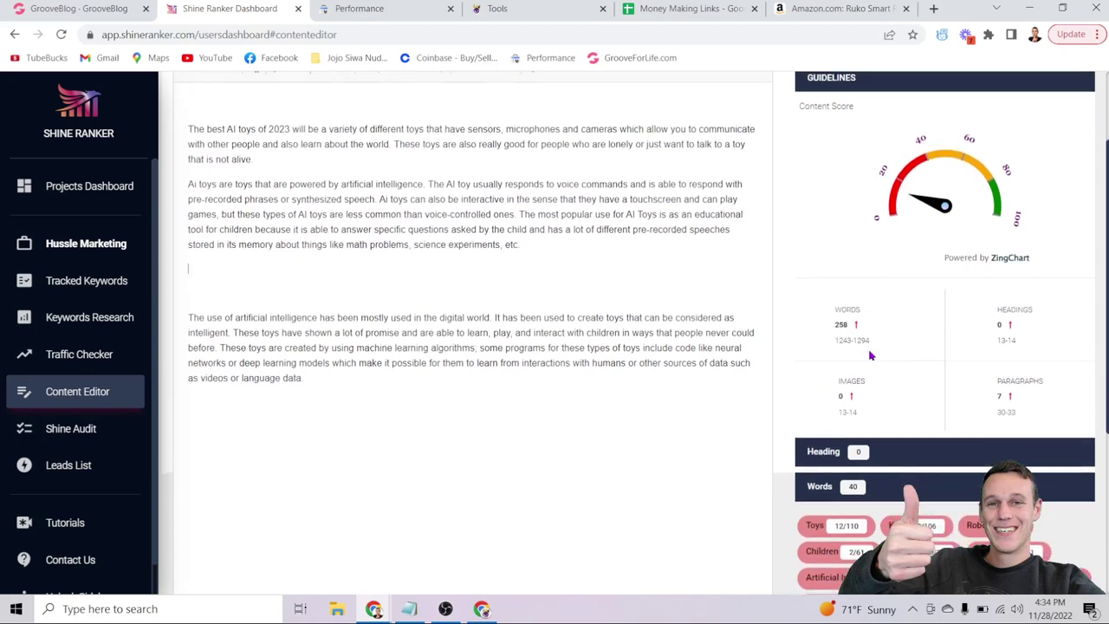
{"action": "scroll", "coordinate": [871, 355], "scroll_direction": "down", "scroll_amount": 1}
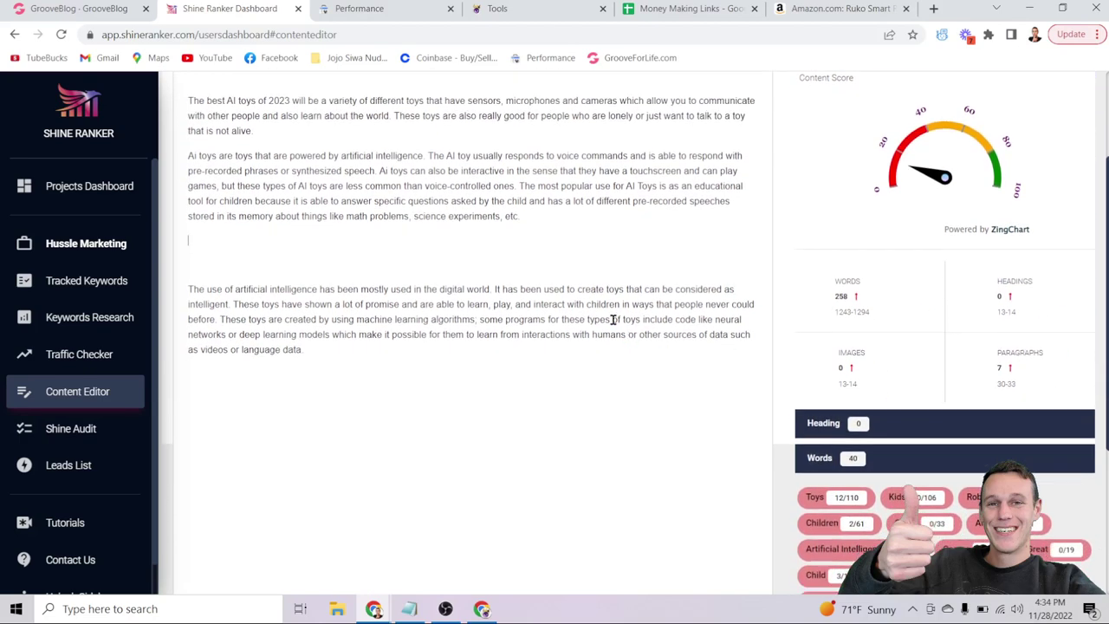
{"action": "scroll", "coordinate": [612, 320], "scroll_direction": "down", "scroll_amount": 1}
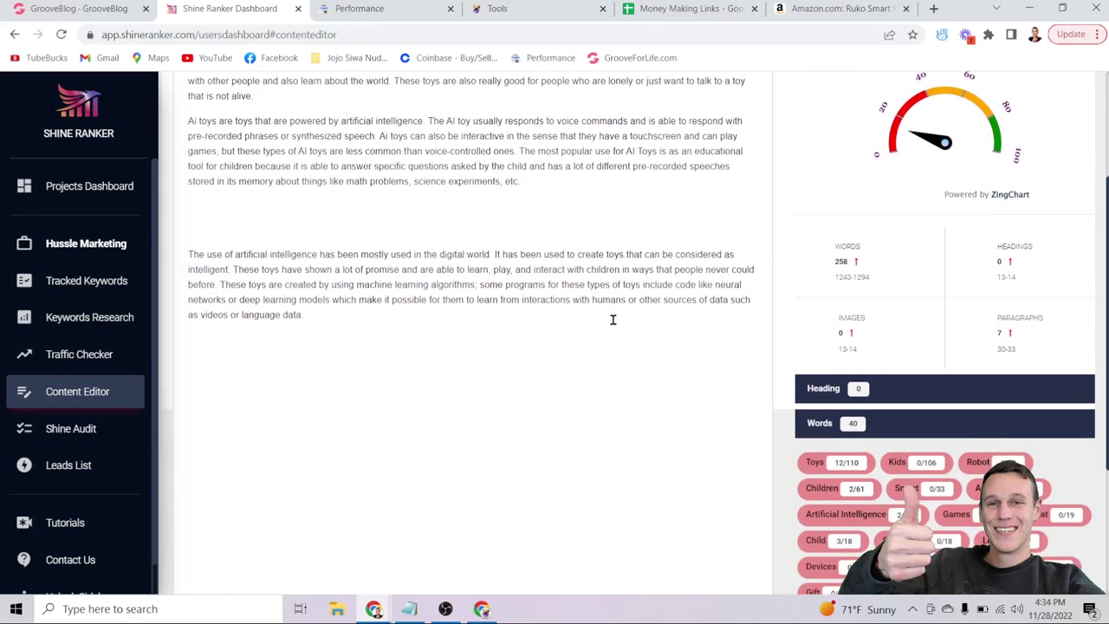
Step: Examine the list of recommended words and how often the article uses each one compared with its target
{"action": "scroll", "coordinate": [613, 320], "scroll_direction": "down", "scroll_amount": 5}
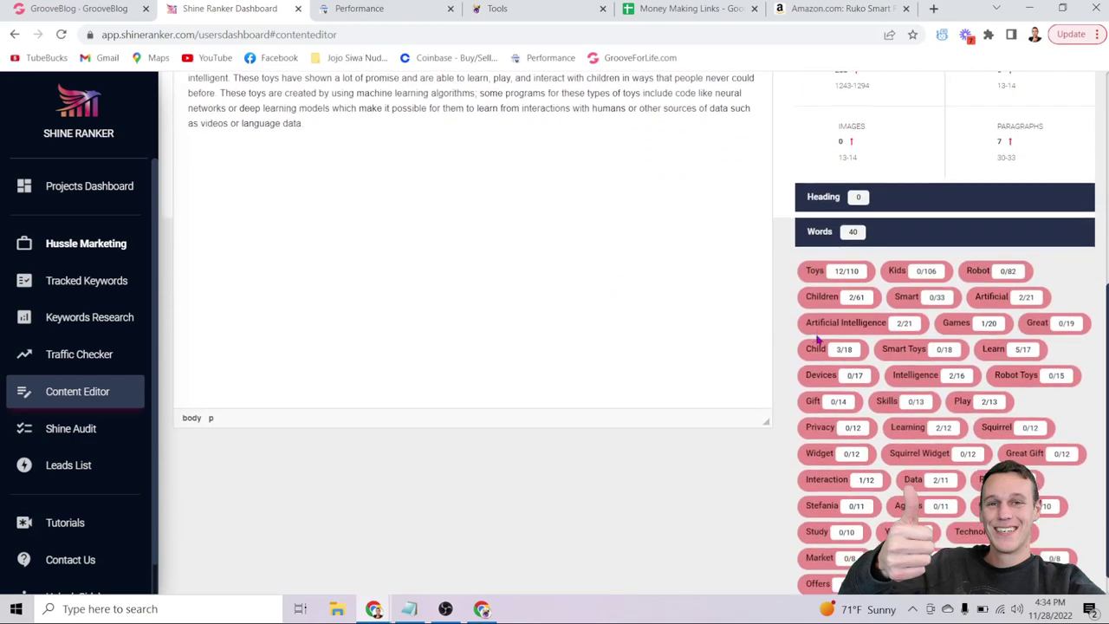
{"action": "scroll", "coordinate": [774, 262], "scroll_direction": "down", "scroll_amount": 1}
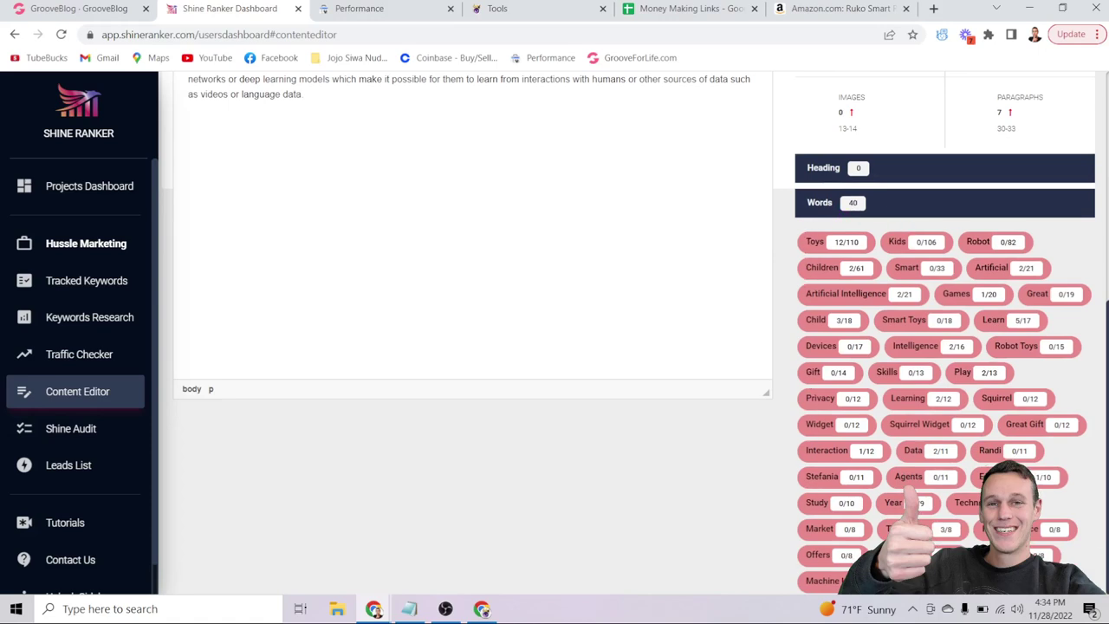
{"action": "scroll", "coordinate": [589, 283], "scroll_direction": "up", "scroll_amount": 3}
{"action": "scroll", "coordinate": [589, 282], "scroll_direction": "down", "scroll_amount": 3}
{"action": "scroll", "coordinate": [567, 318], "scroll_direction": "up", "scroll_amount": 3}
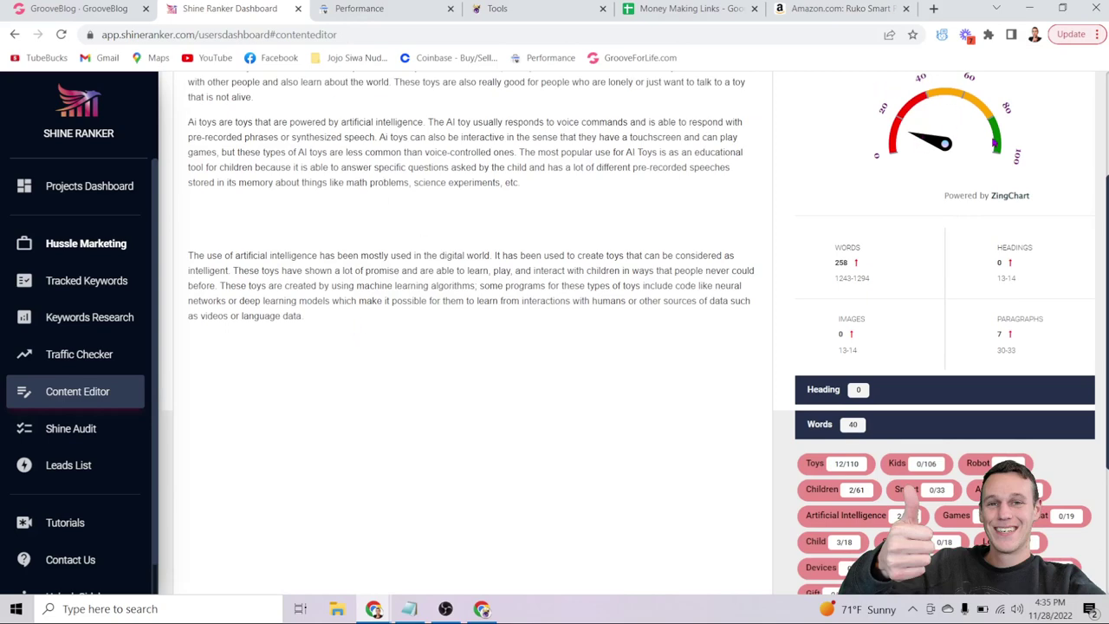
{"action": "scroll", "coordinate": [583, 230], "scroll_direction": "up", "scroll_amount": 2}
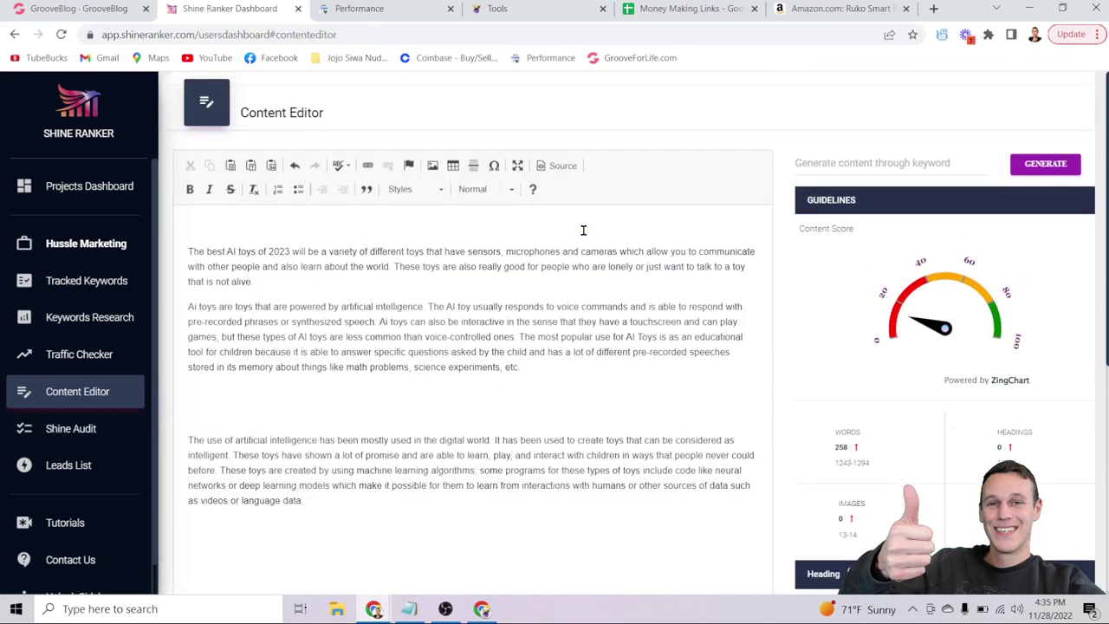
Step: Remove one more empty line above the last paragraph, and copy all the article text for the GrooveBlog post
{"action": "left_click", "coordinate": [296, 415]}
{"action": "key", "text": "BackSpace"}
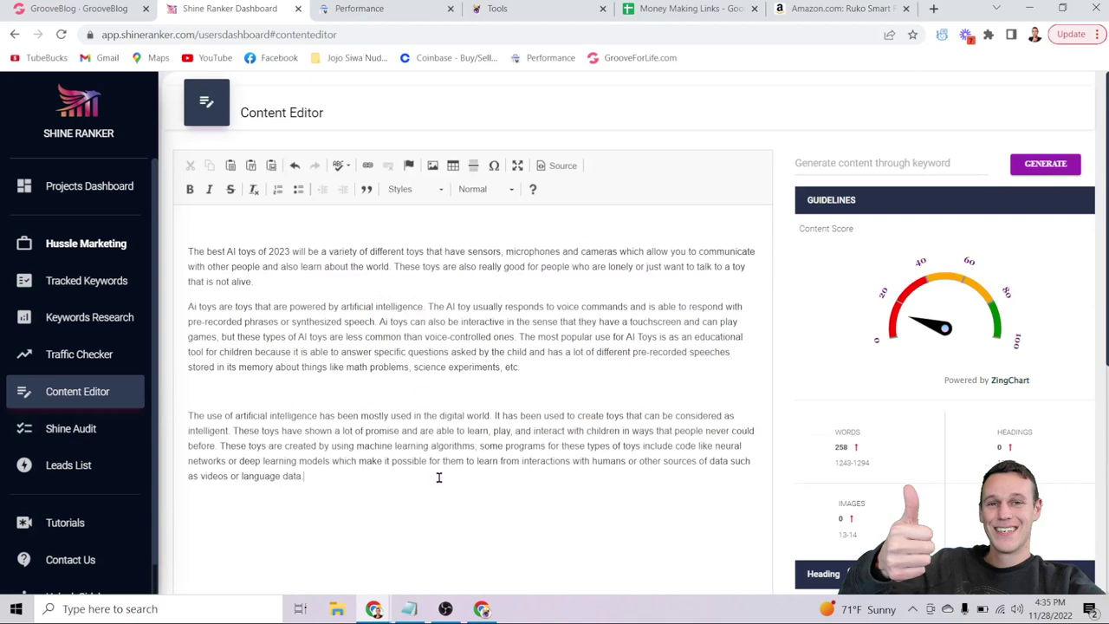
{"action": "left_click_drag", "start_coordinate": [440, 475], "coordinate": [166, 242]}
{"action": "key", "text": "ctrl+c"}
{"action": "left_click", "coordinate": [78, 9]}
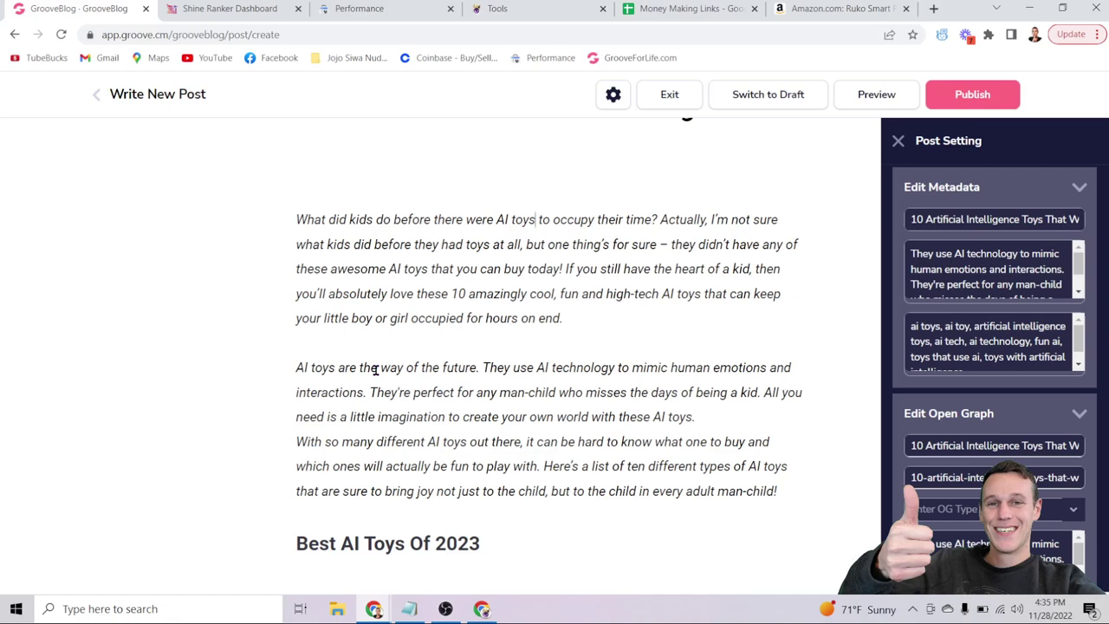
Step: Switch back to Shine Ranker, open Keywords Research, and look through the first and last pages of AI toy keywords
{"action": "left_click", "coordinate": [230, 7]}
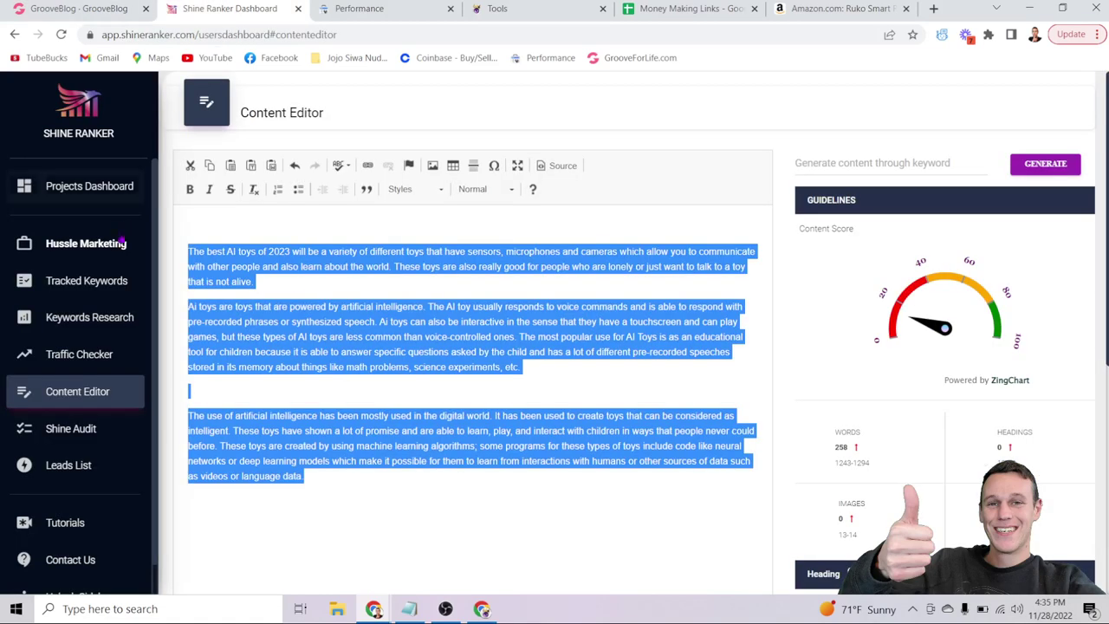
{"action": "left_click", "coordinate": [95, 316]}
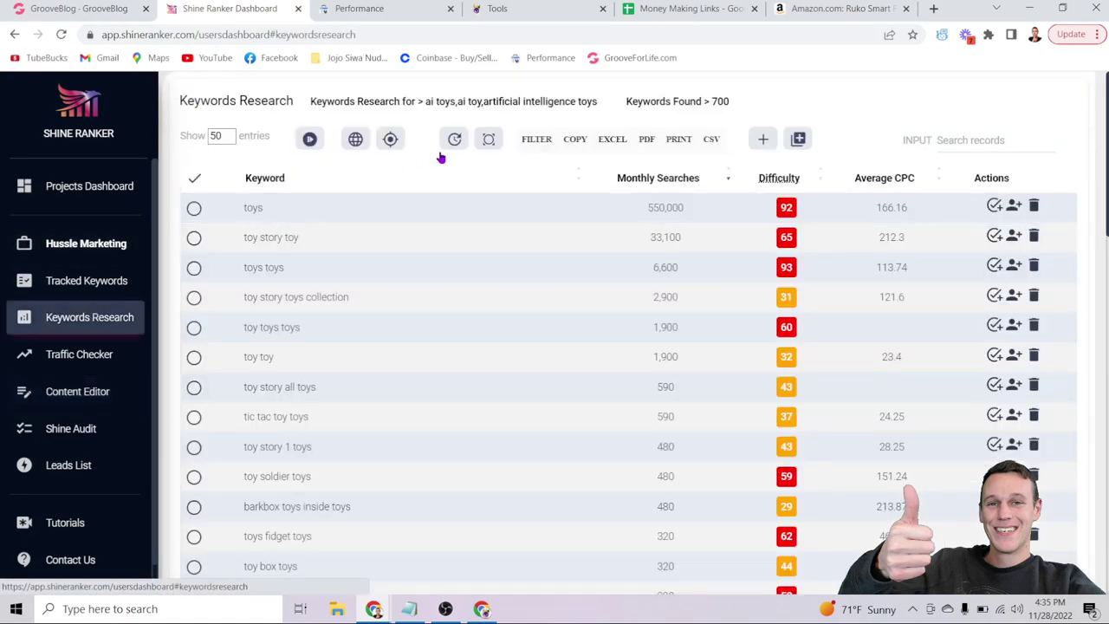
{"action": "scroll", "coordinate": [485, 199], "scroll_direction": "down", "scroll_amount": 3}
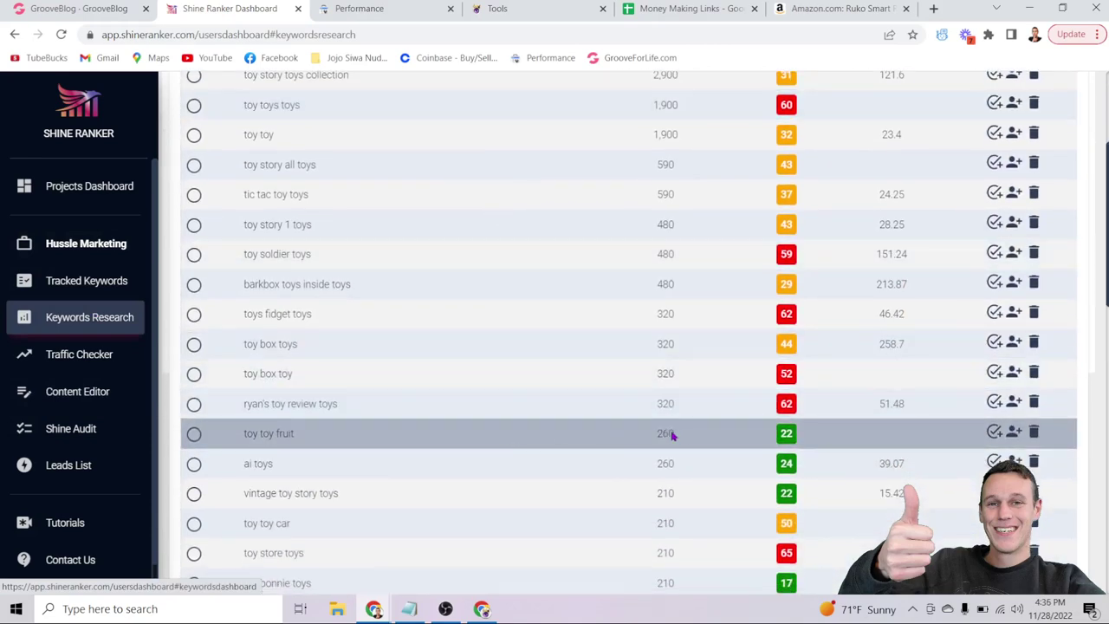
{"action": "scroll", "coordinate": [650, 436], "scroll_direction": "down", "scroll_amount": 2}
{"action": "scroll", "coordinate": [650, 436], "scroll_direction": "down", "scroll_amount": 10}
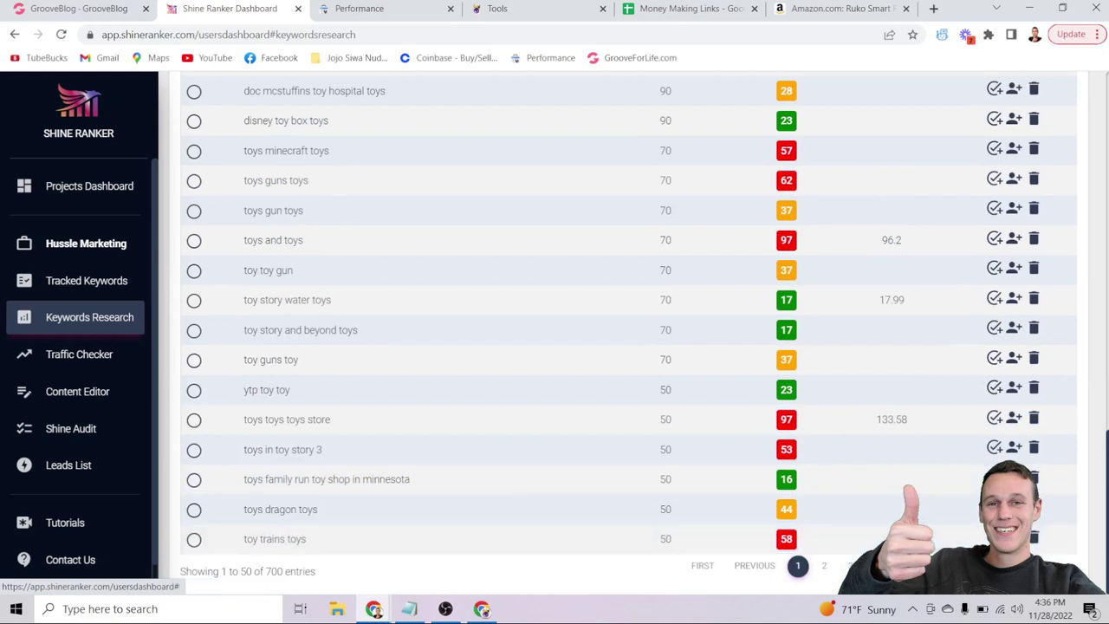
{"action": "left_click", "coordinate": [1005, 564]}
{"action": "scroll", "coordinate": [525, 352], "scroll_direction": "up", "scroll_amount": 3}
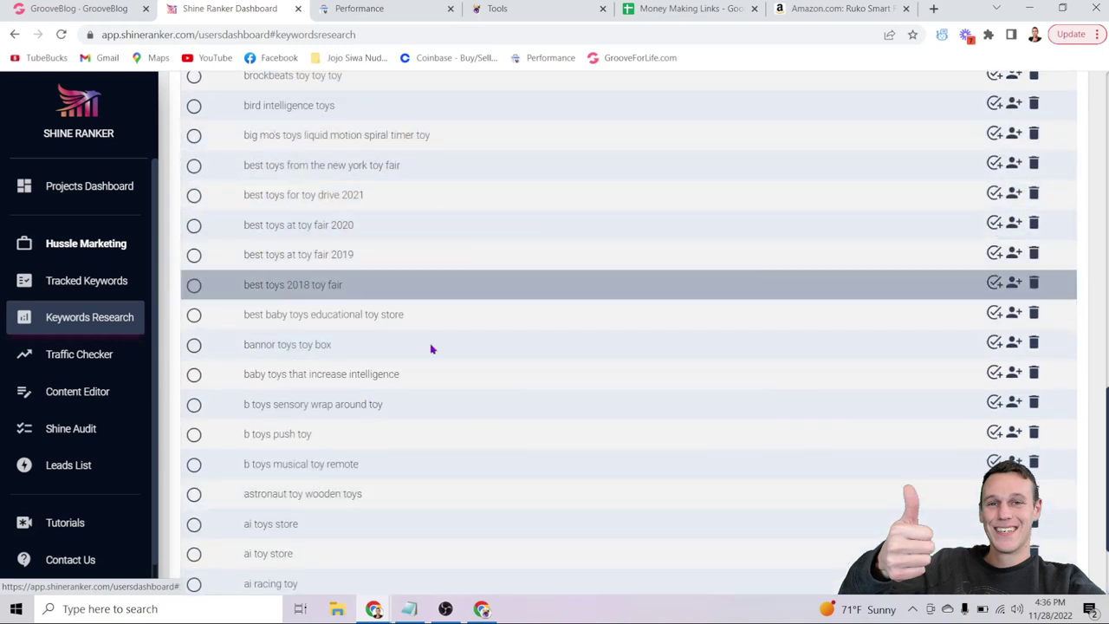
{"action": "scroll", "coordinate": [339, 218], "scroll_direction": "down", "scroll_amount": 2}
{"action": "scroll", "coordinate": [338, 226], "scroll_direction": "down", "scroll_amount": 1}
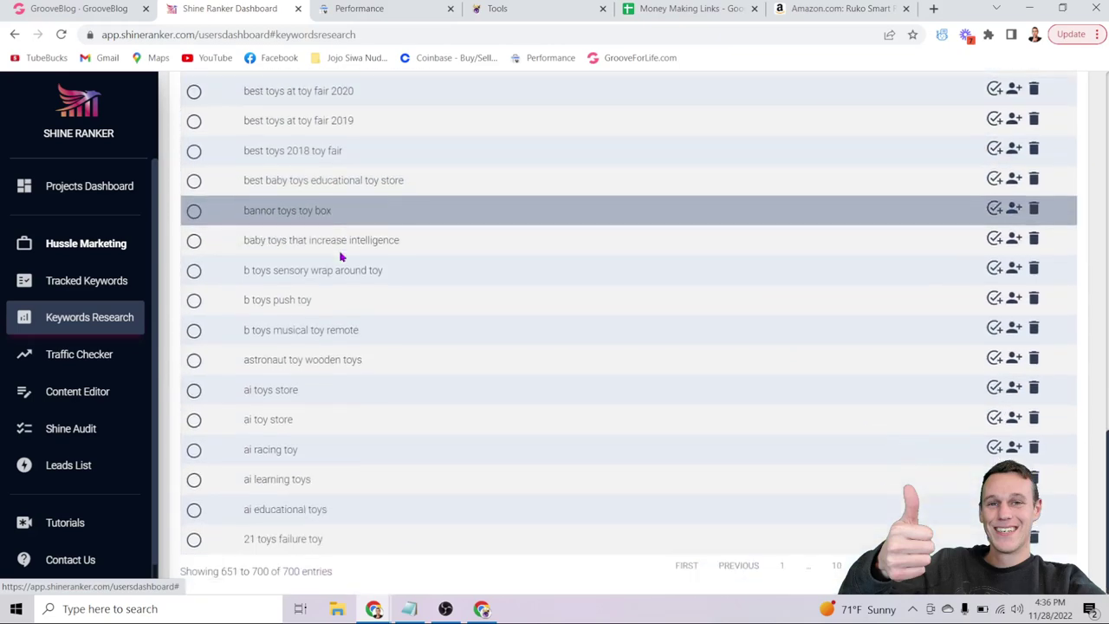
Step: Return to the first page of the keyword results and review the keywords with their monthly searches and difficulty
{"action": "left_click", "coordinate": [781, 566]}
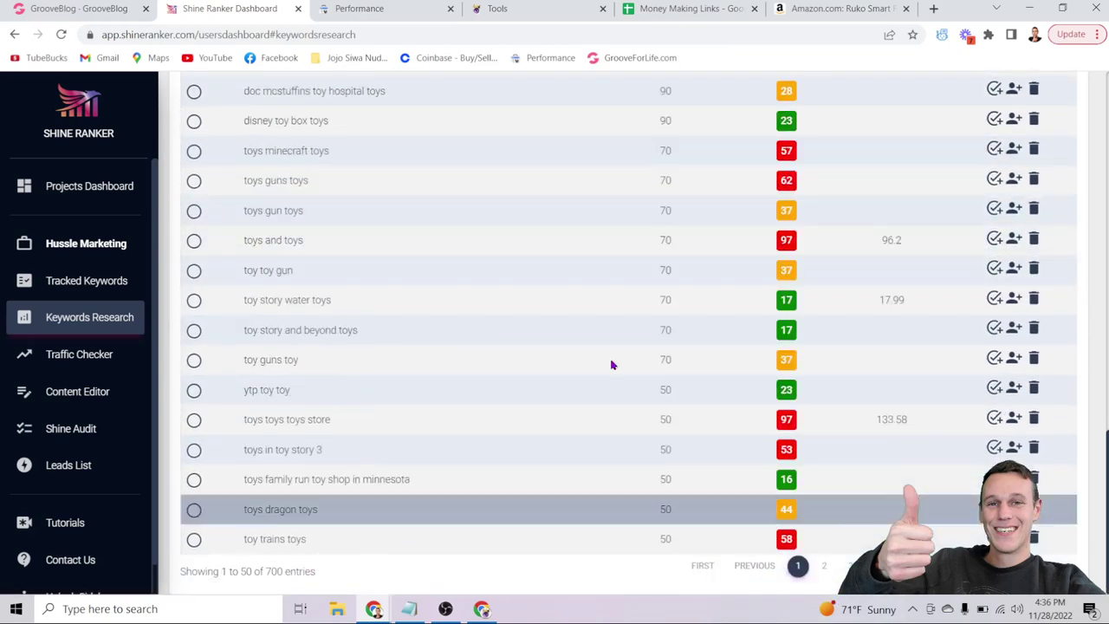
{"action": "scroll", "coordinate": [719, 244], "scroll_direction": "up", "scroll_amount": 10}
{"action": "scroll", "coordinate": [718, 243], "scroll_direction": "up", "scroll_amount": 3}
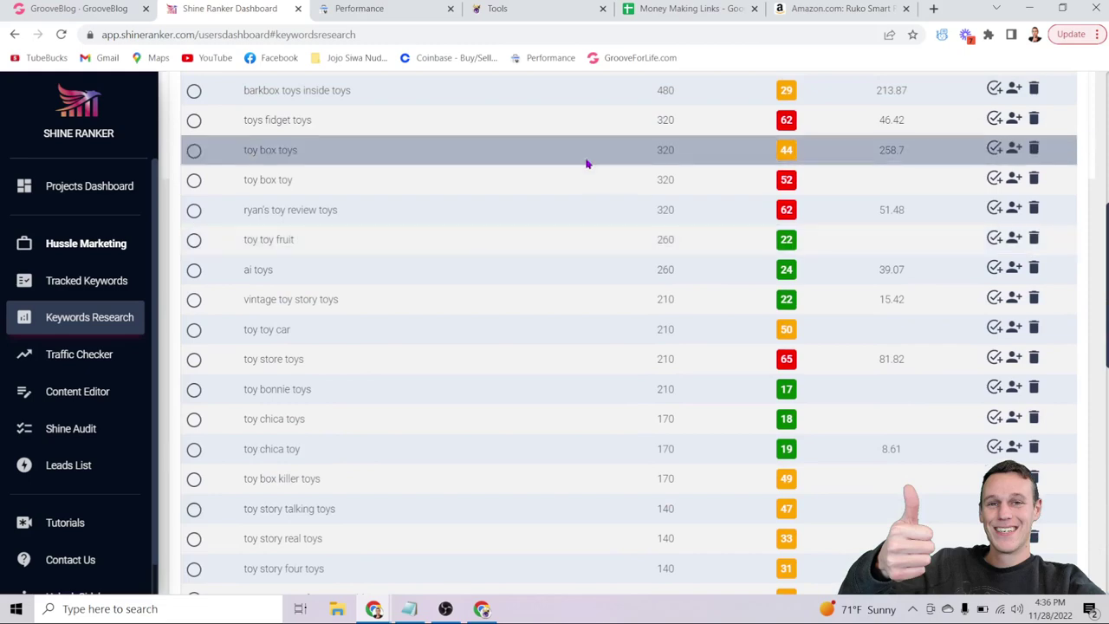
{"action": "scroll", "coordinate": [786, 241], "scroll_direction": "down", "scroll_amount": 2}
{"action": "scroll", "coordinate": [785, 241], "scroll_direction": "down", "scroll_amount": 4}
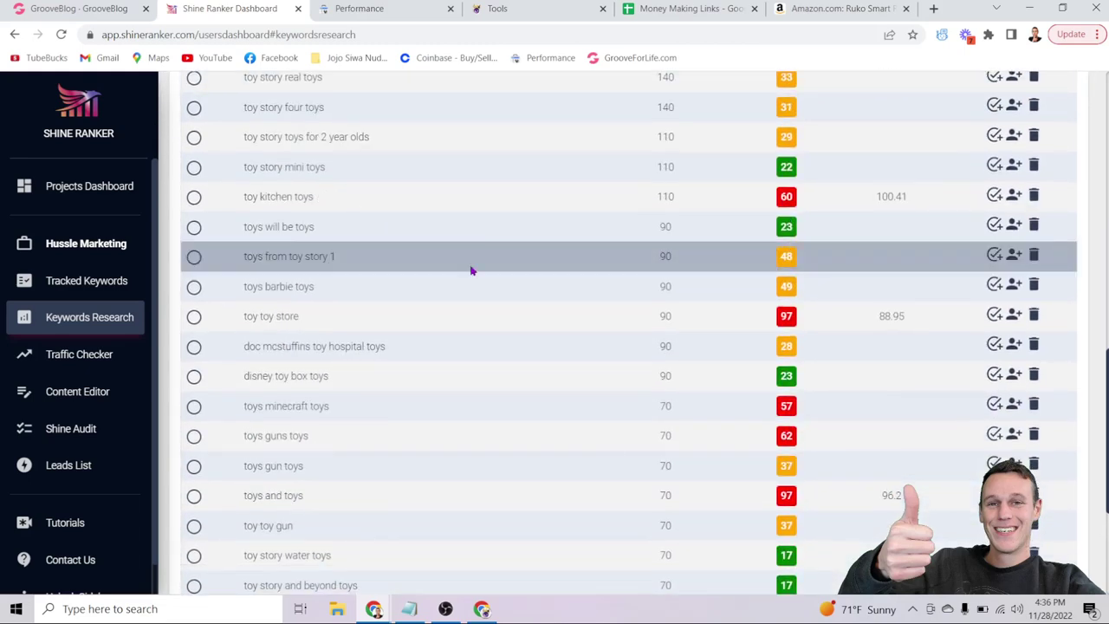
{"action": "scroll", "coordinate": [470, 267], "scroll_direction": "up", "scroll_amount": 10}
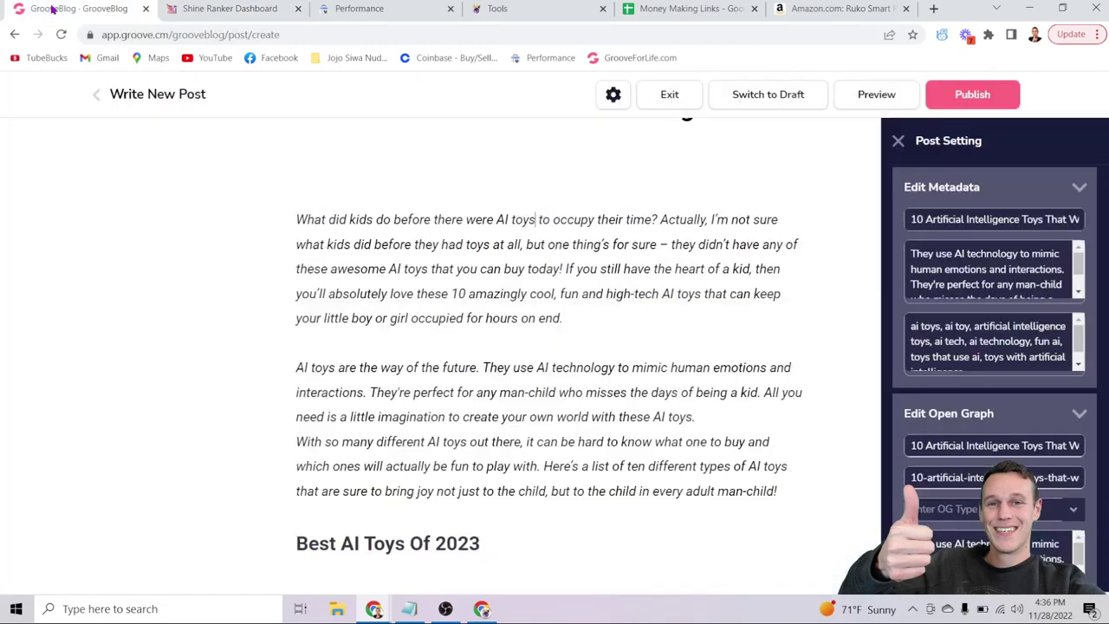
Step: Look over the Google Search Console performance report, the Money Making Links spreadsheet and the how2rank.com links page
{"action": "left_click", "coordinate": [78, 9]}
{"action": "left_click", "coordinate": [338, 6]}
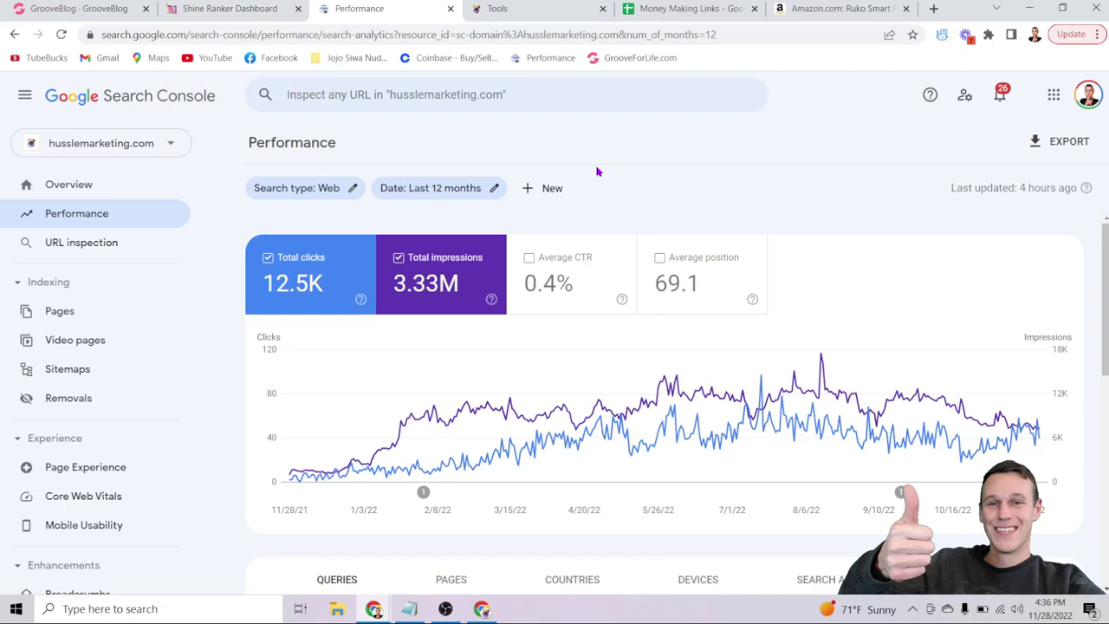
{"action": "left_click", "coordinate": [685, 9]}
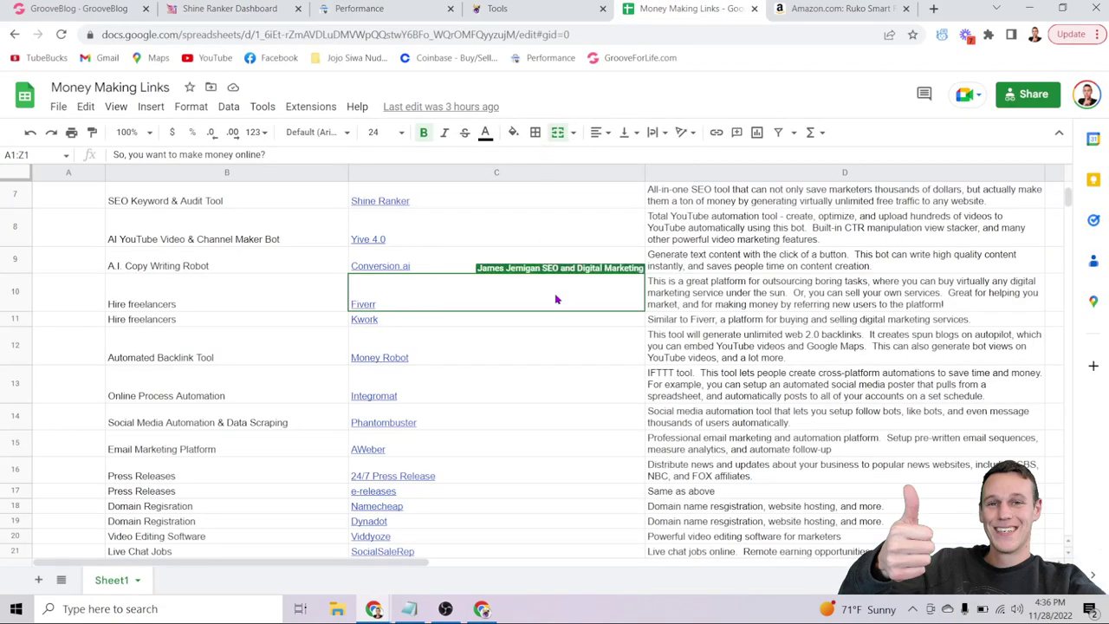
{"action": "scroll", "coordinate": [556, 298], "scroll_direction": "up", "scroll_amount": 5}
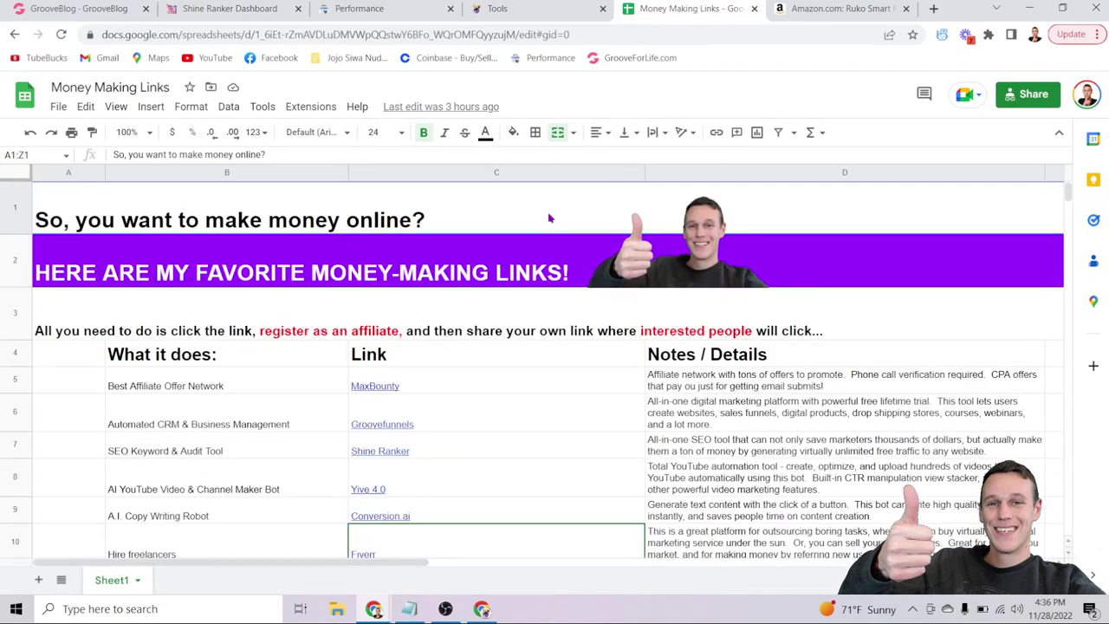
{"action": "left_click", "coordinate": [511, 12]}
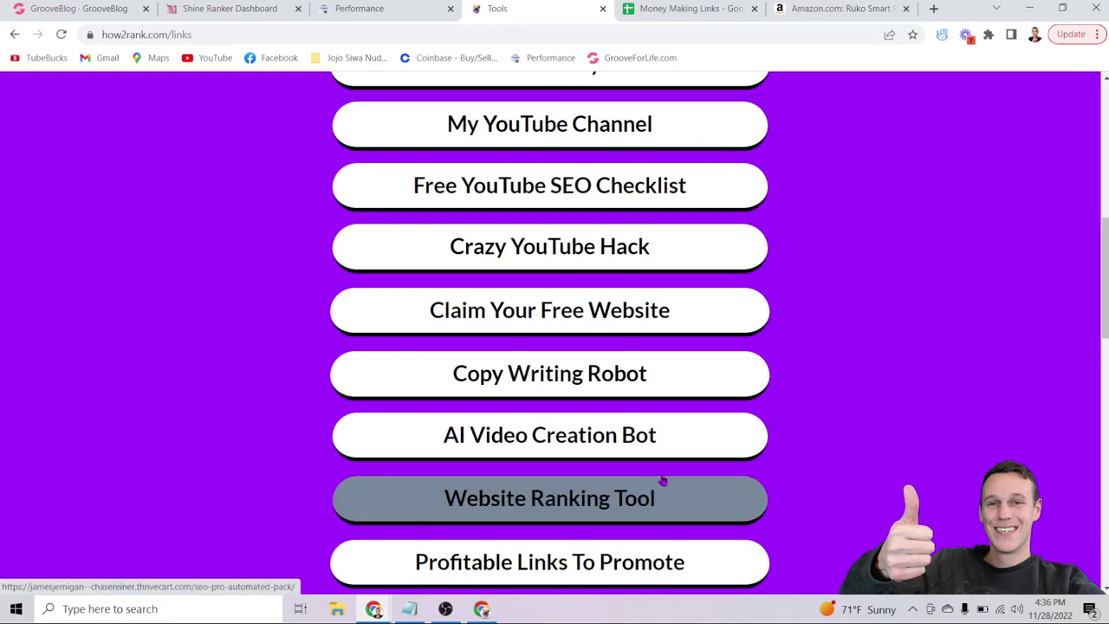
{"action": "scroll", "coordinate": [839, 444], "scroll_direction": "down", "scroll_amount": 1}
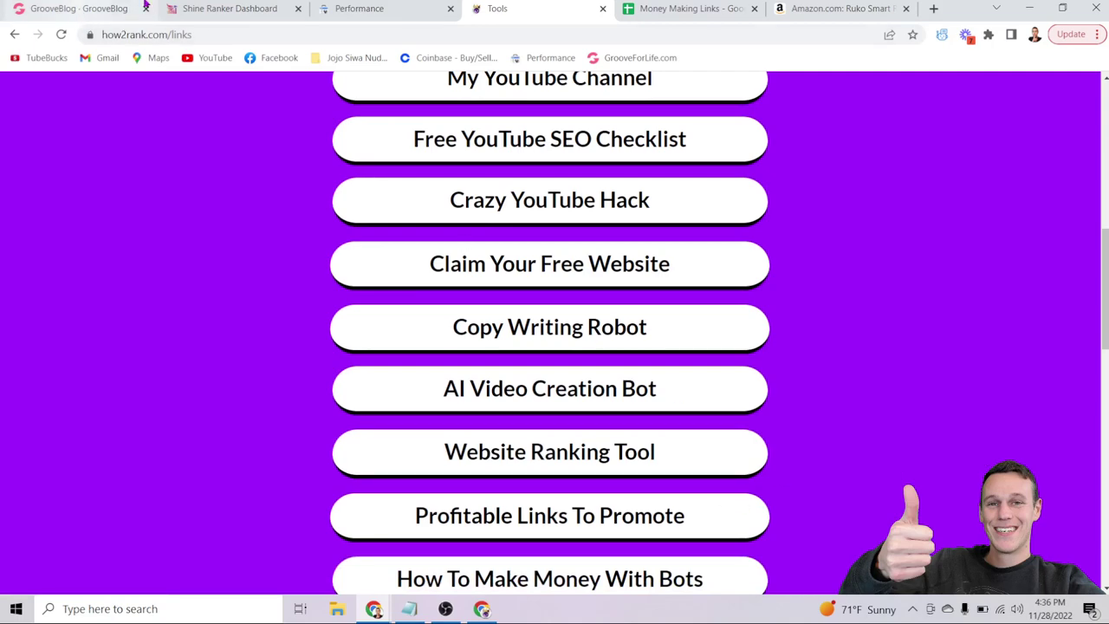
Step: Switch to Shine Ranker and review the monthly searches and difficulty of the AI toy keywords
{"action": "left_click", "coordinate": [207, 7]}
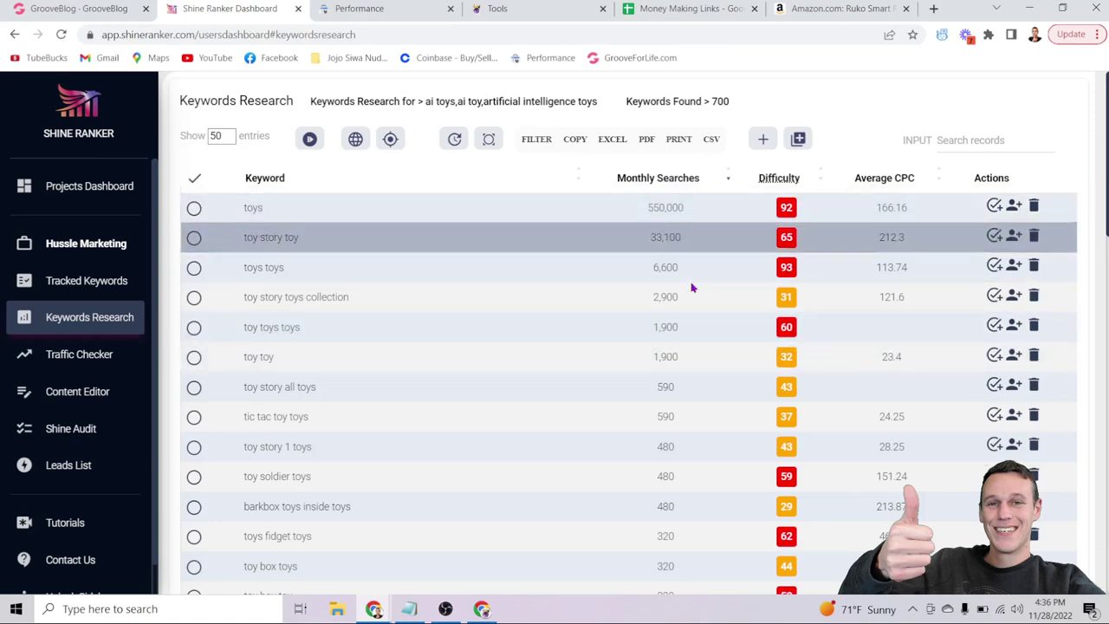
{"action": "scroll", "coordinate": [690, 404], "scroll_direction": "down", "scroll_amount": 2}
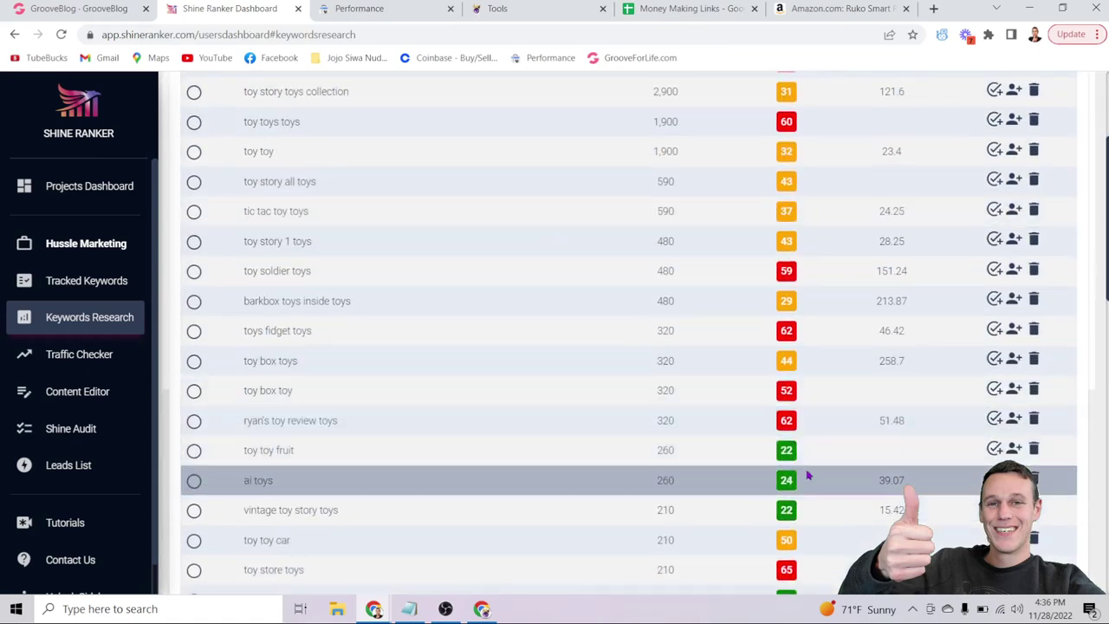
{"action": "scroll", "coordinate": [435, 358], "scroll_direction": "up", "scroll_amount": 2}
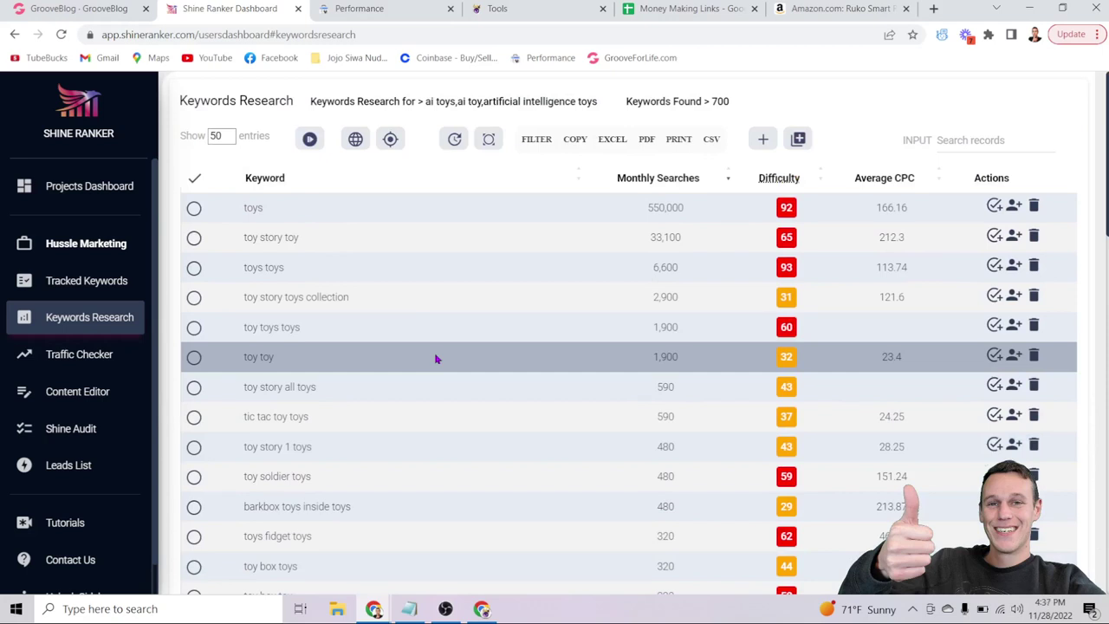
Step: Return to the GrooveBlog post and start an HTML embed directly below the "Best AI Toys Of 2023" heading
{"action": "left_click", "coordinate": [109, 8]}
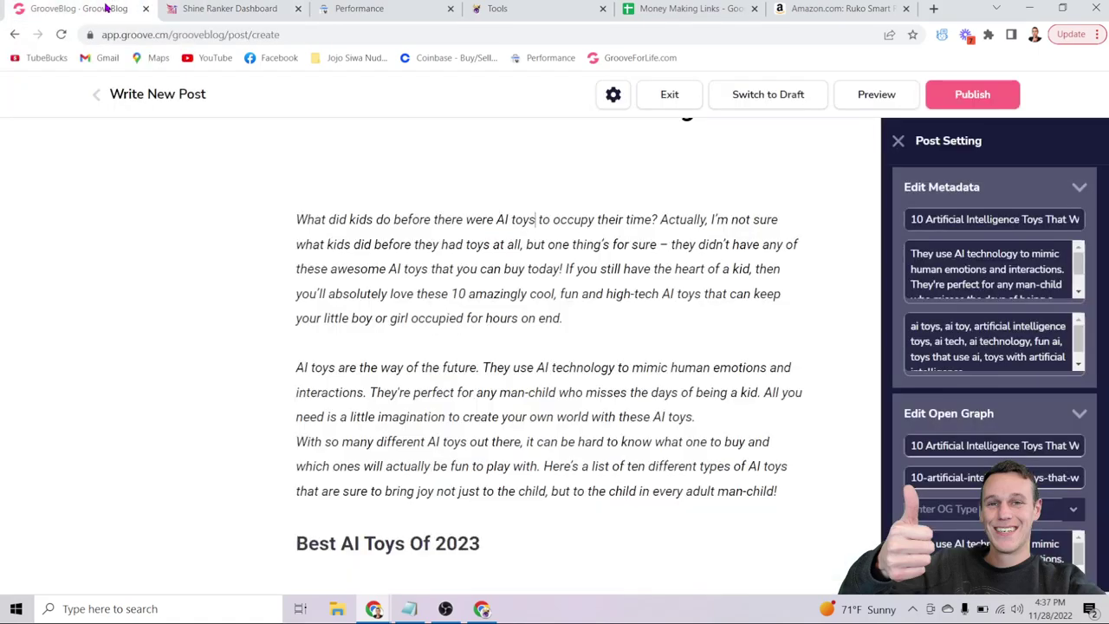
{"action": "scroll", "coordinate": [219, 250], "scroll_direction": "up", "scroll_amount": 6}
{"action": "scroll", "coordinate": [219, 251], "scroll_direction": "down", "scroll_amount": 10}
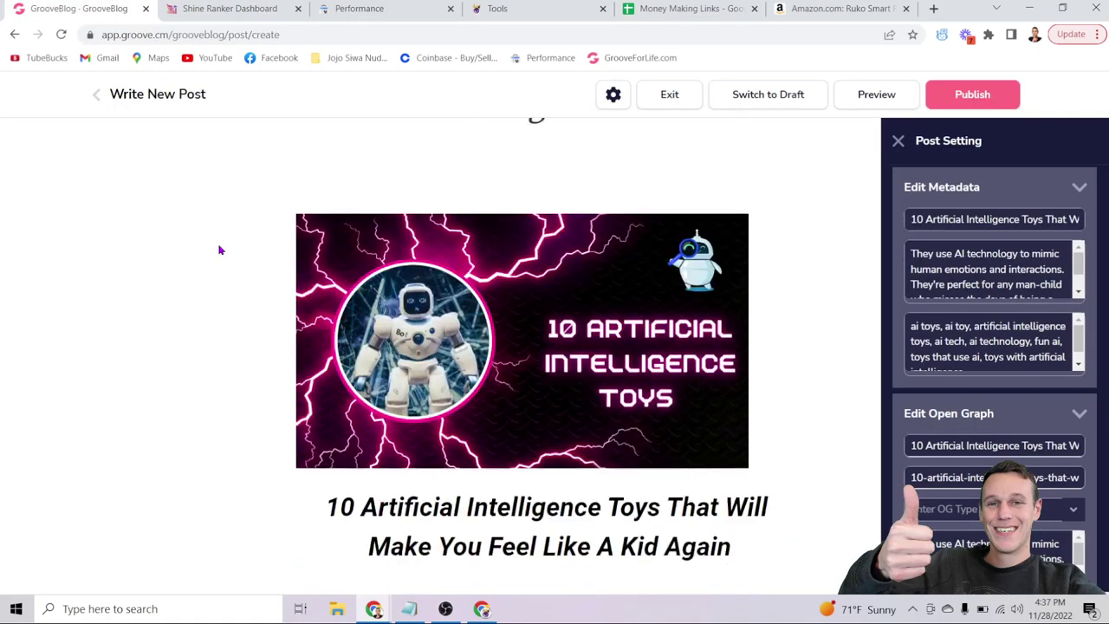
{"action": "scroll", "coordinate": [219, 250], "scroll_direction": "down", "scroll_amount": 1}
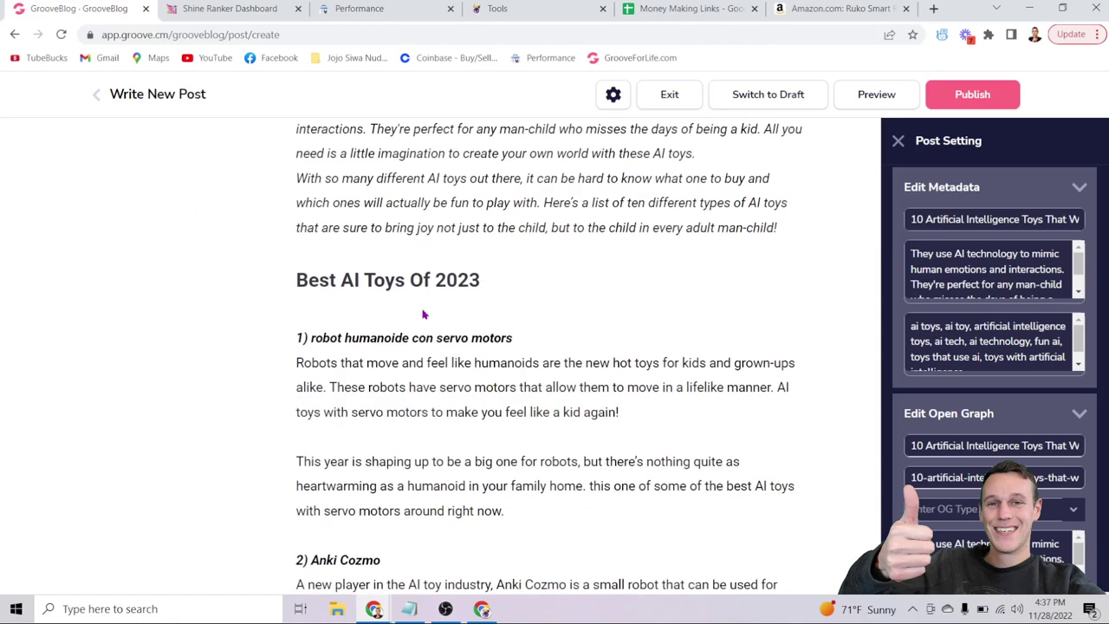
{"action": "left_click", "coordinate": [423, 310]}
{"action": "left_click", "coordinate": [277, 318]}
{"action": "left_click", "coordinate": [384, 318]}
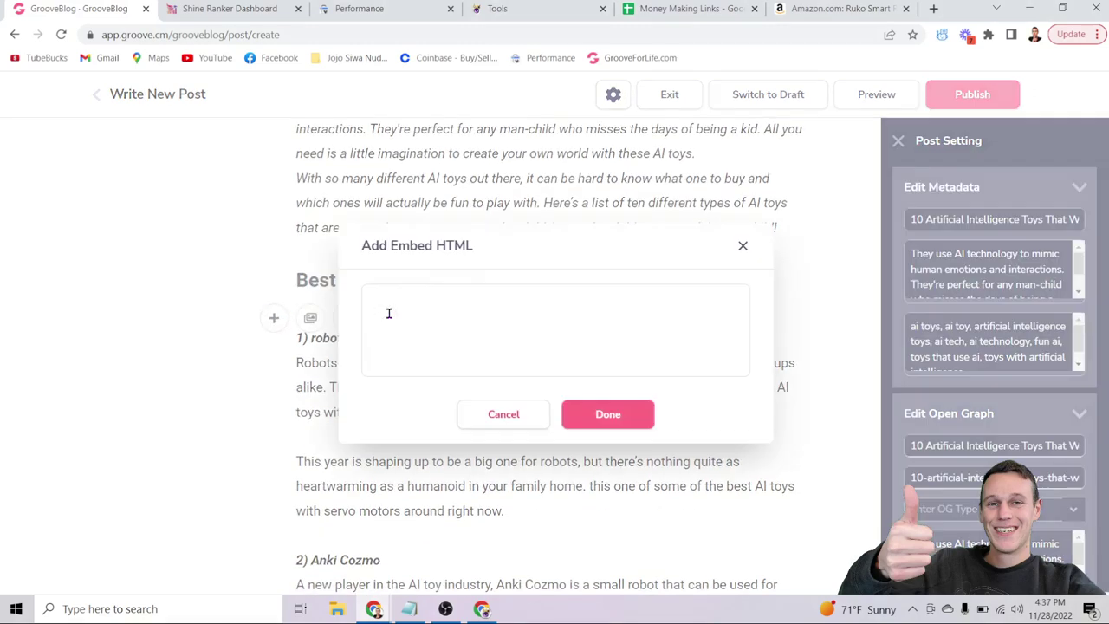
Step: On the Ruko Smart Robot Amazon page, generate the Text+Image affiliate link and copy its HTML code
{"action": "left_click", "coordinate": [784, 9]}
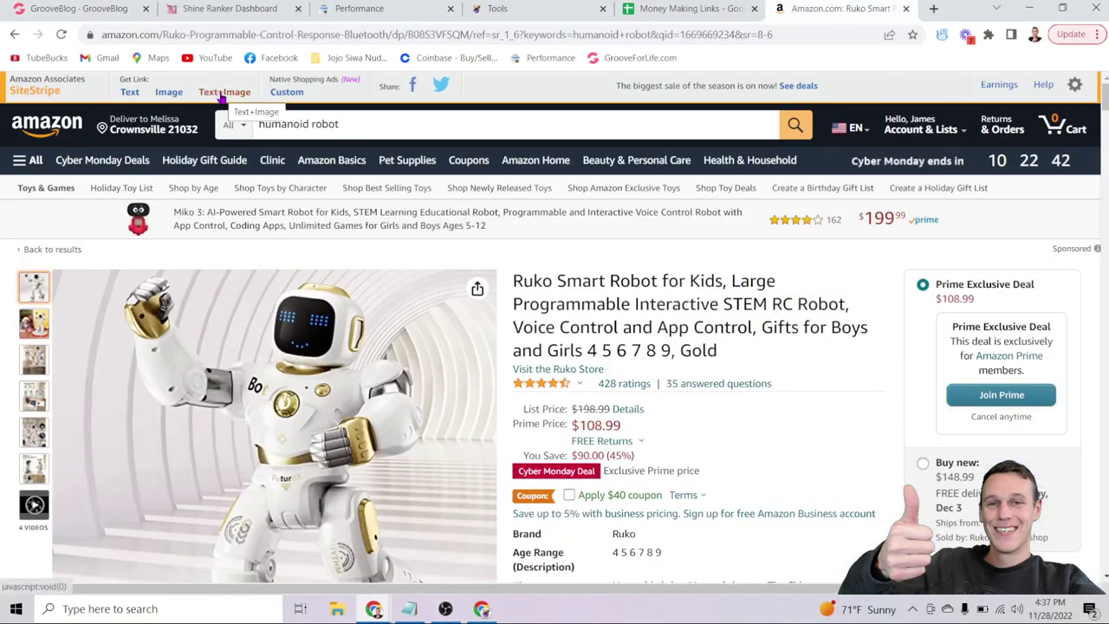
{"action": "scroll", "coordinate": [485, 281], "scroll_direction": "down", "scroll_amount": 1}
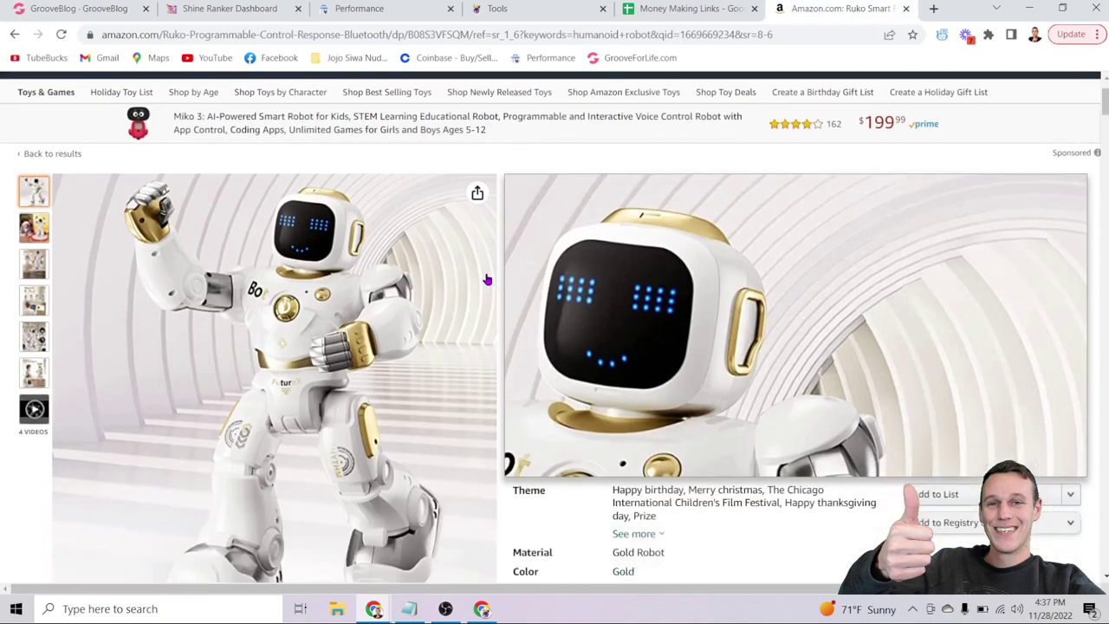
{"action": "scroll", "coordinate": [485, 280], "scroll_direction": "down", "scroll_amount": 1}
{"action": "scroll", "coordinate": [485, 279], "scroll_direction": "up", "scroll_amount": 3}
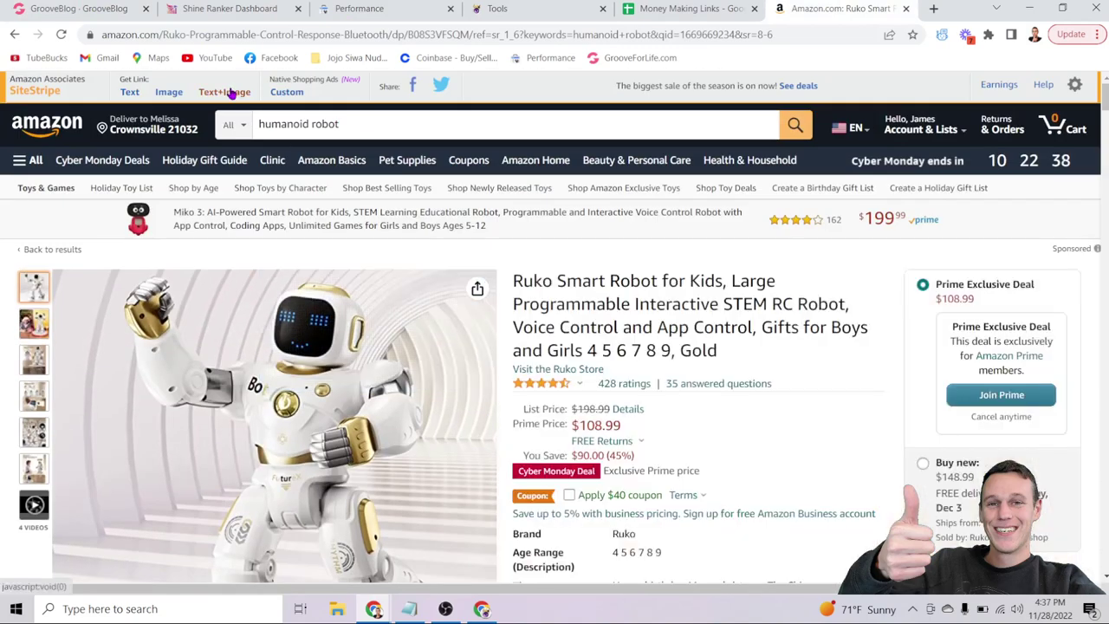
{"action": "left_click", "coordinate": [232, 94]}
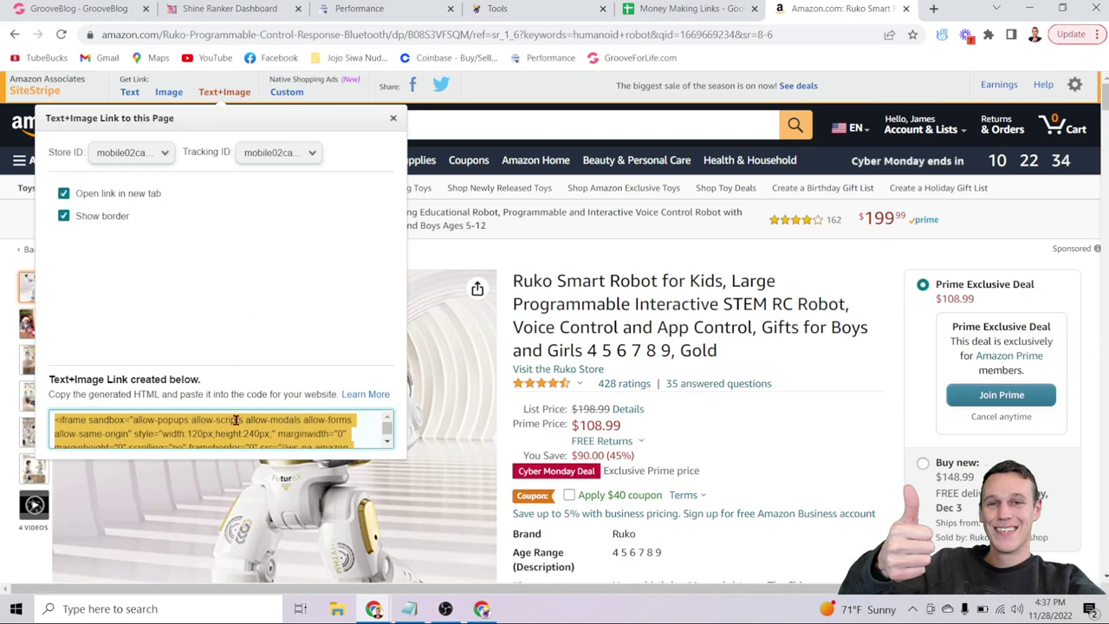
{"action": "right_click", "coordinate": [234, 422]}
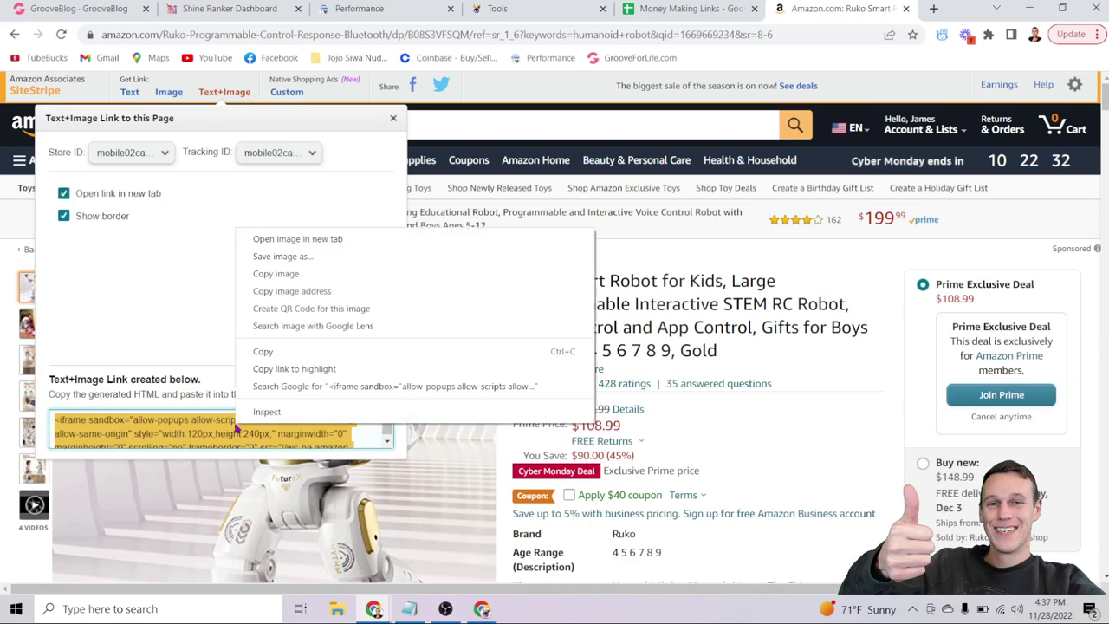
{"action": "left_click", "coordinate": [286, 359]}
Step: Try to embed the copied Amazon HTML code in the GrooveBlog post, and delete the inserted block
{"action": "left_click", "coordinate": [73, 12]}
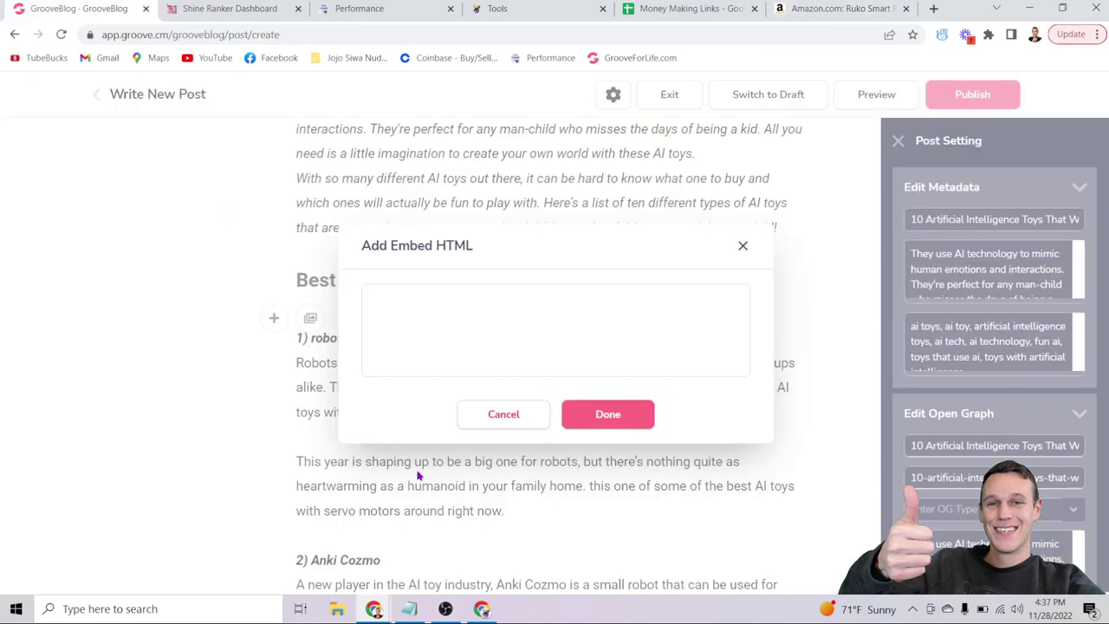
{"action": "right_click", "coordinate": [377, 296]}
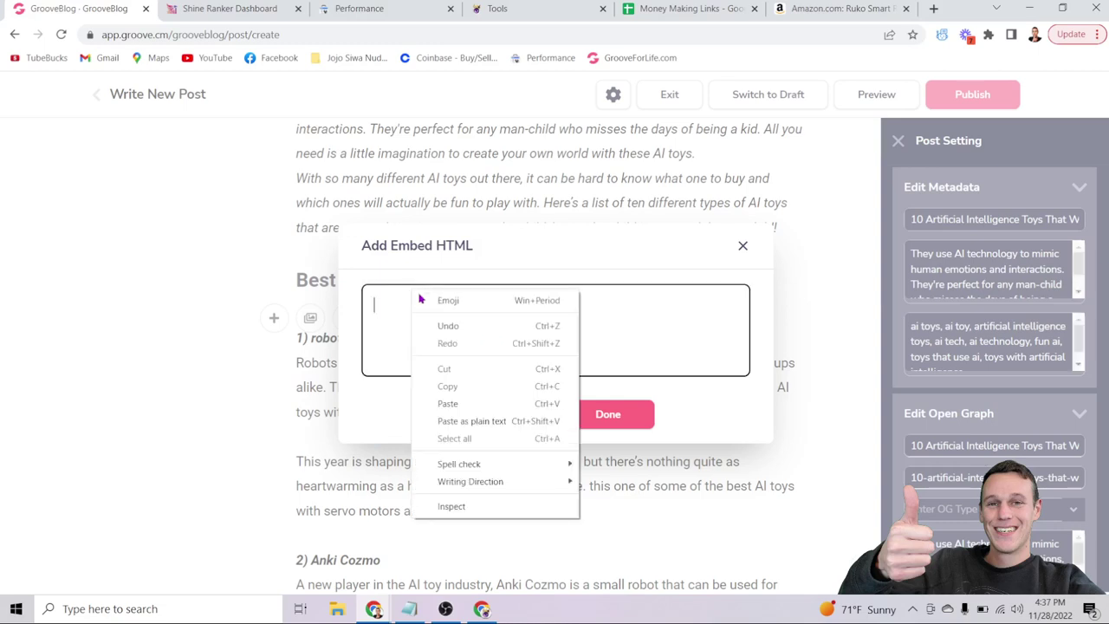
{"action": "left_click", "coordinate": [463, 403]}
{"action": "left_click", "coordinate": [581, 414]}
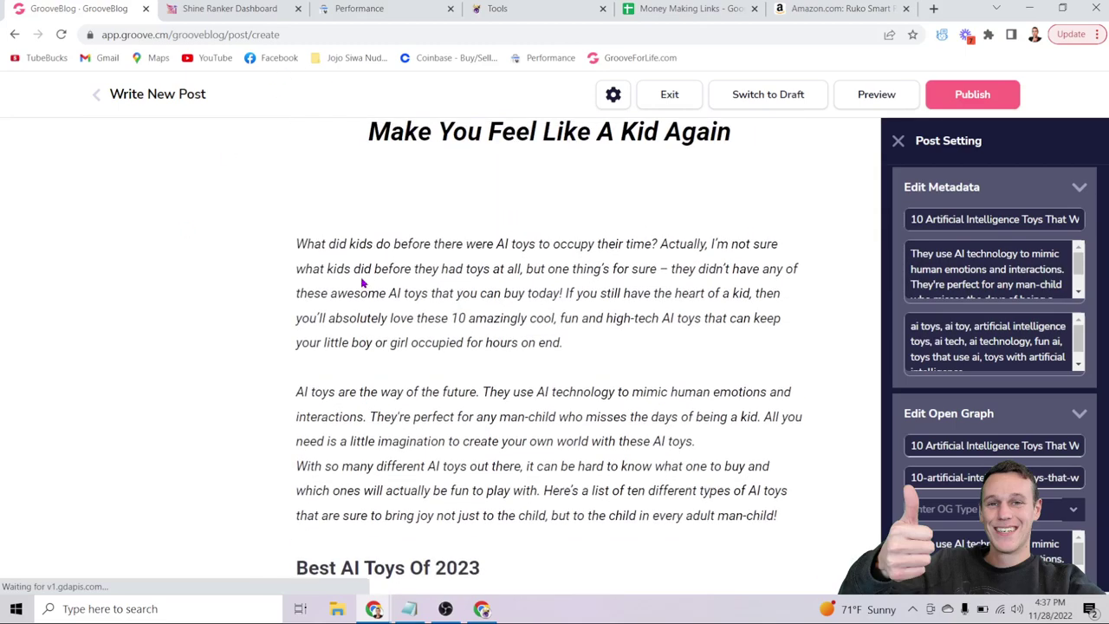
{"action": "scroll", "coordinate": [362, 282], "scroll_direction": "down", "scroll_amount": 4}
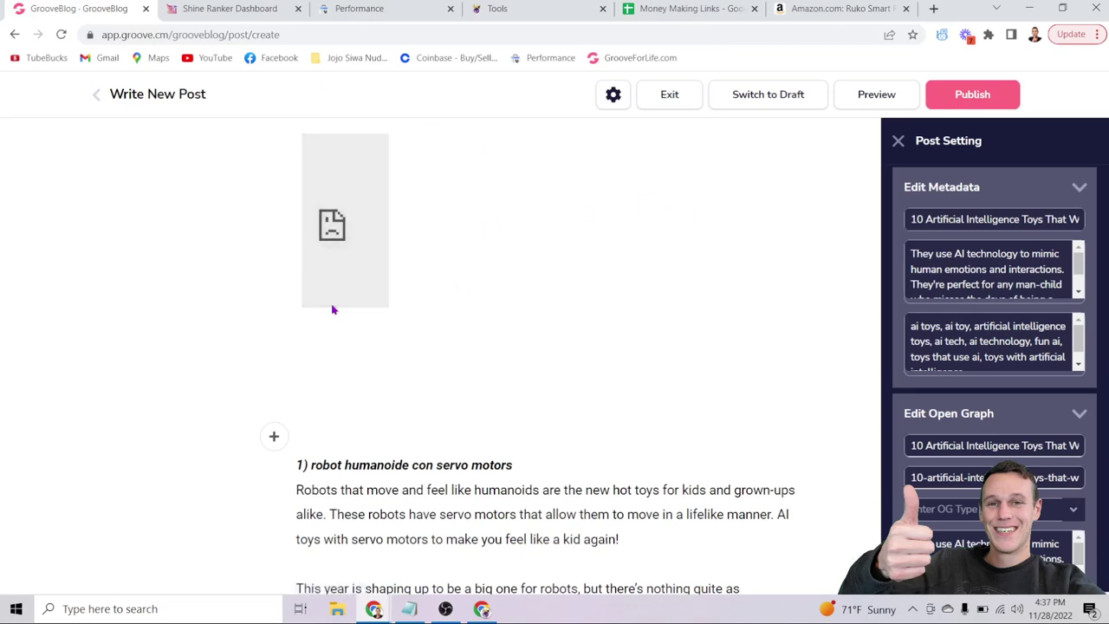
{"action": "scroll", "coordinate": [338, 307], "scroll_direction": "up", "scroll_amount": 2}
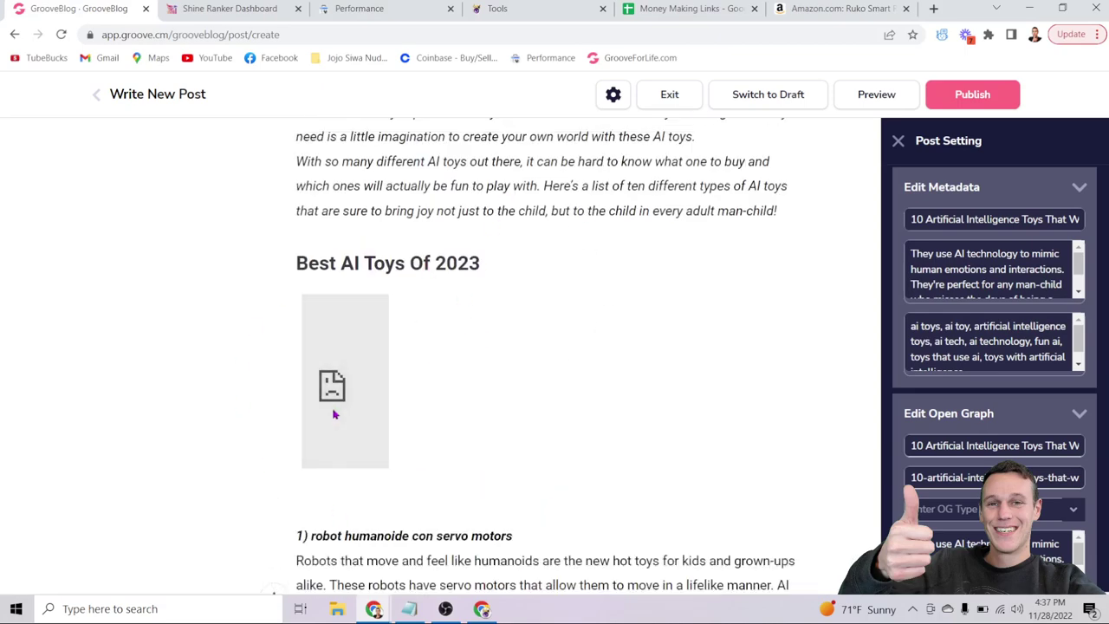
{"action": "left_click", "coordinate": [463, 452]}
{"action": "key", "text": "Delete"}
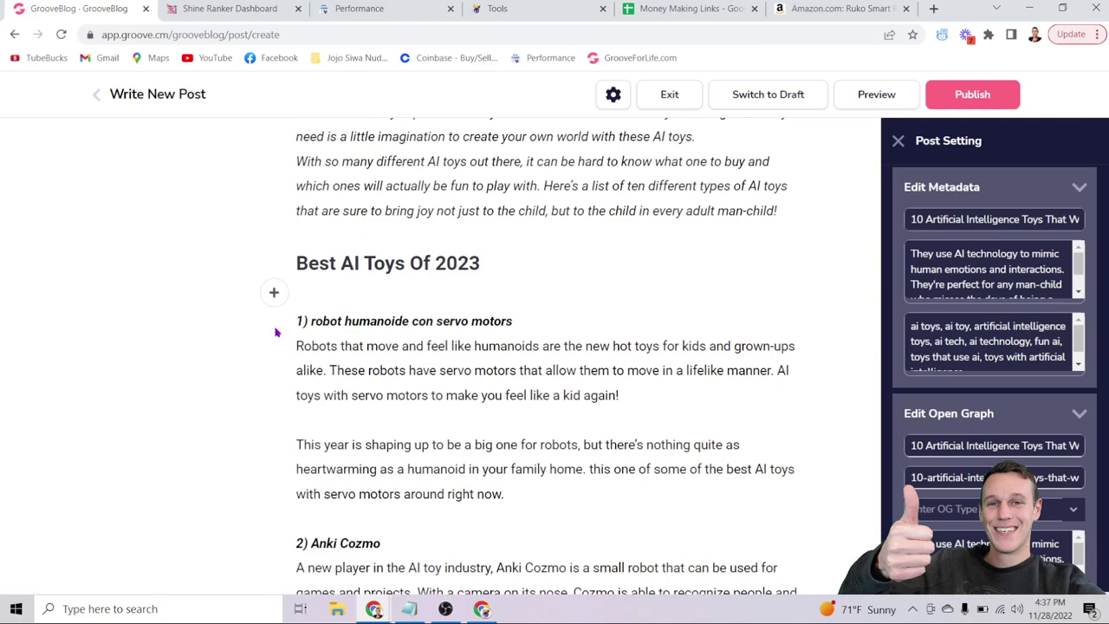
Step: Embed the copied Amazon affiliate HTML for the Ruko robot between "Best AI Toys Of 2023" and the first toy entry
{"action": "left_click", "coordinate": [273, 292]}
{"action": "left_click", "coordinate": [382, 292]}
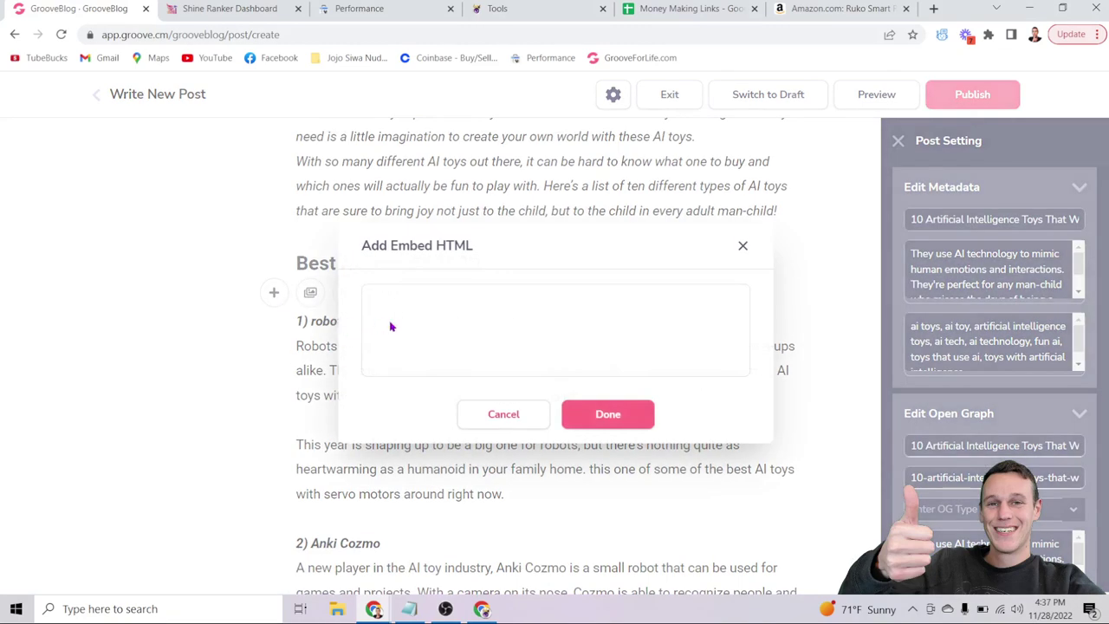
{"action": "left_click", "coordinate": [404, 319]}
{"action": "right_click", "coordinate": [423, 328]}
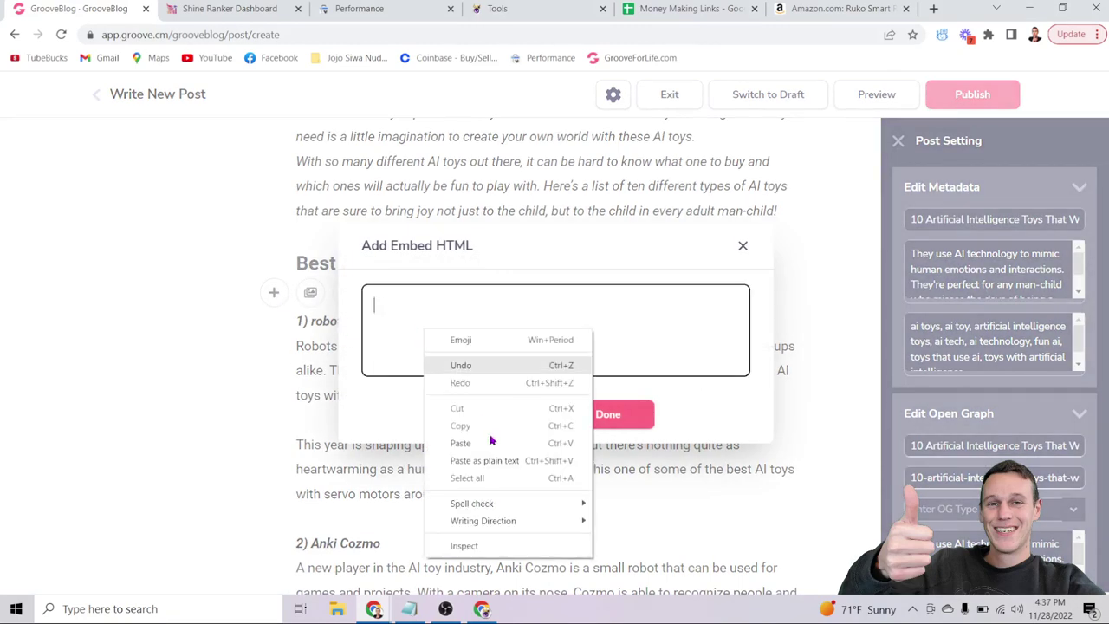
{"action": "left_click", "coordinate": [459, 444]}
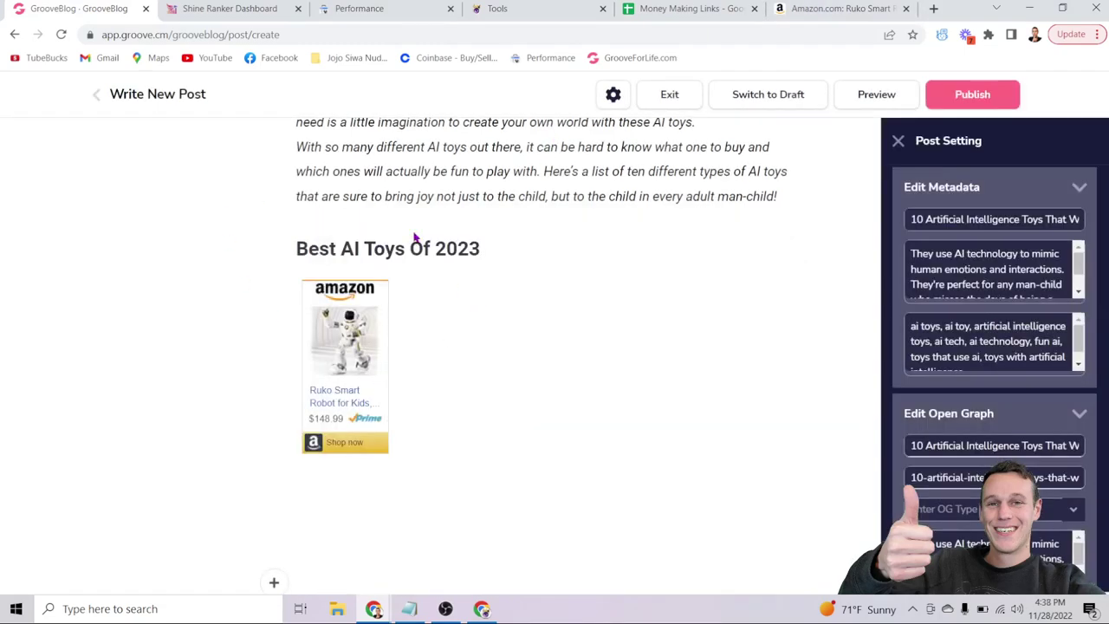
{"action": "scroll", "coordinate": [413, 240], "scroll_direction": "up", "scroll_amount": 2}
{"action": "scroll", "coordinate": [411, 355], "scroll_direction": "down", "scroll_amount": 1}
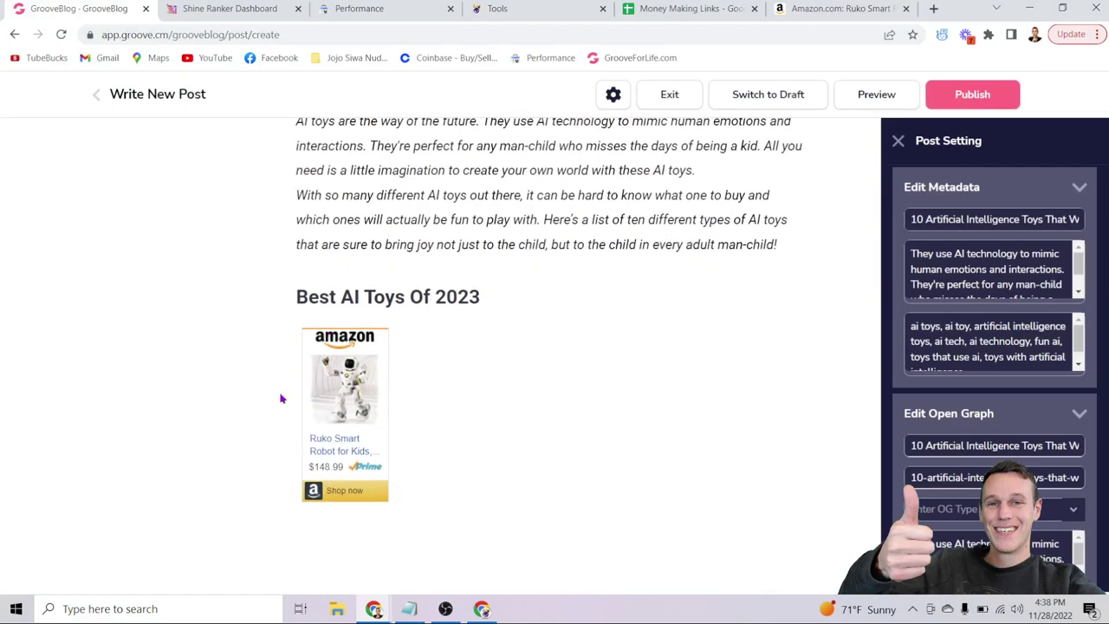
{"action": "scroll", "coordinate": [396, 277], "scroll_direction": "down", "scroll_amount": 1}
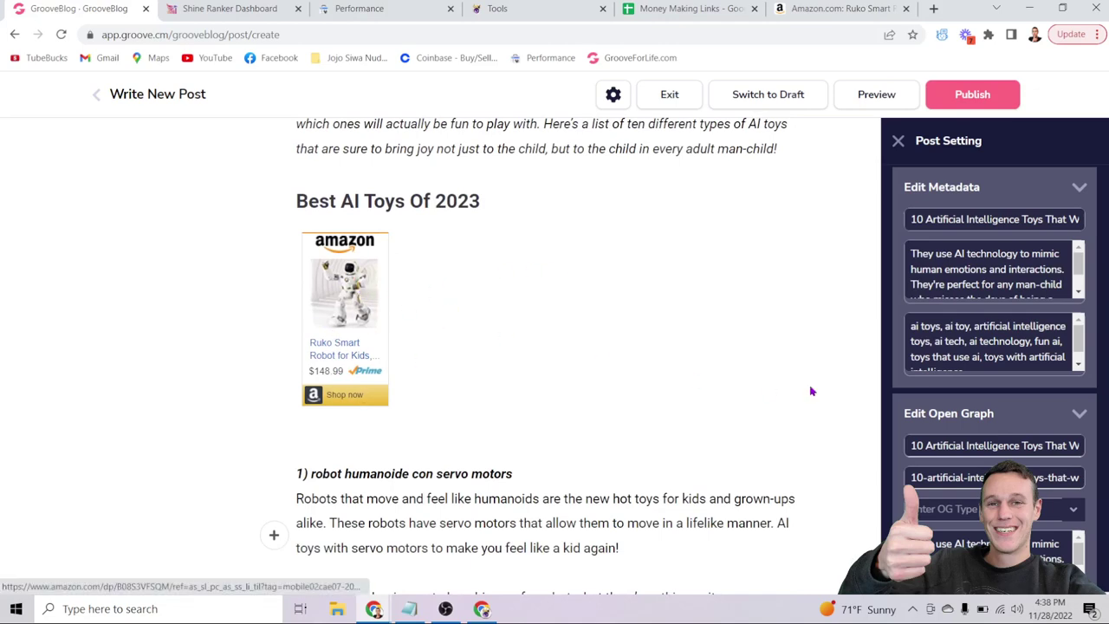
Step: Switch to the Money Making Links spreadsheet and copy the Yive 4.0 affiliate link
{"action": "left_click", "coordinate": [656, 7]}
{"action": "scroll", "coordinate": [481, 360], "scroll_direction": "down", "scroll_amount": 3}
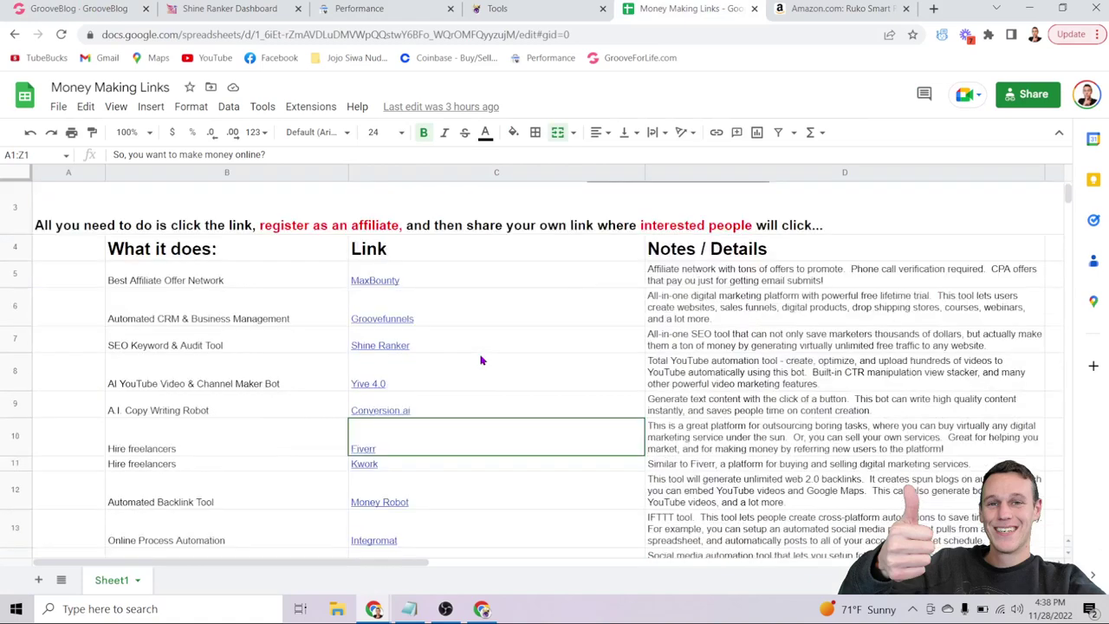
{"action": "left_click", "coordinate": [384, 337]}
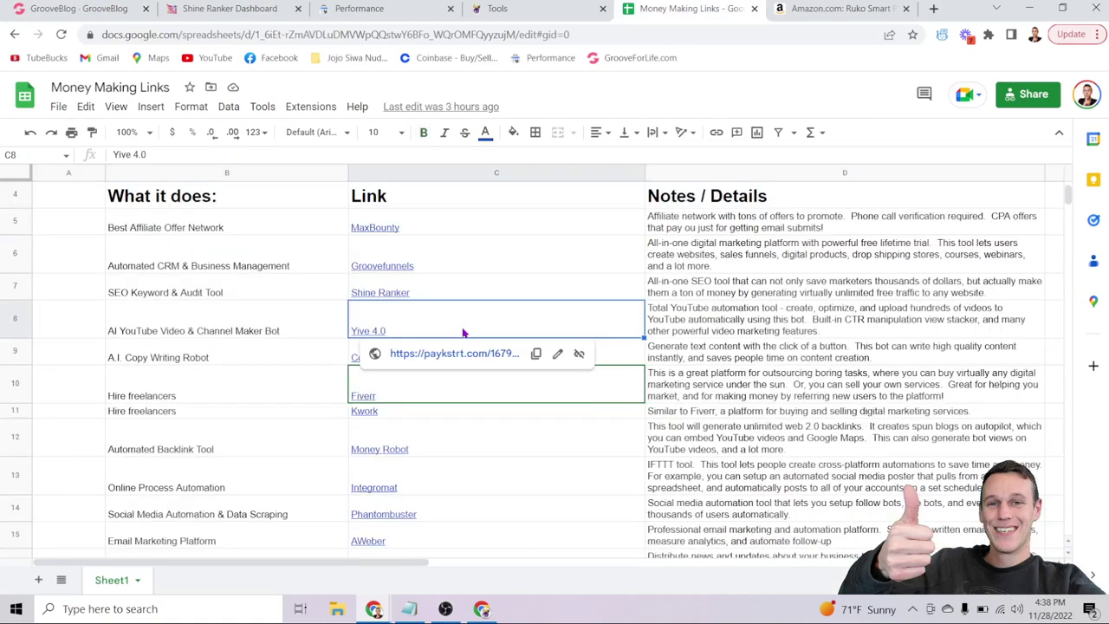
{"action": "left_click", "coordinate": [532, 355]}
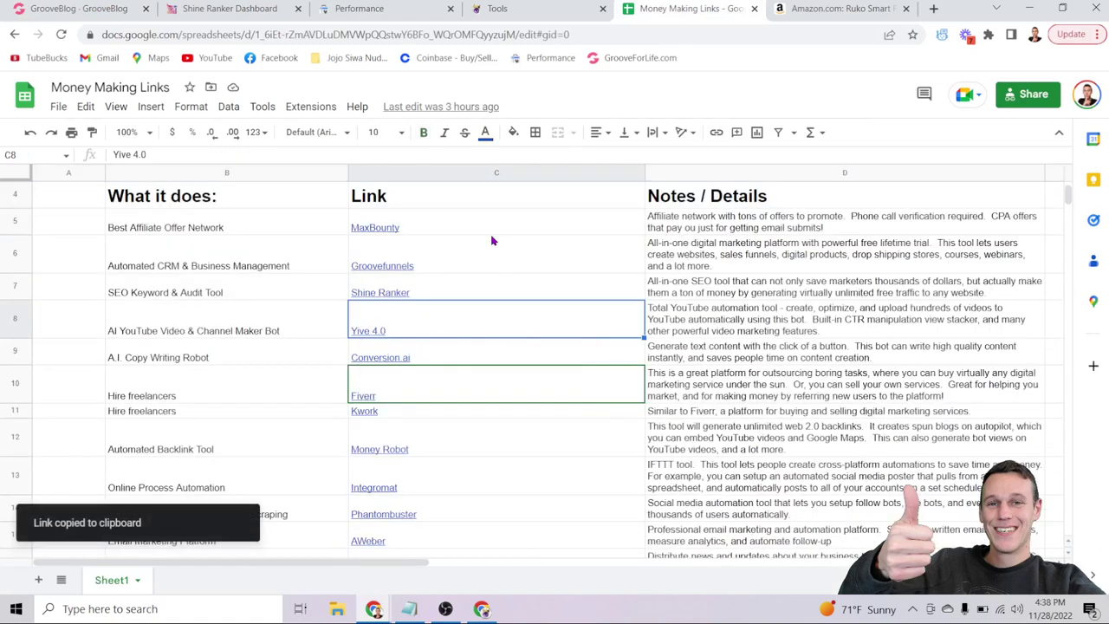
Step: Try to link the word "toys" in the first toy's paragraph to the copied Yive 4.0 URL, and clear the link without saving
{"action": "left_click", "coordinate": [87, 10]}
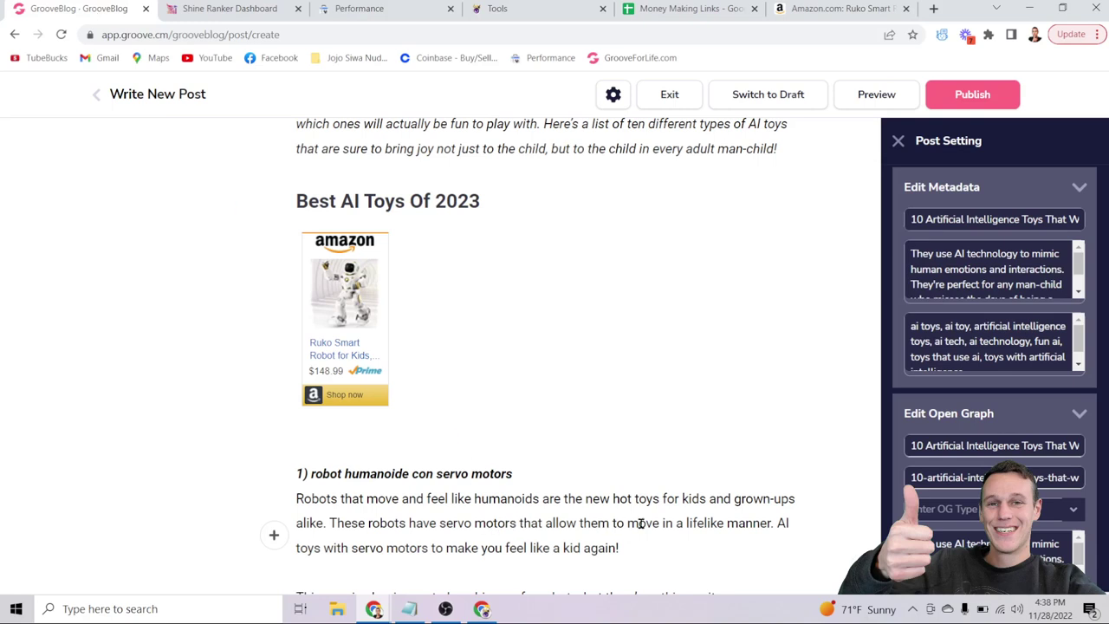
{"action": "left_click_drag", "start_coordinate": [657, 498], "coordinate": [644, 499]}
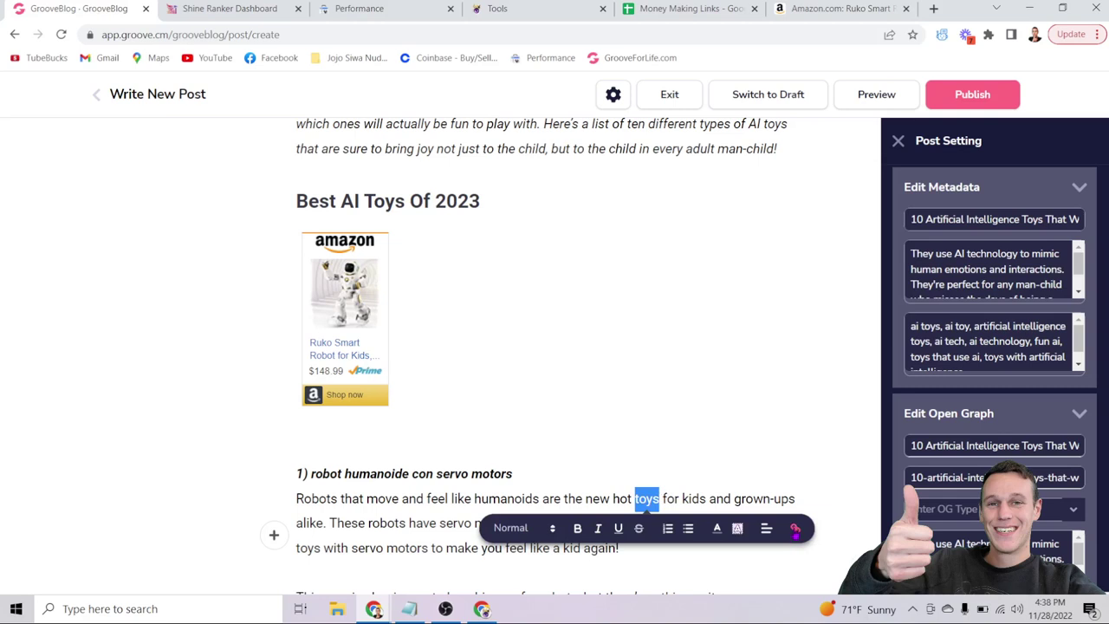
{"action": "left_click", "coordinate": [795, 527]}
{"action": "right_click", "coordinate": [524, 529]}
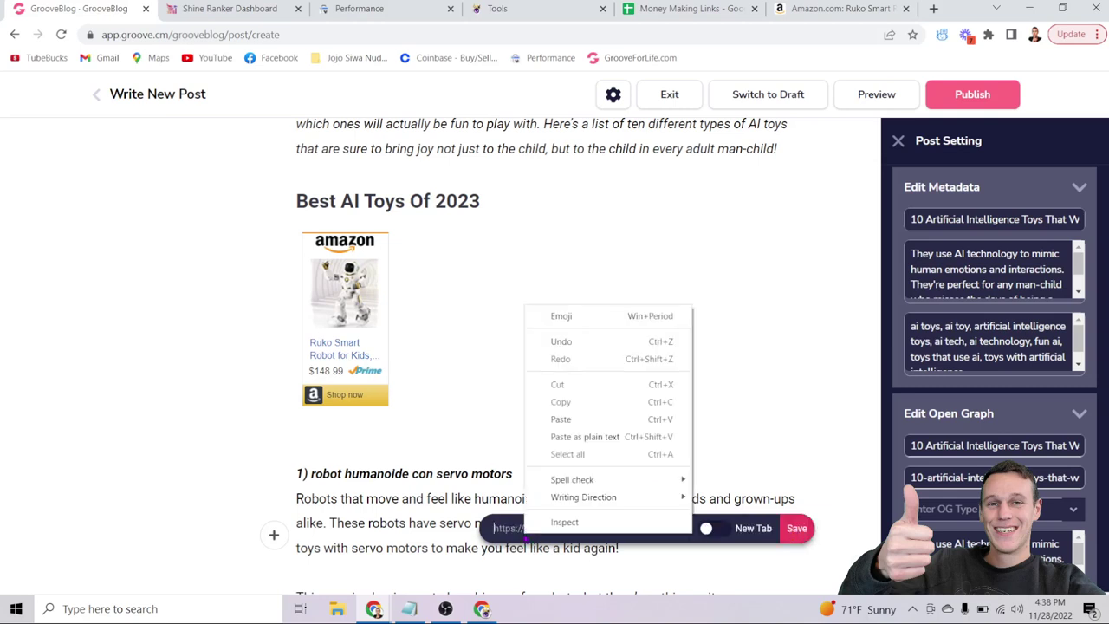
{"action": "left_click", "coordinate": [568, 422]}
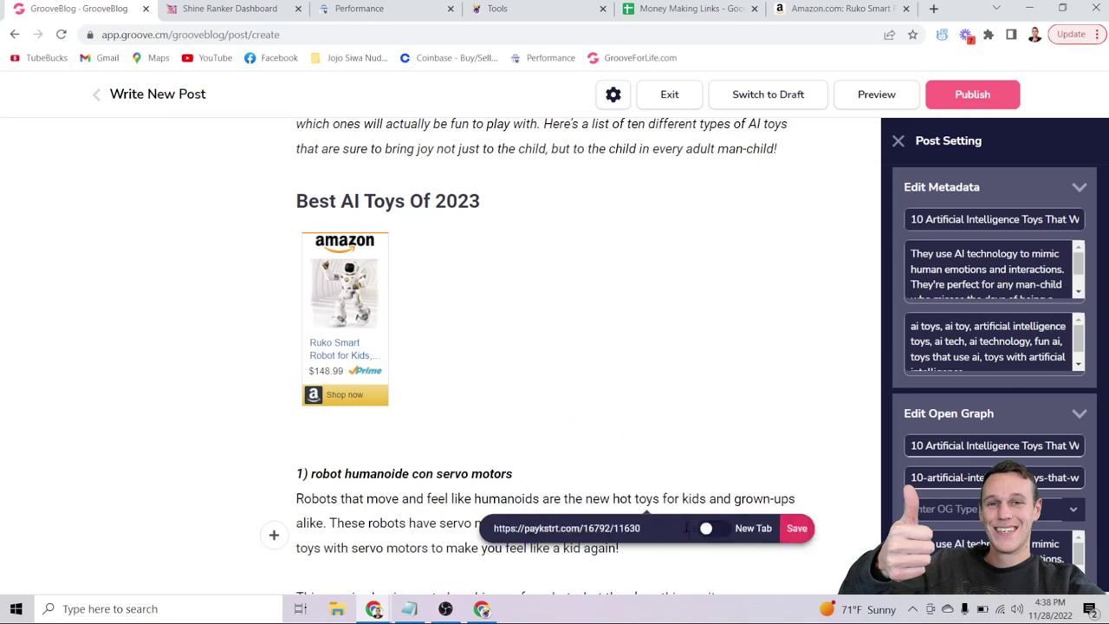
{"action": "key", "text": "BackSpace"}
{"action": "key", "text": "BackSpace"}
{"action": "key", "text": "BackSpace"}
{"action": "key", "text": "BackSpace"}
{"action": "key", "text": "BackSpace"}
{"action": "key", "text": "BackSpace"}
{"action": "key", "text": "BackSpace"}
{"action": "key", "text": "BackSpace"}
{"action": "key", "text": "BackSpace"}
{"action": "key", "text": "BackSpace"}
{"action": "key", "text": "BackSpace"}
{"action": "key", "text": "BackSpace"}
{"action": "key", "text": "BackSpace"}
{"action": "key", "text": "BackSpace"}
{"action": "key", "text": "BackSpace"}
{"action": "key", "text": "BackSpace"}
{"action": "key", "text": "BackSpace"}
{"action": "key", "text": "BackSpace"}
{"action": "key", "text": "BackSpace"}
{"action": "key", "text": "BackSpace"}
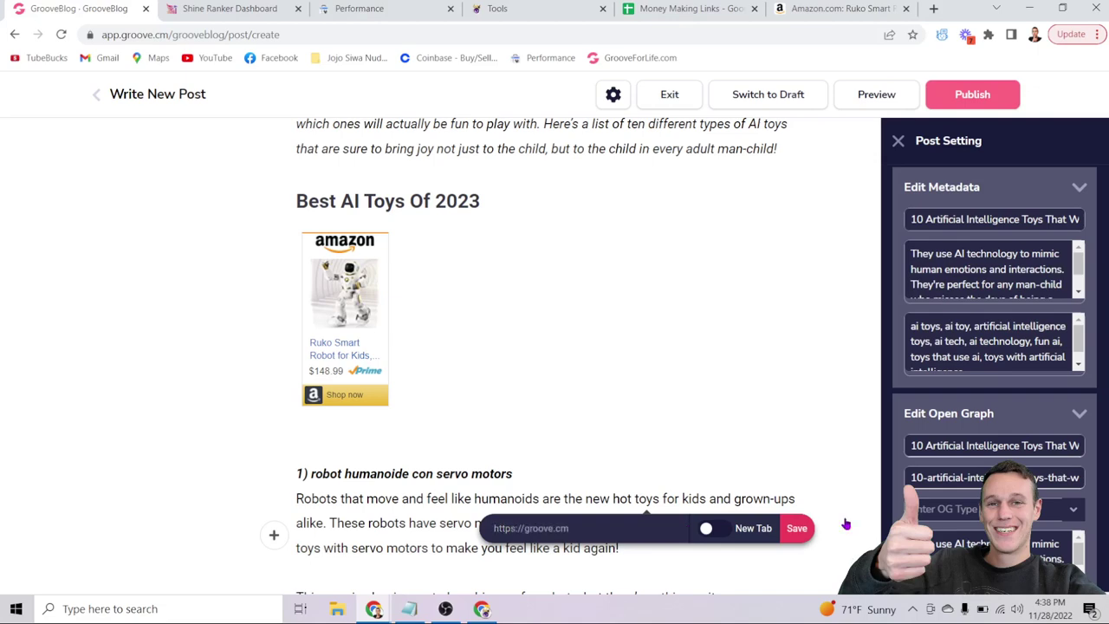
{"action": "left_click", "coordinate": [792, 386]}
Step: Go back to the beginning of the blog post and review its title and banner image
{"action": "scroll", "coordinate": [792, 386], "scroll_direction": "up", "scroll_amount": 3}
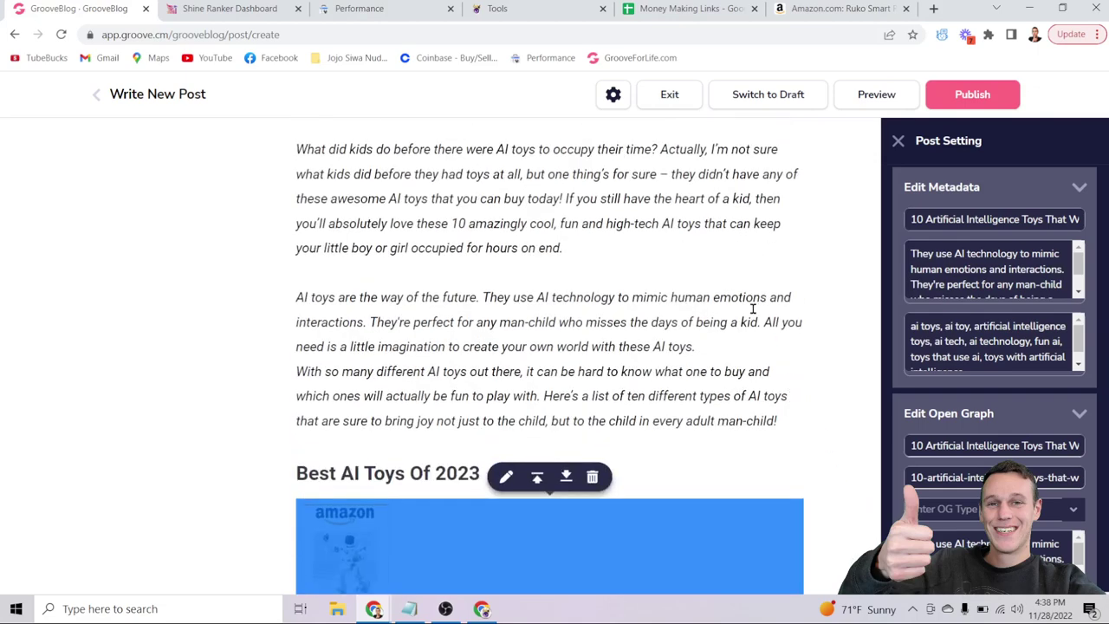
{"action": "left_click", "coordinate": [753, 308]}
{"action": "scroll", "coordinate": [752, 307], "scroll_direction": "up", "scroll_amount": 7}
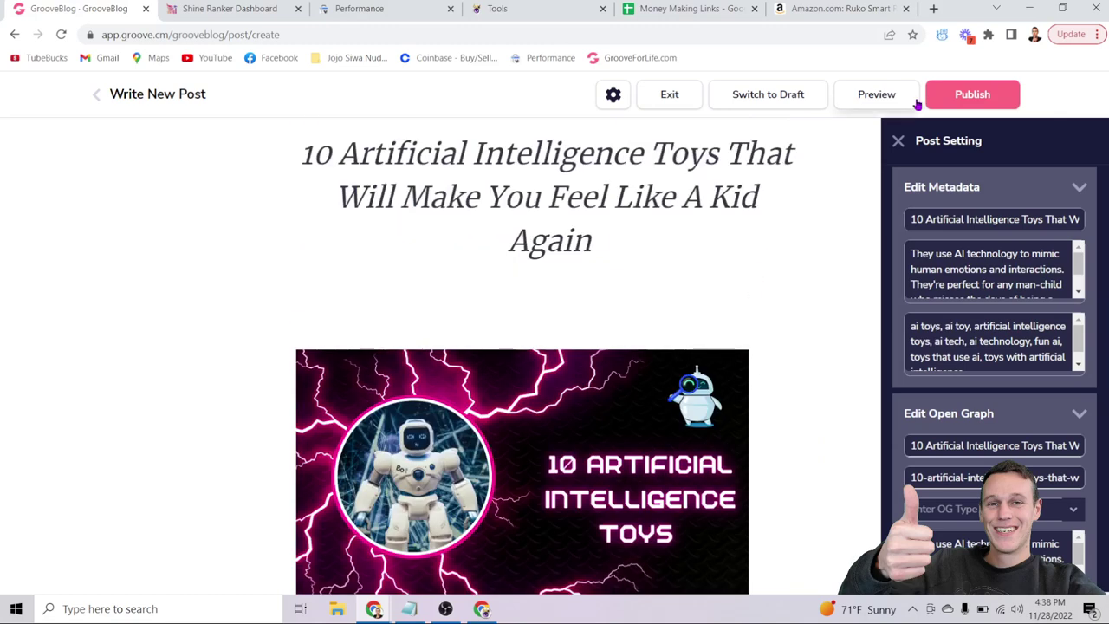
{"action": "left_click", "coordinate": [969, 97]}
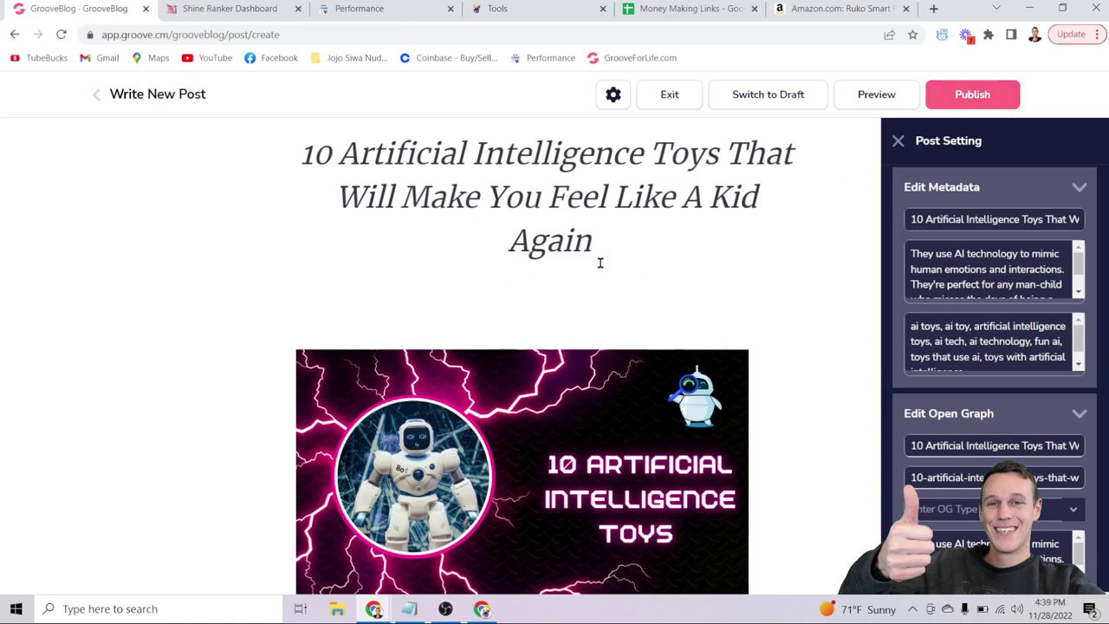
{"action": "scroll", "coordinate": [778, 228], "scroll_direction": "down", "scroll_amount": 3}
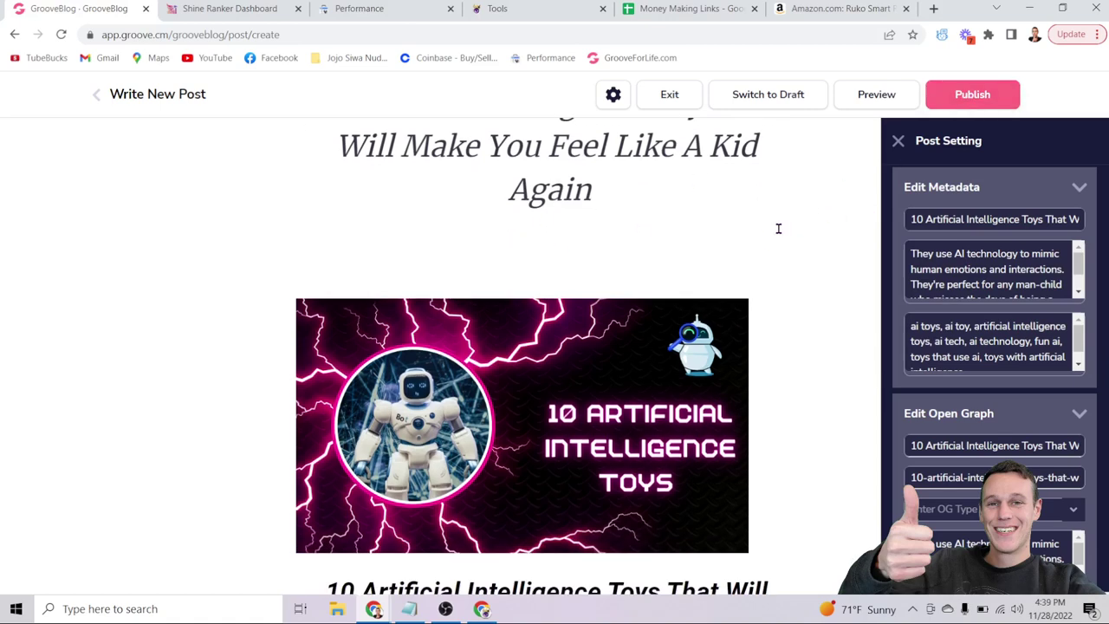
Step: Show the how2rank.com links page, and minimize the browser to switch to OBS
{"action": "left_click", "coordinate": [523, 12]}
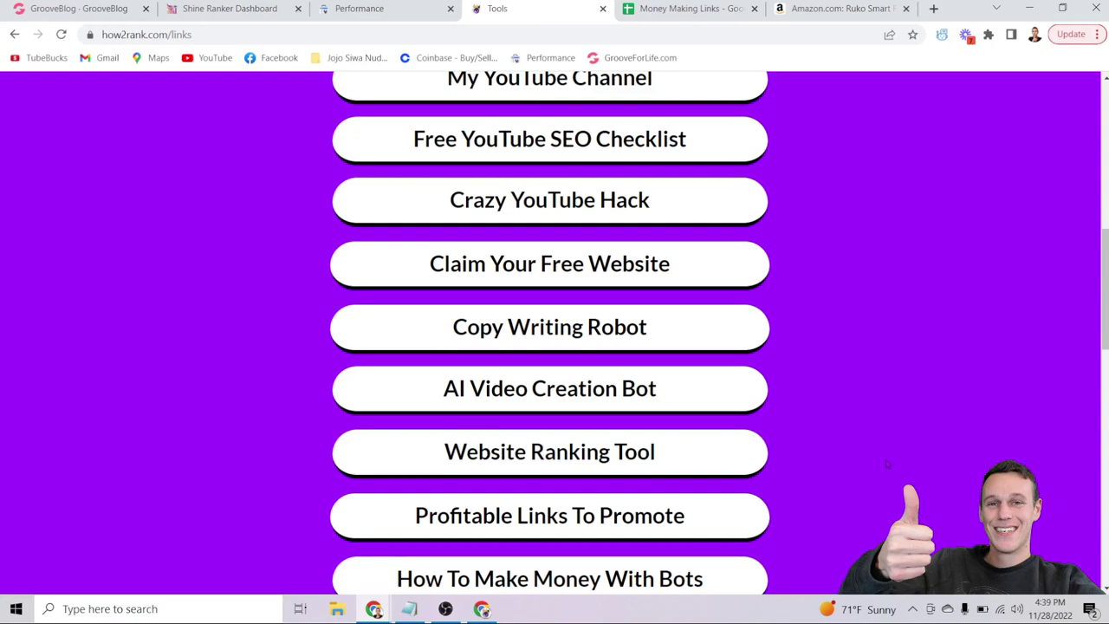
{"action": "left_click", "coordinate": [1029, 9]}
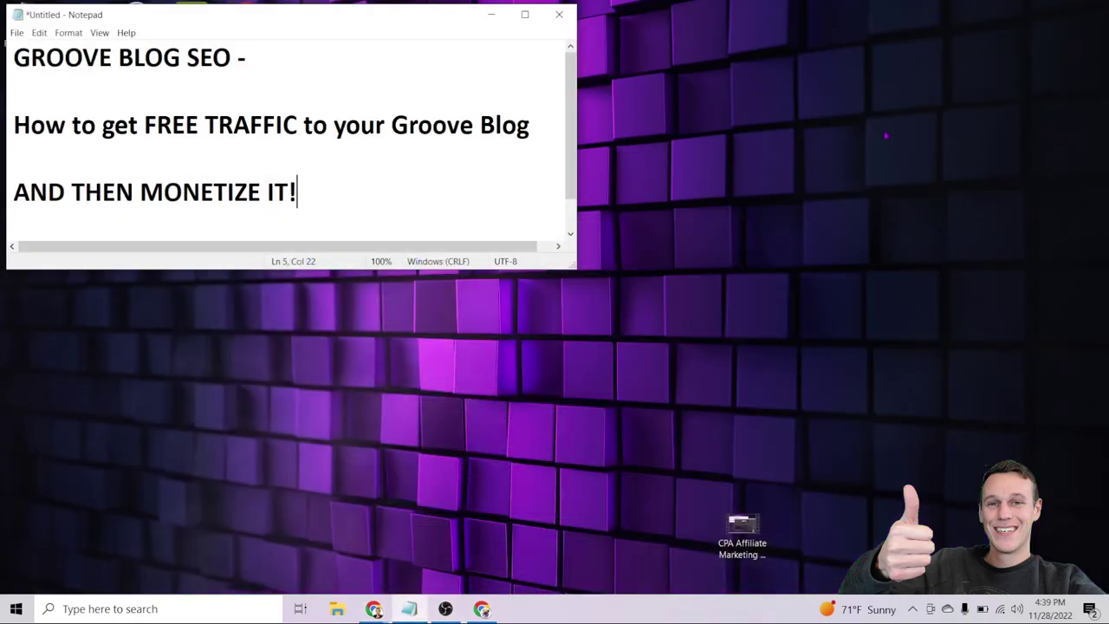
{"action": "left_click", "coordinate": [445, 609]}
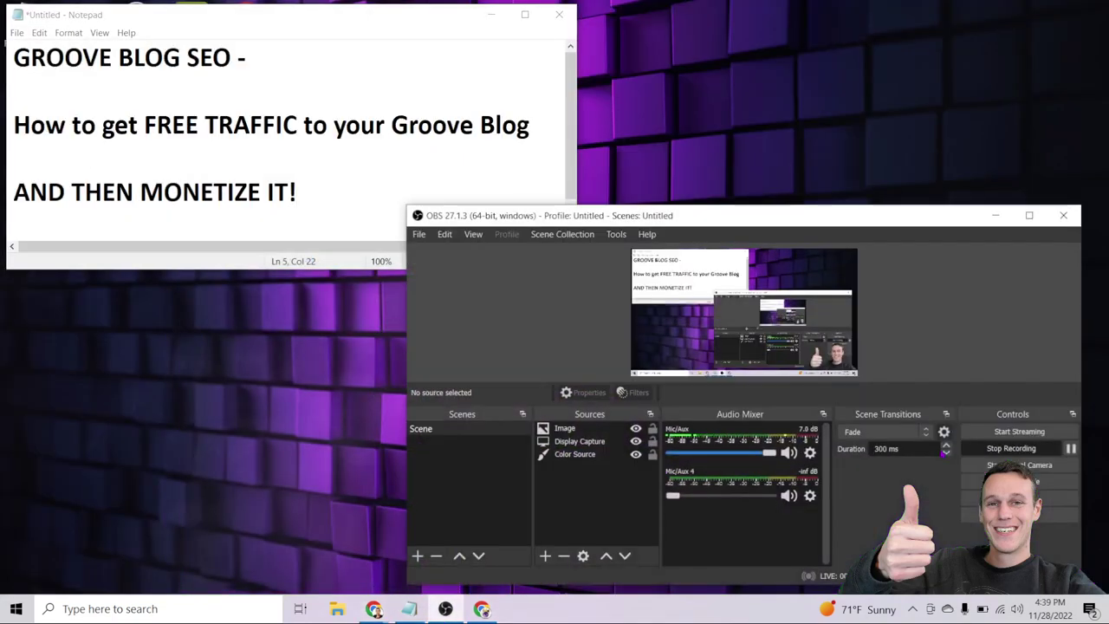